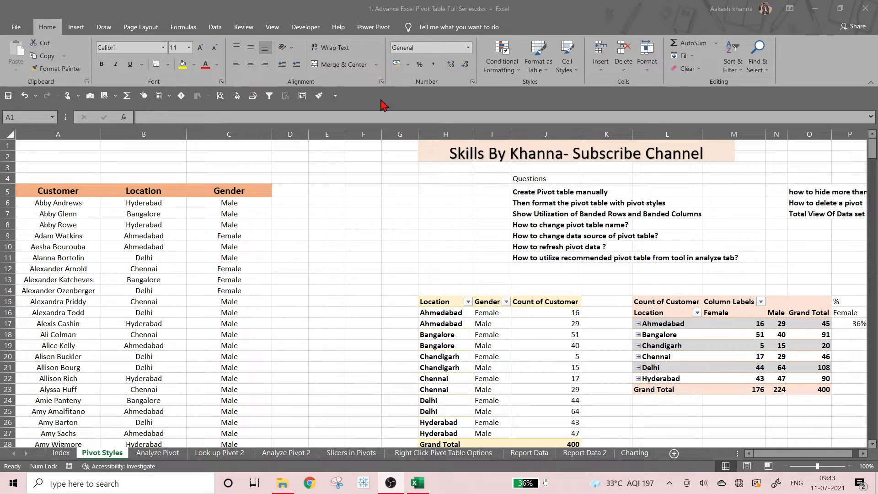
Hide the Pivot Styles worksheet
click(421, 173)
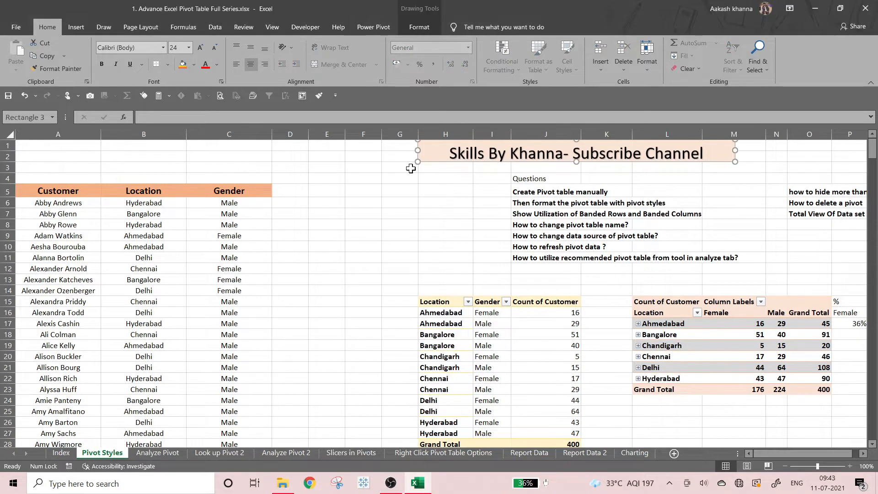
click(392, 163)
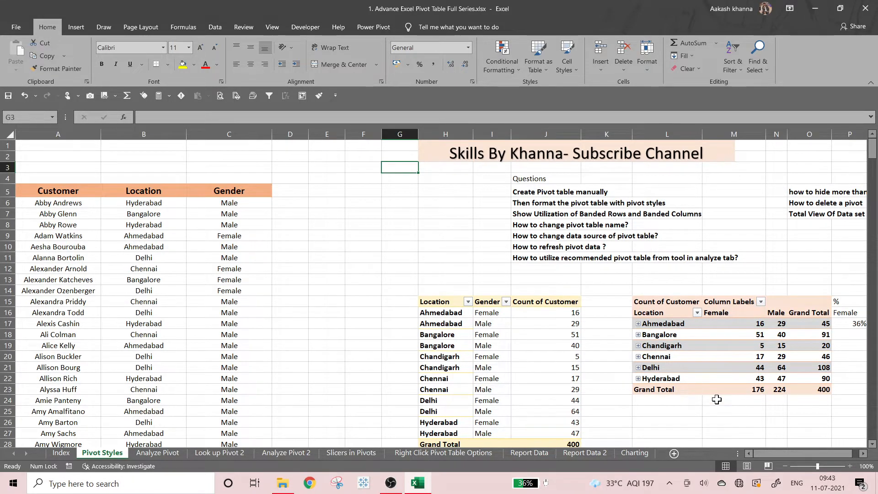
drag(788, 460, 794, 459)
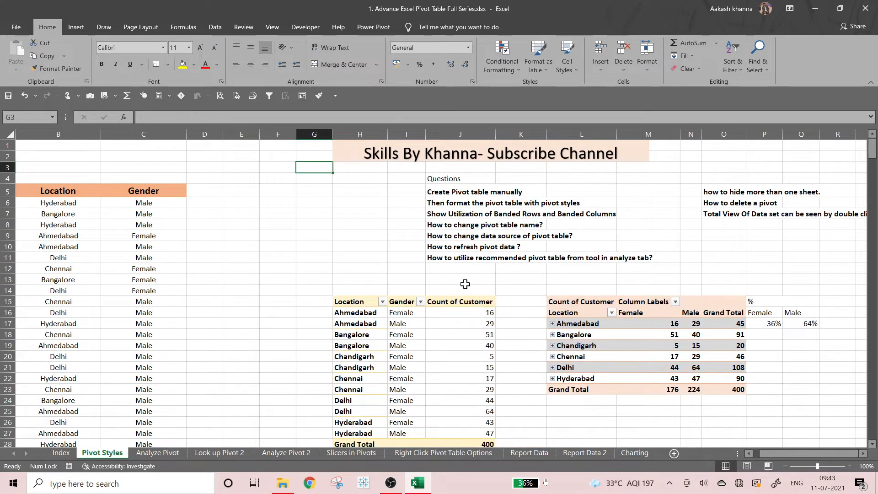
right_click(94, 454)
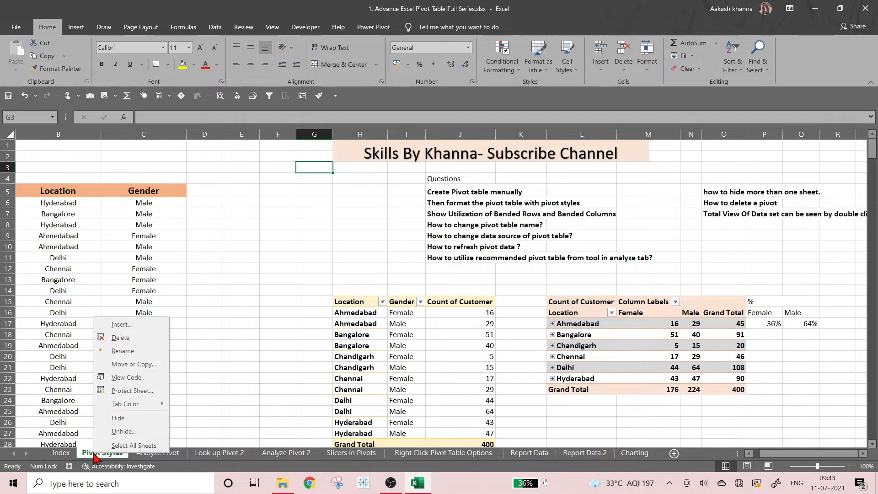
click(108, 420)
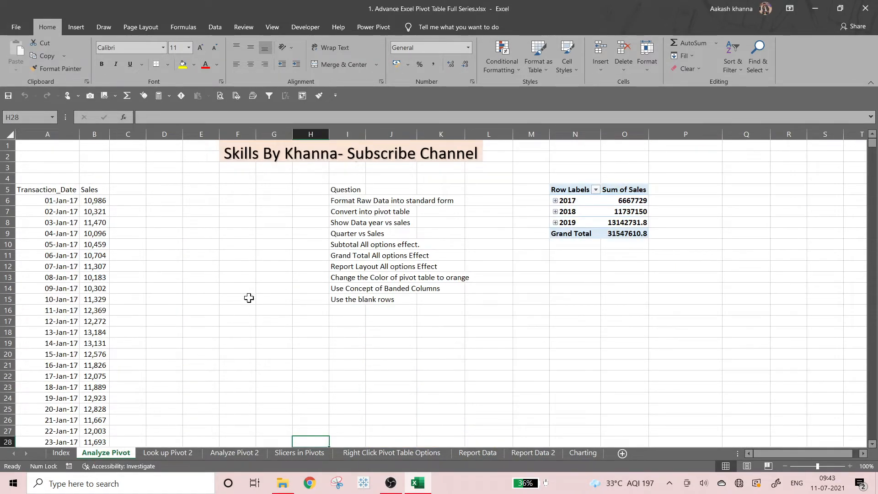
Examine the extent of the Transaction_Date and Sales data on the Analyze Pivot sheet
click(230, 247)
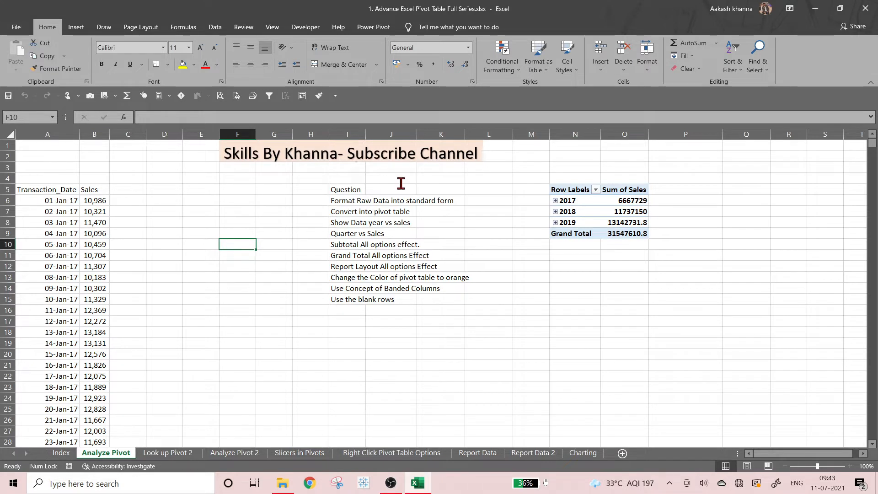
click(312, 189)
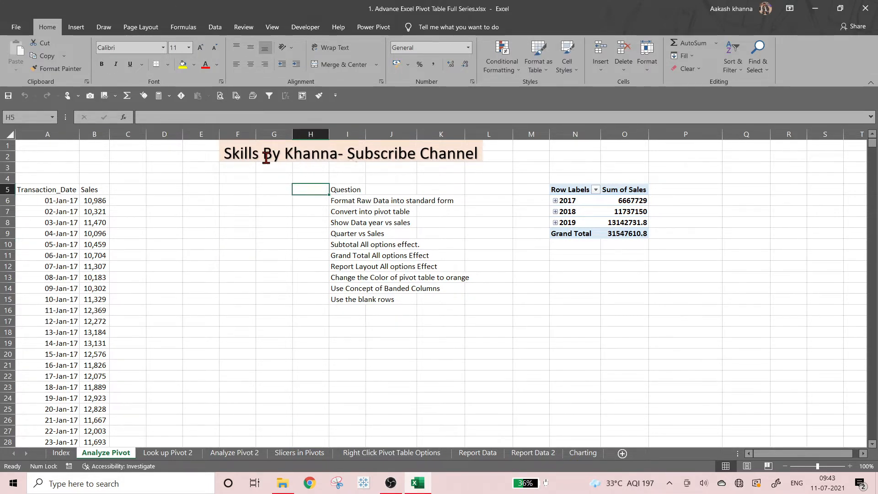
click(192, 209)
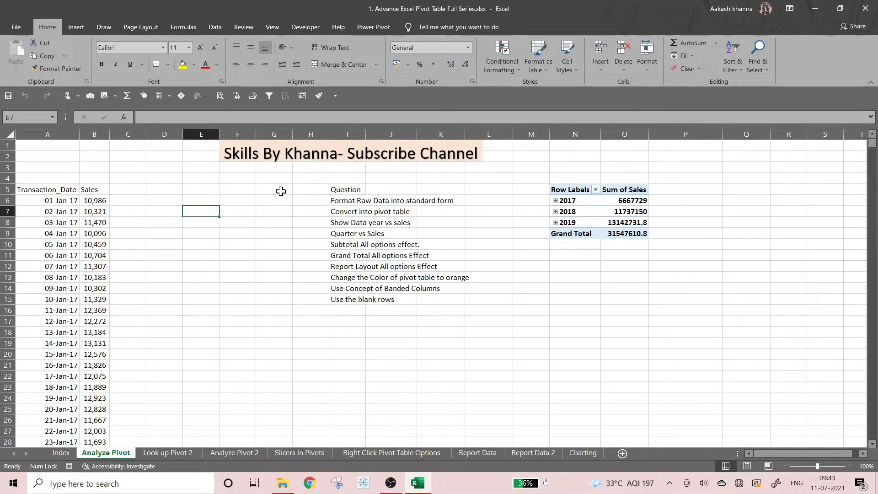
key(Left)
key(Left)
key(Left)
key(Left)
key(Up)
key(Up)
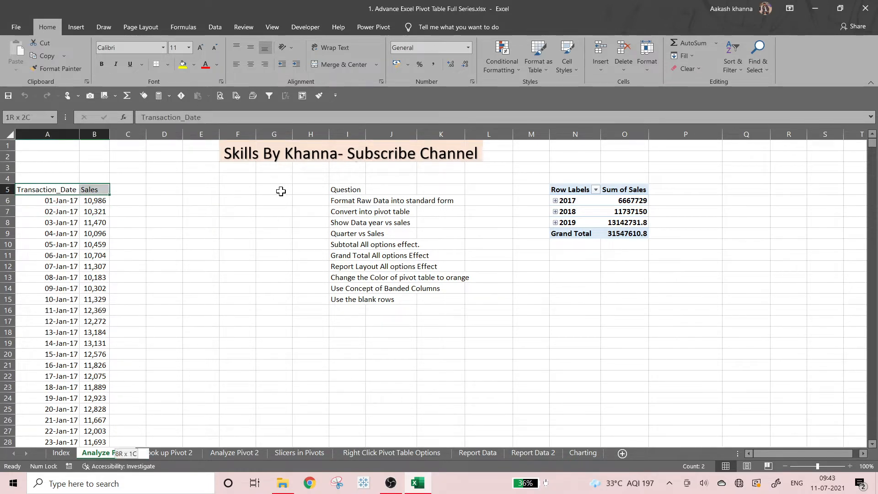
key(ctrl+Down)
key(ctrl+Up)
key(Up)
key(Up)
key(Up)
key(Down)
key(Down)
key(Down)
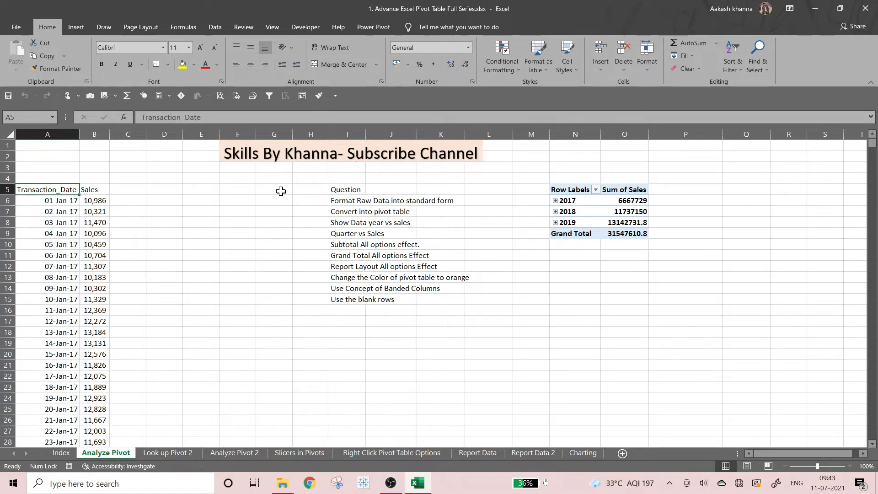
text(00)
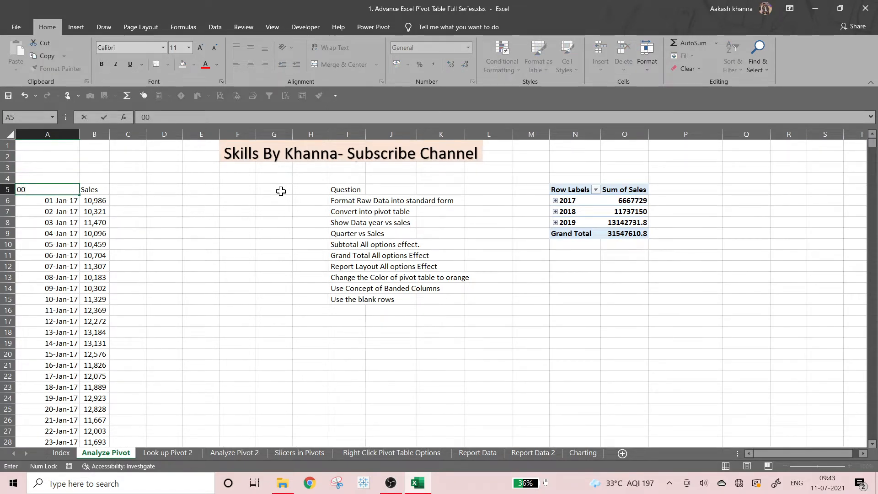
key(Escape)
key(Right)
key(Caps_Lock)
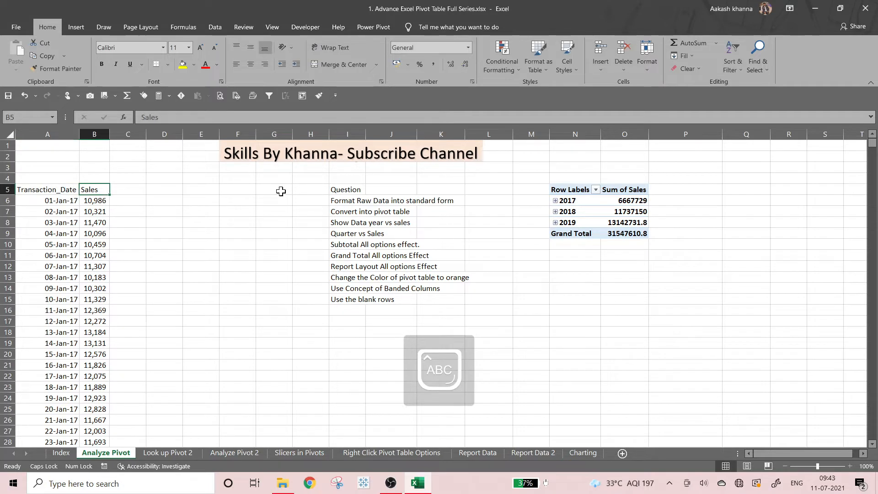
key(Caps_Lock)
Insert four blank columns at column D, between the sales data and the questions list
key(Right)
key(Right)
key(ctrl+space)
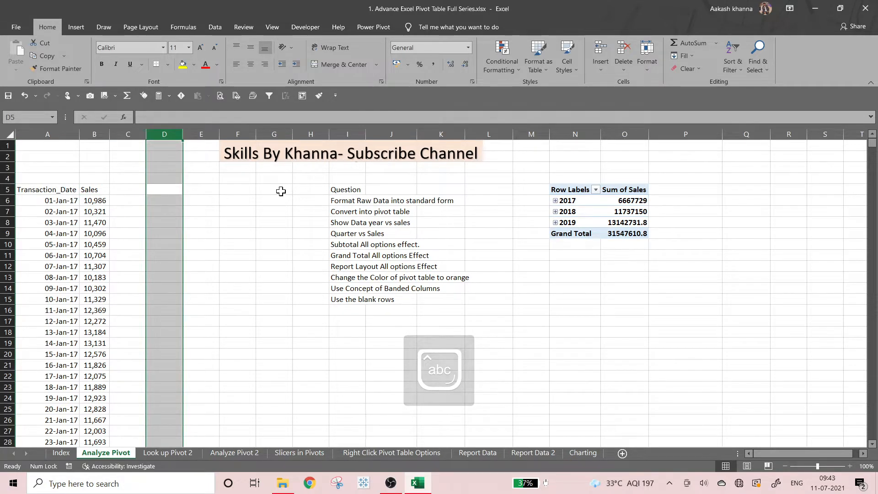
key(ctrl+shift+equal)
key(ctrl+shift+equal)
key(ctrl+shift+equal)
key(ctrl+shift+equal)
Copy the whole Transaction_Date and Sales table, including its headers, and paste it starting at cell E5
key(Left)
key(Left)
key(shift+Down)
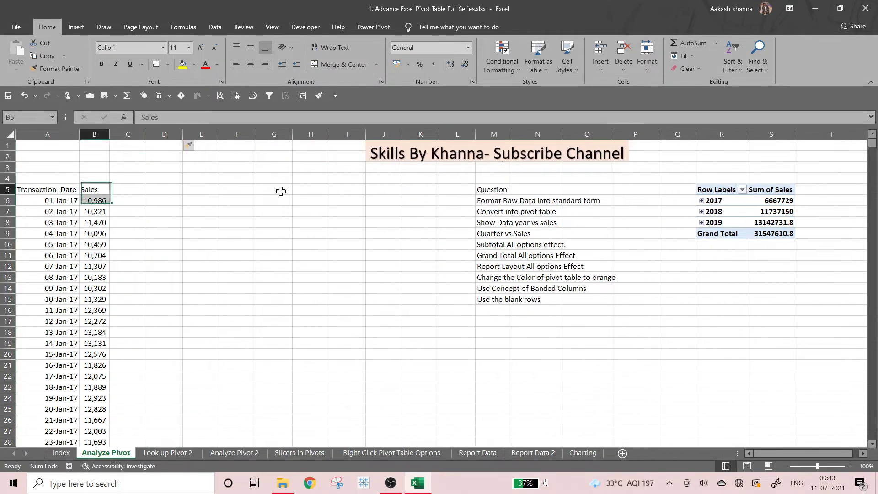
key(Left)
key(shift+Right)
key(ctrl+shift+Down)
key(ctrl+c)
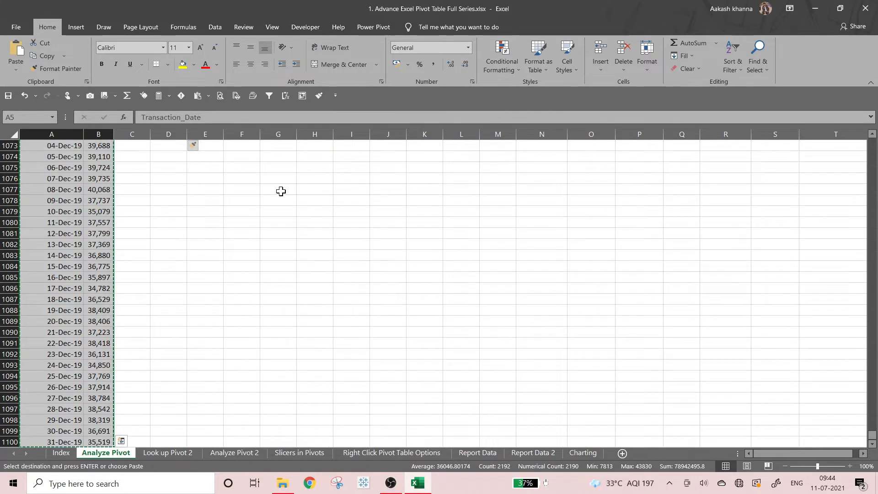
key(ctrl+Home)
key(Right)
key(Right)
key(Right)
key(Down)
key(Down)
key(Down)
key(Right)
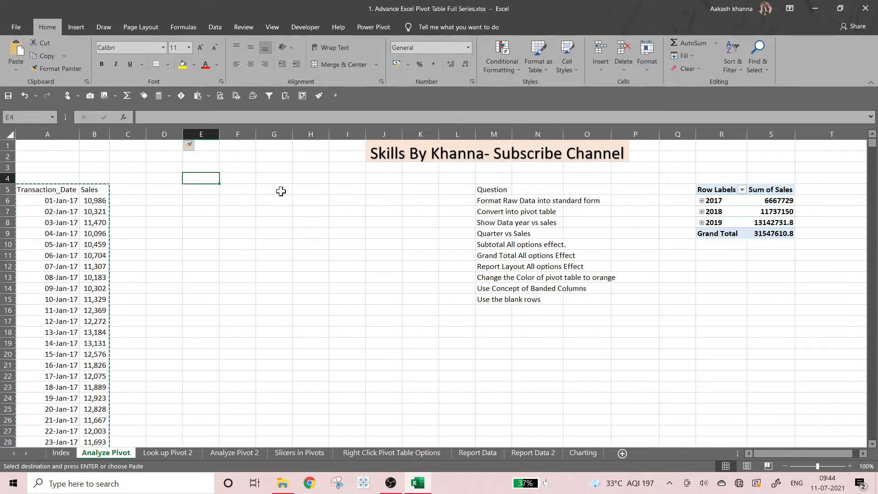
key(Down)
key(ctrl+v)
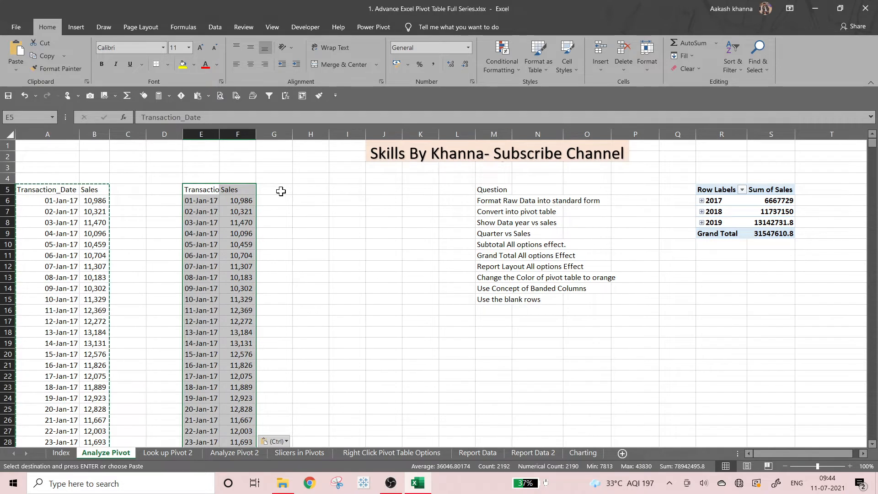
Label the original table "Raw Data" in cell A4, above the Transaction_Date header
key(ctrl+Left)
key(Left)
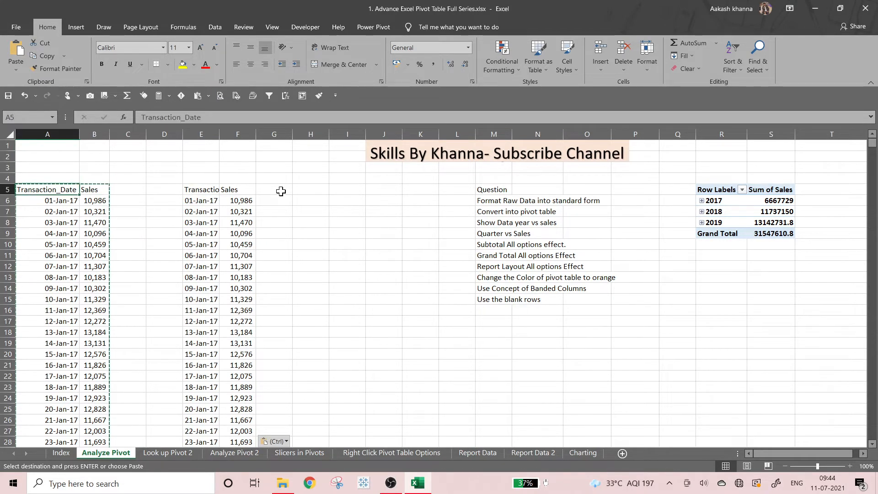
key(Up)
text(Raw)
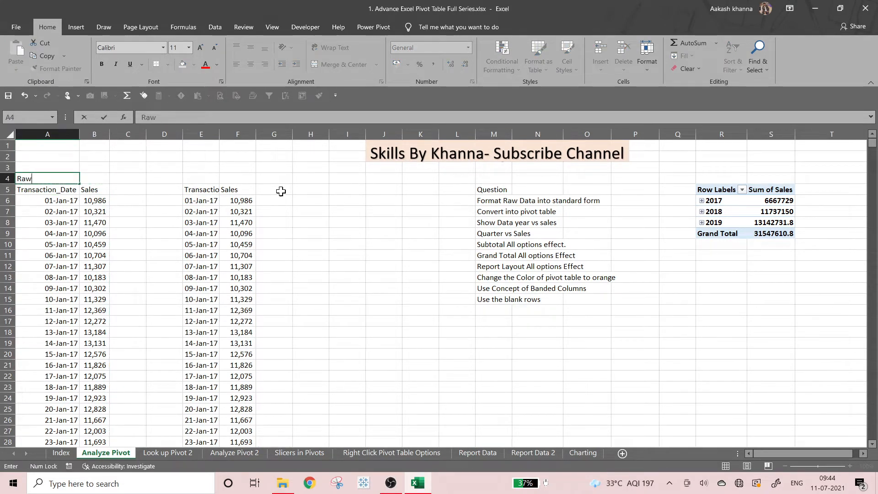
key(BackSpace)
text(w Data)
key(Tab)
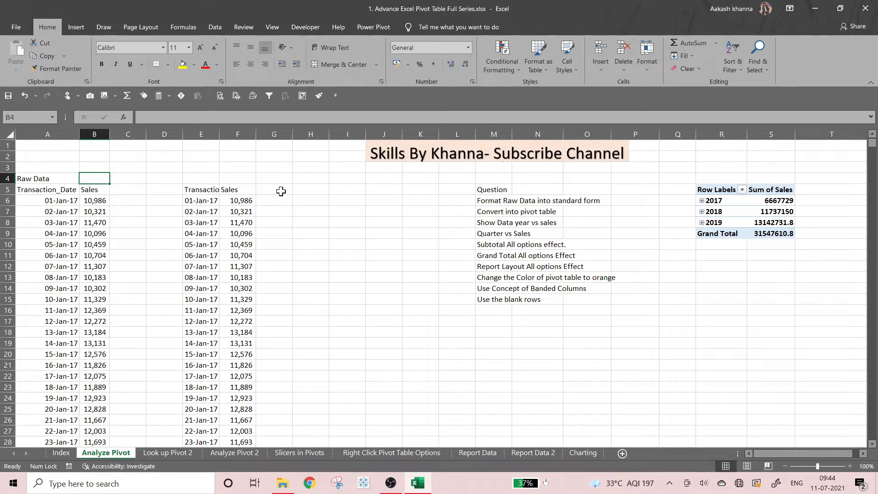
Set the width of columns E and F, which hold the copied table, to 12
key(Down)
key(Down)
key(ctrl+Right)
key(Up)
key(ctrl+shift+Down)
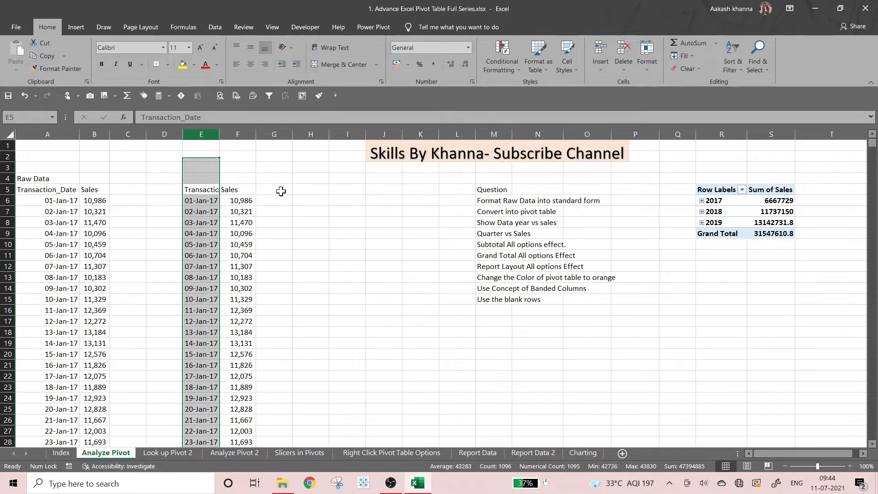
key(shift+Right)
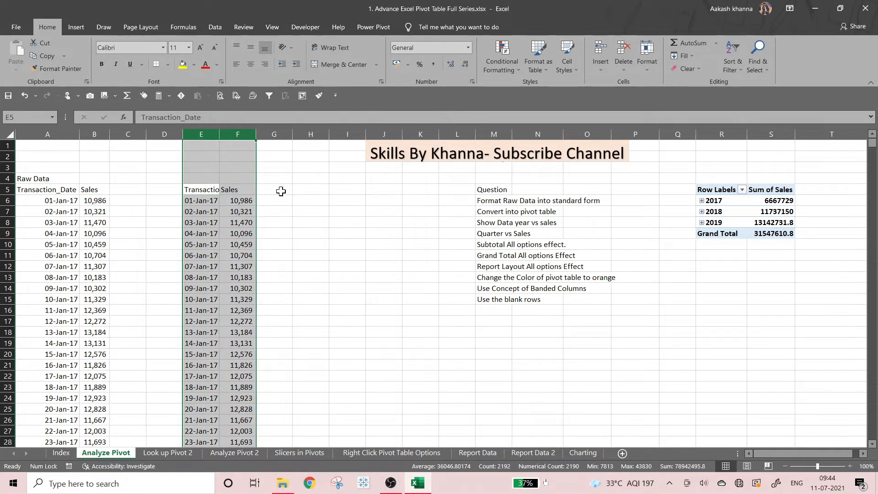
click(647, 55)
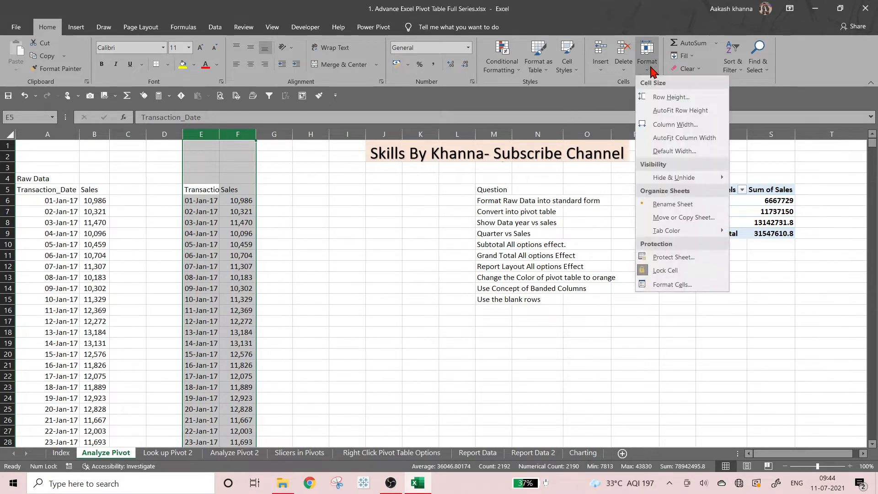
click(657, 128)
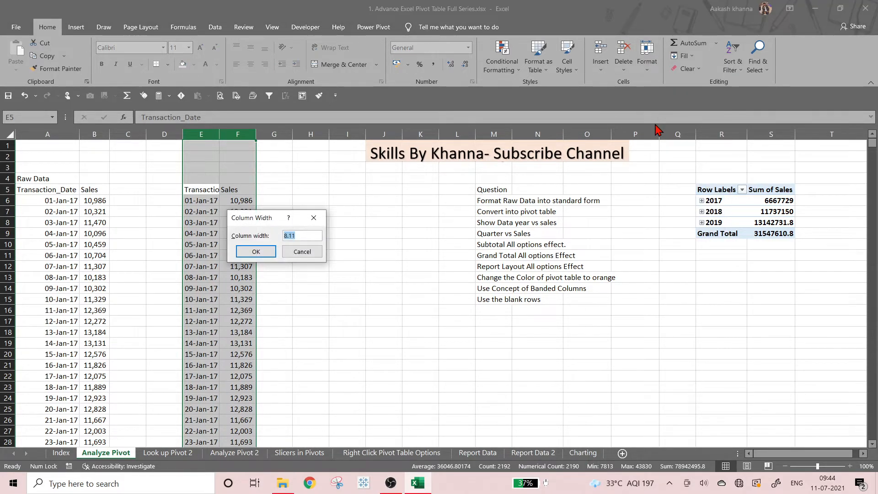
text(12)
key(Return)
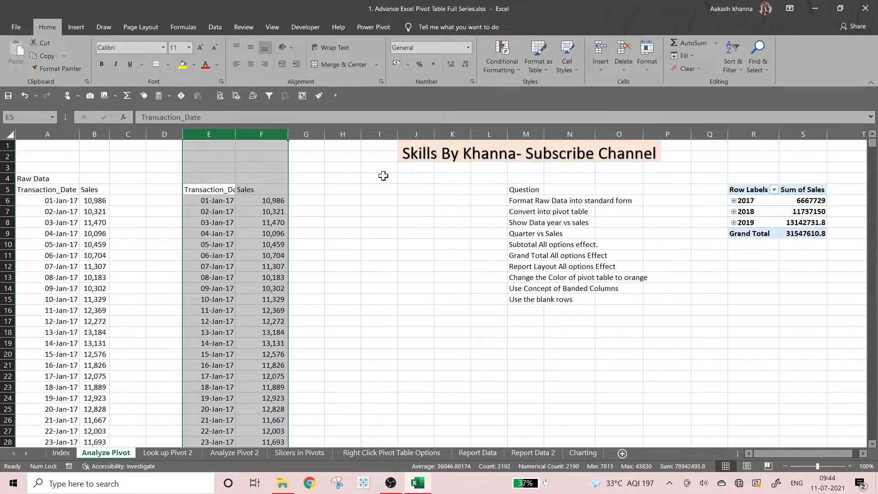
AutoFit the width of column E to the copied Transaction_Date header
click(220, 198)
click(221, 191)
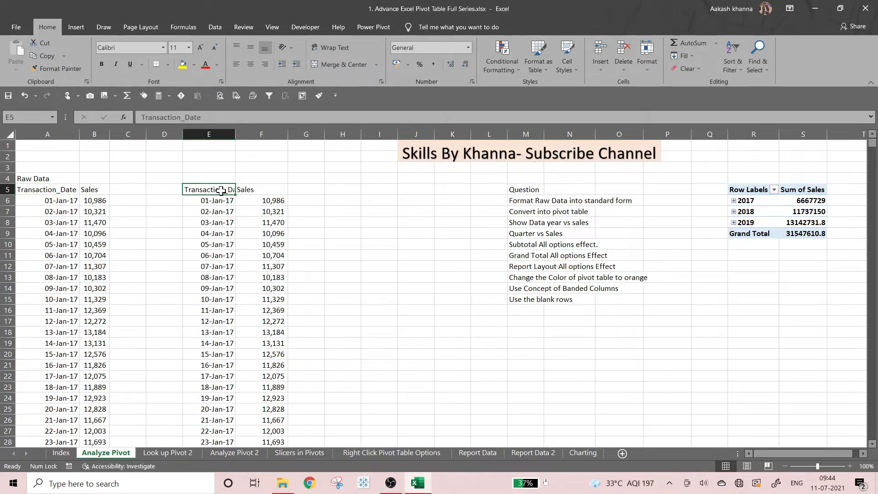
key(alt+h)
key(o)
key(i)
key(Right)
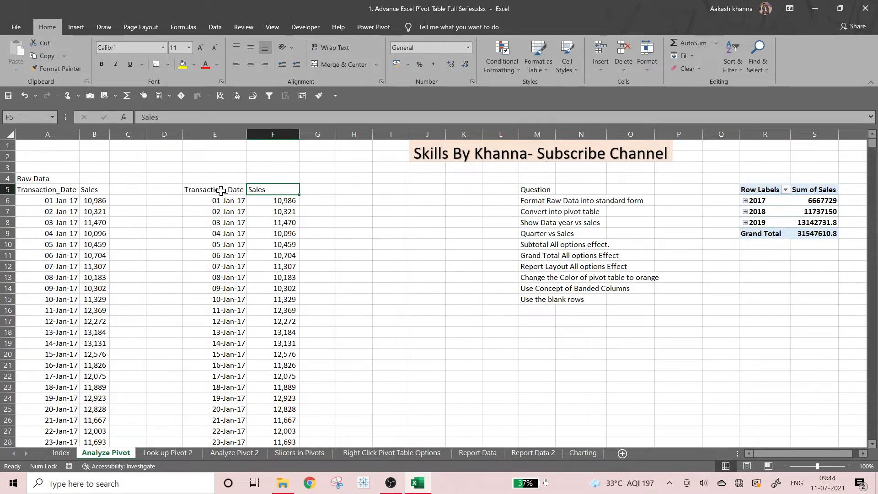
Examine the first rows of the copied table, comparing each transaction date with its sales value
key(Left)
key(Down)
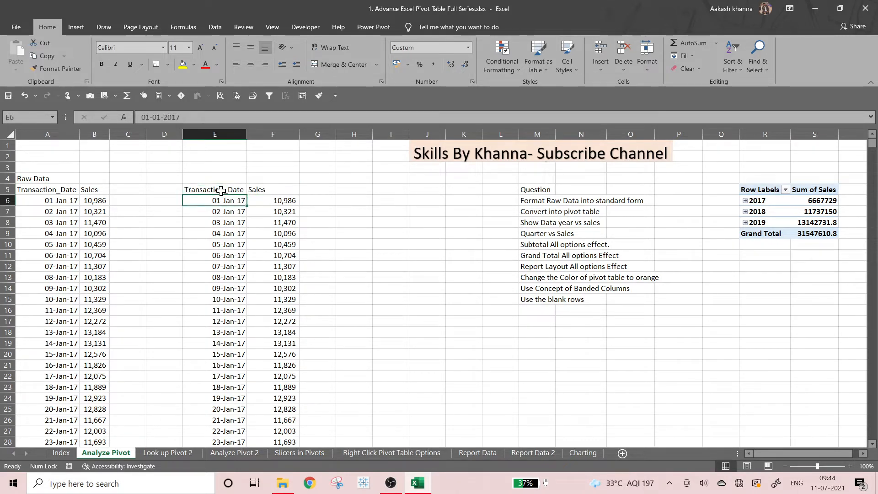
key(Up)
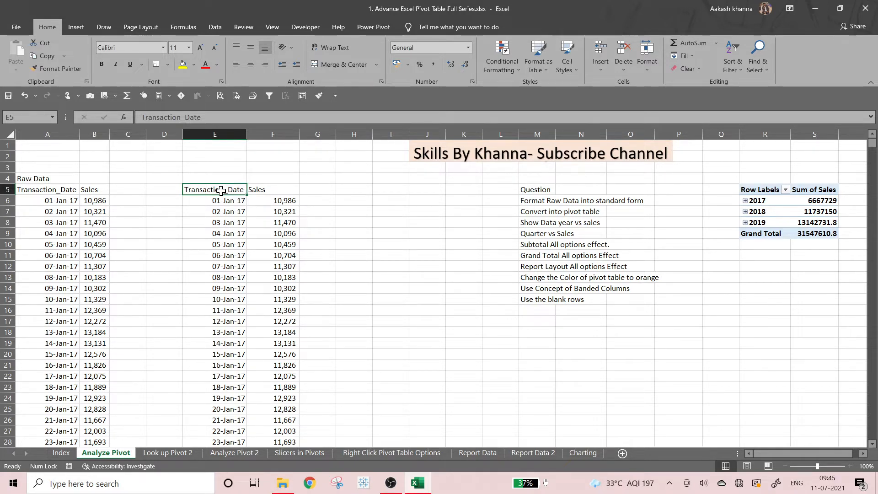
key(Right)
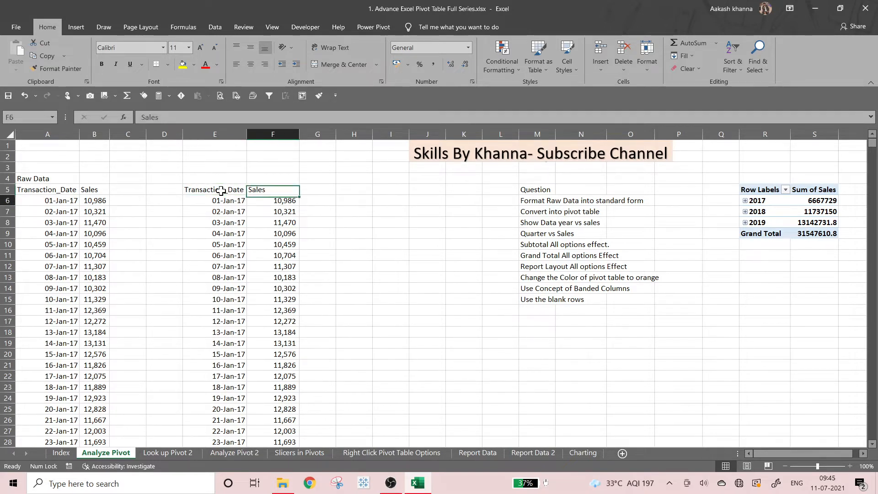
key(Down)
key(Left)
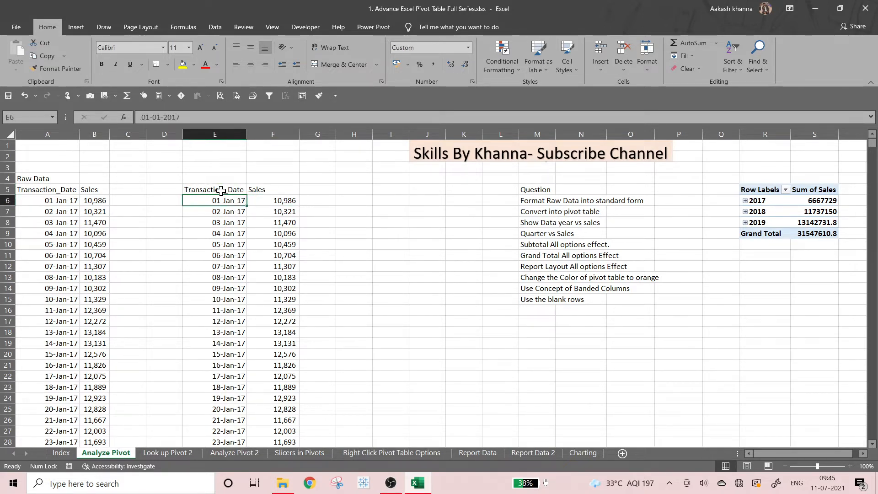
key(Down)
key(Up)
key(Right)
key(Left)
key(Right)
key(Left)
key(Down)
key(Right)
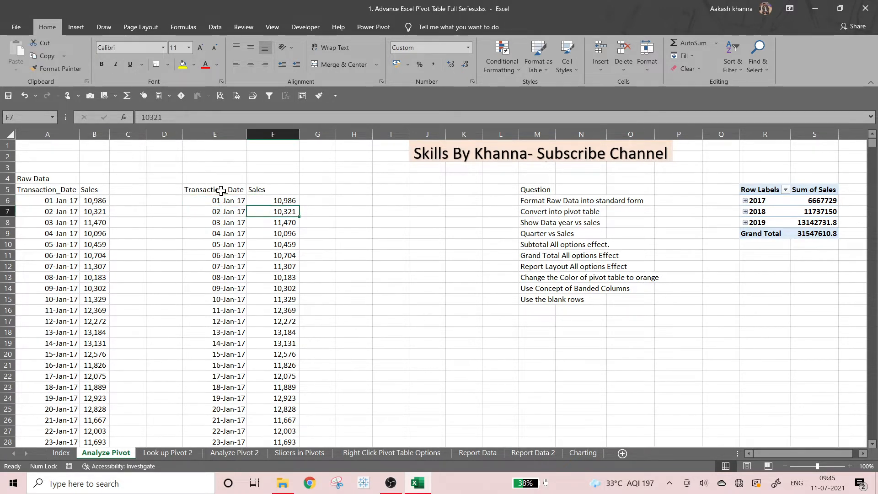
key(Down)
key(Left)
key(Right)
key(Left)
key(Down)
key(Right)
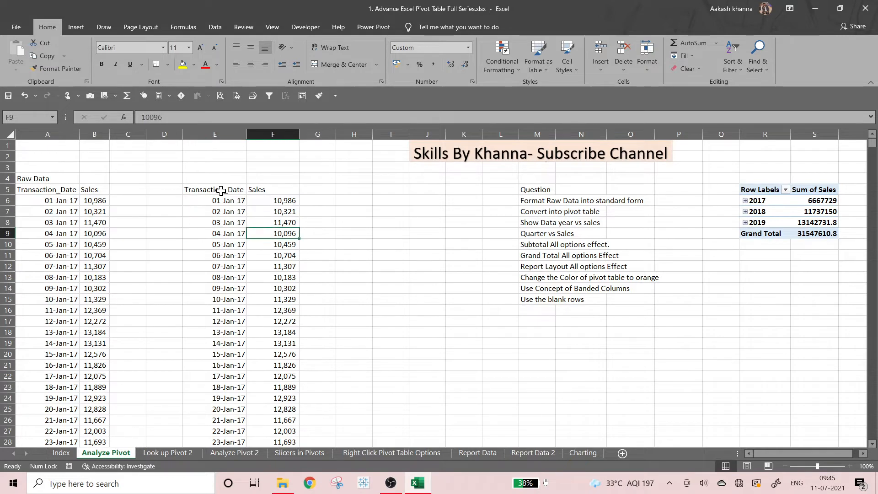
key(Left)
key(Down)
key(Right)
key(Left)
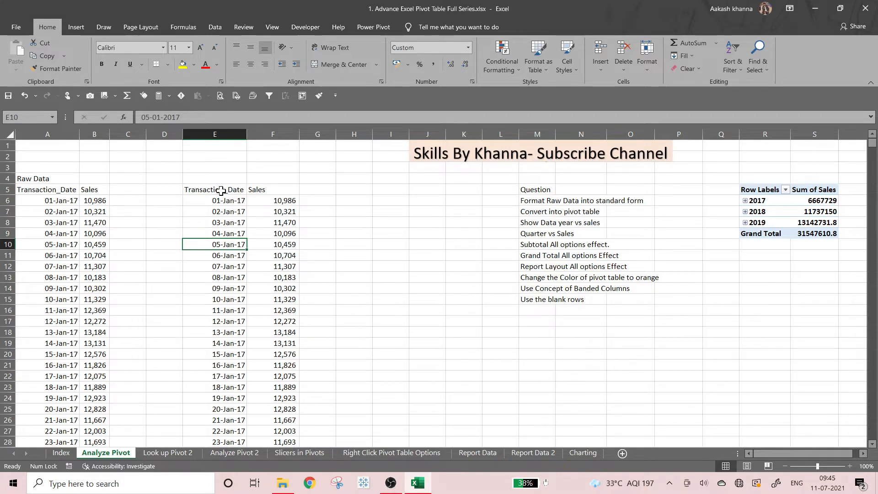
Look through the values further down the Sales column of the copied table
key(Right)
key(Down)
key(Down)
key(Down)
key(Down)
key(Down)
key(Down)
key(Down)
key(Down)
key(Down)
key(Down)
key(Down)
key(Down)
key(Down)
key(Down)
key(Down)
key(Down)
key(Down)
key(Down)
key(Down)
key(Down)
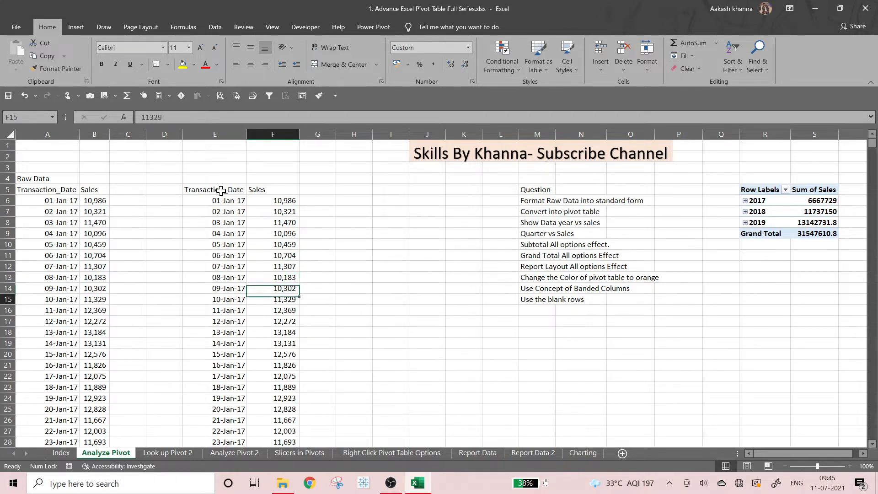
Look through the Sales column of the copied table down to the early March 2017 rows
key(Down)
key(Down)
key(Down)
key(Down)
key(Down)
key(Down)
key(Down)
key(Down)
key(Down)
key(Down)
key(Down)
key(Down)
key(Down)
key(Down)
key(Down)
key(Down)
key(Down)
key(Down)
key(Down)
key(Down)
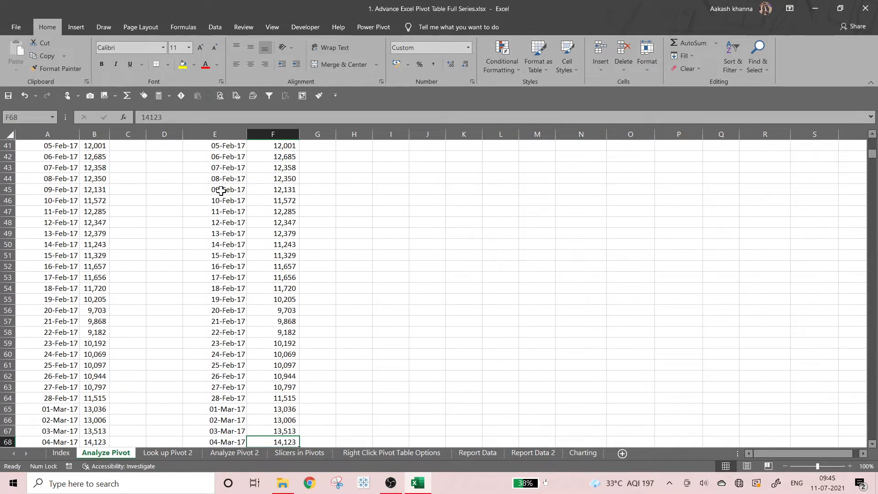
Check the full range of dates in the copied Transaction_Date column, from the first data row to the last
key(ctrl+Home)
key(Down)
key(Right)
key(Right)
key(Right)
key(Right)
key(Down)
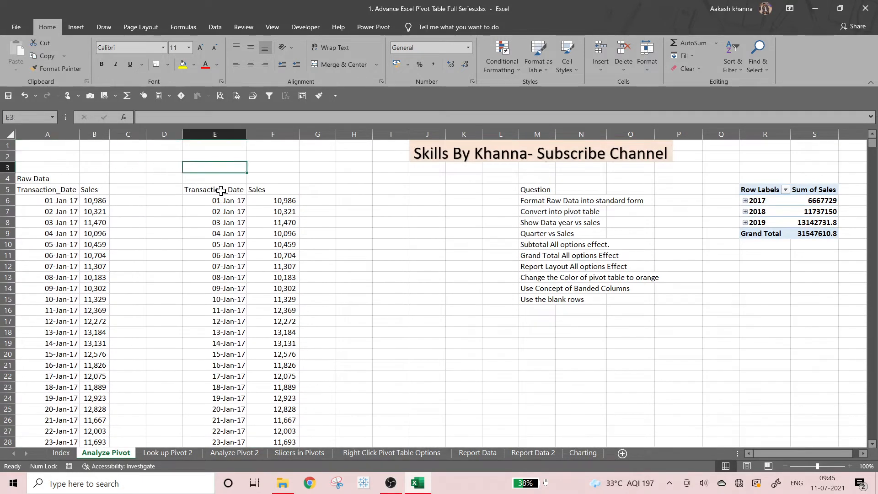
key(Down)
key(Down)
key(Down)
key(ctrl+shift+Down)
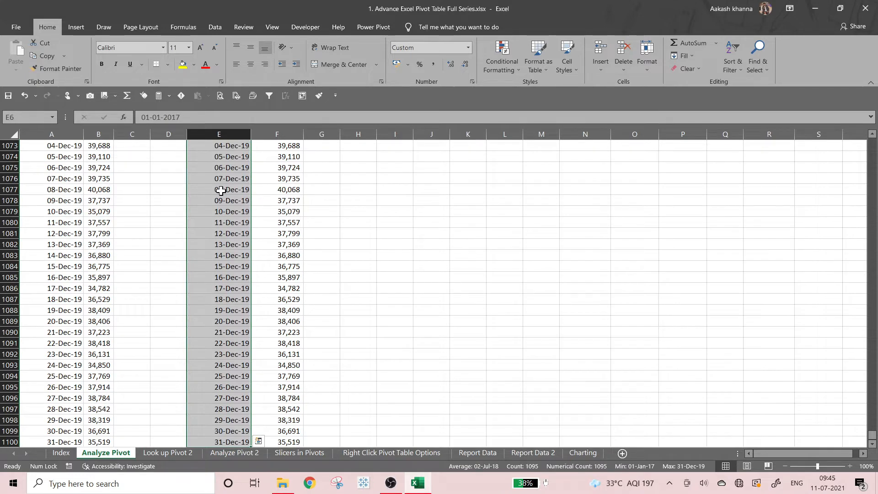
Check the full range of values in the copied Sales column, from the first data row to the last
key(Right)
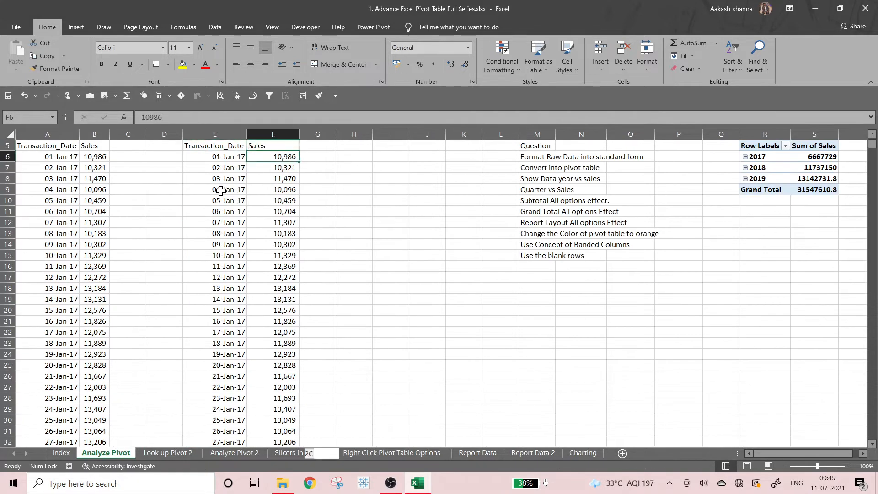
key(ctrl+shift+Down)
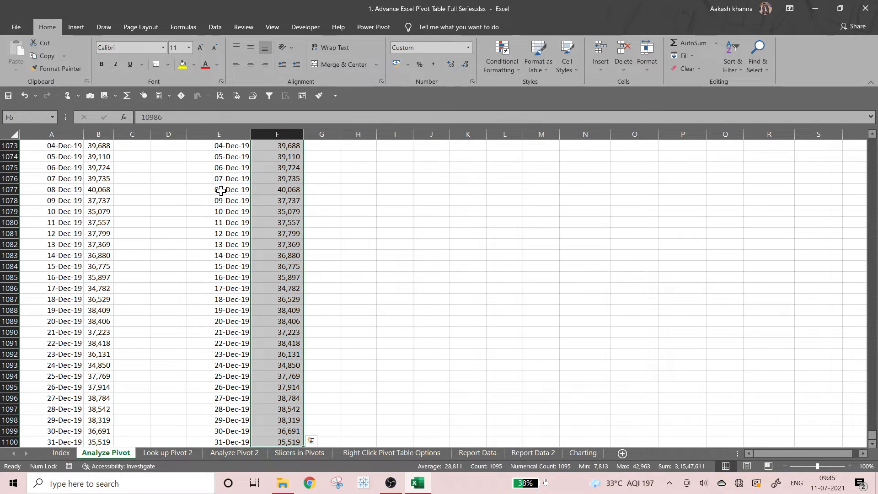
key(Up)
key(Down)
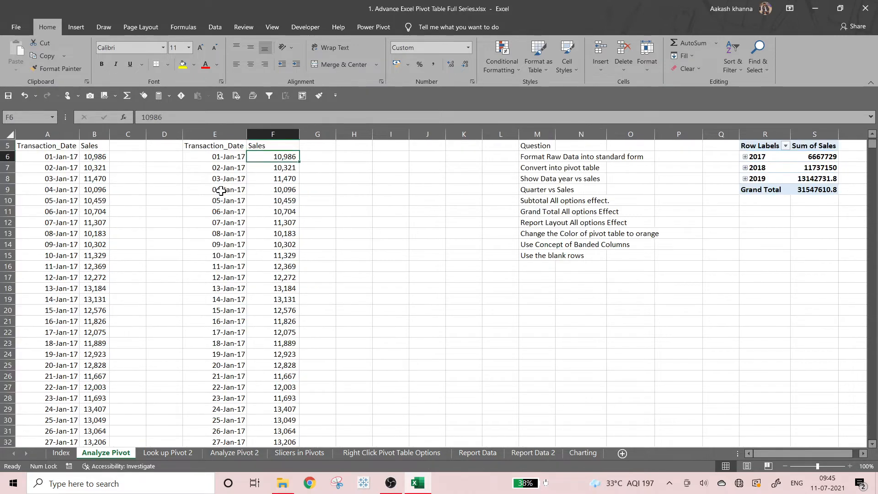
key(Up)
key(Up)
key(Up)
key(Up)
key(Down)
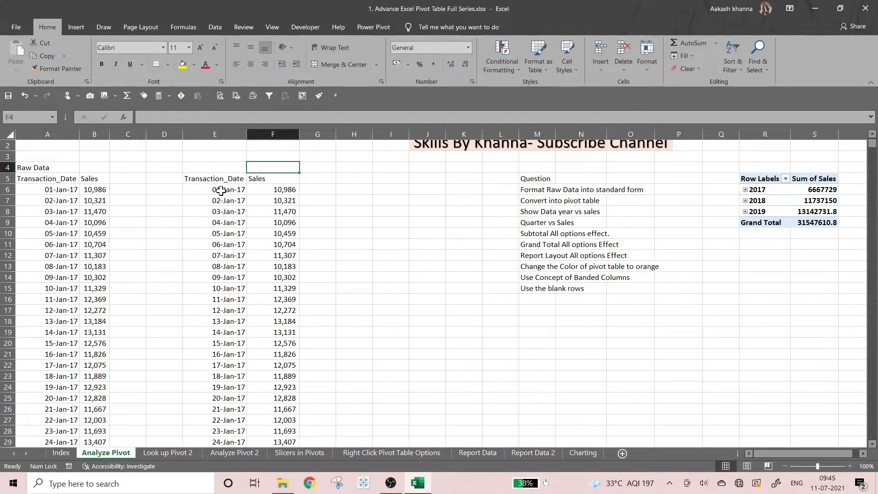
key(Left)
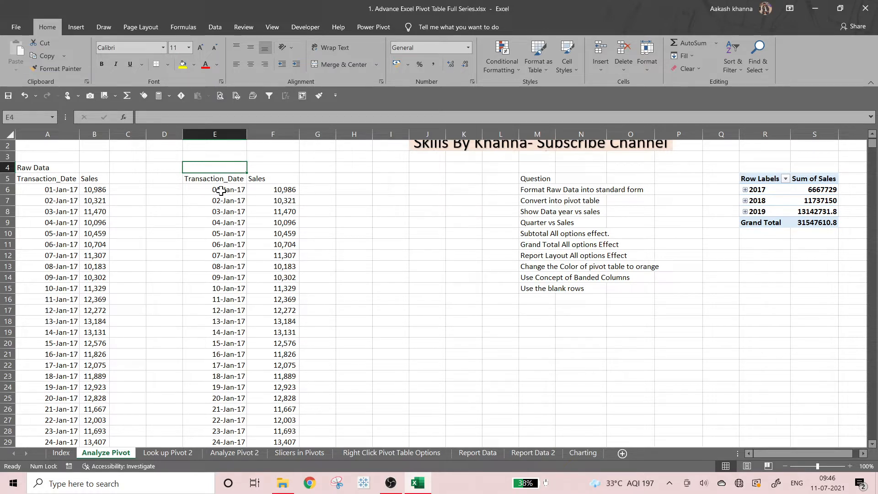
Try the example calculation =500/60 in cell H6 and clear the cell again
key(Right)
key(Right)
key(Down)
key(Down)
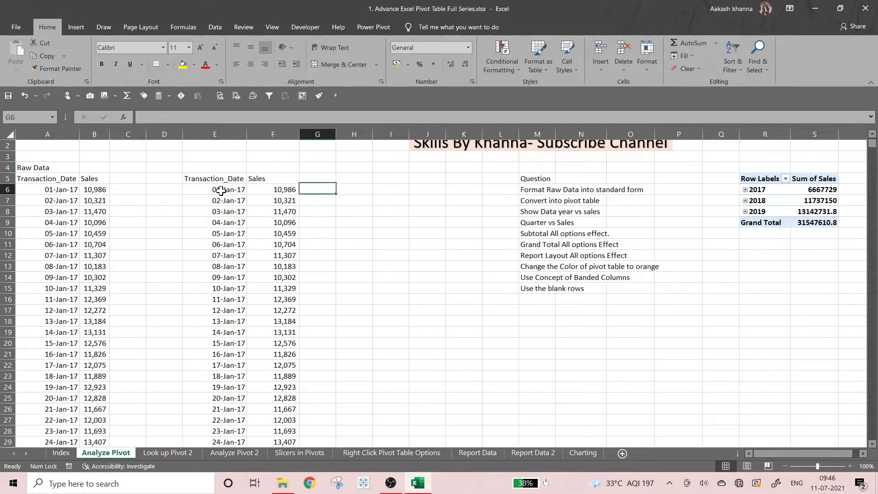
key(Right)
text(=5)
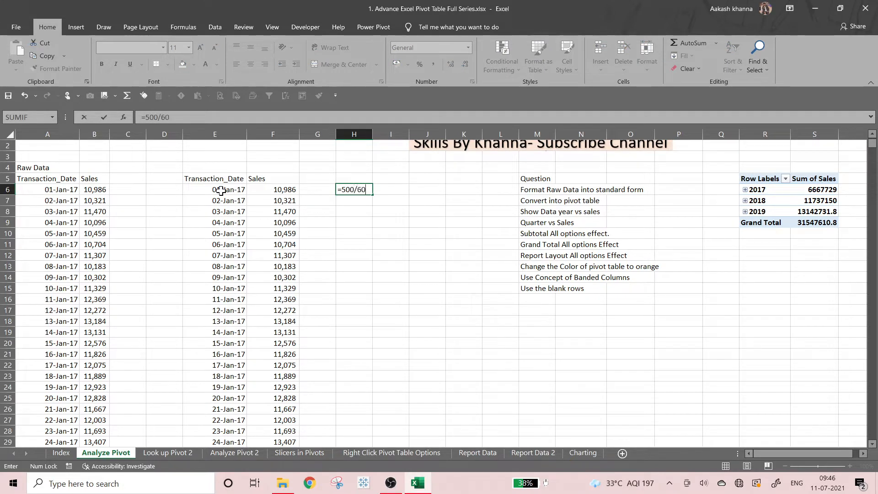
key(Return)
key(Up)
key(Right)
key(Left)
key(Delete)
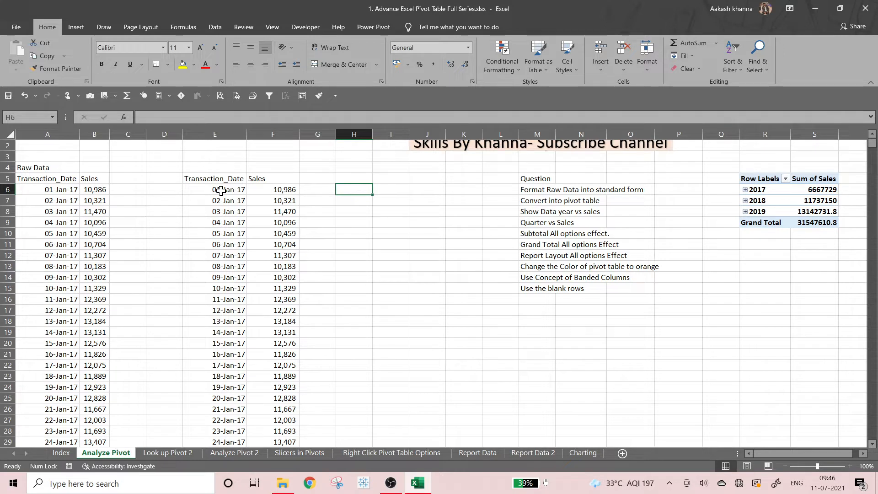
Fill the Transaction_Date and Sales header cells of the copied table with dark blue
key(Left)
key(Left)
key(Up)
key(Left)
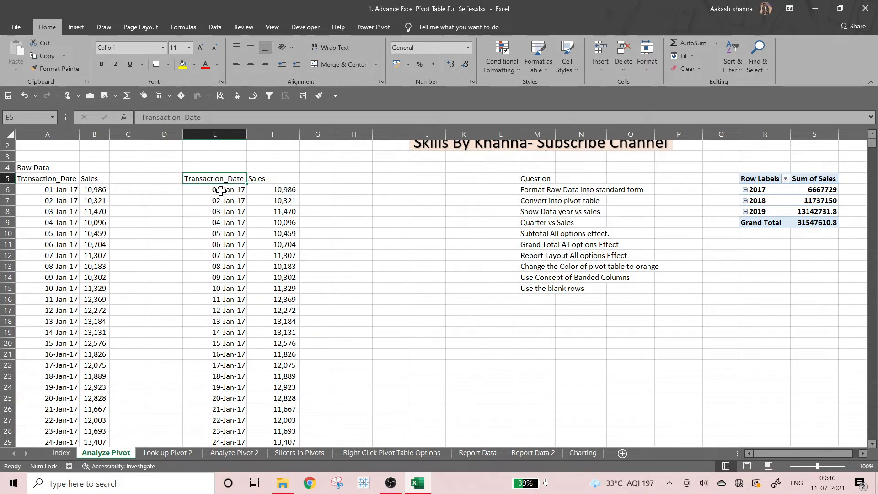
key(shift+Right)
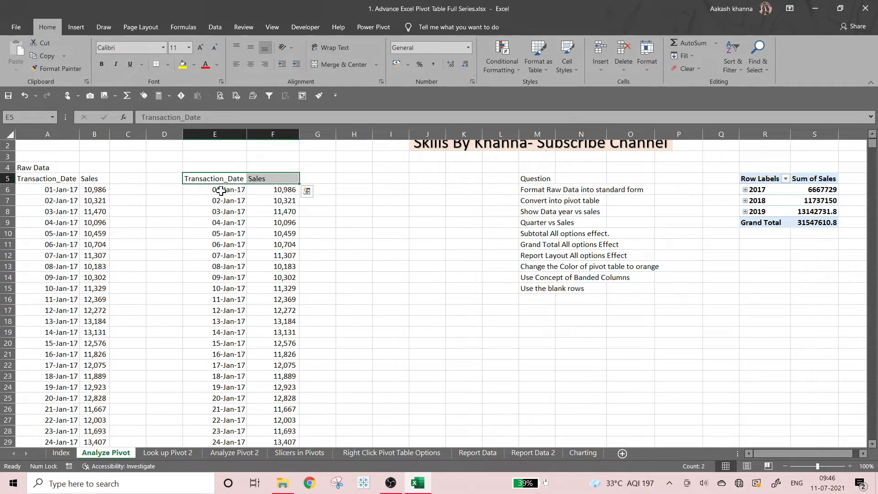
click(194, 64)
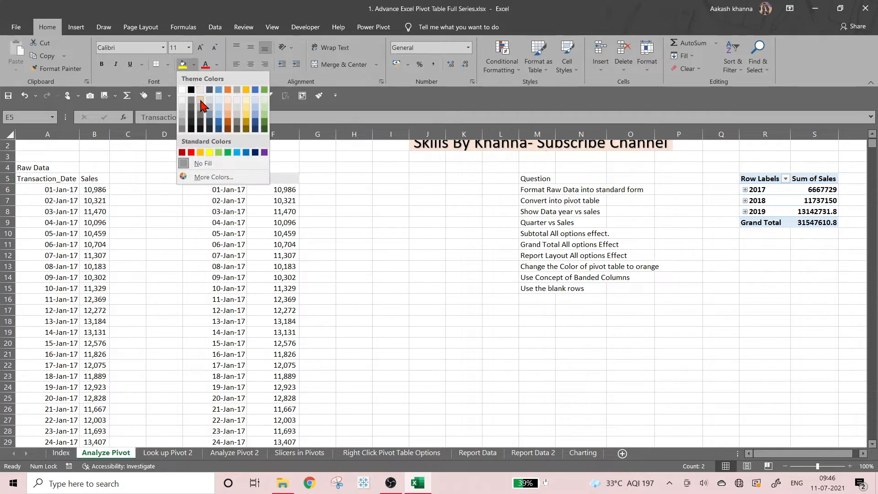
click(219, 129)
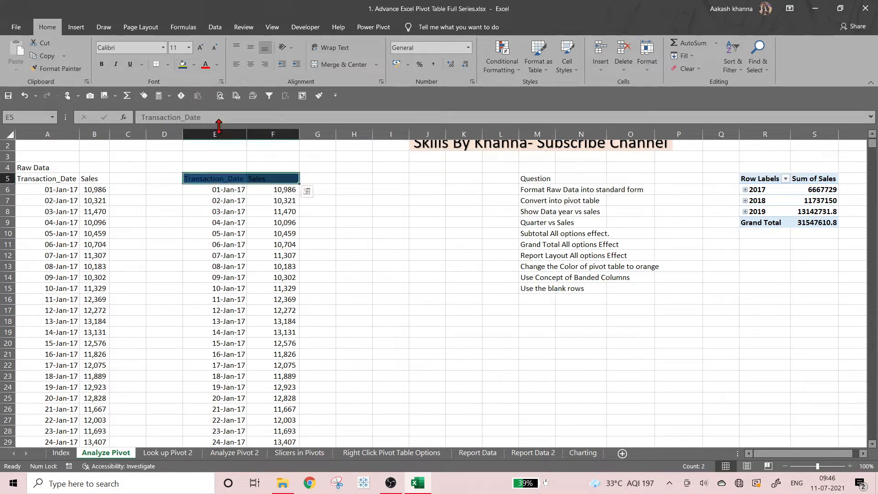
Make the text of the copied table's two header cells white, bold and horizontally centred
click(216, 64)
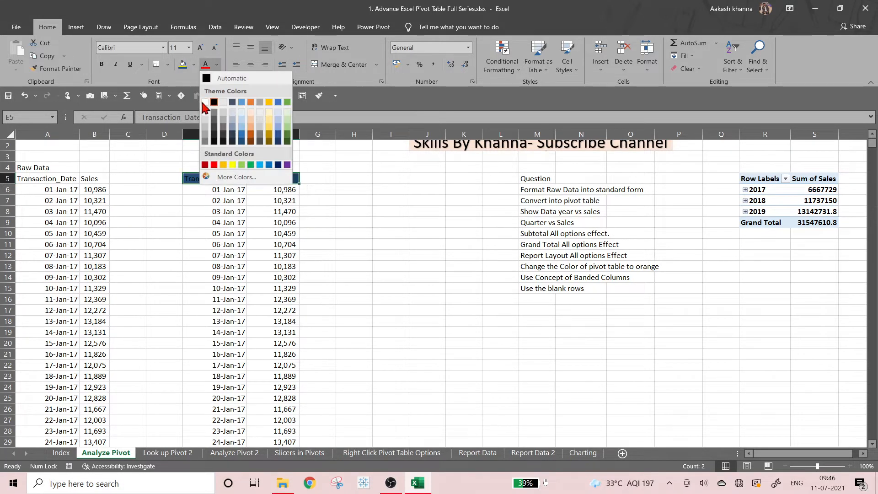
click(205, 102)
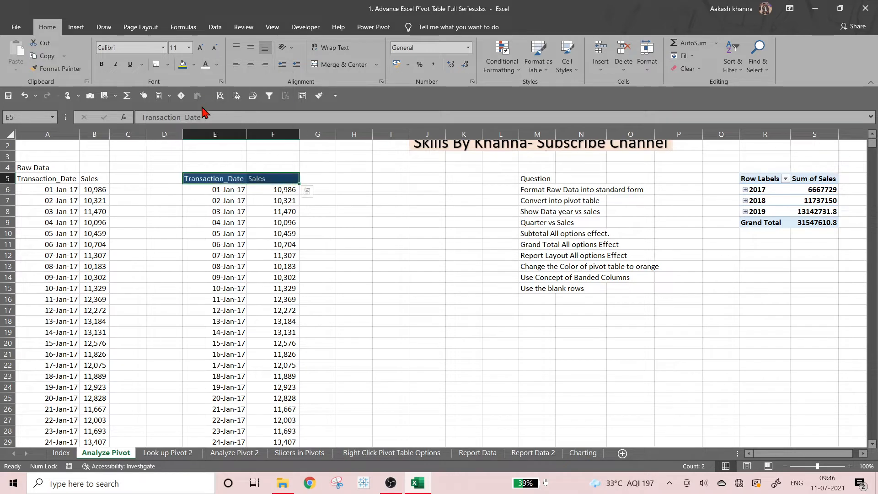
click(102, 65)
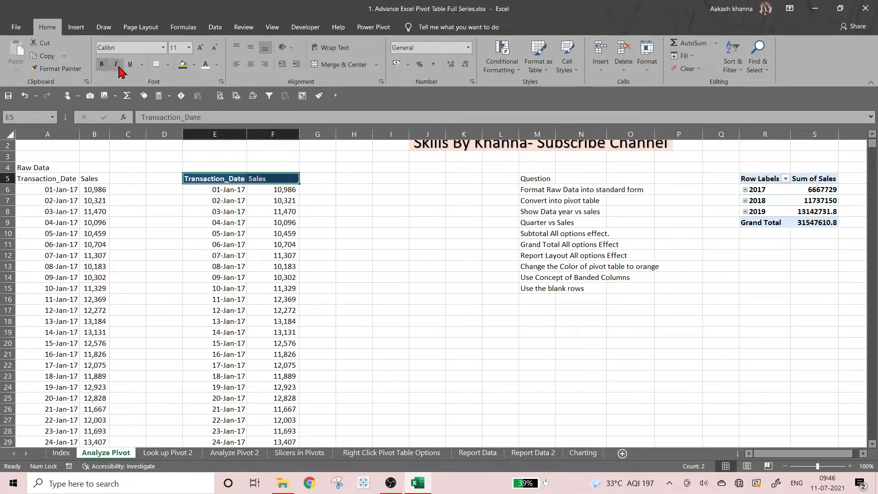
click(251, 64)
click(330, 215)
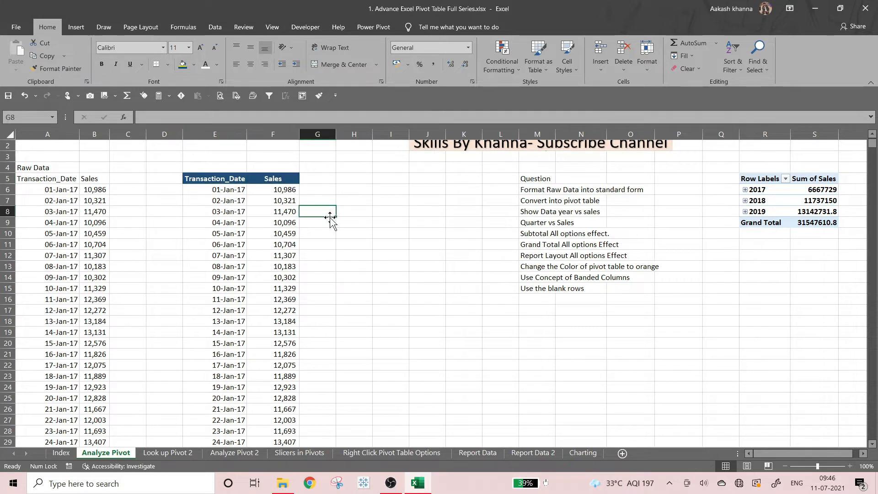
Apply centre alignment to the whole copied table, from the headers in E5:F5 down to the last row
key(Left)
key(Up)
key(Up)
key(Up)
key(Left)
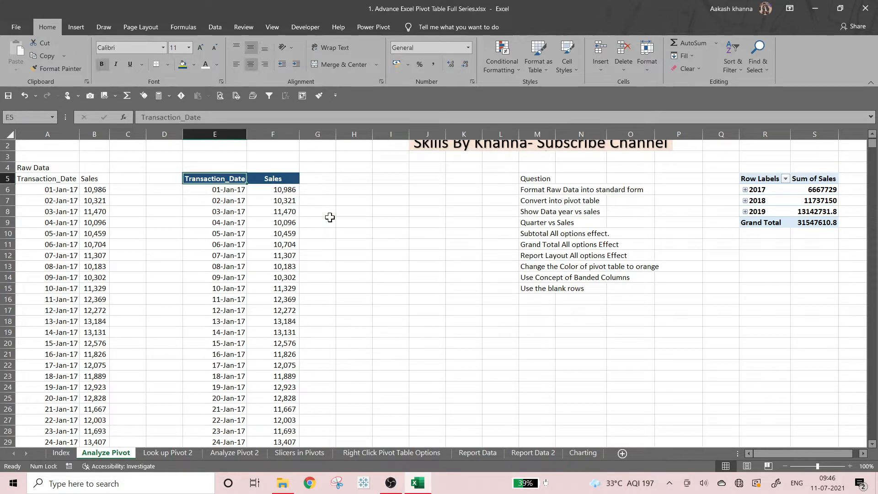
key(shift+Right)
key(ctrl+shift+Down)
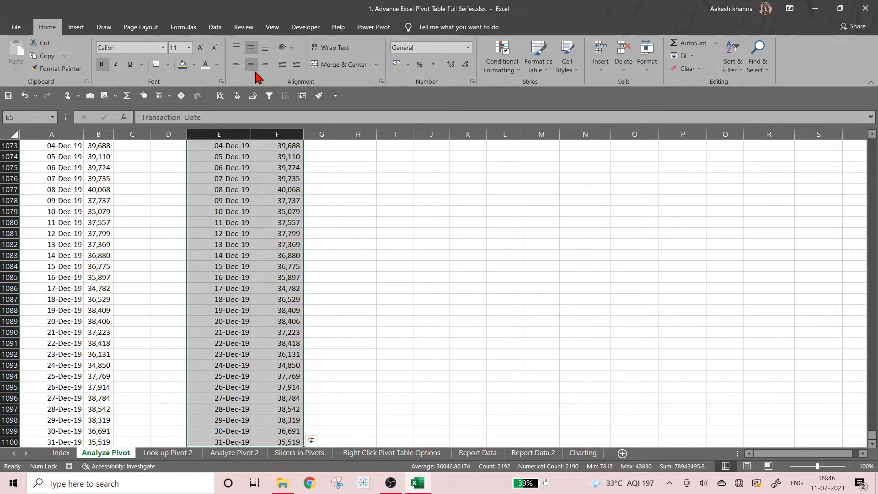
click(253, 70)
click(323, 178)
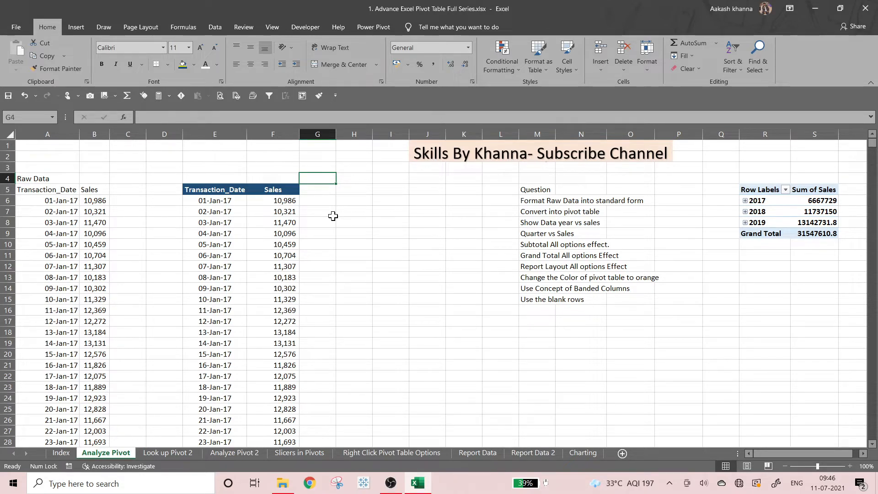
Bold the question "Format Raw Data into standard form" in the question list
key(Right)
key(Right)
key(Down)
key(Right)
key(Right)
key(Right)
key(Down)
key(Right)
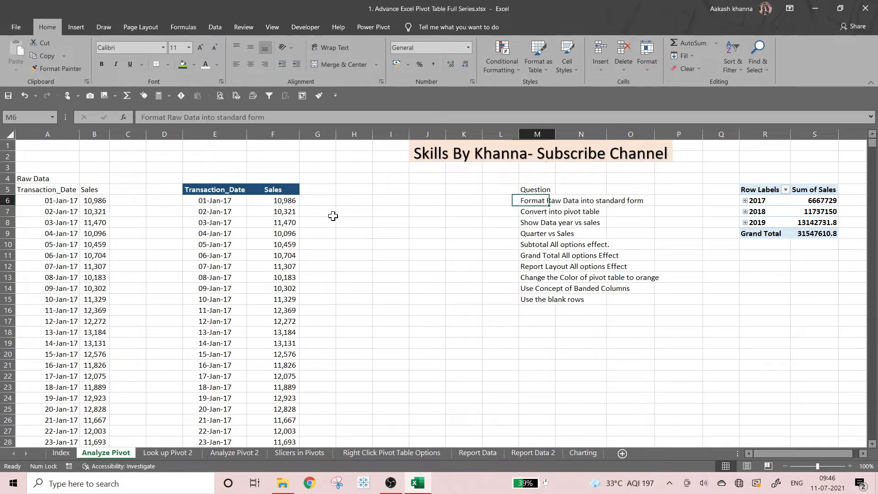
key(ctrl+b)
key(Right)
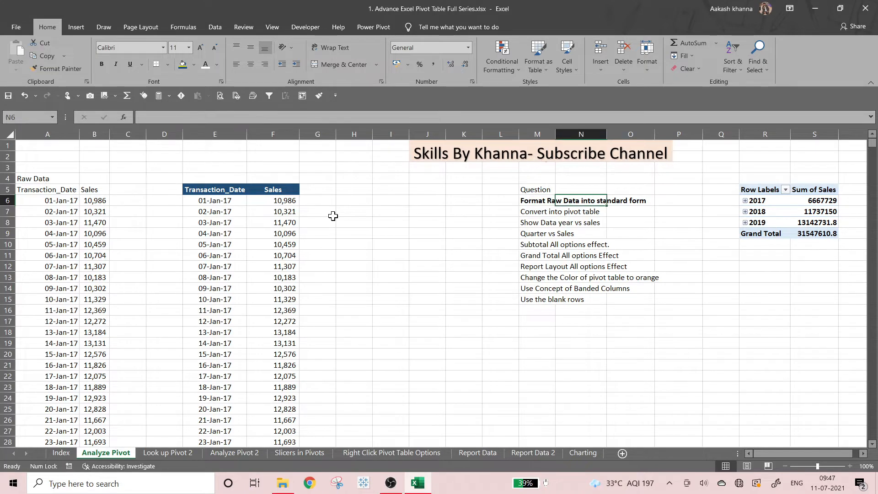
Bold the question "Convert into pivot table" in the question list
key(Left)
key(Down)
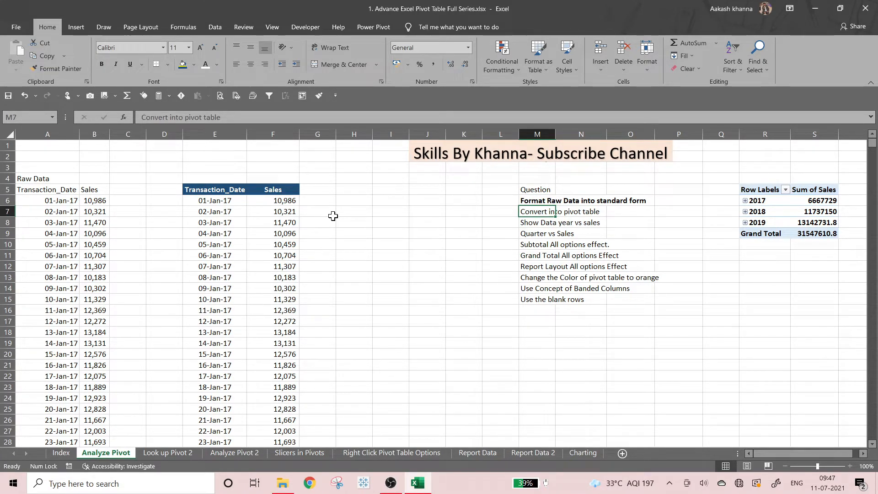
key(ctrl+b)
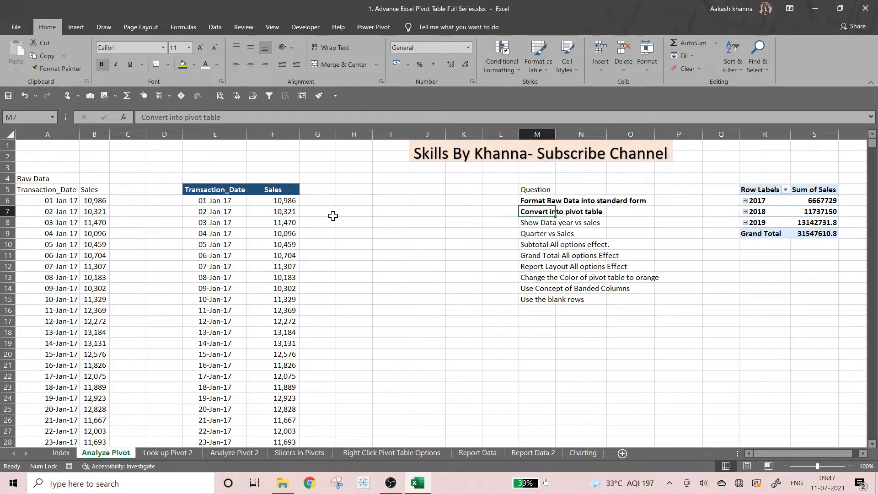
Create a pivot table from the copied table E5:F1100, placed in the existing worksheet at cell K18
key(Left)
key(Left)
key(Left)
key(Left)
key(Left)
key(Left)
key(Left)
key(Left)
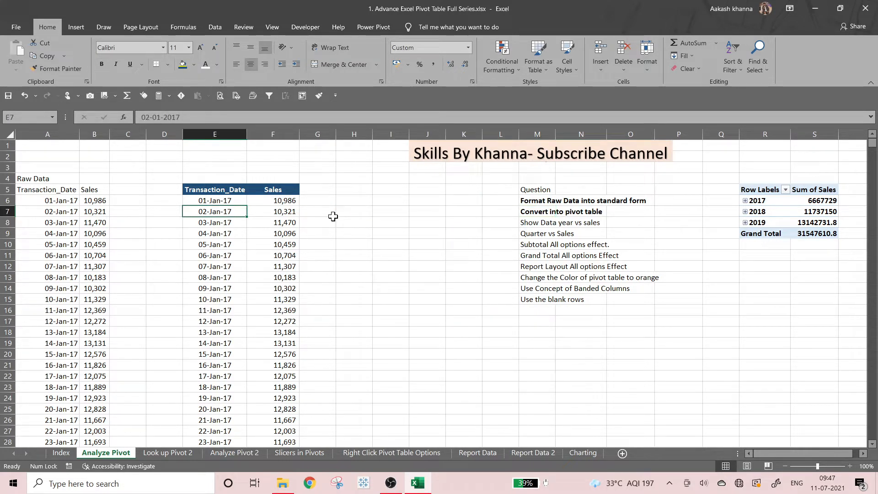
click(76, 27)
click(20, 54)
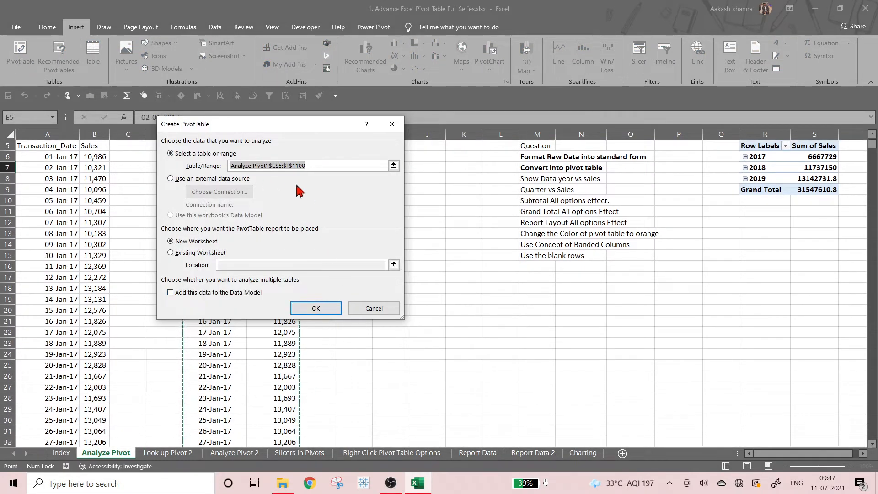
click(210, 254)
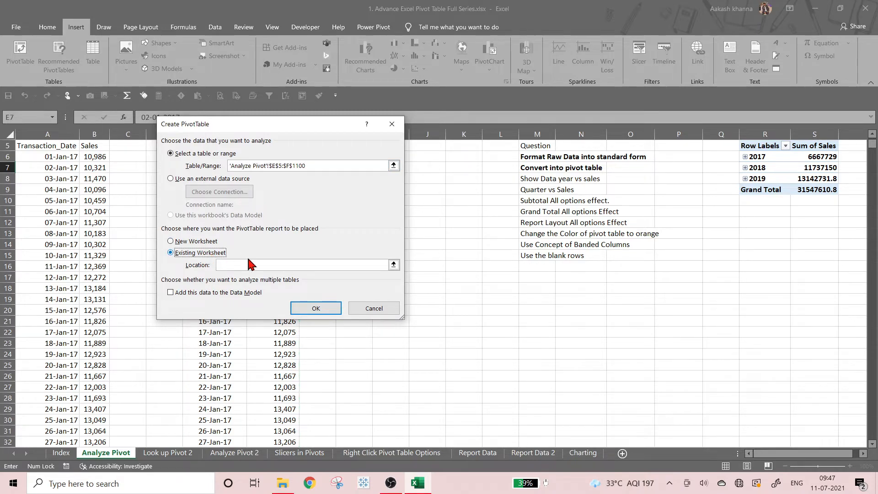
click(467, 288)
click(319, 309)
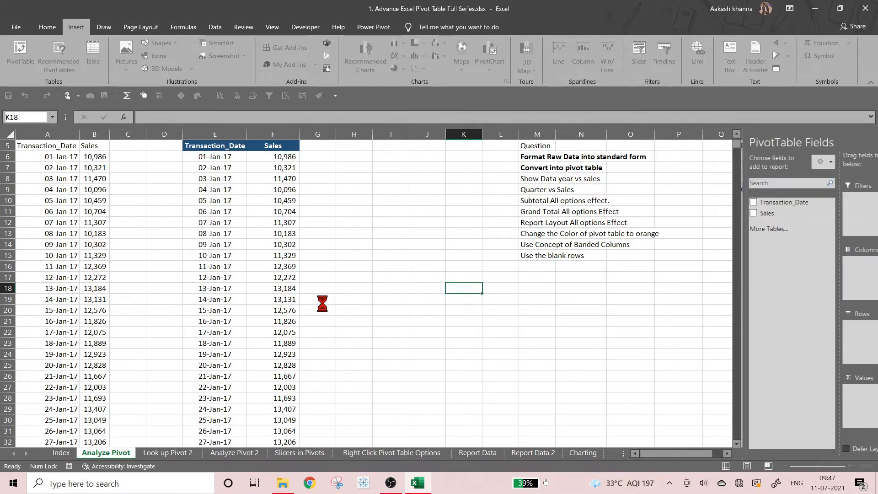
Enter the note "How to change field list settings" in cell I6
drag(617, 454, 651, 453)
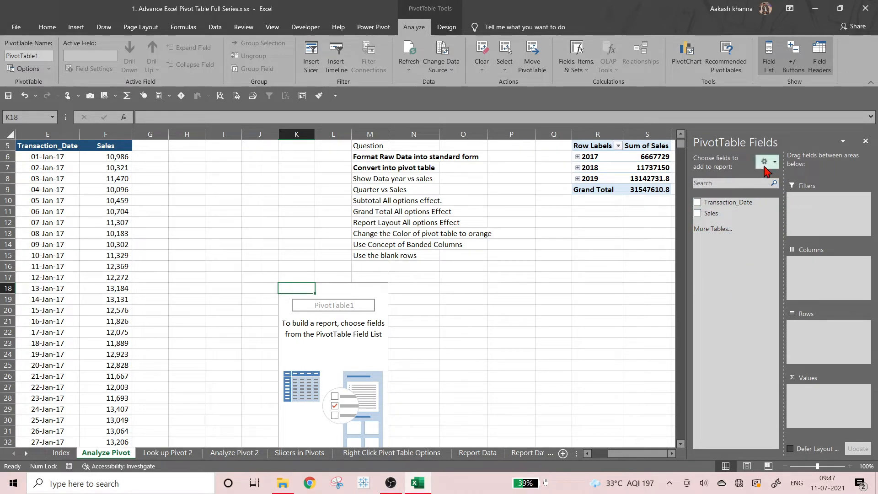
click(404, 201)
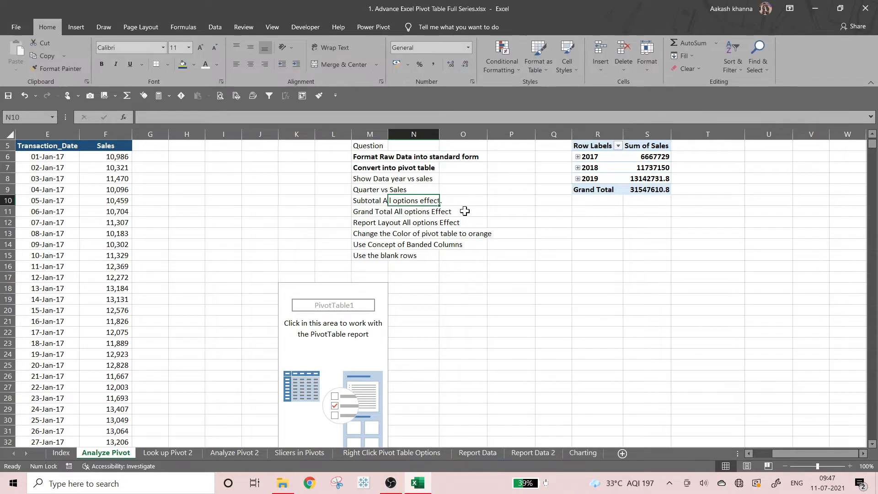
scroll(464, 211, up, 2)
click(238, 198)
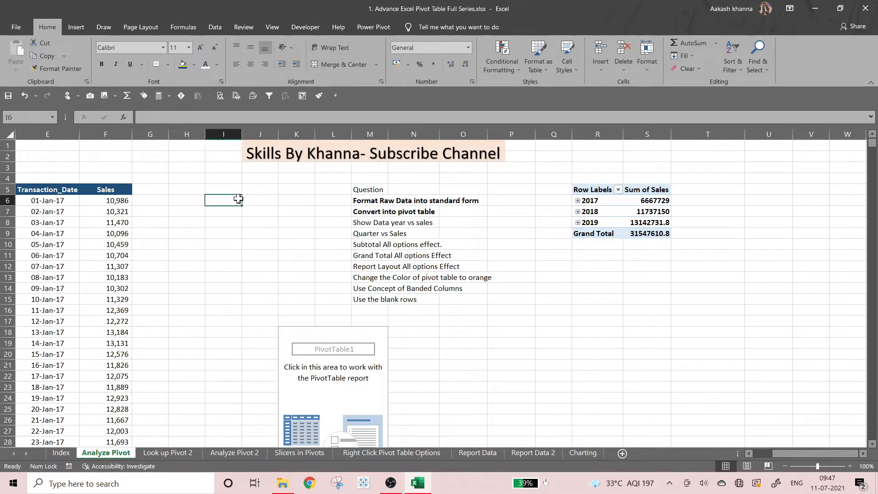
text(How to change file)
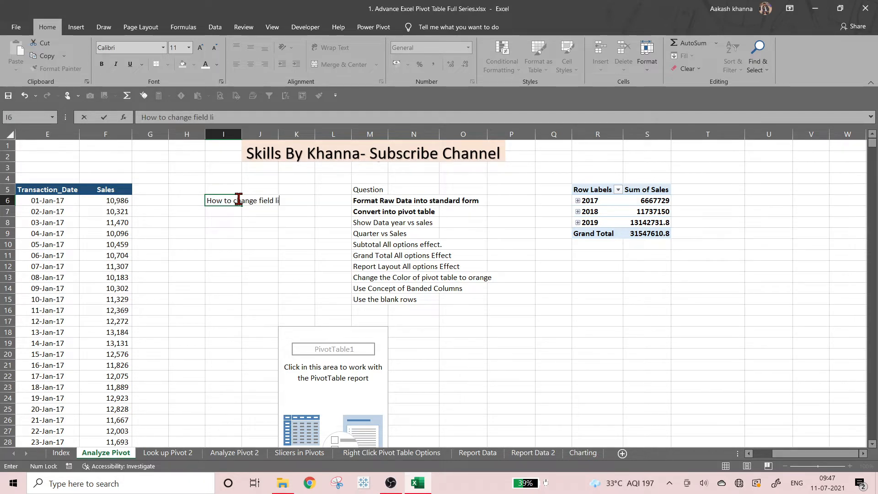
text(d list settings)
key(Return)
key(Right)
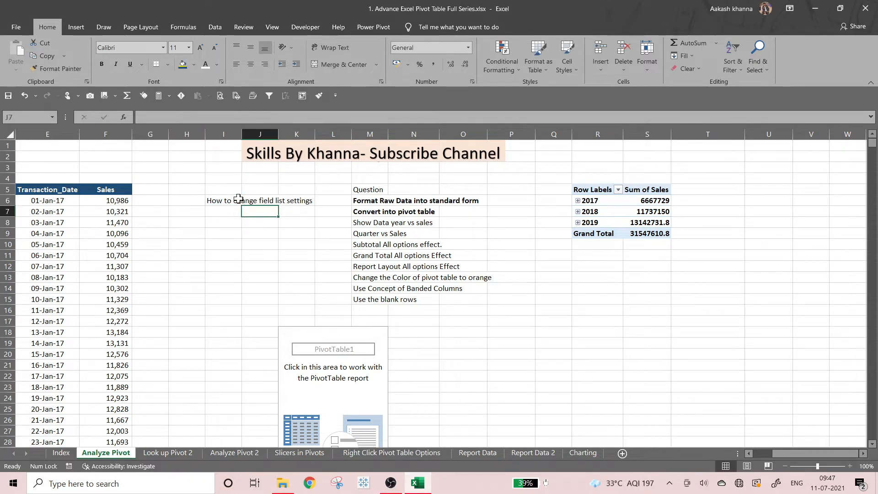
Try the stacked fields-and-areas layout and the fields-section-only layout for the PivotTable field list
click(280, 331)
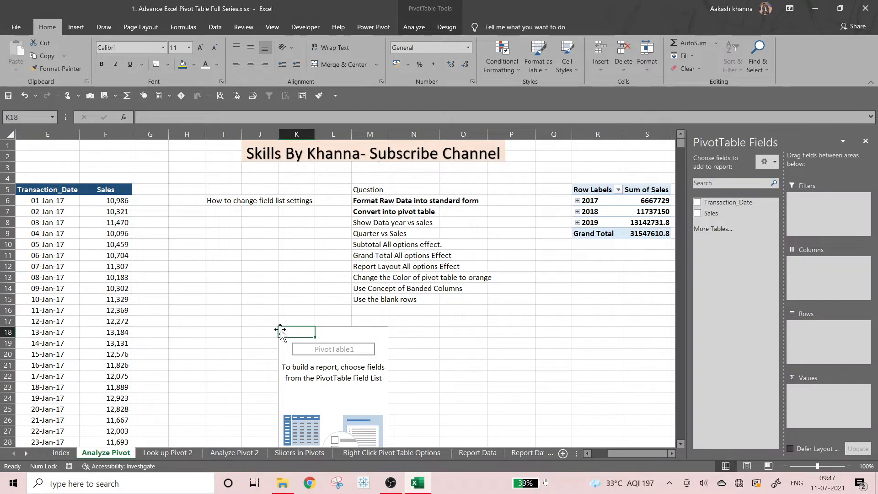
click(770, 164)
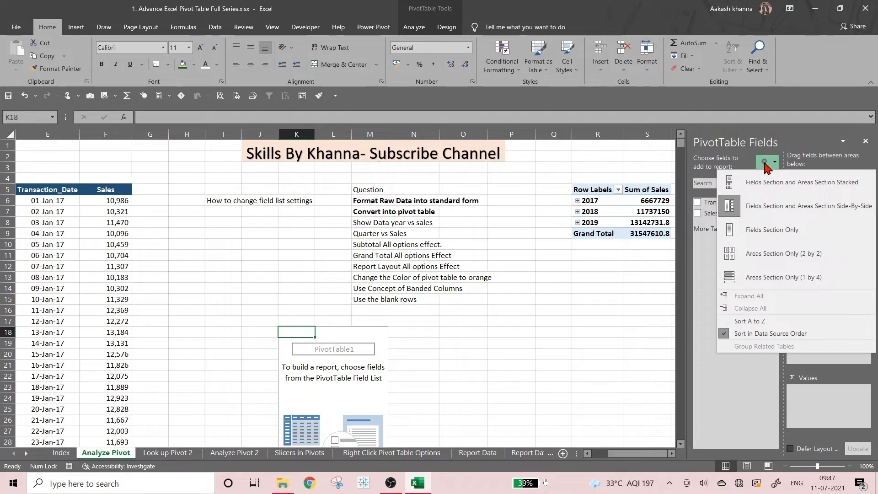
click(767, 182)
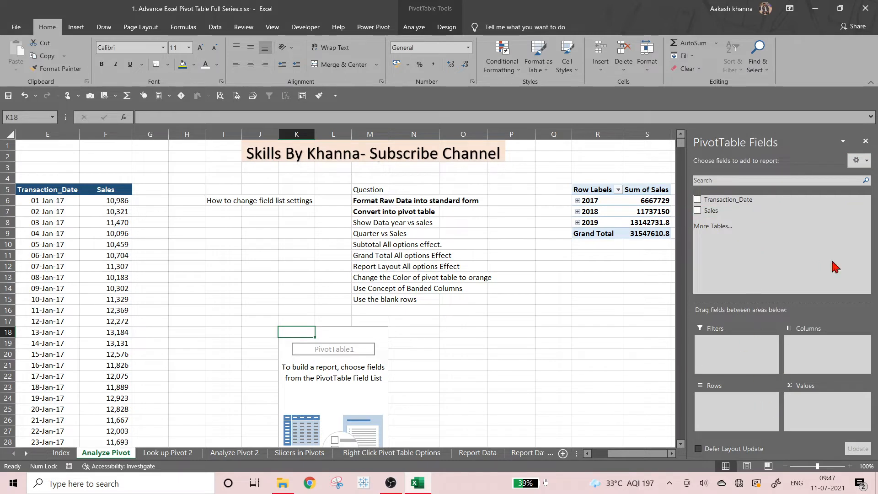
click(866, 161)
click(807, 220)
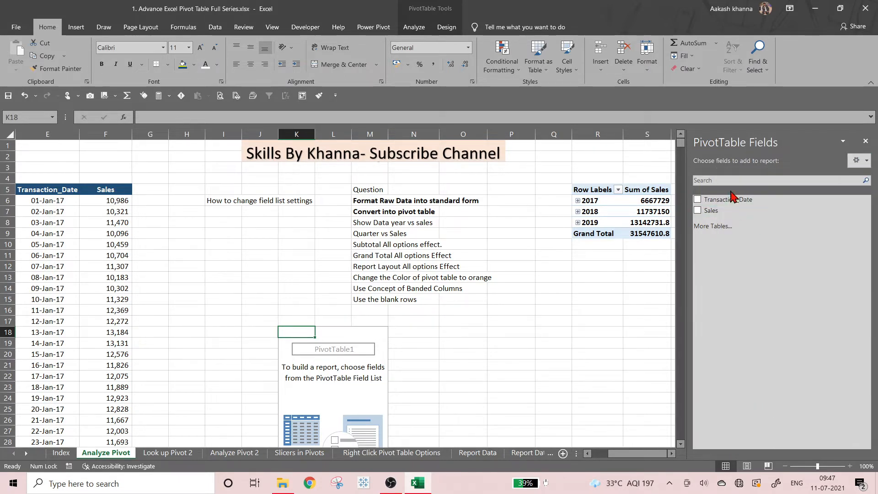
click(866, 160)
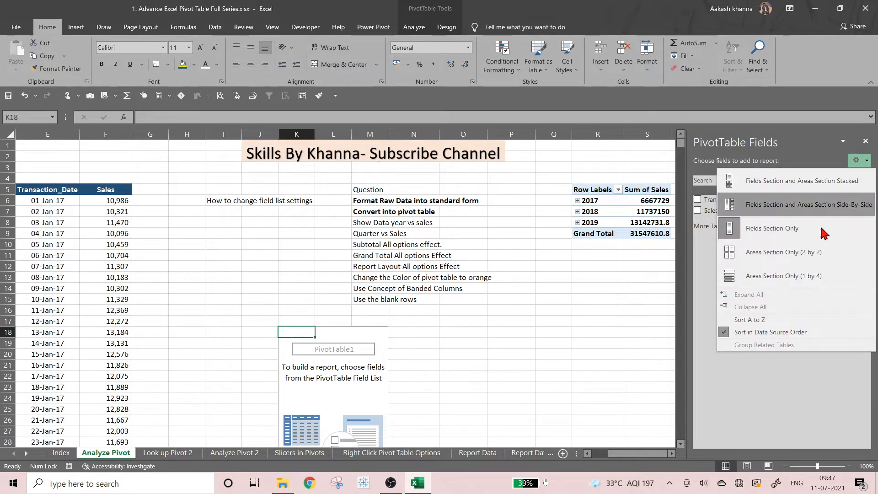
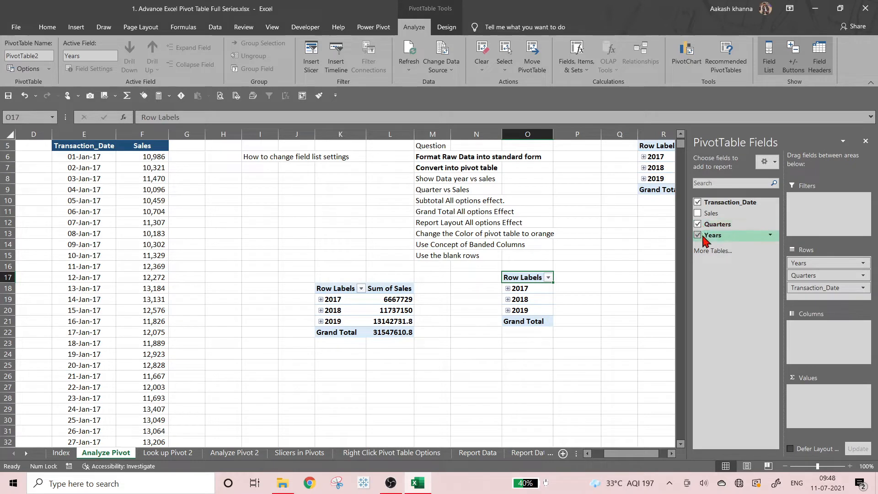
Remove the Years, Quarters and Transaction_Date fields from the second pivot table at O17
click(697, 235)
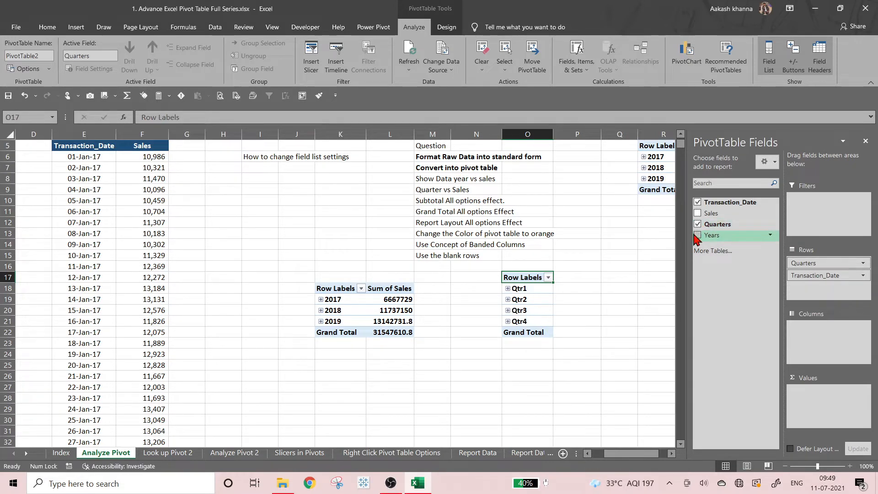
click(697, 225)
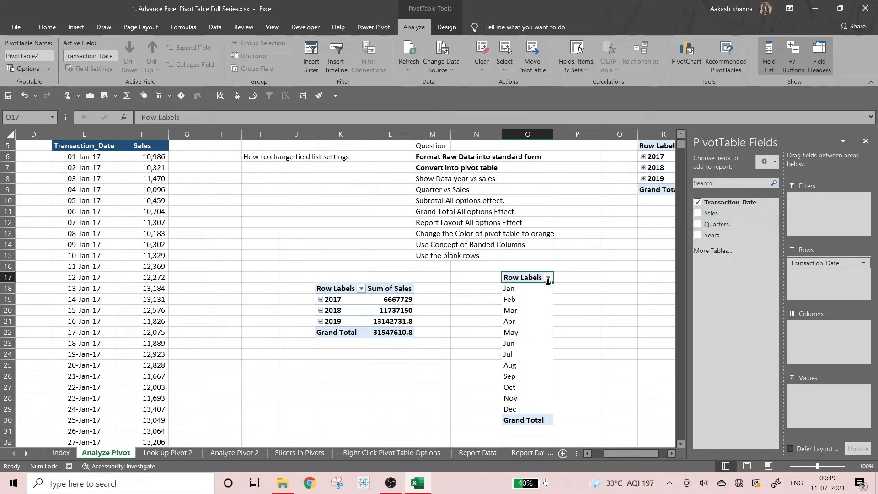
click(697, 202)
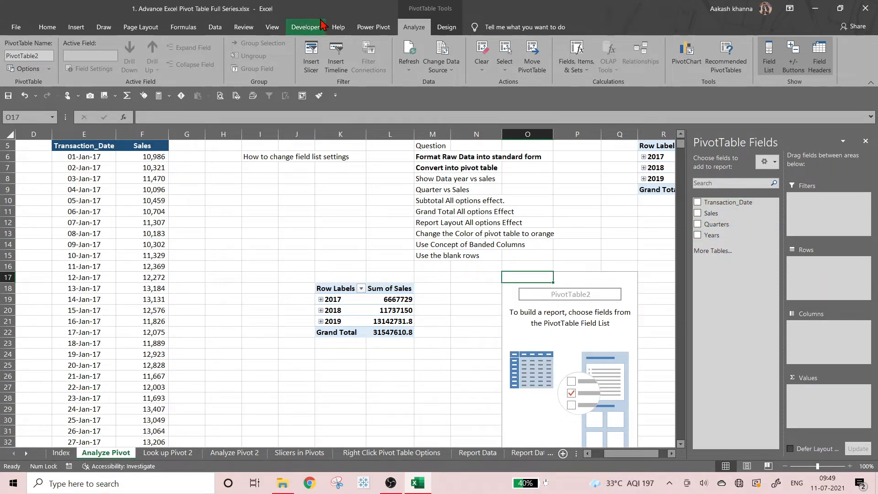
Move the pivot table at O17 to a new worksheet and permanently delete that worksheet
click(533, 56)
click(202, 210)
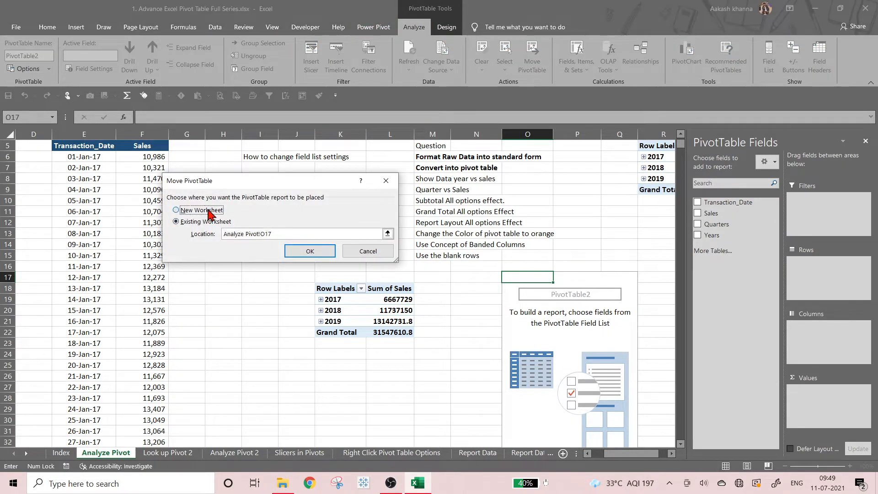
click(311, 250)
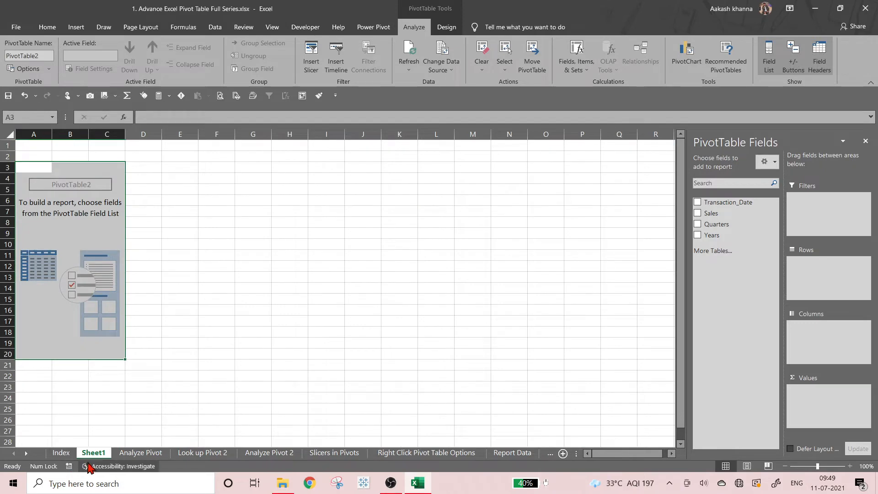
right_click(93, 454)
click(145, 342)
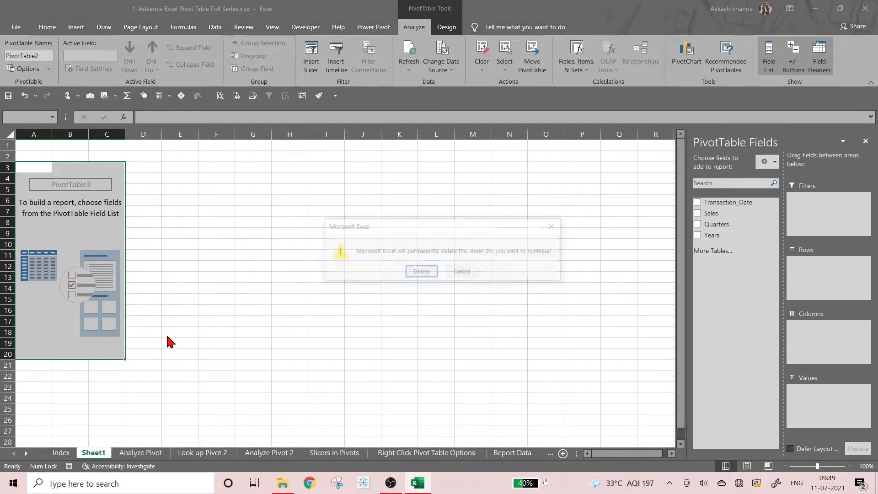
click(420, 272)
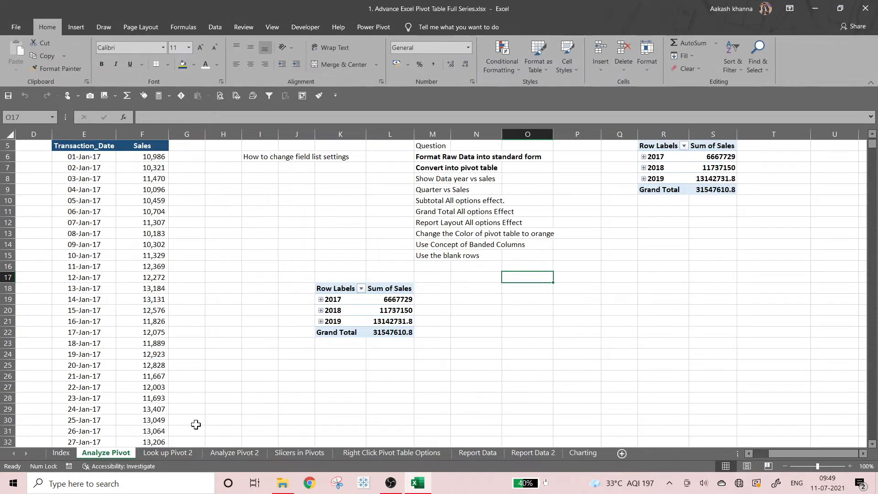
Remove Years, Quarters and Transaction_Date from the pivot table at K18 and add the date fields back
click(334, 290)
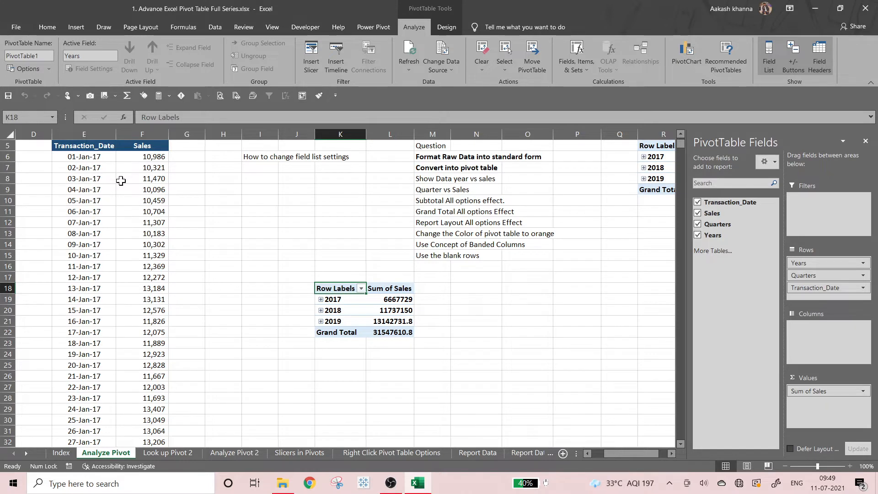
click(697, 235)
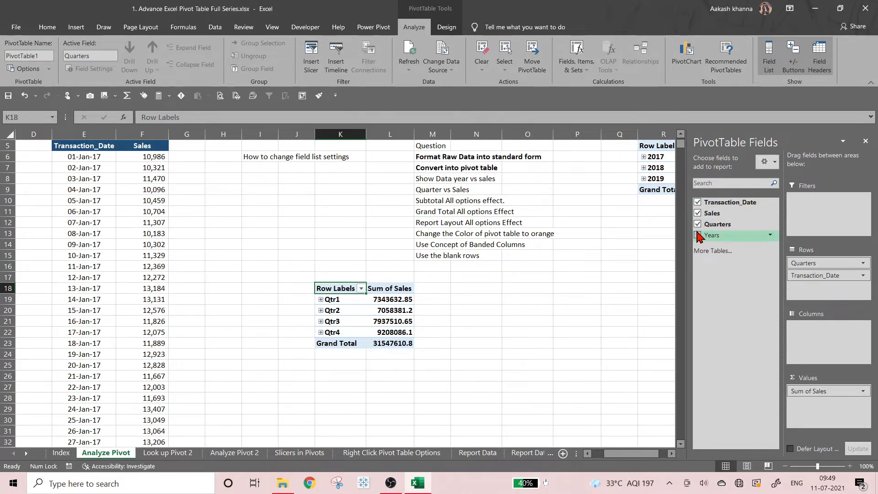
click(698, 224)
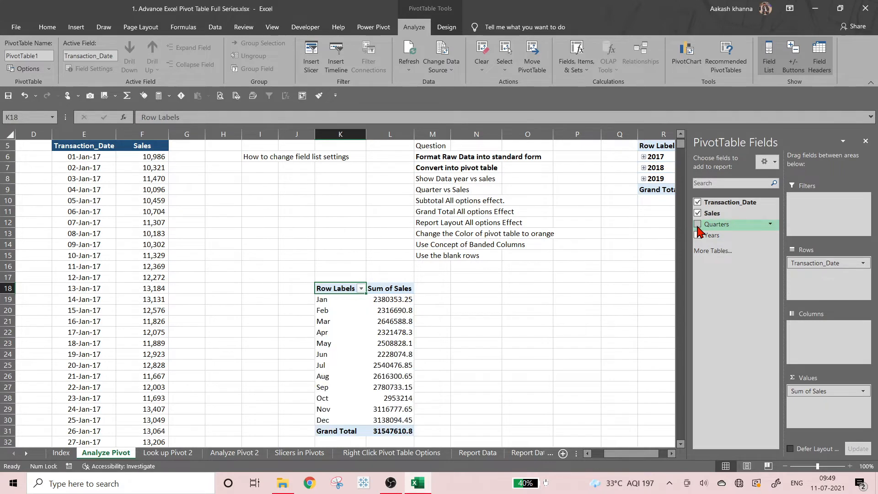
click(697, 203)
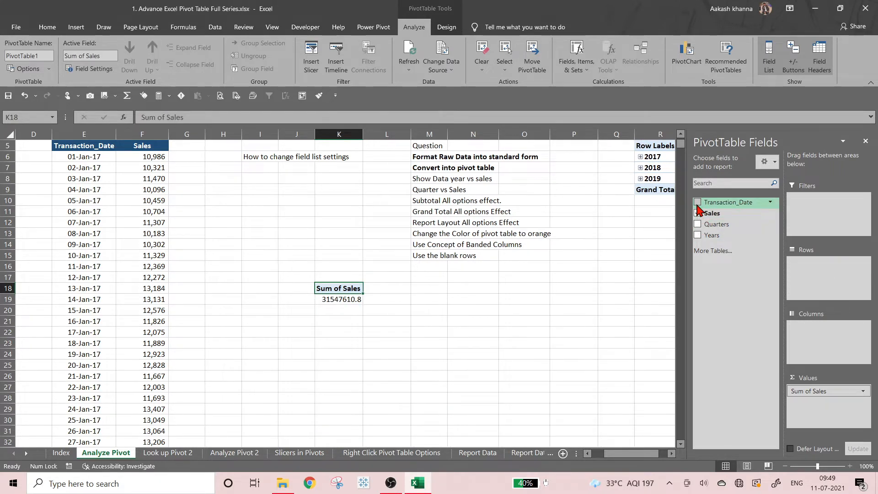
click(697, 203)
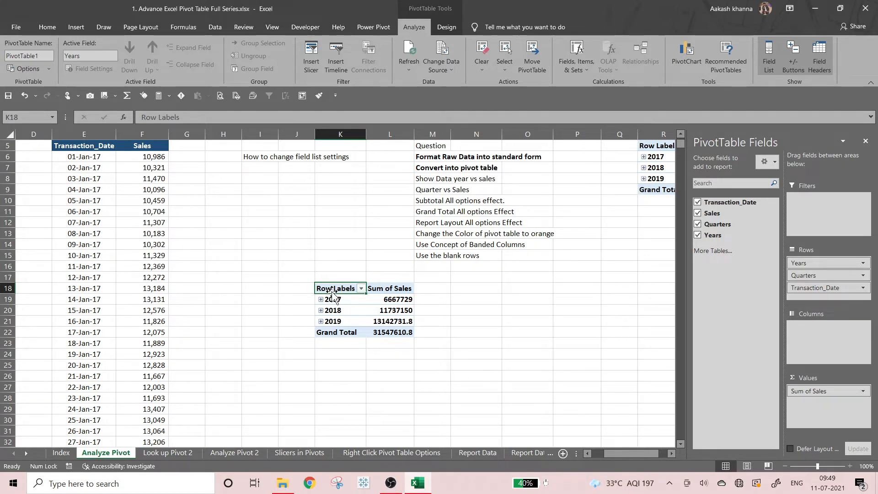
Rename the K18 pivot table's headers to "Year Wise" and "Total Sales"
text(Yer)
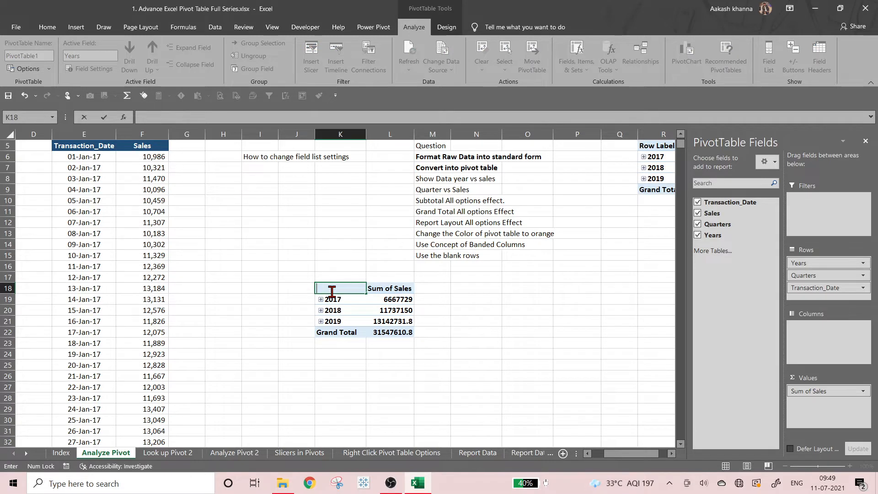
text(r Wise)
key(Tab)
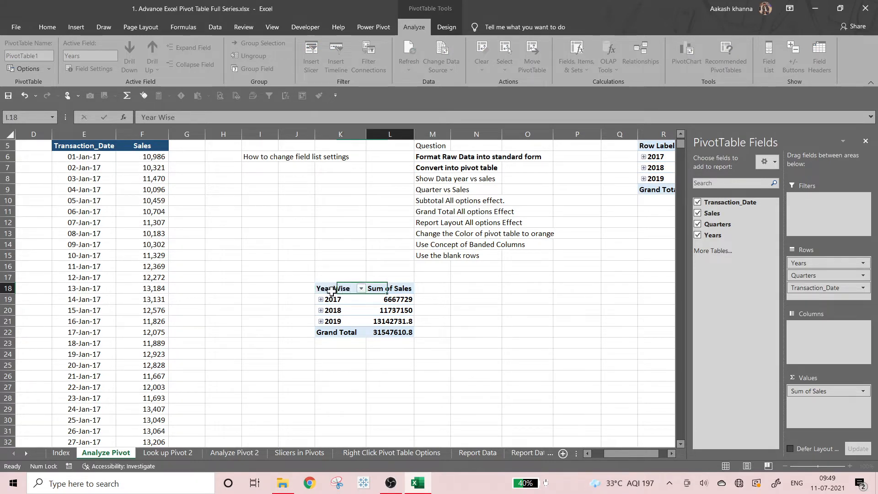
text(Tot)
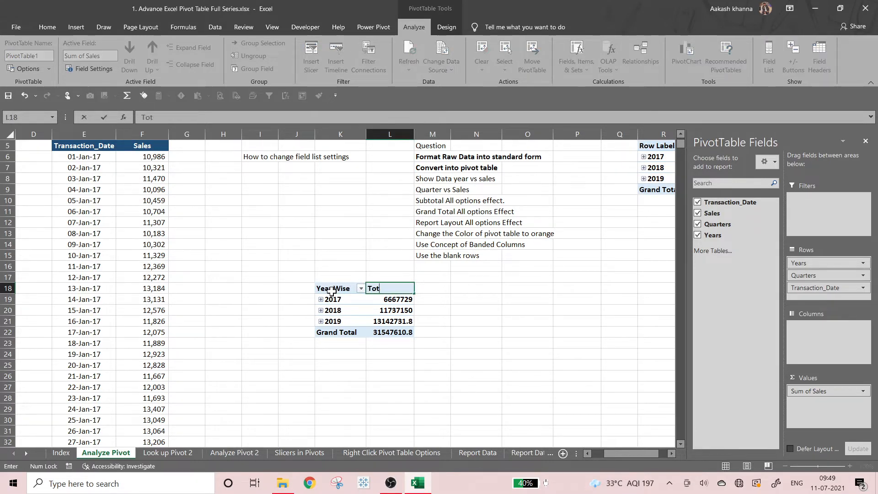
text(al Sales)
Hide the expand/collapse buttons beside the years in the K18 pivot table
click(333, 296)
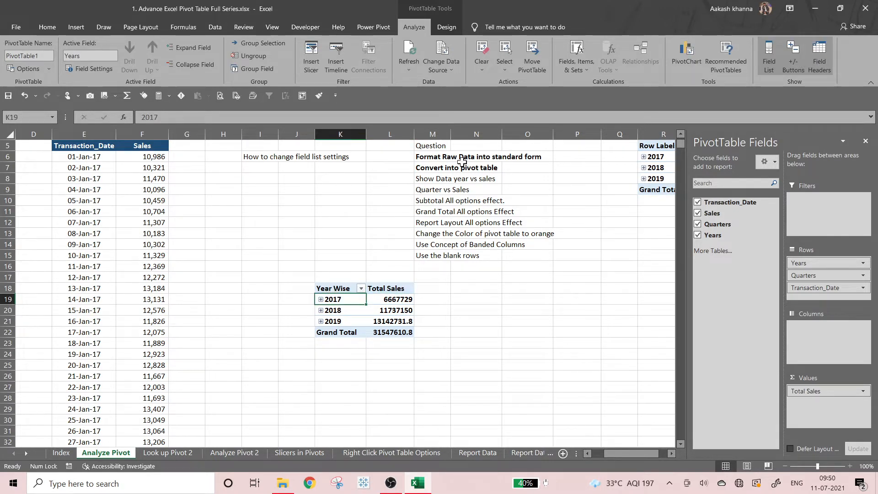
click(794, 55)
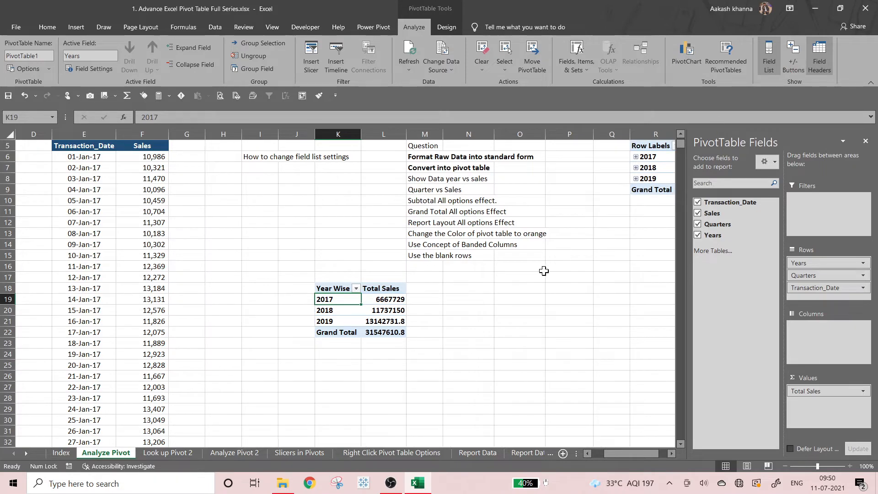
click(518, 309)
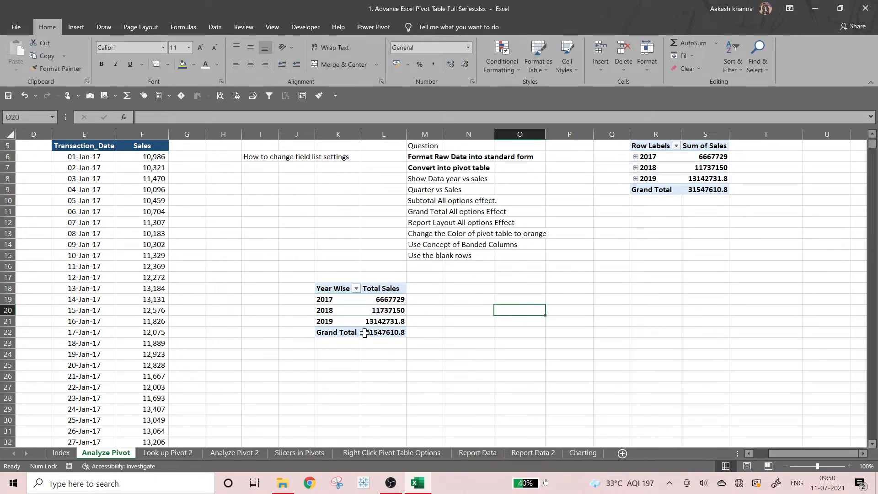
Merge and center K17:L17 above the pivot table and enter the title "Year Wise Sales"
drag(335, 277, 402, 278)
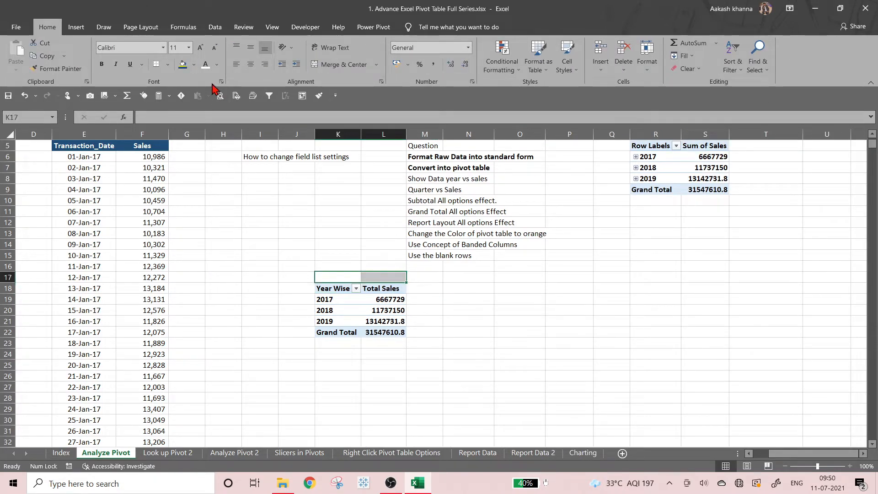
click(328, 68)
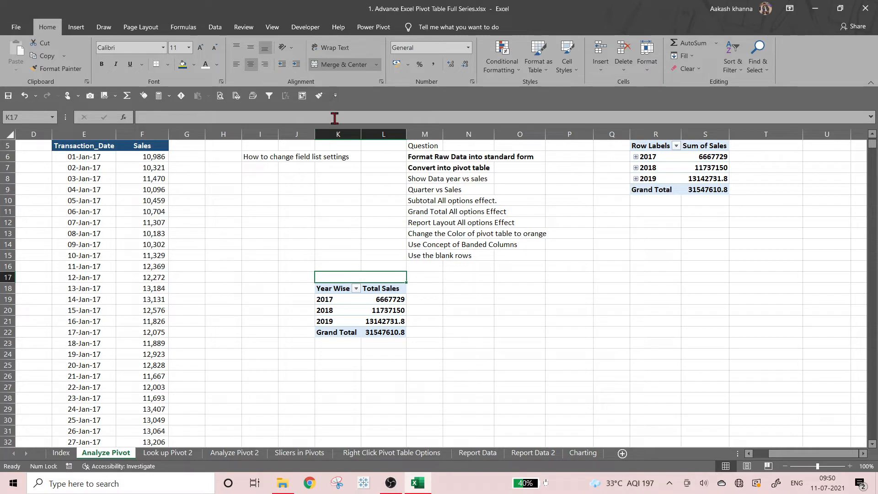
click(335, 117)
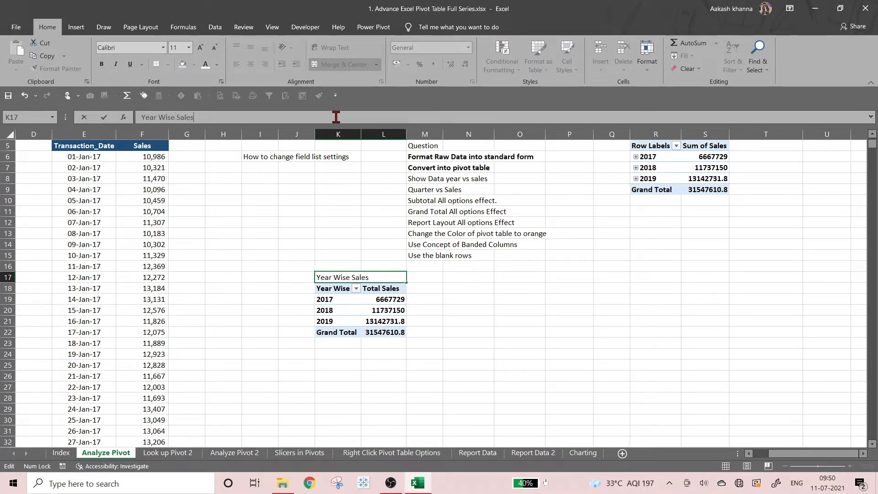
key(Return)
Change the pivot table's row header in K18 to "Year"
text(Ye)
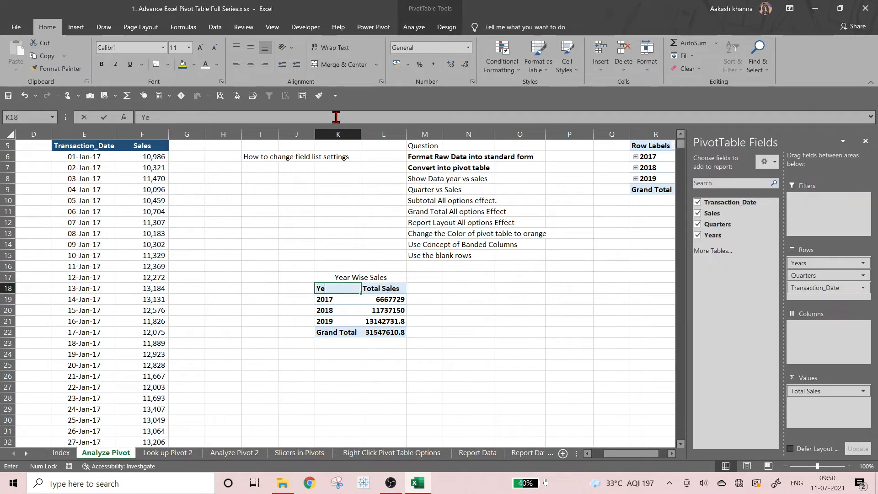
key(Right)
key(Left)
Bold the "Year Wise Sales" title in the merged cell above the pivot table
key(Left)
key(Up)
key(Right)
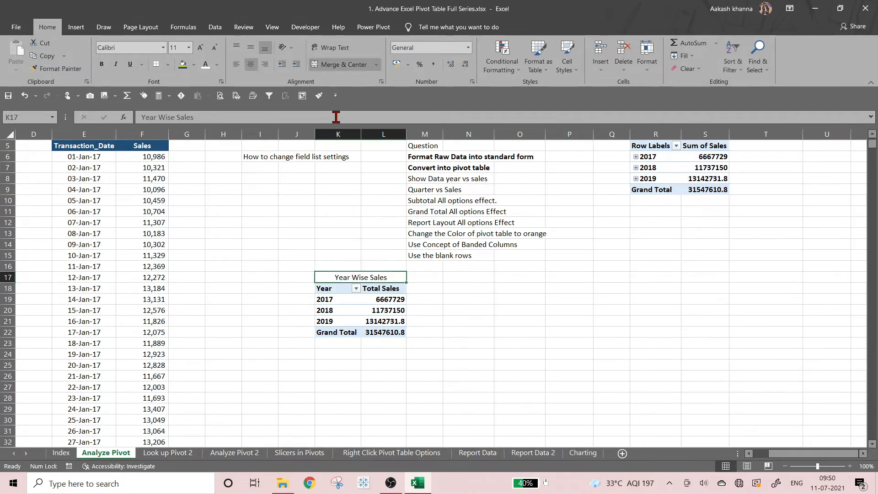
key(ctrl+b)
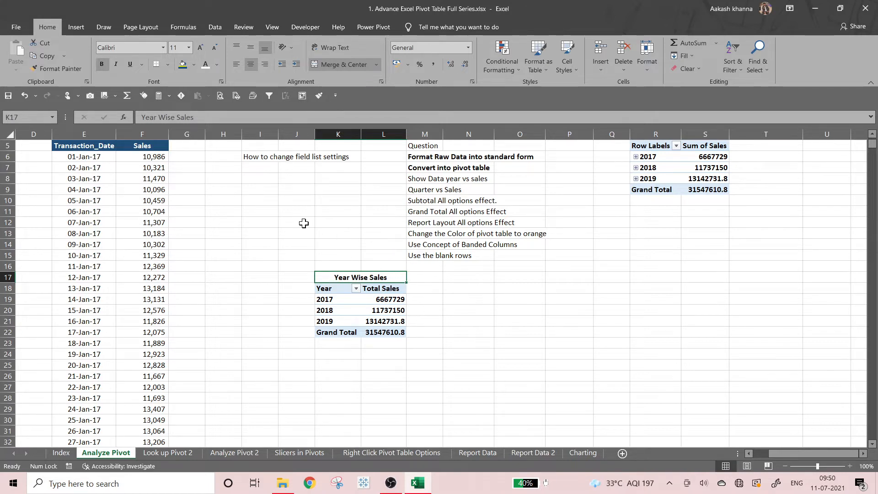
click(334, 366)
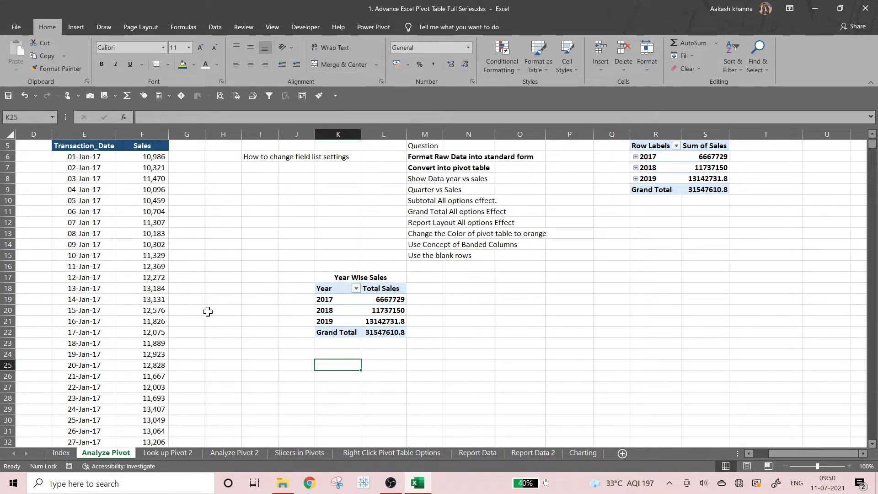
Create another pivot table from the table E5:F1100, placed in the existing worksheet at cell K24
click(119, 237)
click(109, 234)
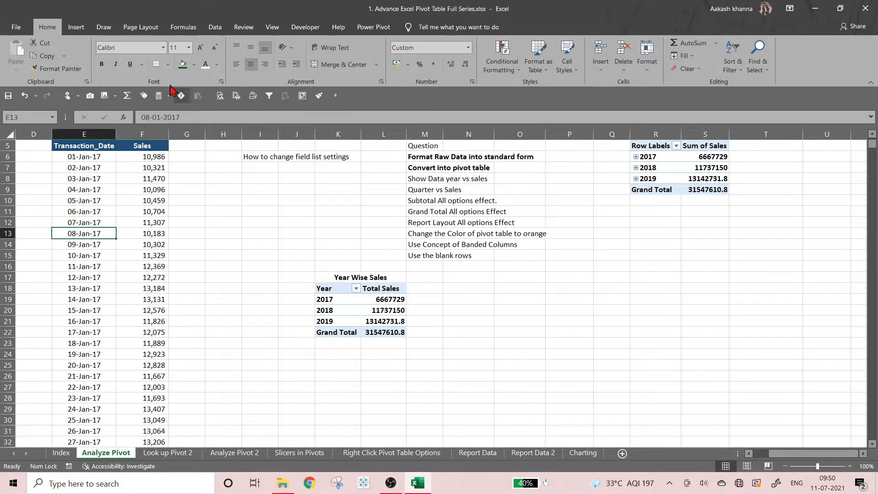
click(75, 27)
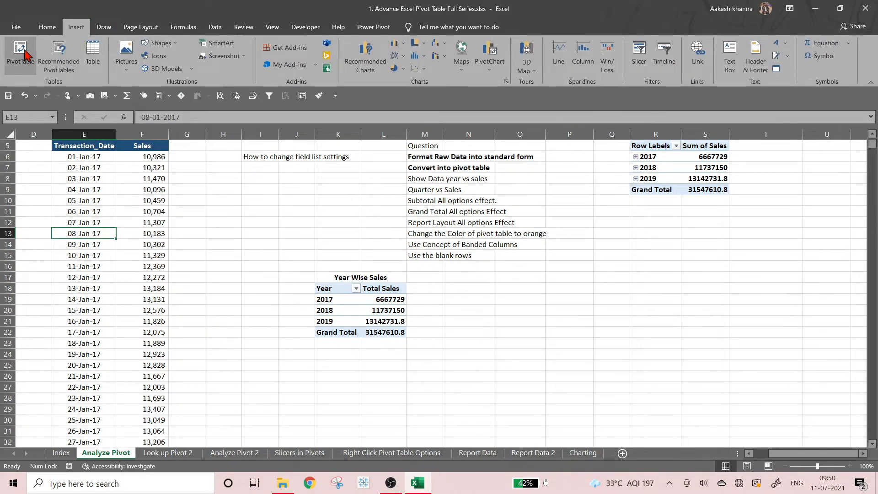
click(20, 51)
click(200, 253)
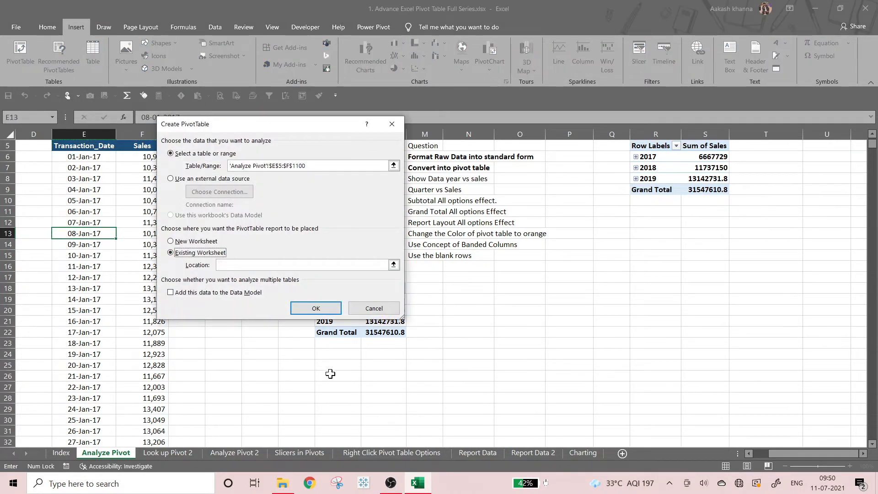
click(338, 354)
click(312, 305)
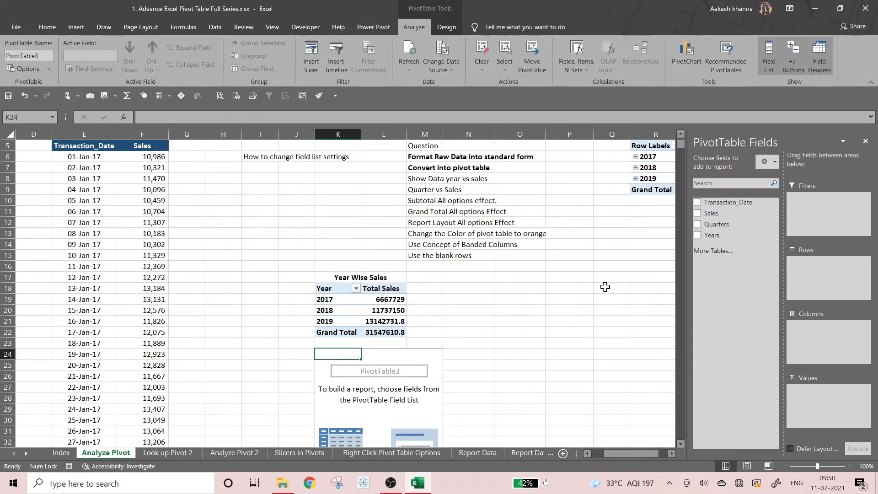
Add the Transaction_Date and Sales fields to the new pivot table at K24 and remove Years so its rows start with Quarters
click(698, 202)
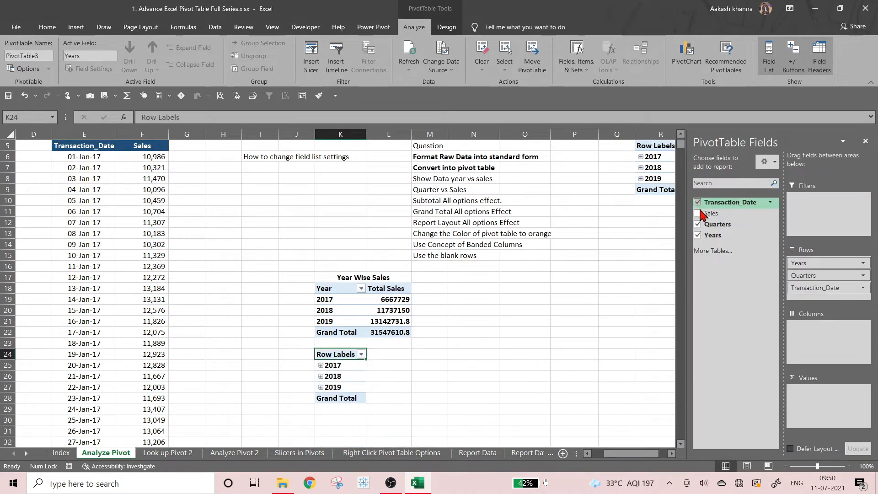
click(697, 213)
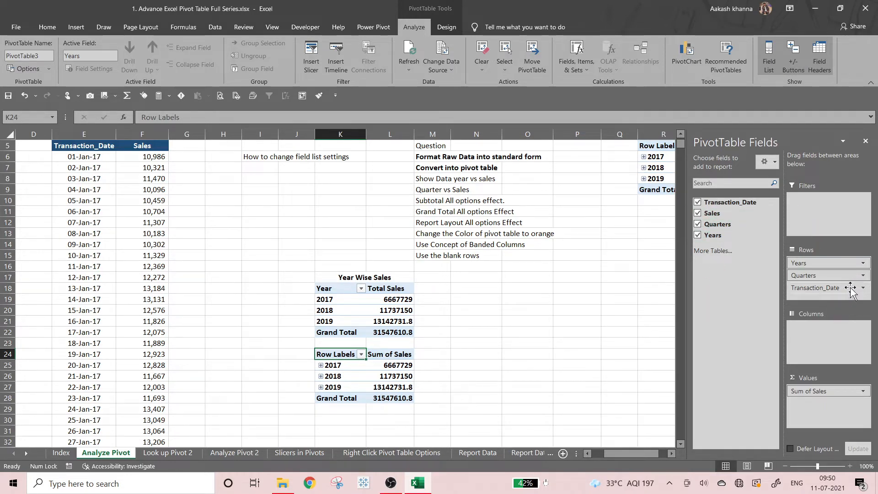
click(863, 263)
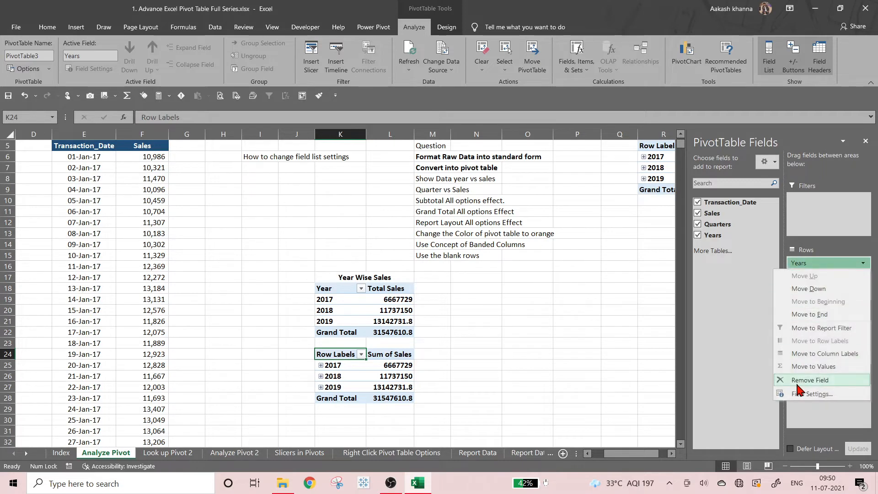
click(835, 264)
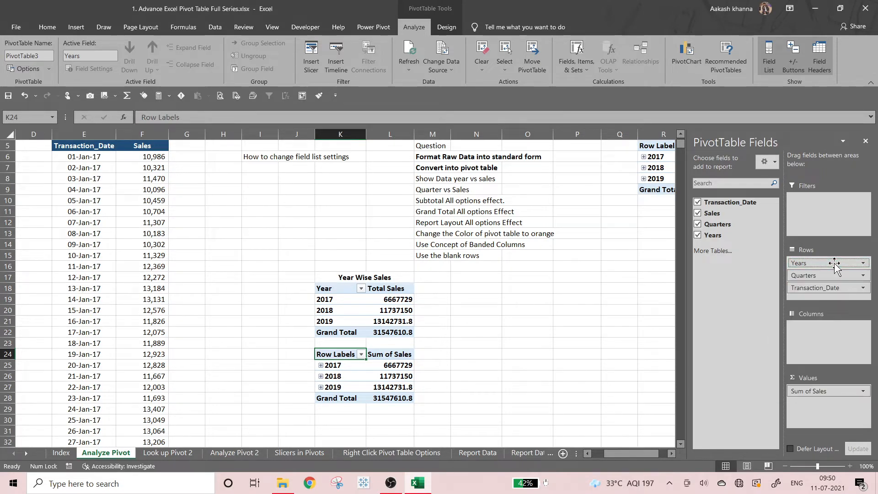
click(699, 235)
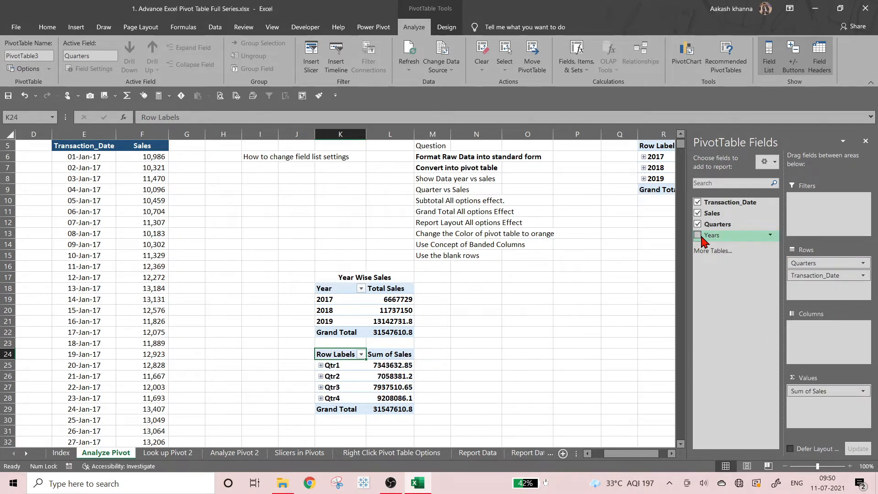
Re-add the Years field to the lower pivot table's rows and try to move it to the report filter
click(698, 236)
click(699, 236)
click(699, 236)
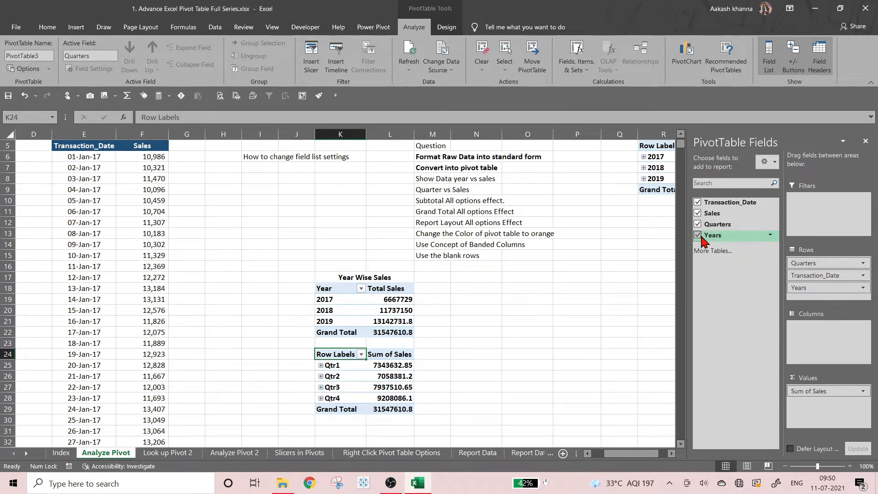
click(864, 289)
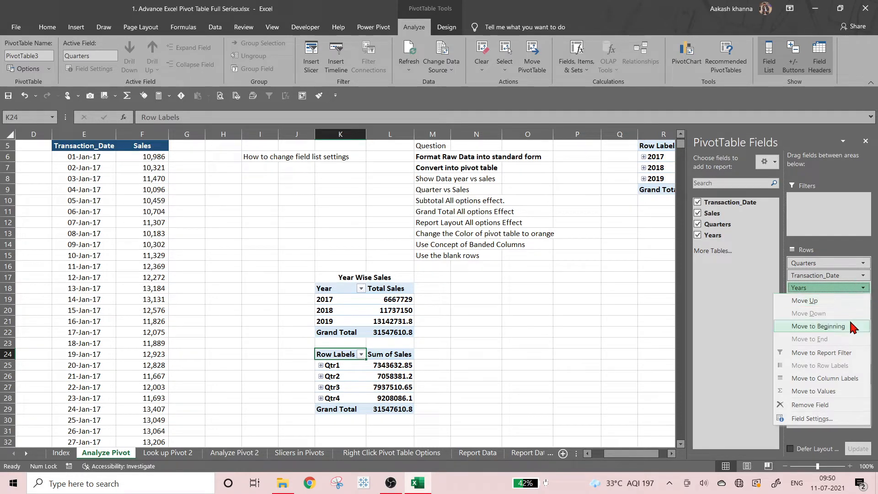
click(824, 355)
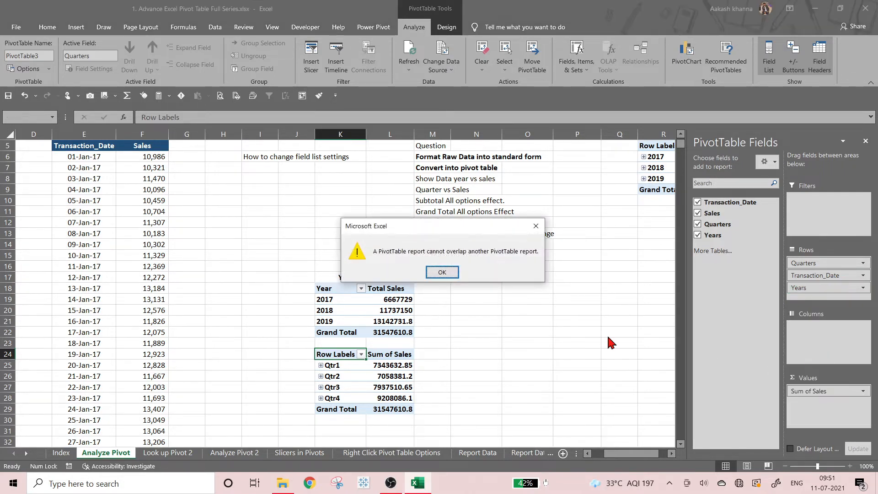
click(442, 274)
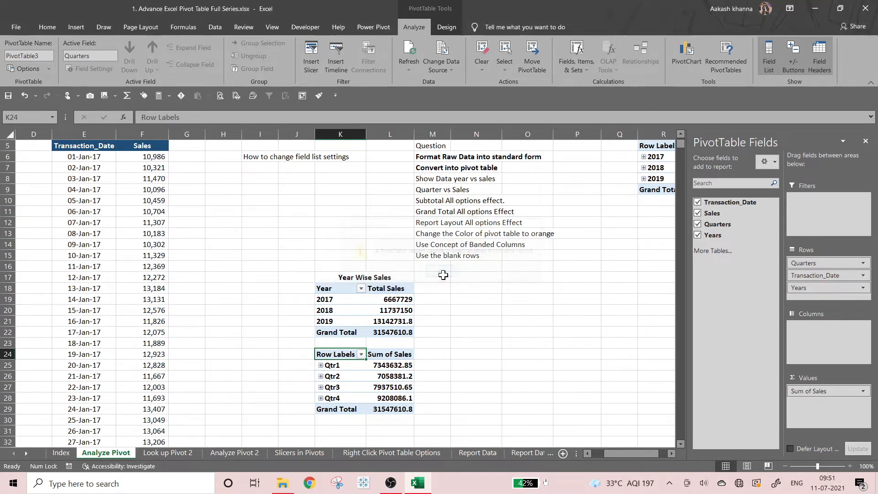
Move the Years field to the lower pivot table's column labels, and remove it from the pivot table again
click(861, 288)
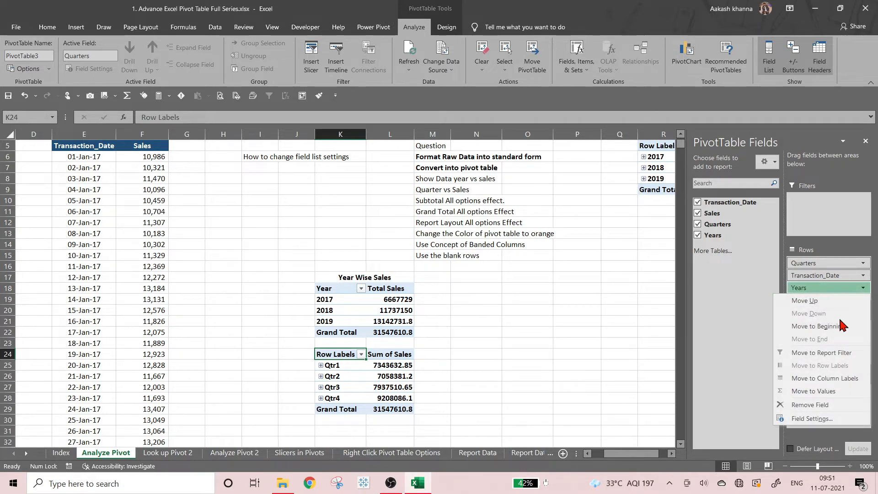
click(853, 378)
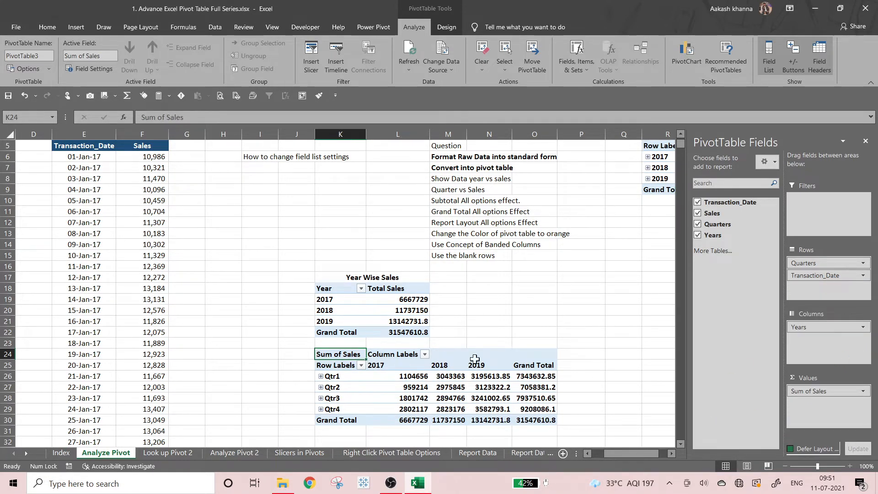
click(863, 327)
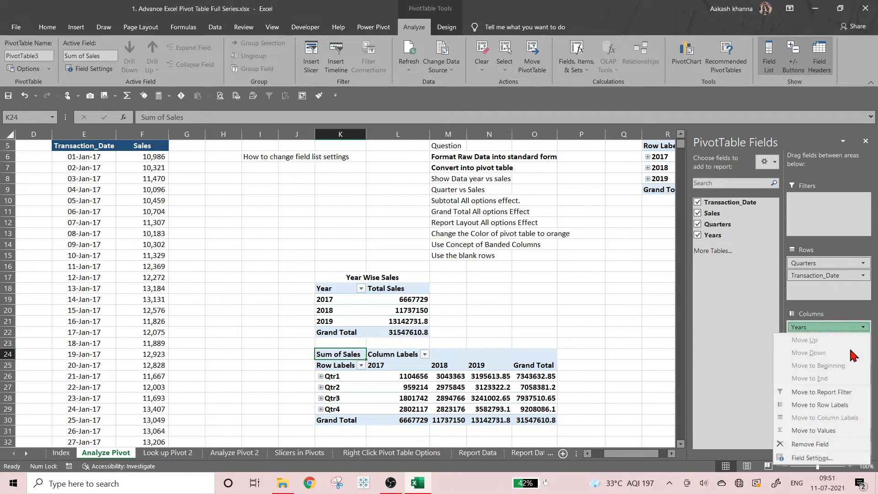
click(825, 447)
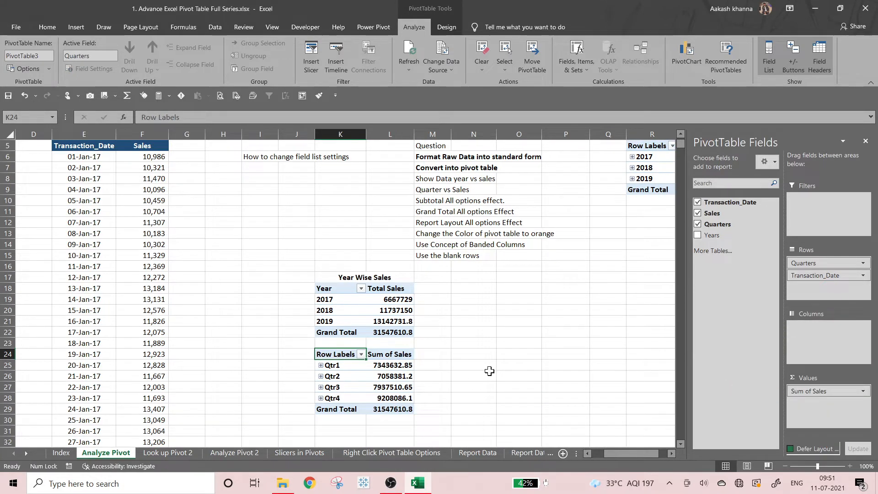
Bold the questions "Show Data year vs sales" in M8 and "Quarter vs Sales" in M9
click(433, 181)
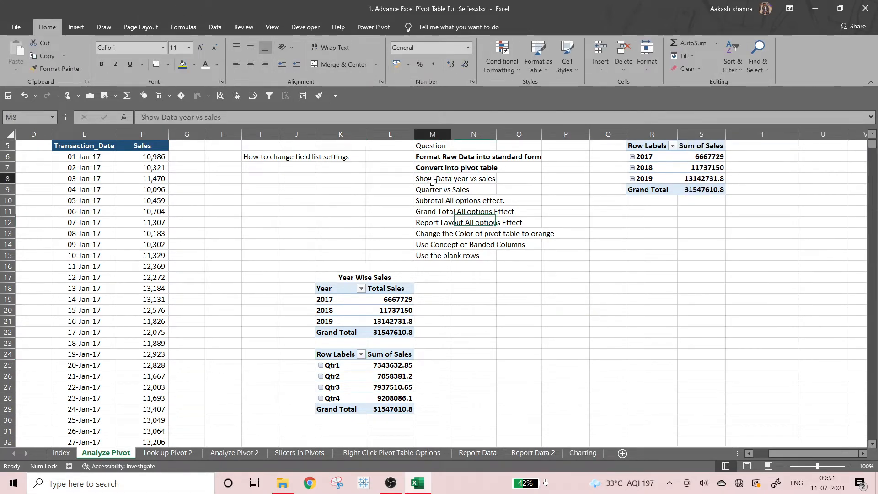
key(ctrl+b)
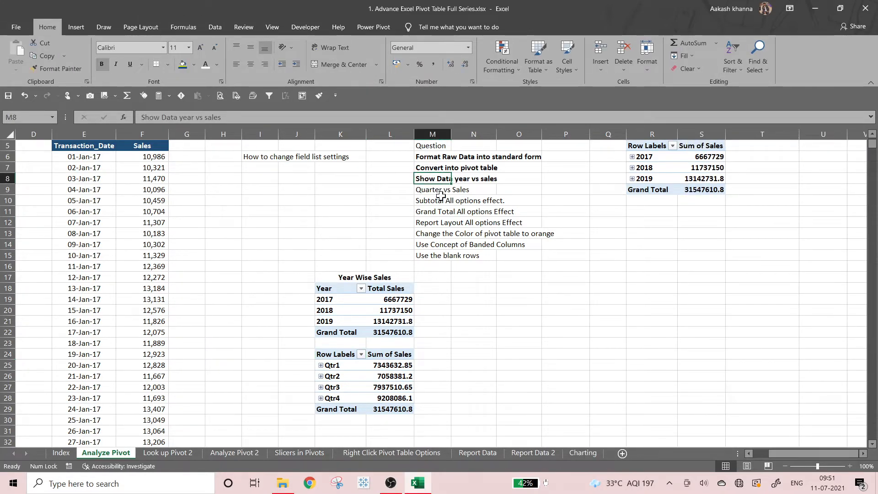
click(439, 190)
key(ctrl+b)
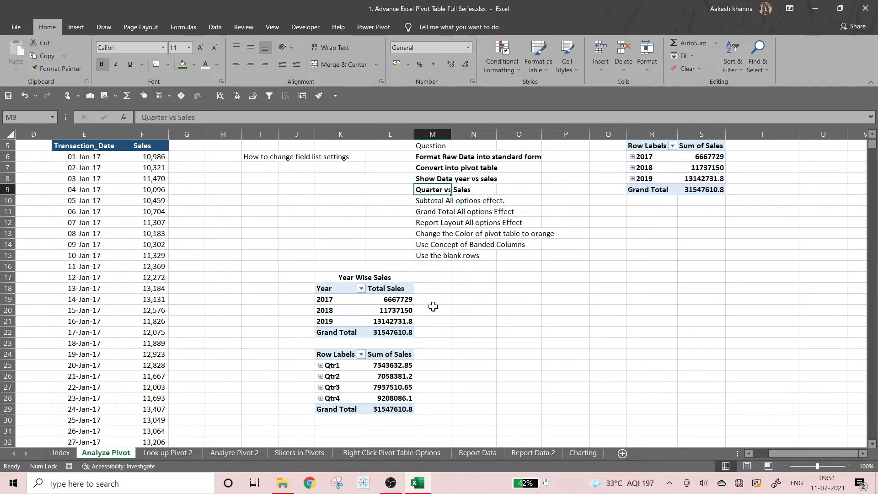
Hide the expand/collapse buttons in the quarterly pivot table
click(348, 369)
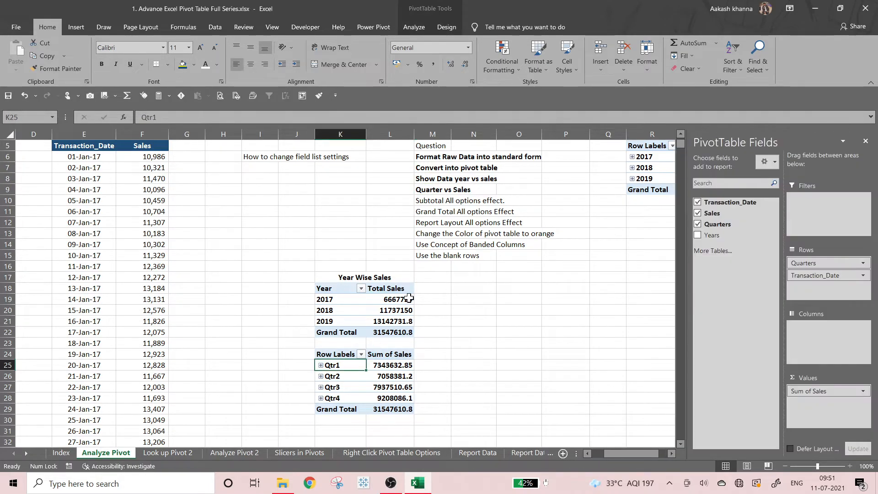
click(414, 28)
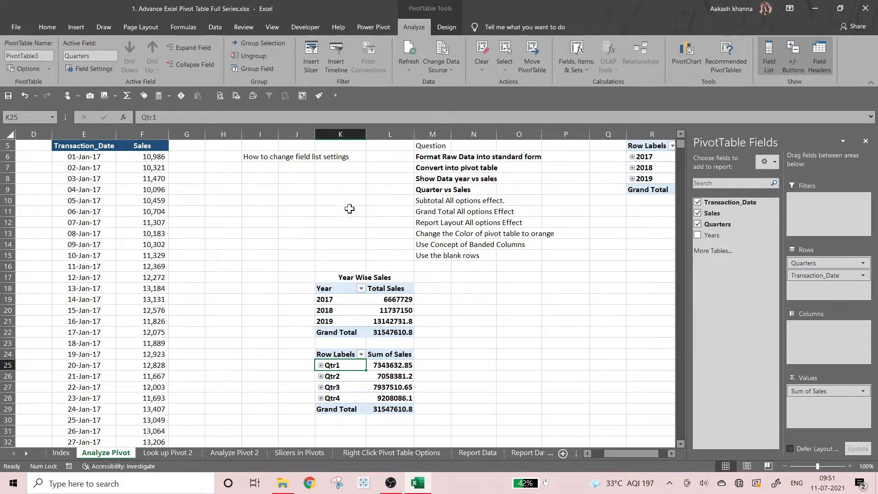
click(798, 69)
click(434, 370)
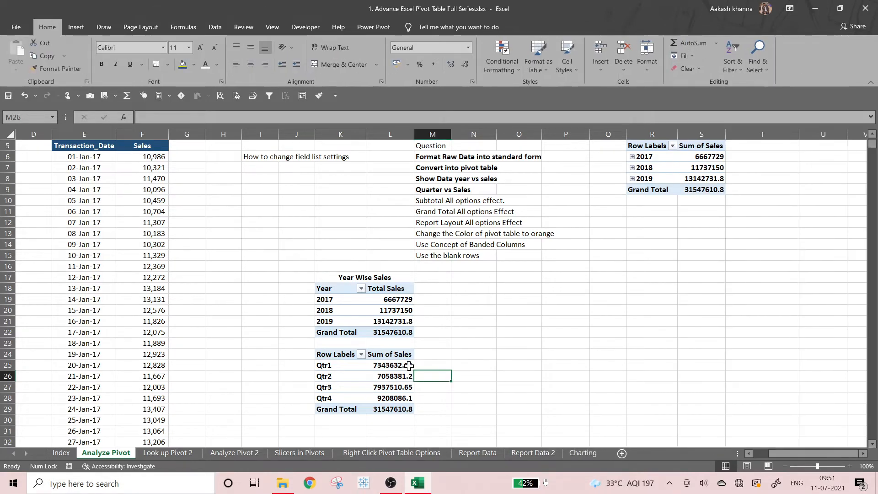
Format the Total Sales values in L19:L22 of the yearly pivot table as US dollar accounting with no decimal places
drag(388, 366, 392, 410)
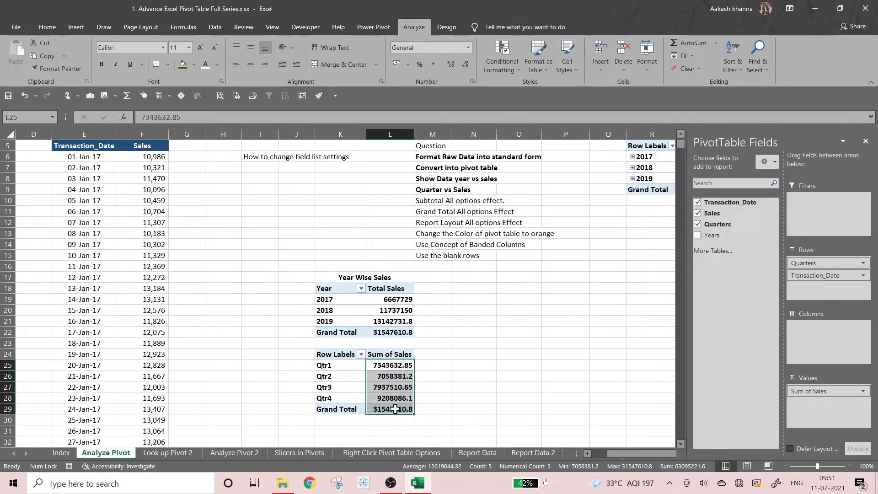
drag(387, 299, 390, 332)
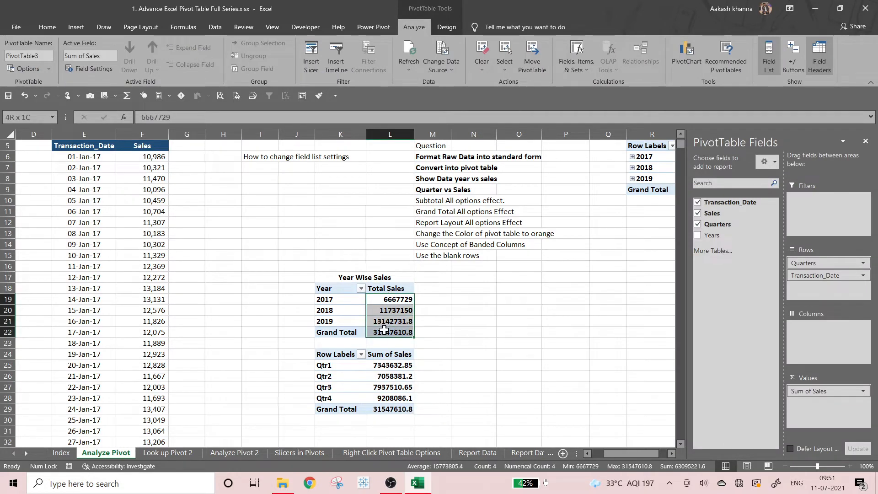
click(47, 27)
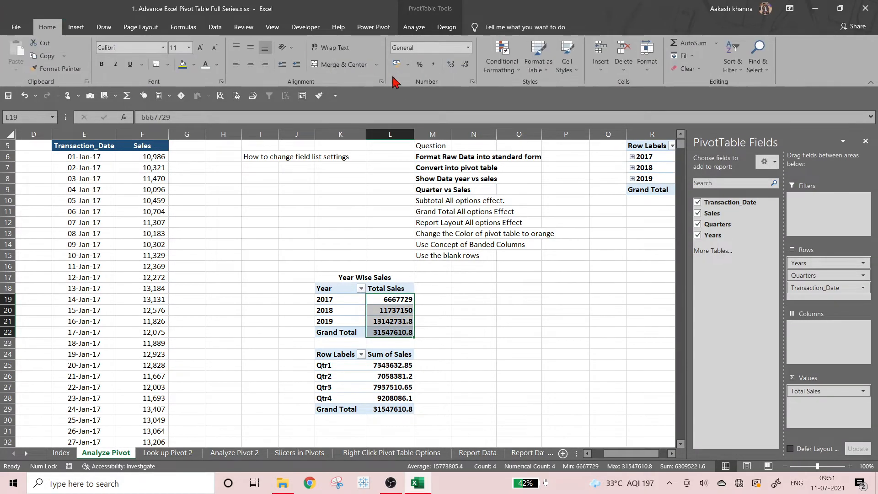
click(407, 69)
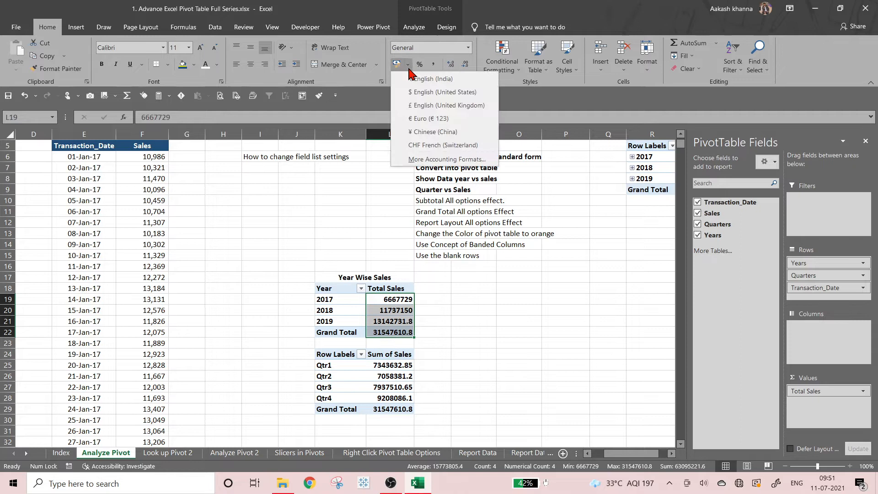
click(416, 95)
click(465, 64)
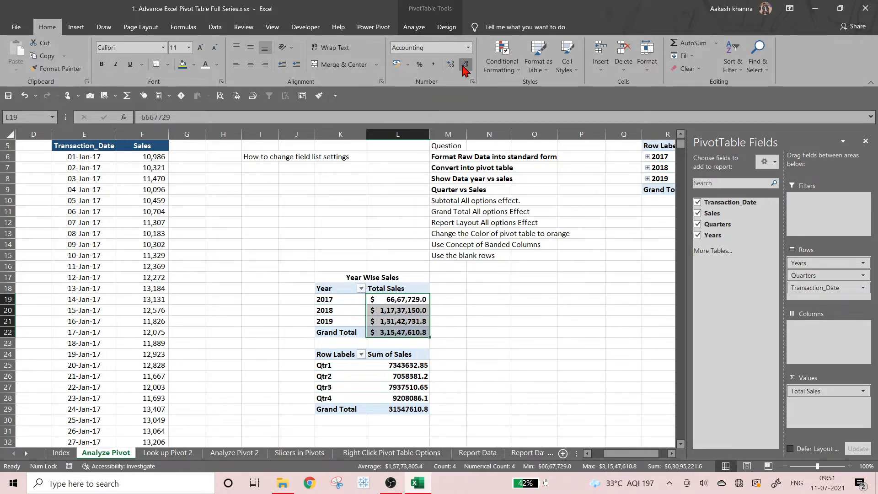
click(465, 64)
Format the quarterly pivot table's sales values in L25:L29 as US dollar accounting with no decimal places
drag(402, 365, 402, 420)
click(438, 354)
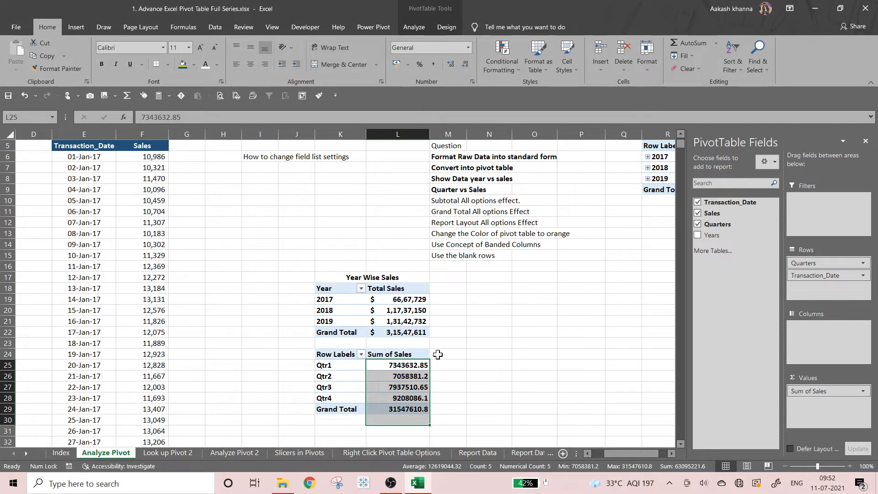
drag(393, 368, 403, 409)
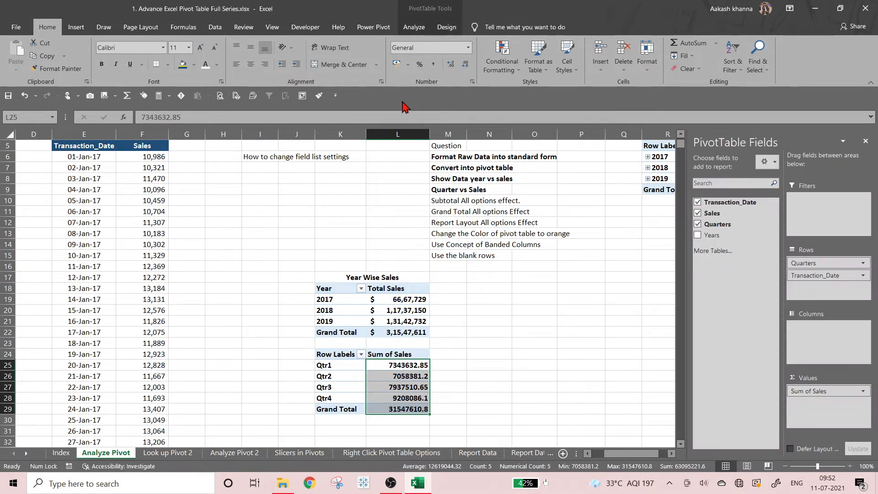
click(408, 64)
click(424, 92)
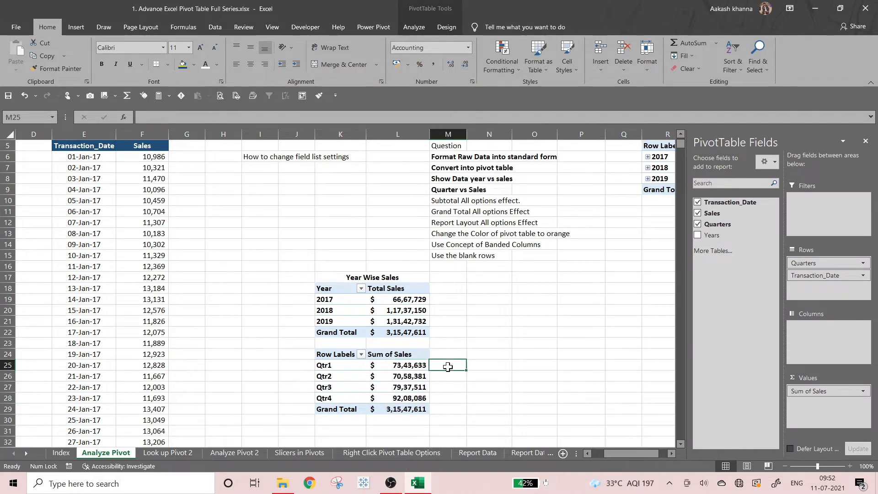
click(451, 362)
Select the entire quarterly pivot table and move it to cell K31 on the existing worksheet
click(336, 356)
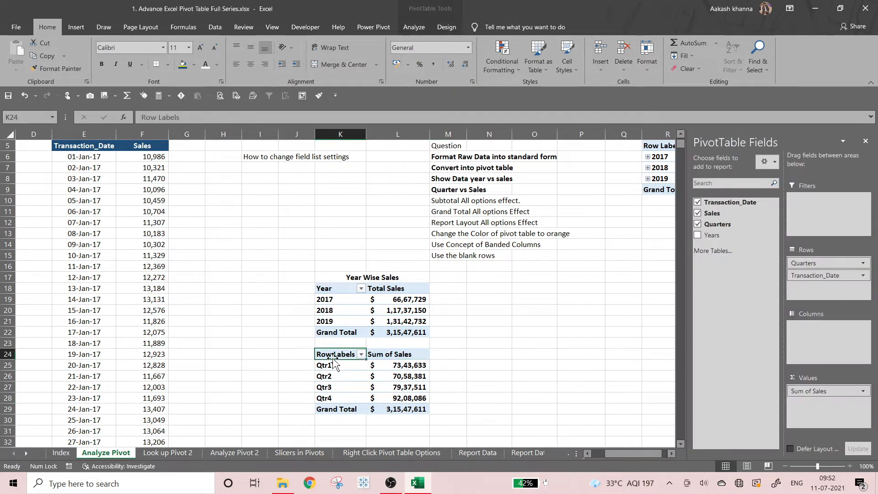
click(414, 27)
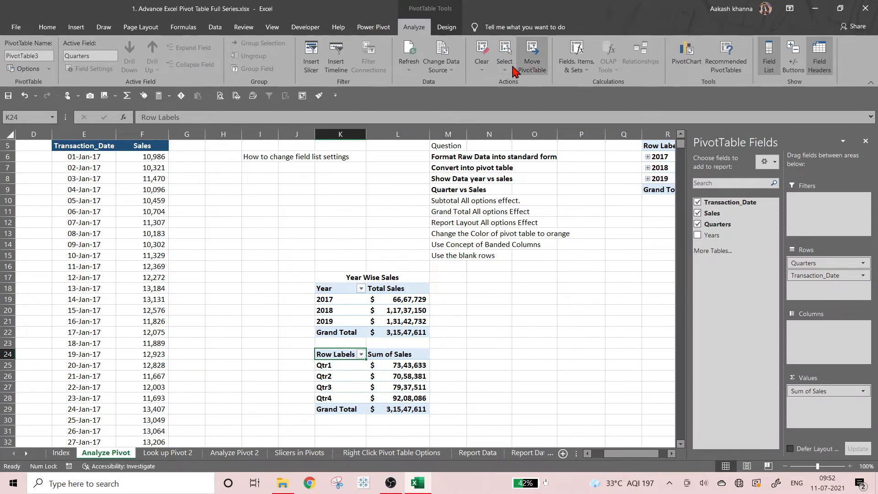
click(506, 69)
click(527, 123)
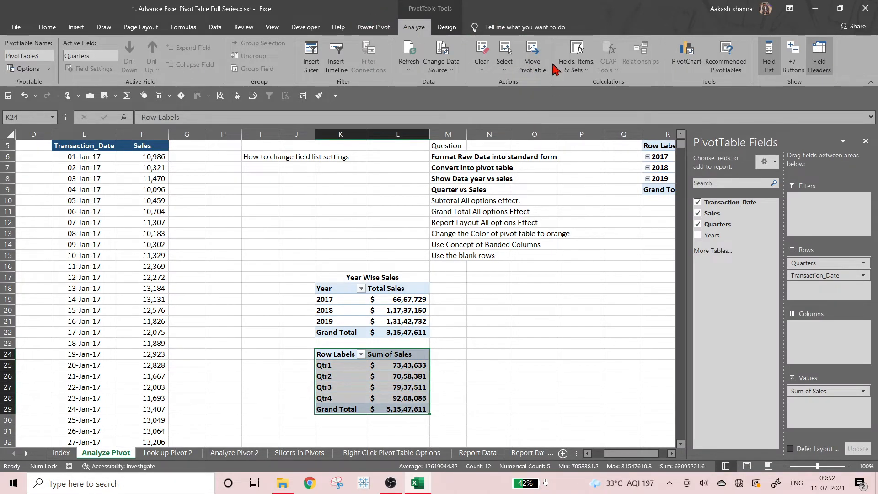
click(532, 59)
drag(297, 184, 288, 127)
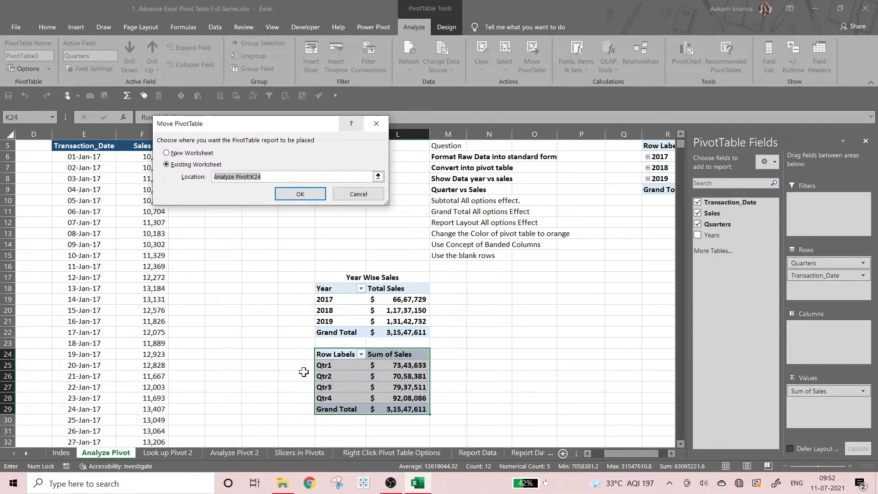
click(330, 428)
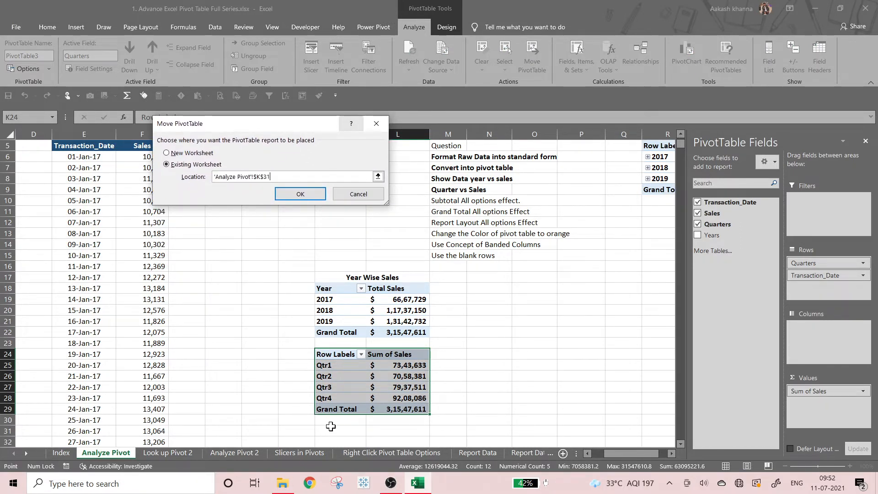
click(306, 196)
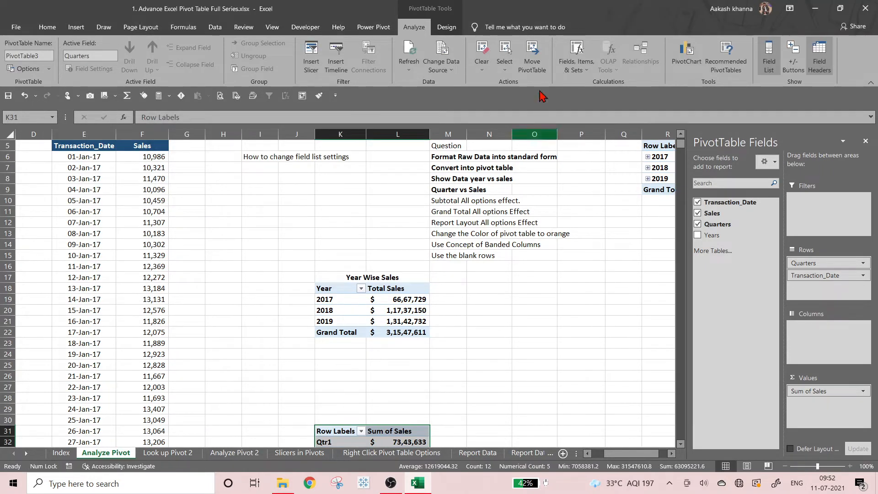
Move the quarterly pivot table to cell K26 on the existing worksheet
click(532, 55)
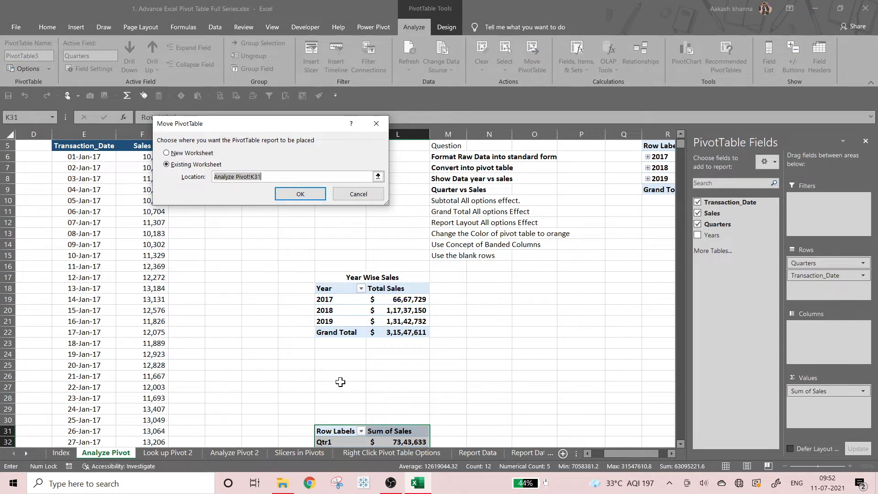
click(340, 382)
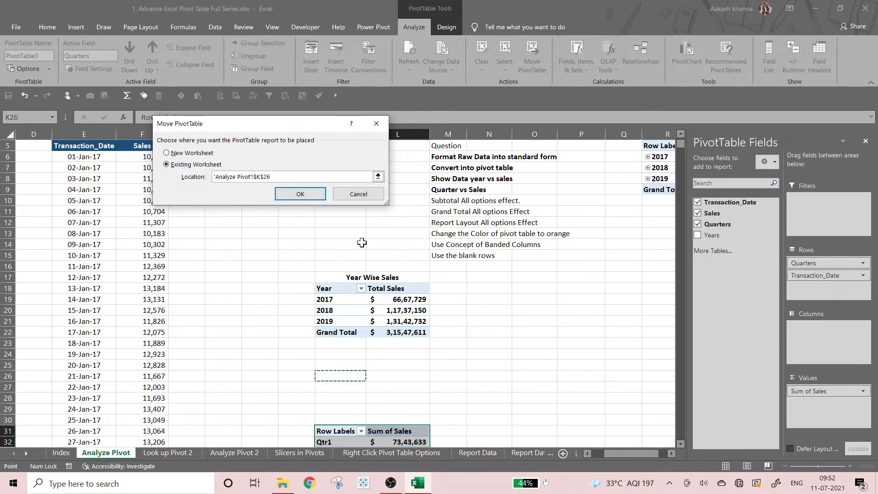
click(306, 196)
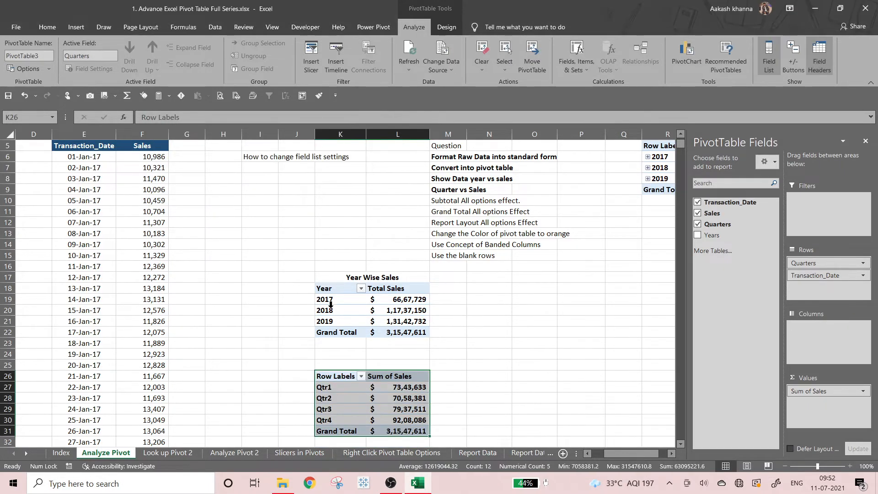
Rename the quarterly pivot table's Row Labels header in K26 to "Quarter"
click(398, 366)
drag(320, 365, 400, 368)
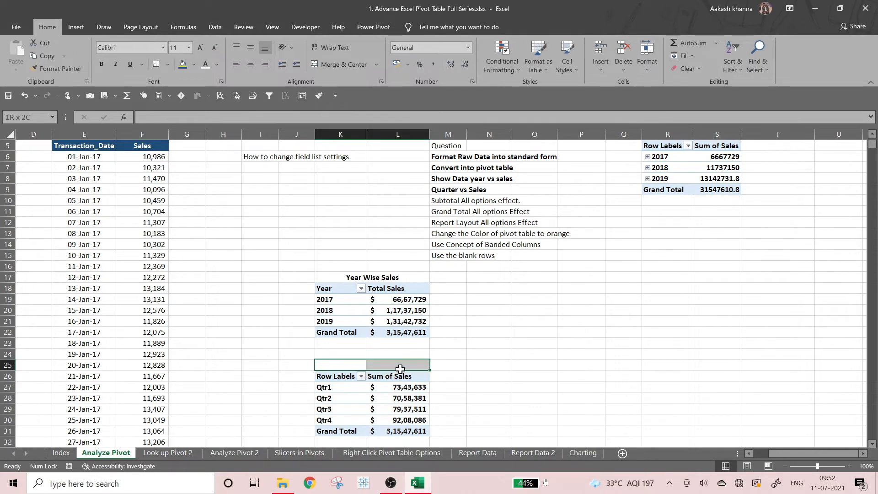
click(331, 376)
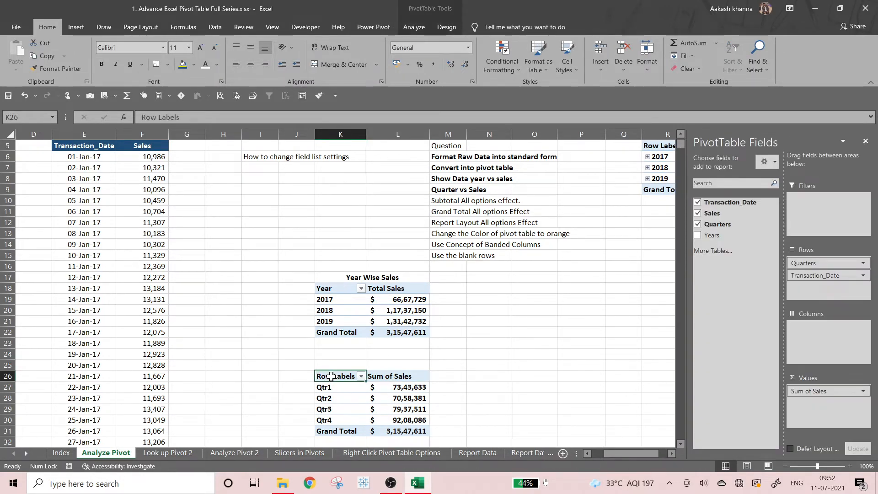
text(Quater)
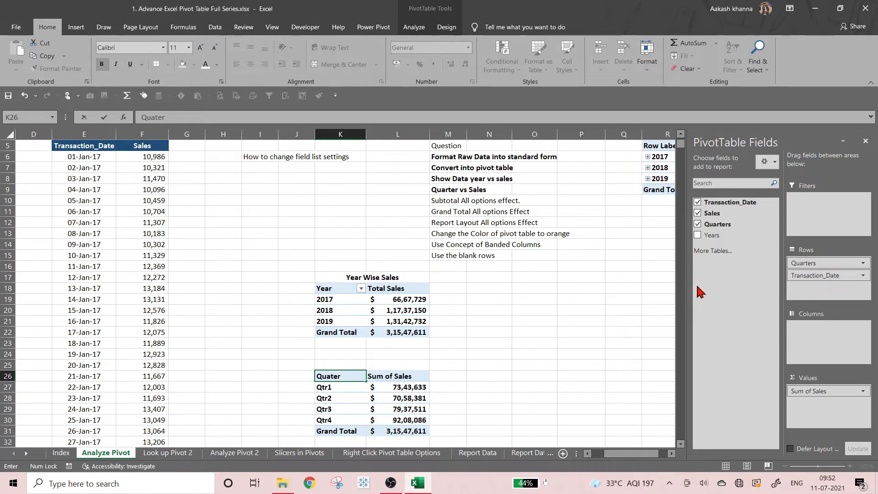
key(Tab)
Merge K25:L25 above the quarterly pivot table and enter the title "Quaterly Sales"
key(Left)
key(Up)
key(shift+Right)
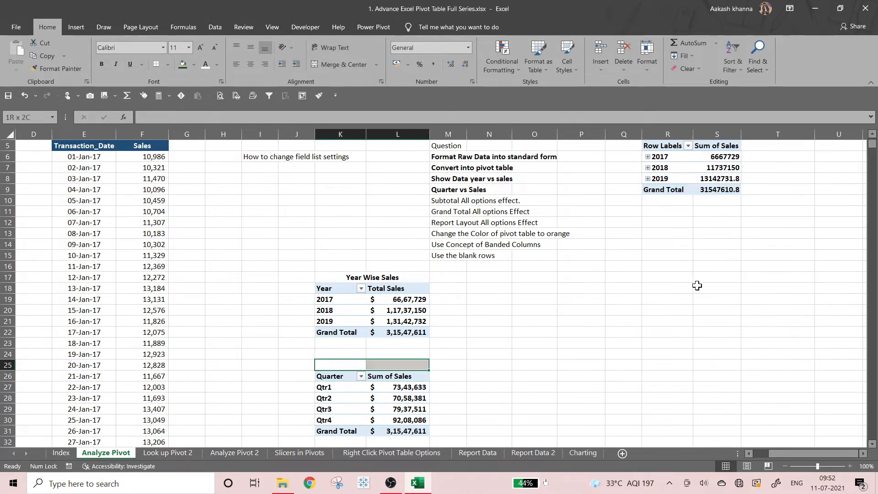
text(Q)
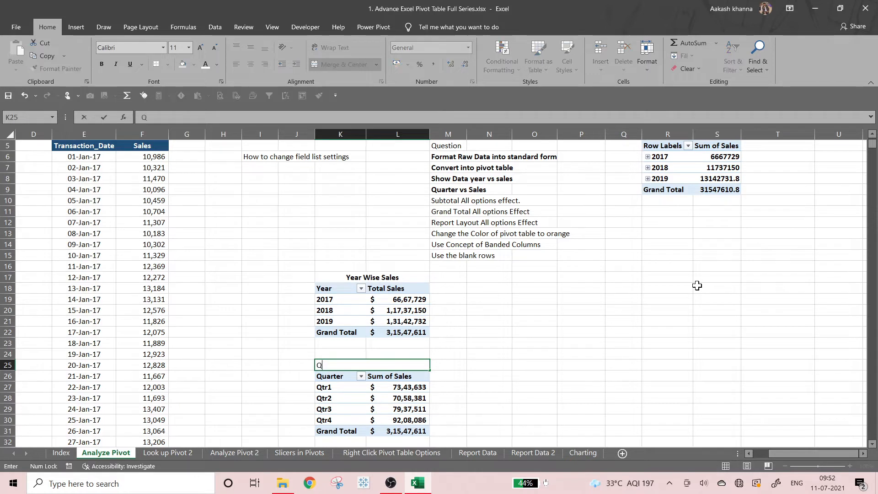
key(BackSpace)
key(BackSpace)
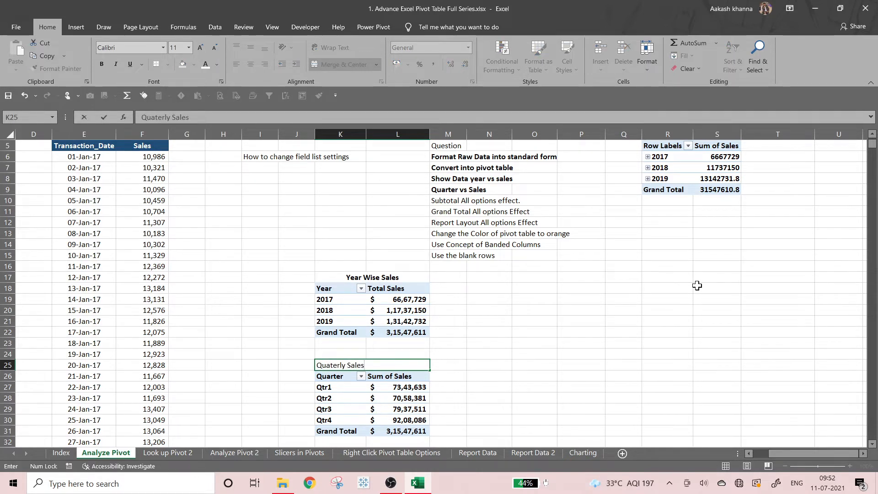
key(Return)
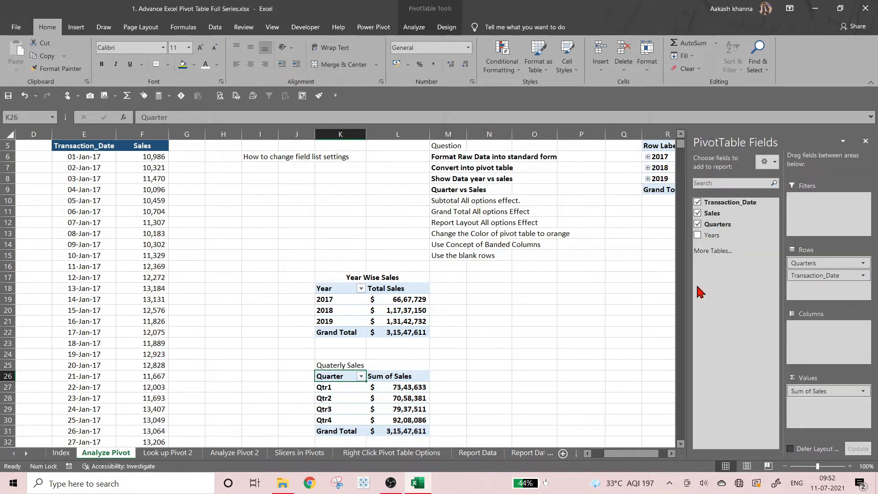
Center the "Quaterly Sales" title horizontally in its merged cell and save the workbook
key(Up)
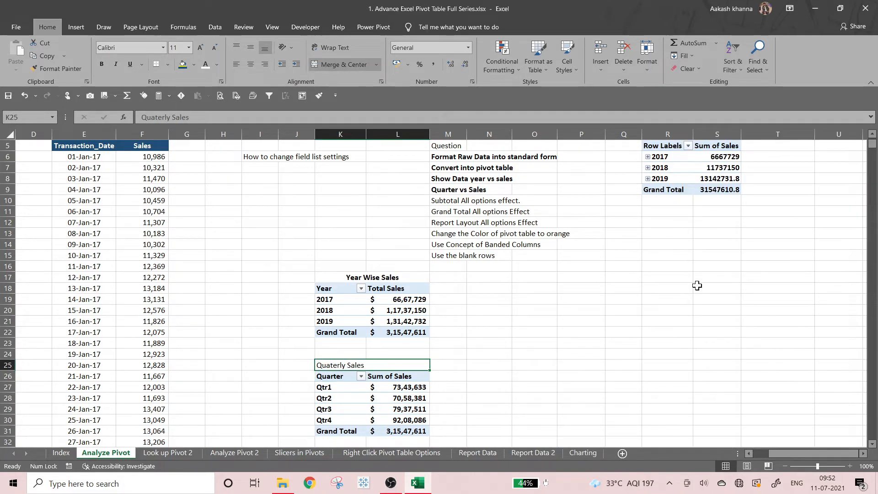
key(alt)
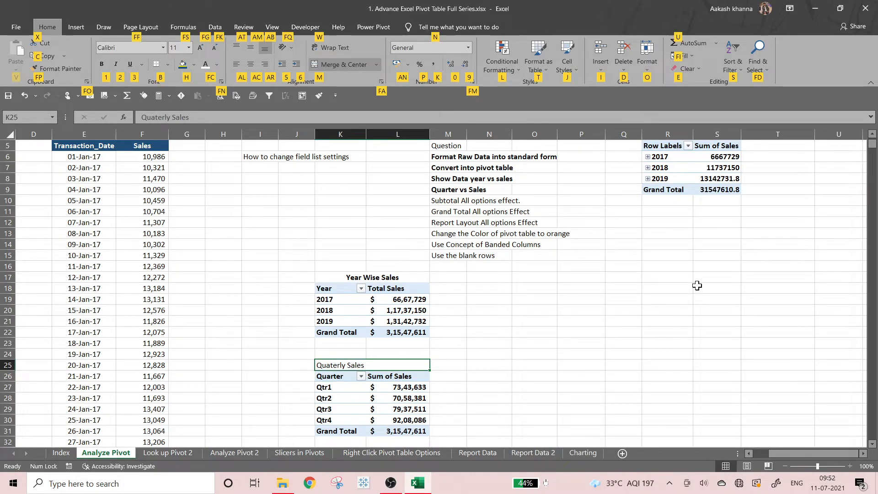
key(a)
key(c)
key(Down)
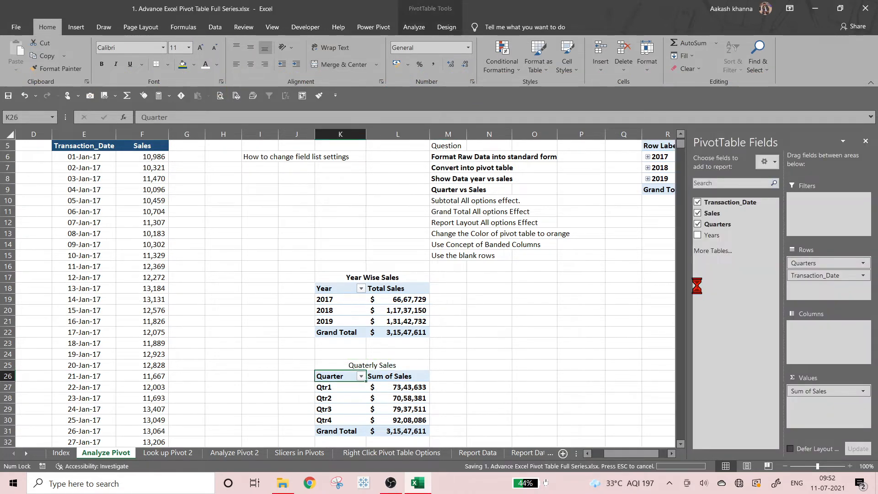
Apply the light orange PivotTable style to both the yearly and the quarterly pivot tables
click(448, 356)
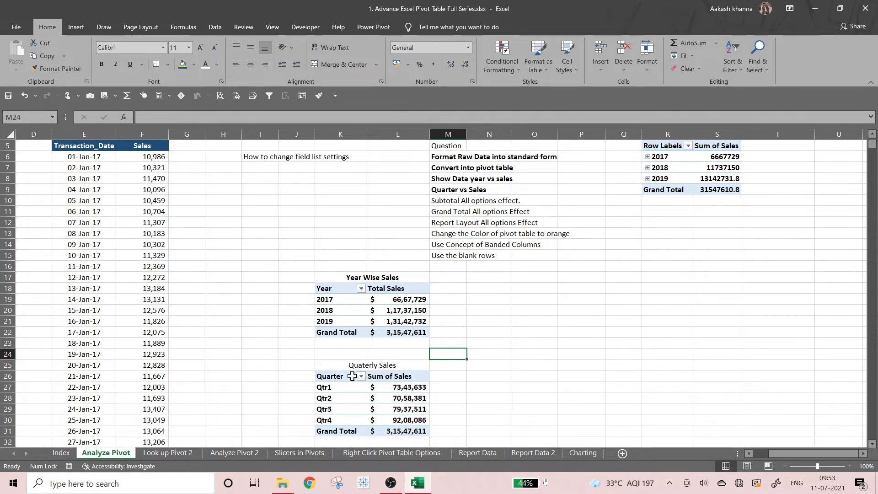
scroll(369, 270, down, 1)
scroll(371, 270, up, 1)
click(458, 236)
click(344, 302)
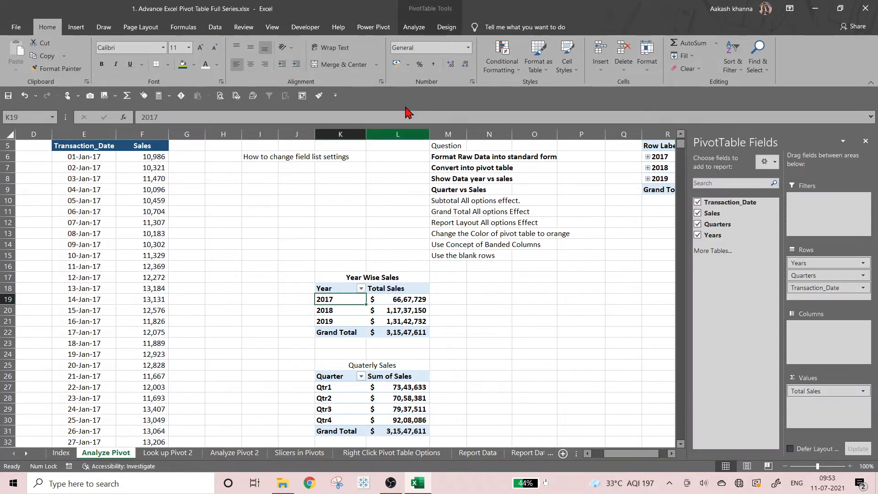
click(447, 27)
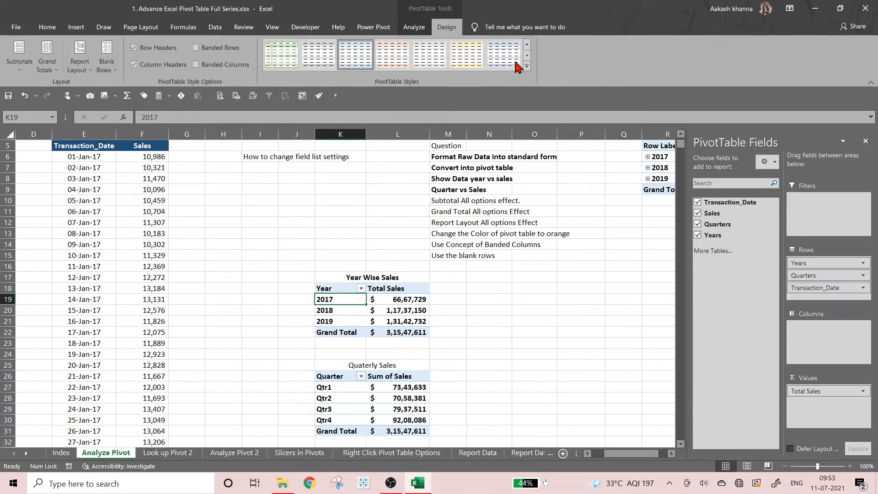
click(392, 54)
click(341, 375)
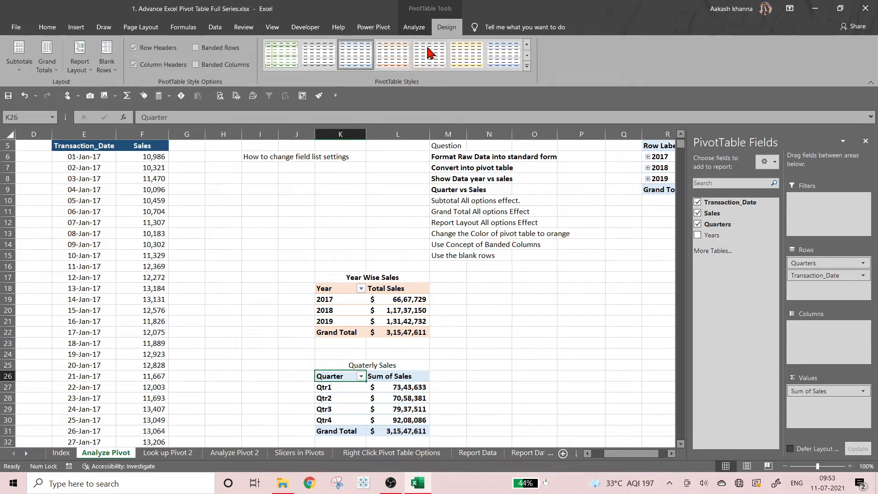
click(384, 62)
click(441, 364)
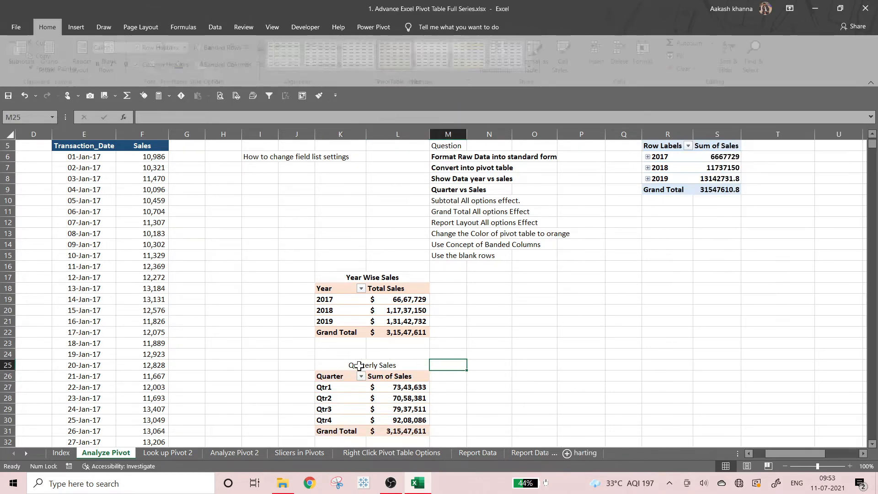
Fill the "Year Wise Sales" title cell with a lighter shade of the orange theme color
click(348, 277)
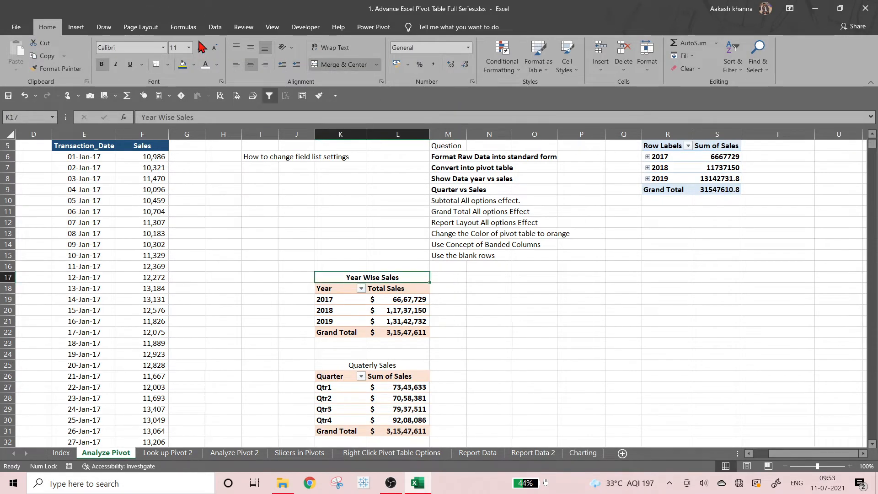
click(194, 65)
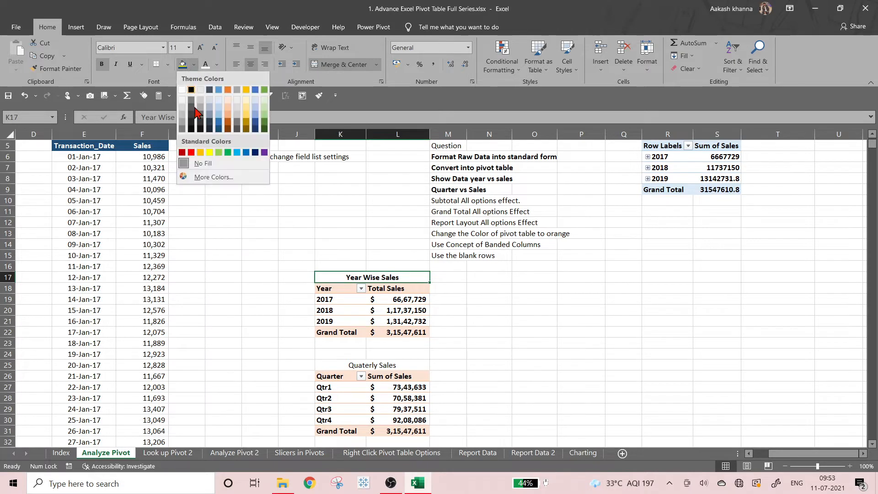
click(228, 108)
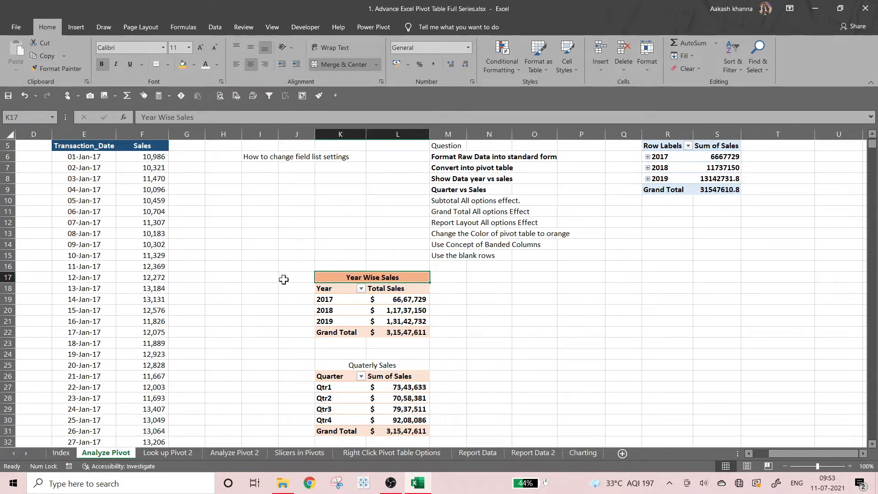
Set the "Year Wise Sales" title text to black and its font size to 12
click(205, 65)
click(214, 65)
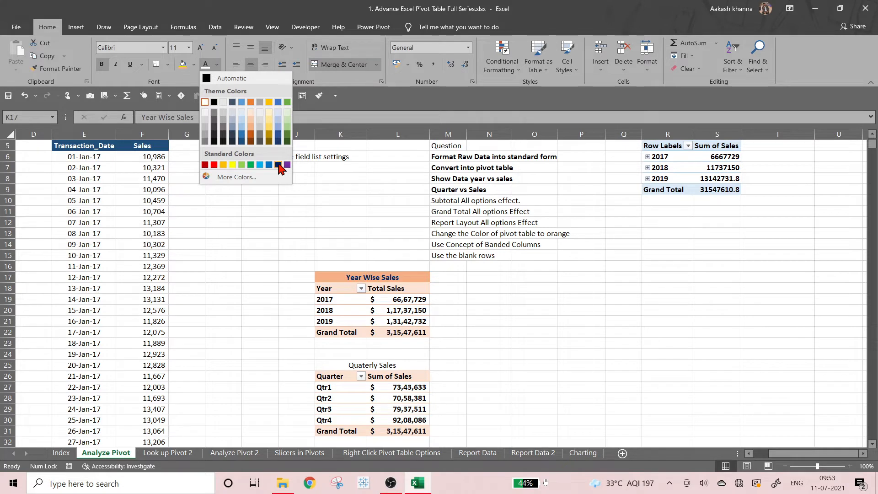
click(216, 111)
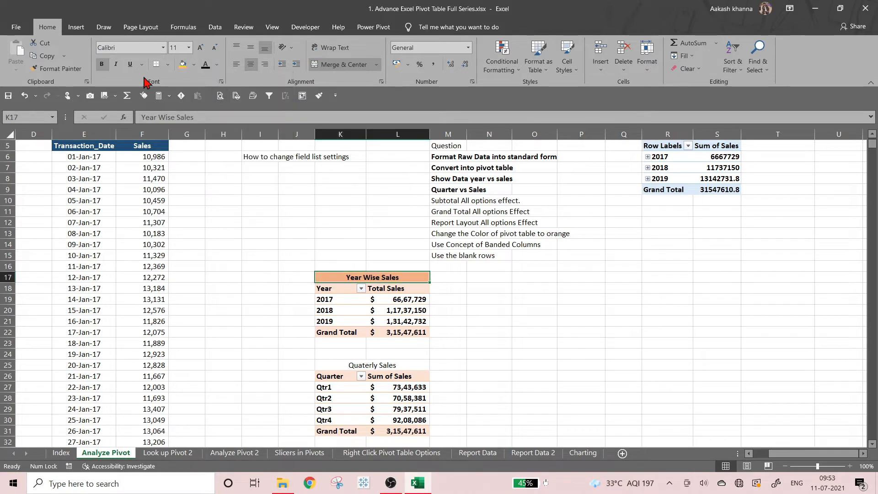
click(201, 48)
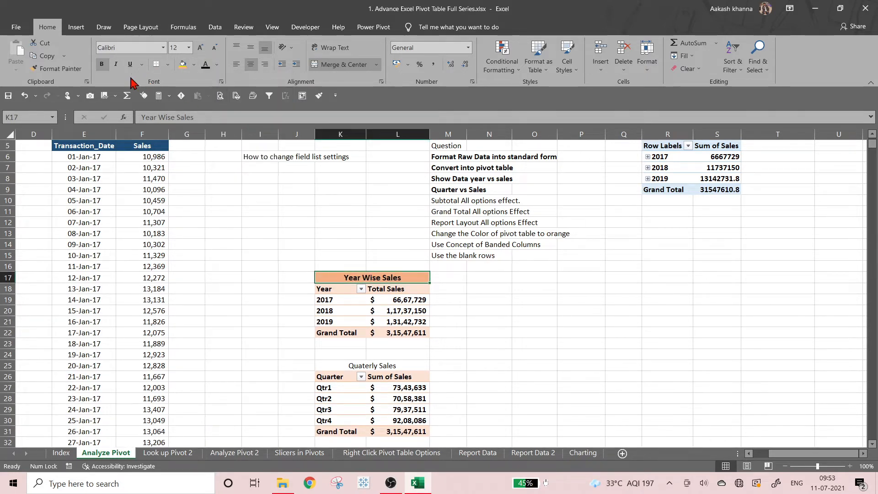
Copy the "Year Wise Sales" title formatting onto the "Quaterly Sales" title with Format Painter
click(69, 70)
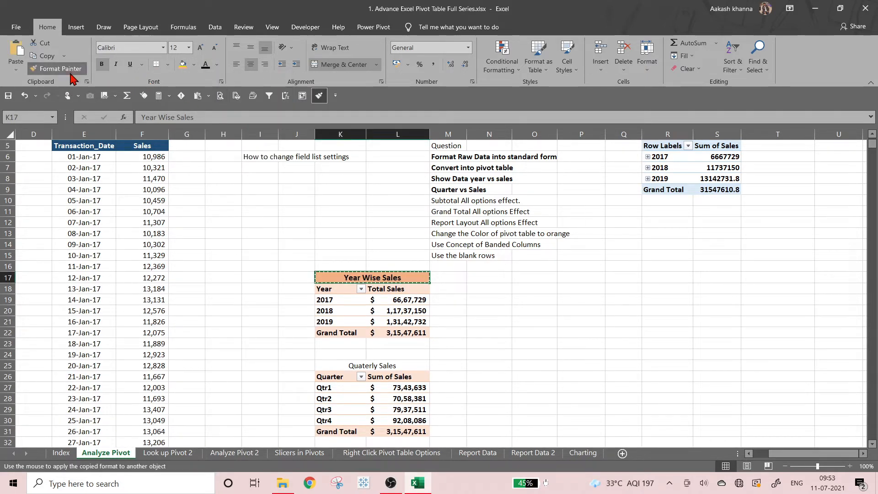
click(350, 365)
click(454, 358)
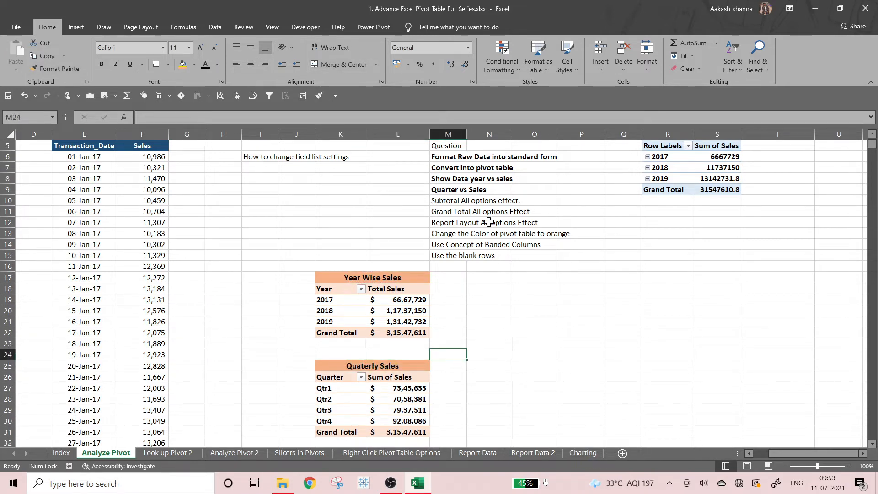
Add the Years field to the quarterly pivot table and place it in the Columns area
scroll(530, 266, down, 1)
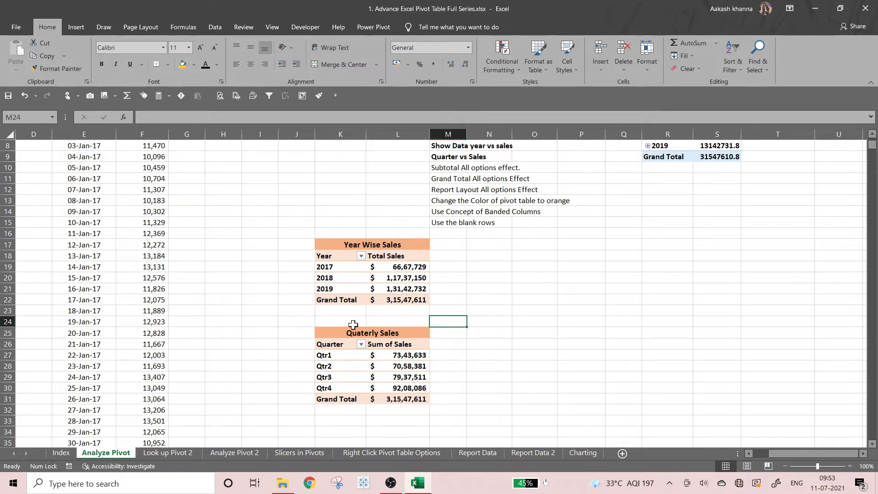
click(358, 367)
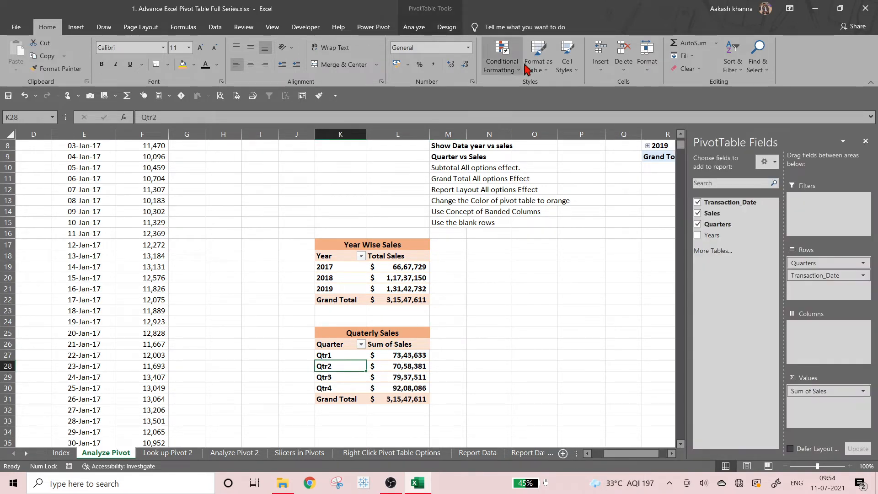
click(698, 235)
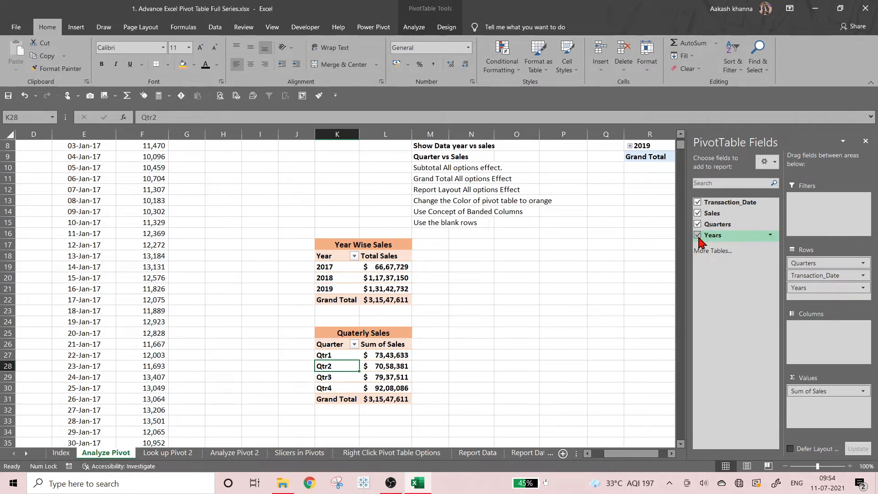
drag(817, 287, 821, 345)
click(479, 320)
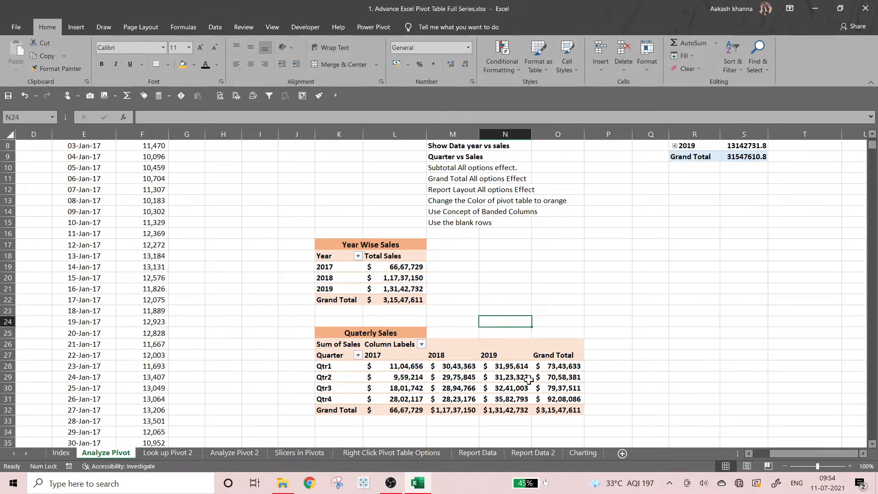
Extend the "Quaterly Sales" title by merging and centering it across K25:O25
click(403, 333)
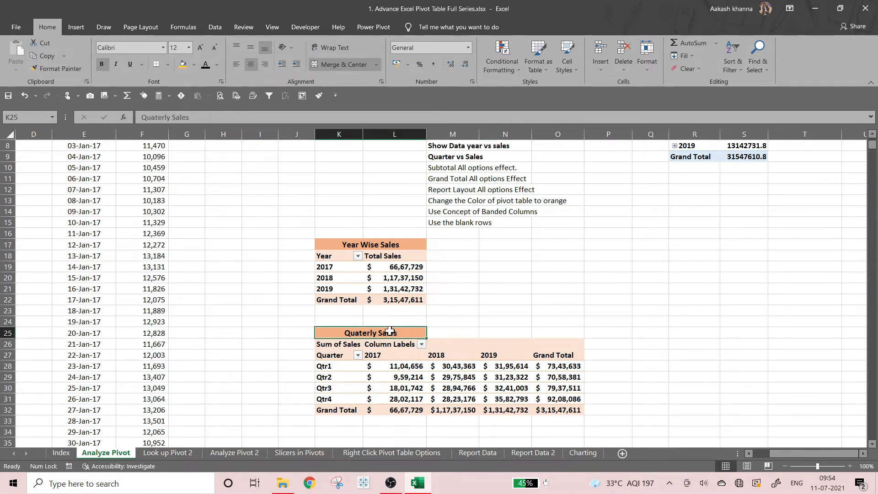
key(shift+Right)
key(shift+Right)
key(shift+Right)
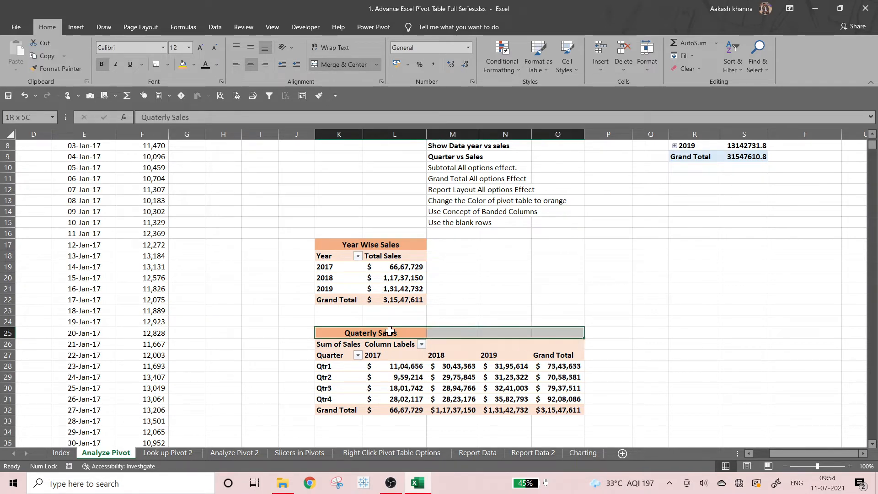
key(alt+h)
key(m)
key(c)
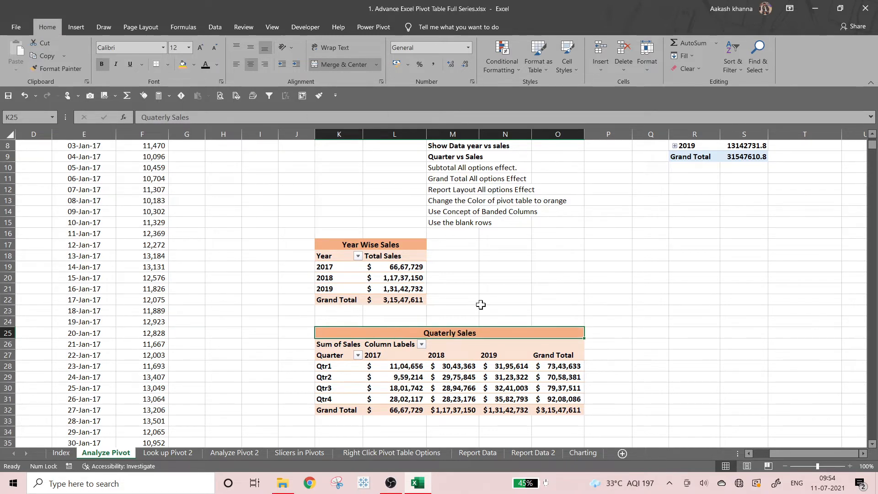
click(341, 345)
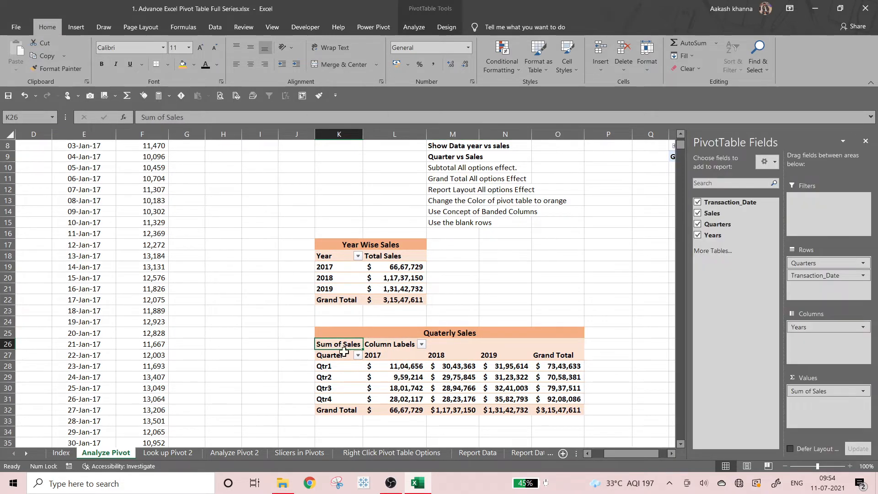
click(341, 354)
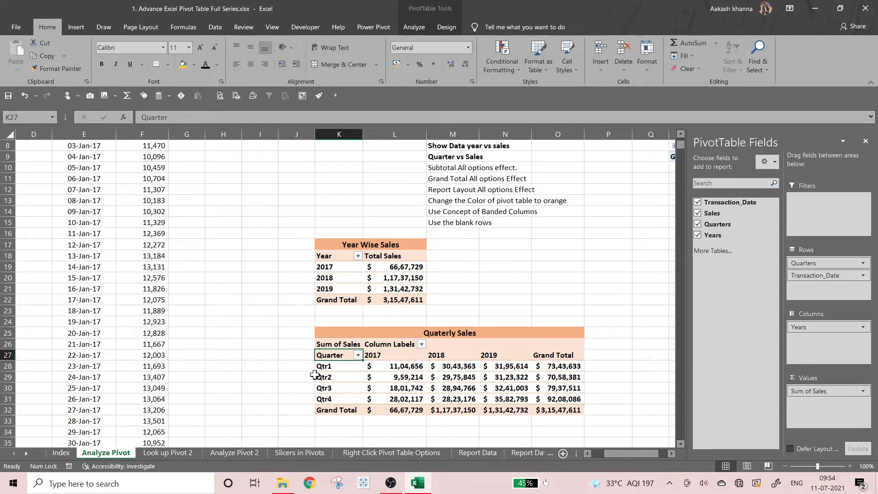
scroll(314, 375, down, 1)
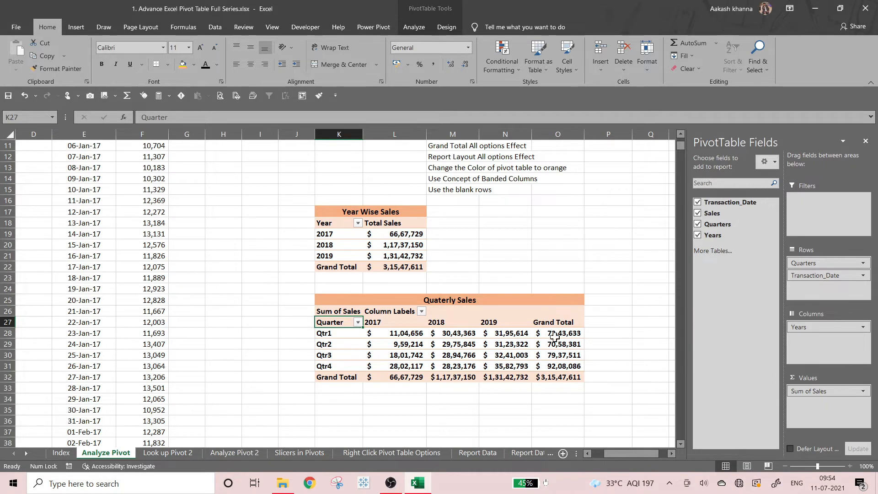
Make the "Grand Total All options Effect" entry in the question list bold
scroll(555, 337, up, 3)
click(453, 255)
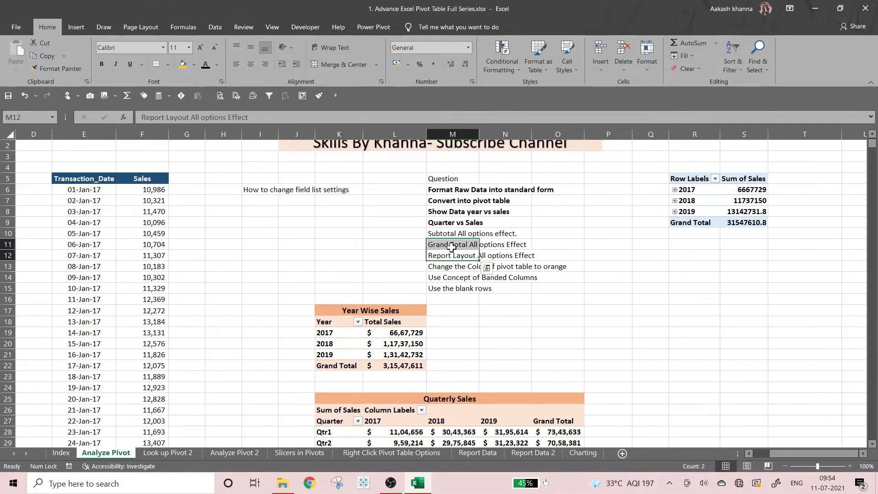
click(452, 246)
key(ctrl+b)
Turn off grand totals for both rows and columns in the quarterly pivot table
scroll(543, 358, down, 2)
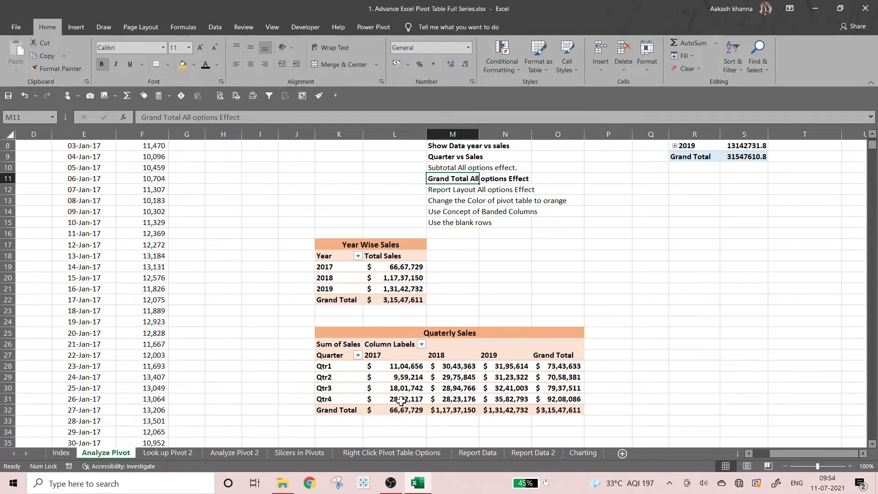
click(405, 377)
click(446, 27)
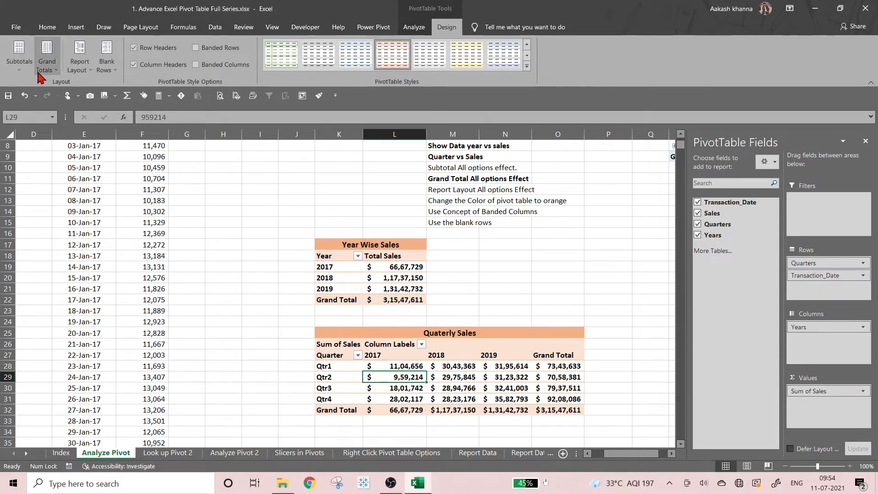
click(41, 78)
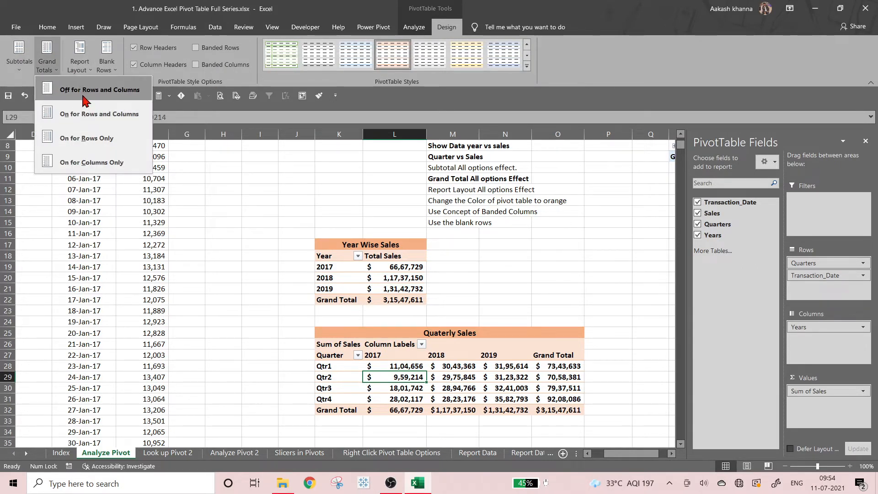
click(77, 96)
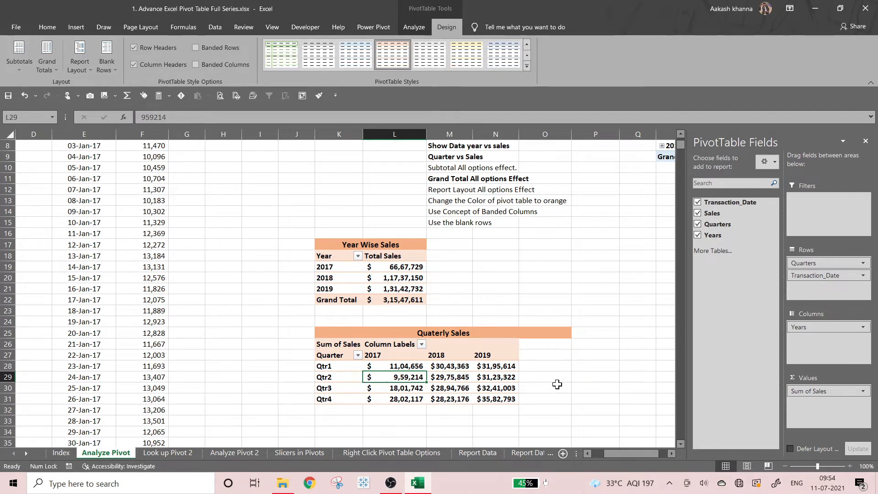
drag(541, 332, 542, 401)
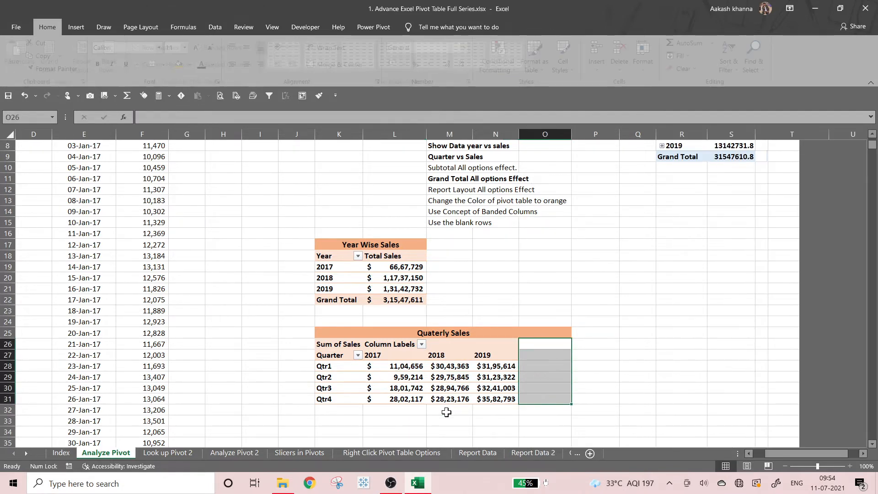
click(375, 366)
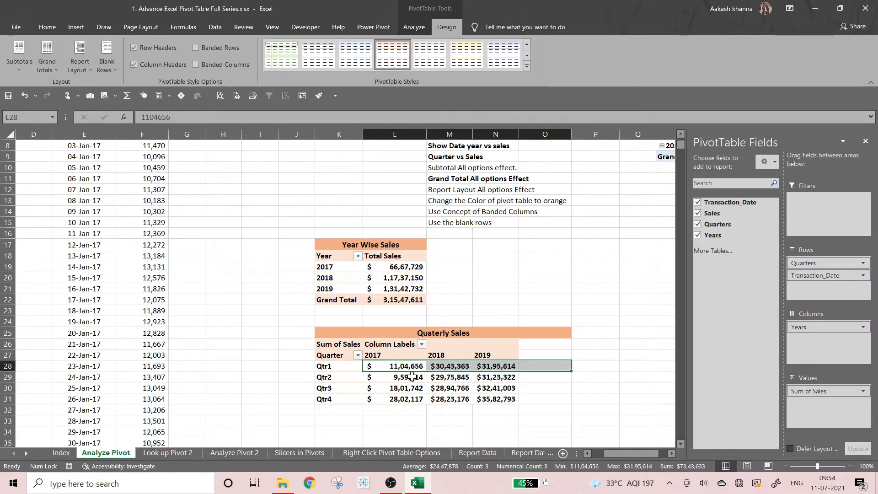
drag(414, 387, 478, 392)
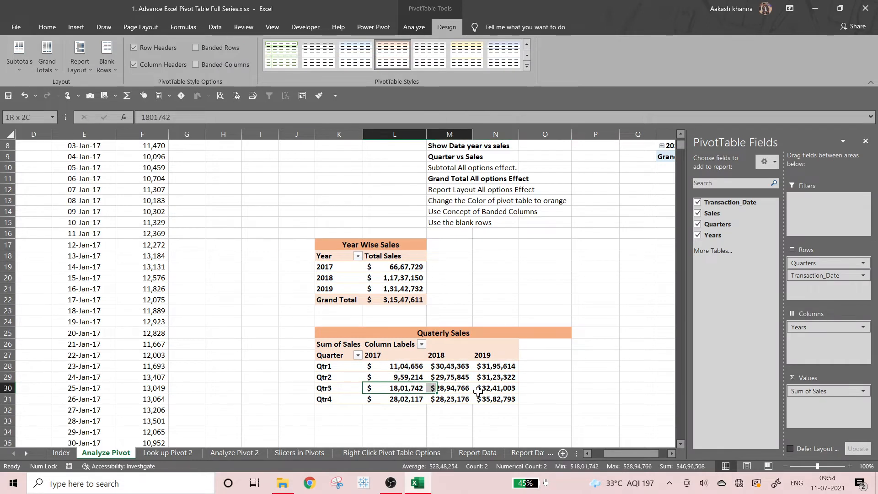
drag(411, 399, 508, 398)
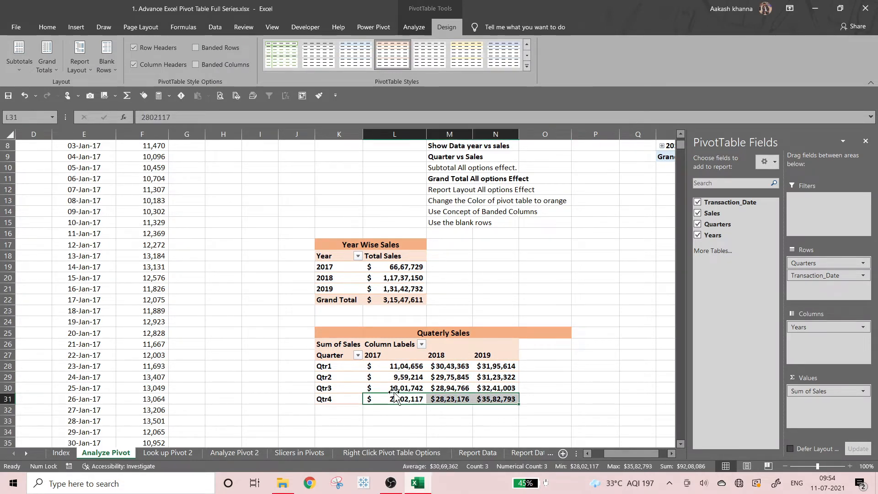
click(386, 422)
drag(385, 369, 392, 402)
Enter =SUM(L28:L31) in cell L32 to total the 2017 quarterly sales manually
click(394, 411)
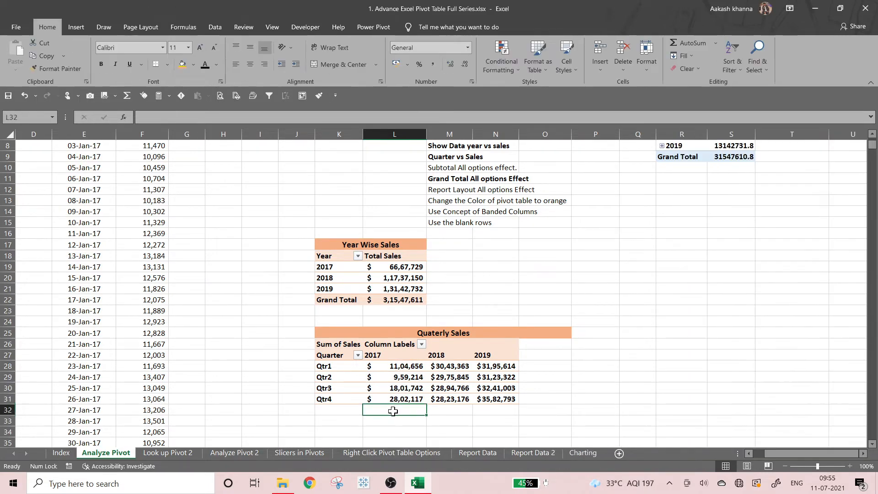
text(=SUM()
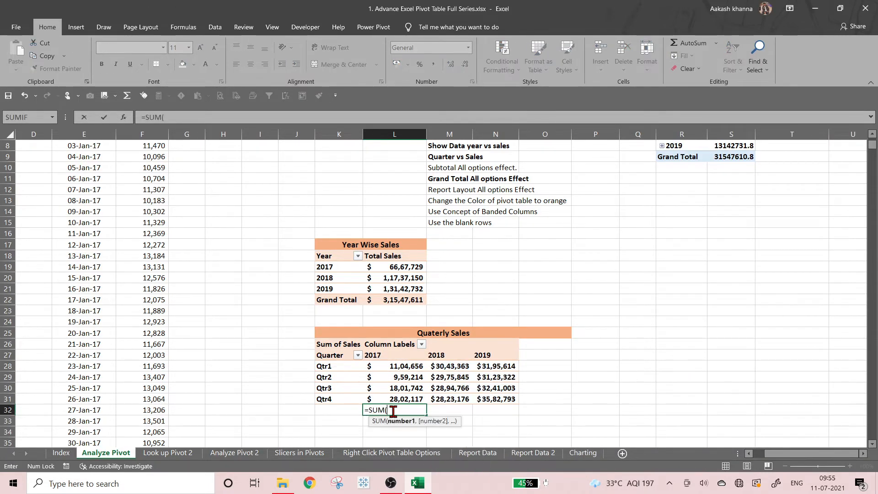
key(Up)
key(Up)
key(Up)
key(Up)
key(shift+Down)
key(shift+Down)
key(shift+Down)
key(shift+Down)
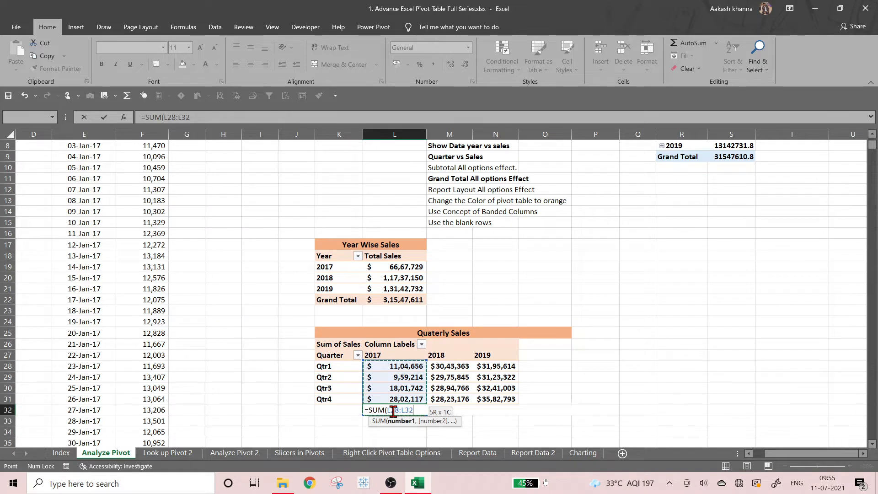
key(shift+Up)
key(ctrl+Return)
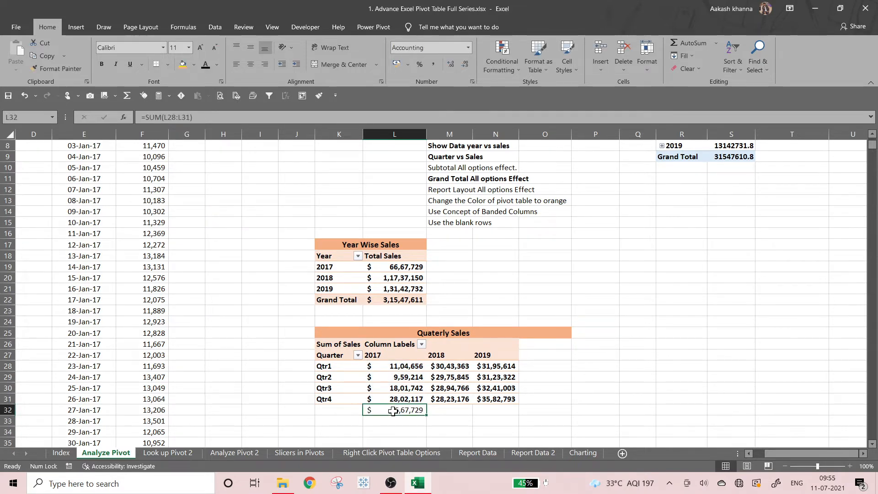
Copy the 2017 sum formula into M32:N32 to total the 2018 and 2019 columns
key(ctrl+c)
key(Right)
key(shift+Right)
key(ctrl+v)
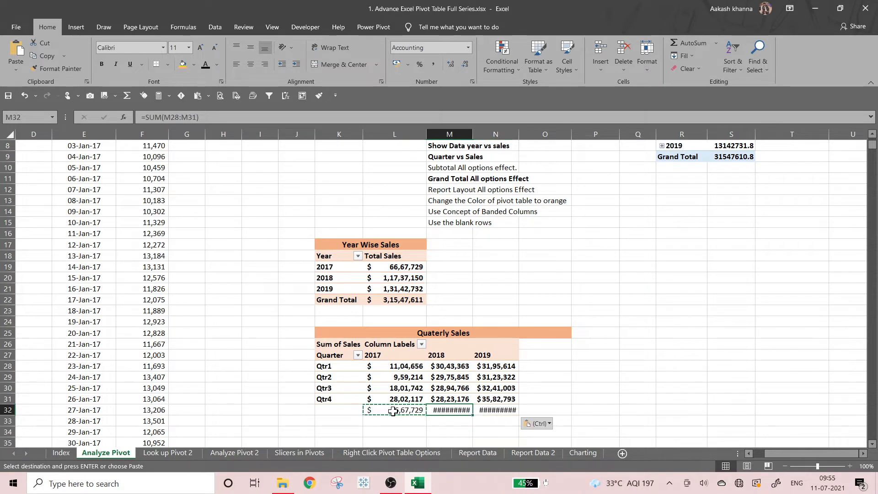
Delete the manual sum formulas from L32:N32 below the quarterly pivot table
key(Left)
key(ctrl)
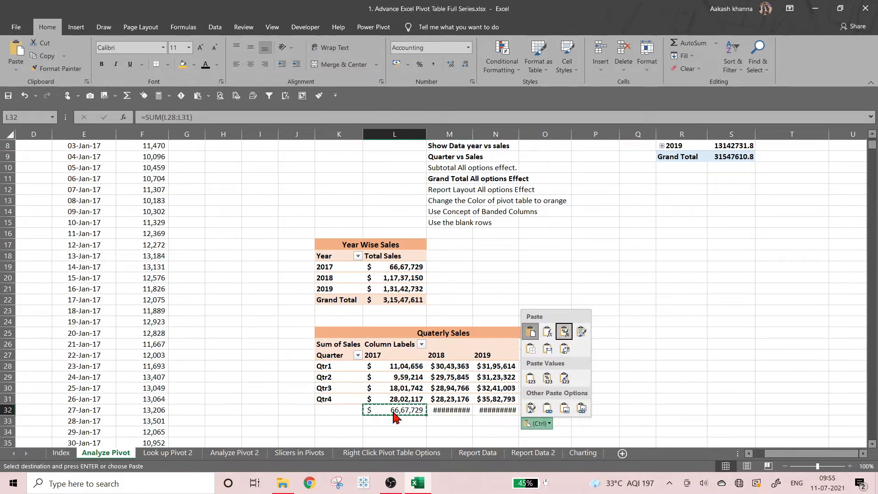
key(Escape)
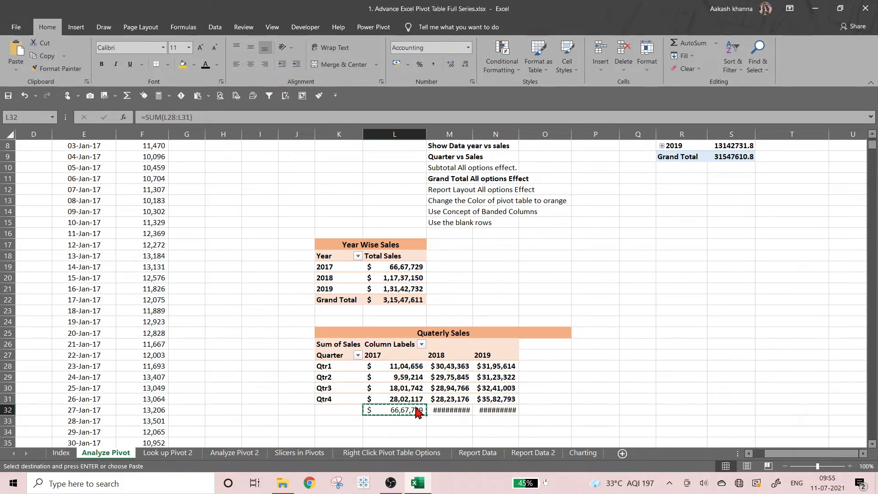
key(shift+Right)
key(Delete)
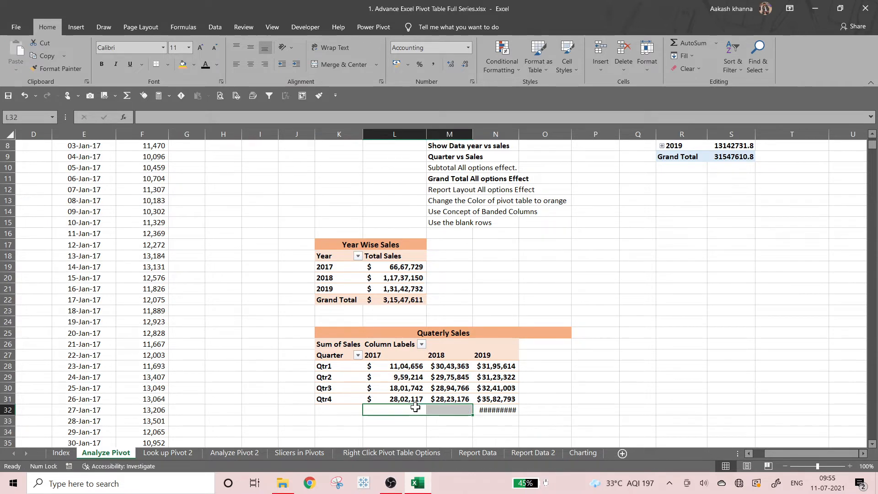
key(Right)
key(Right)
key(Delete)
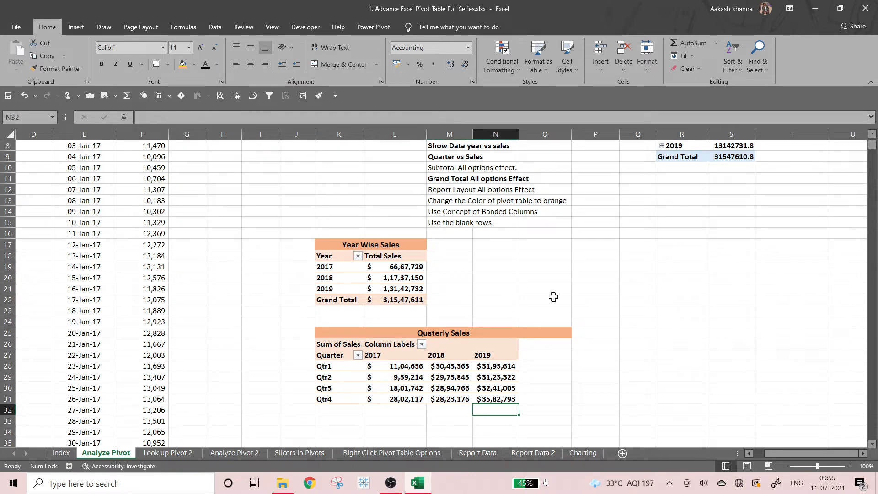
Turn grand totals back on for rows and columns in the quarterly pivot table
click(392, 379)
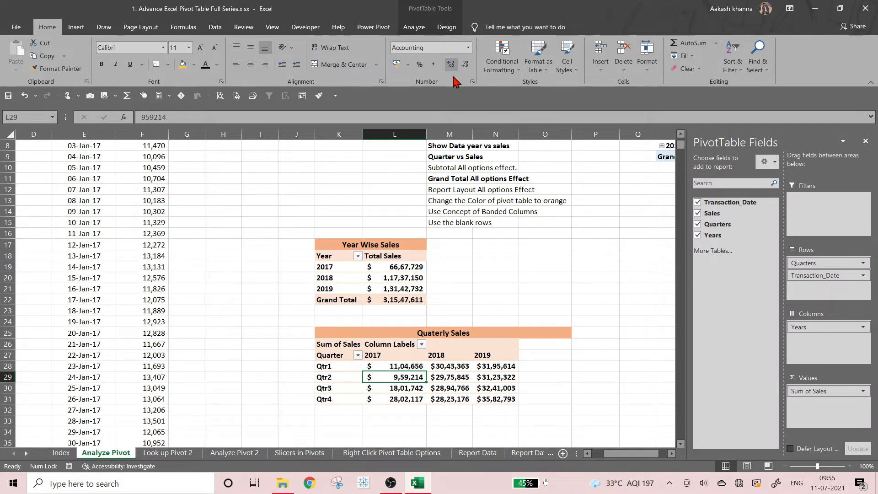
click(446, 27)
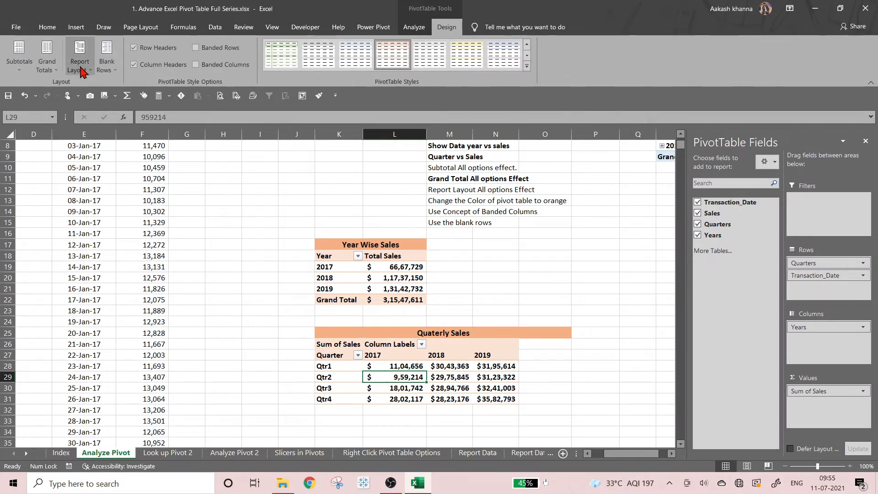
click(48, 66)
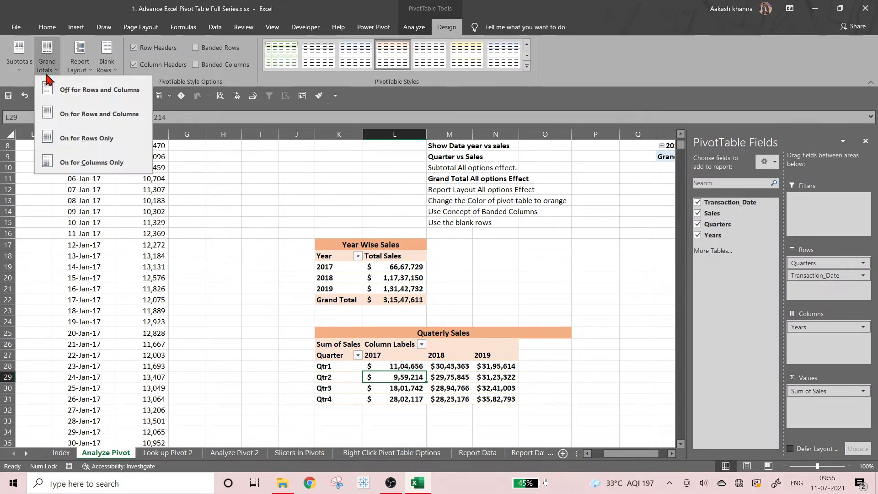
click(64, 112)
click(588, 367)
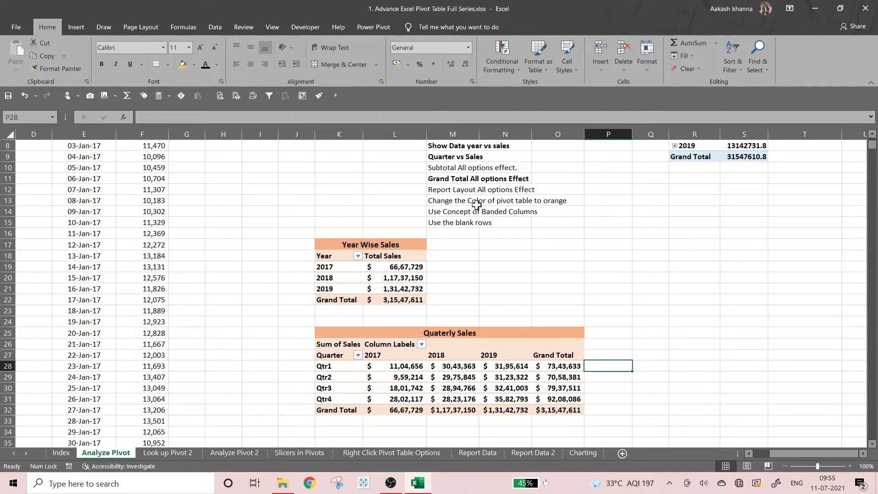
Change the report layout of the quarterly pivot table to outline form
click(456, 192)
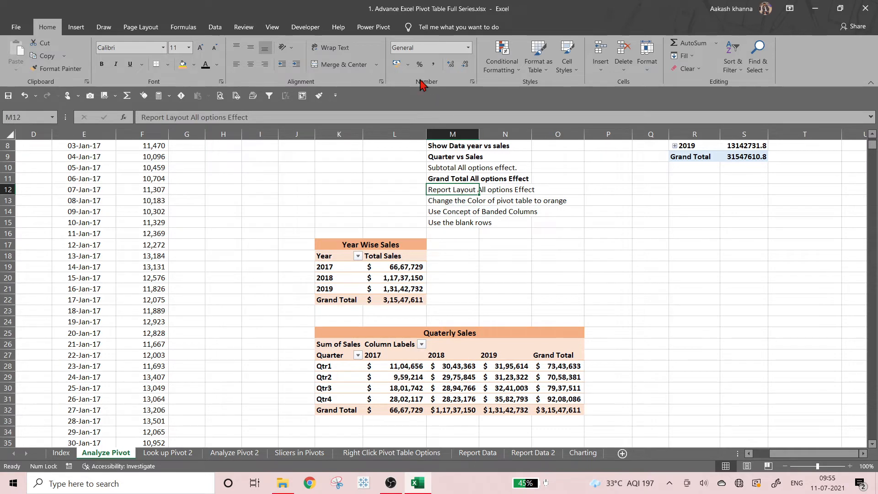
click(382, 370)
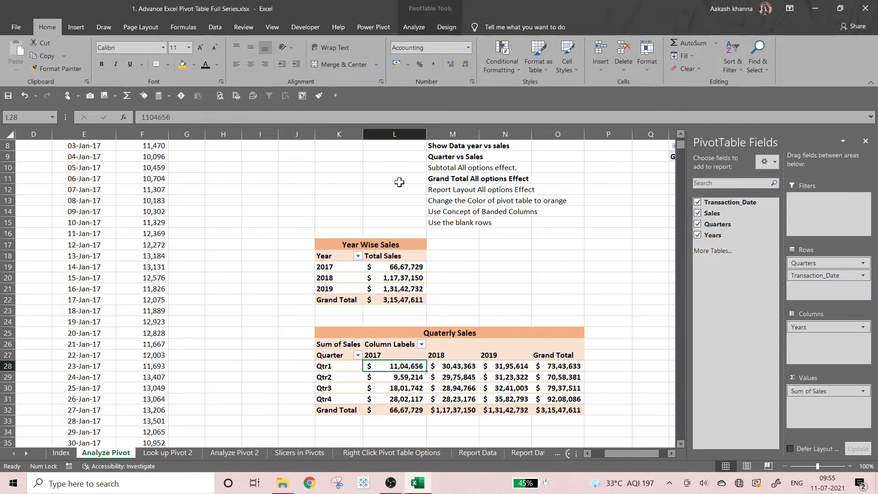
click(447, 27)
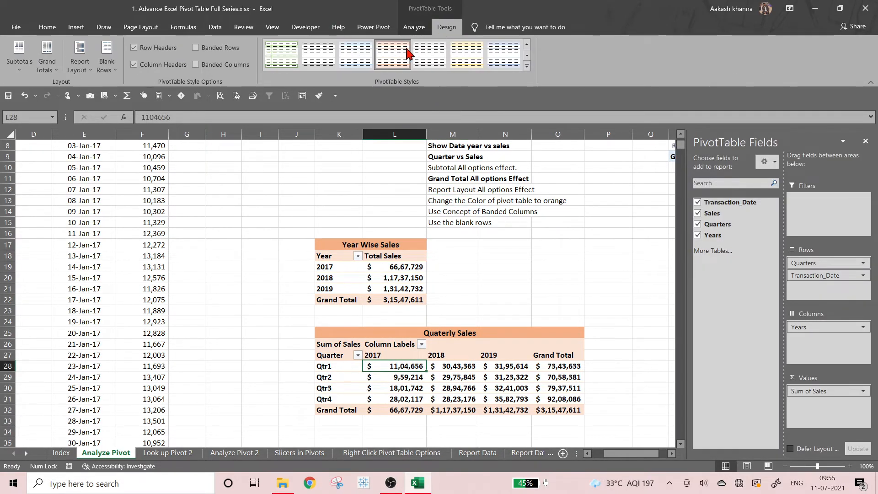
click(79, 67)
click(84, 92)
click(80, 64)
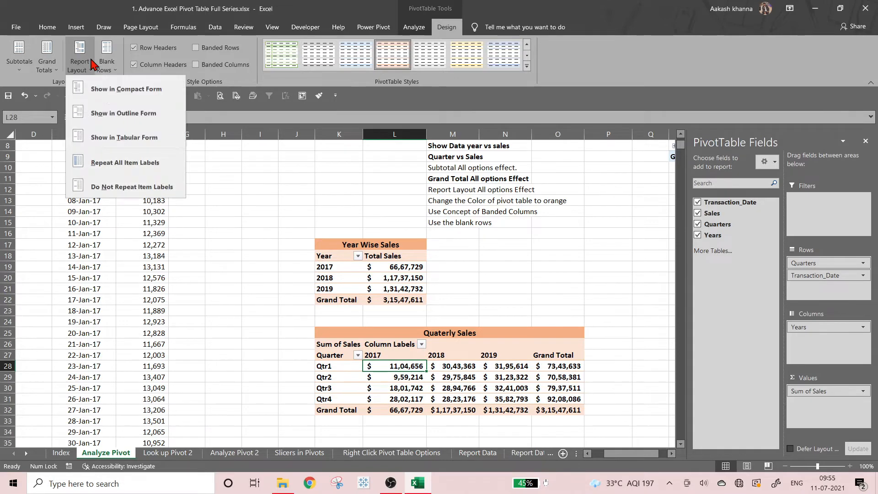
click(99, 113)
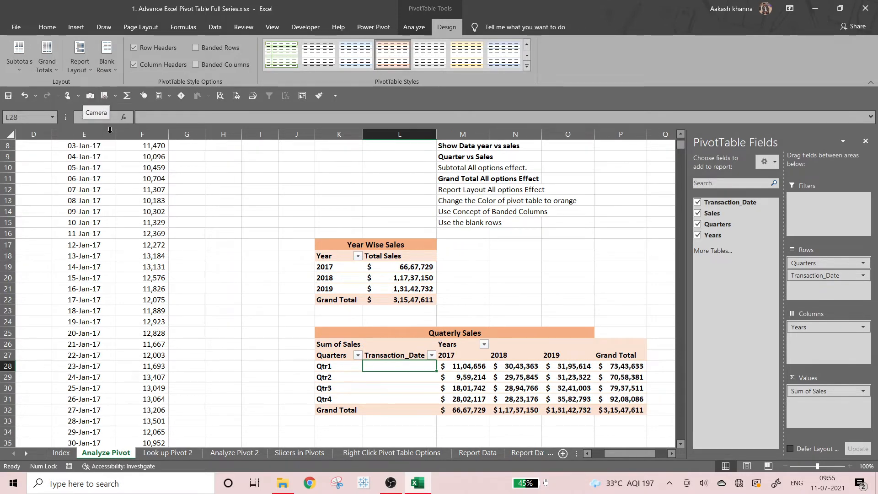
Try the tabular form on the quarterly pivot table and switch it back to outline form
click(102, 70)
click(80, 64)
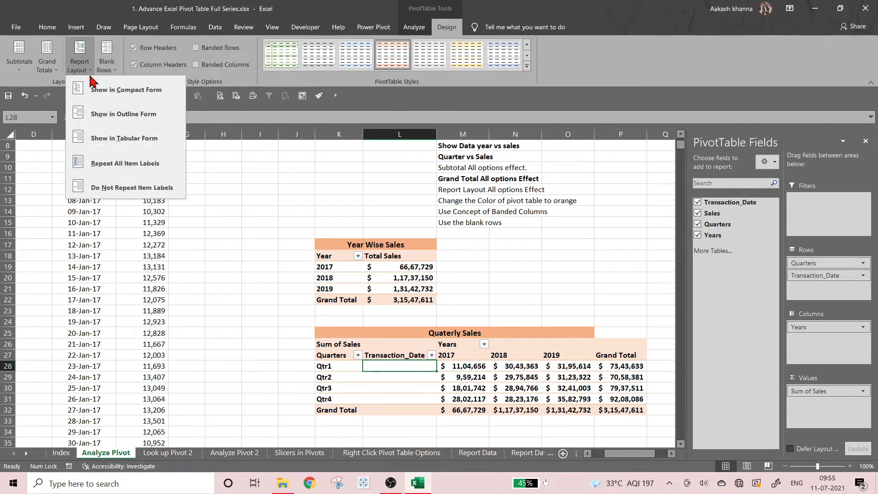
click(110, 137)
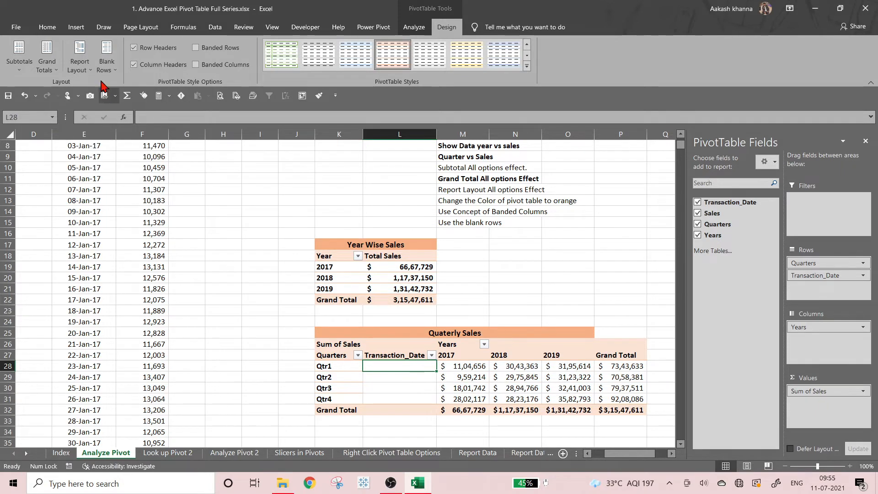
click(85, 69)
click(102, 114)
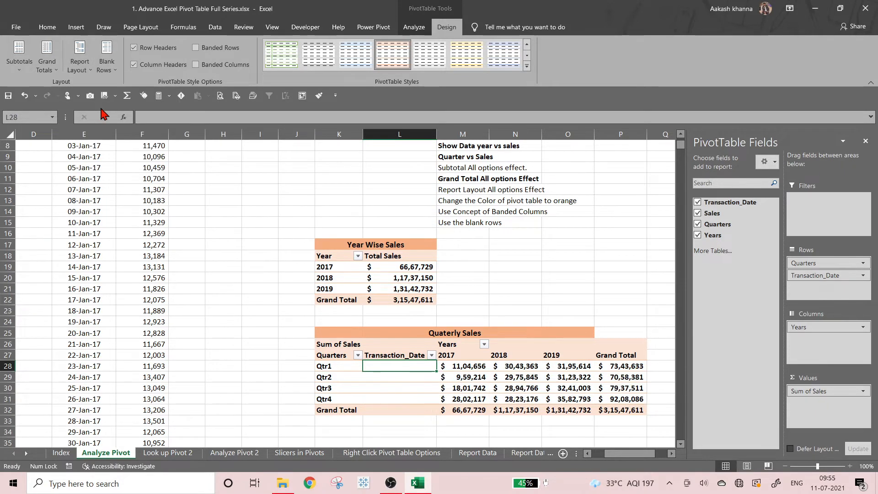
Set the quarterly pivot table to repeat all item labels and reapply the outline form
click(81, 64)
click(97, 161)
click(81, 64)
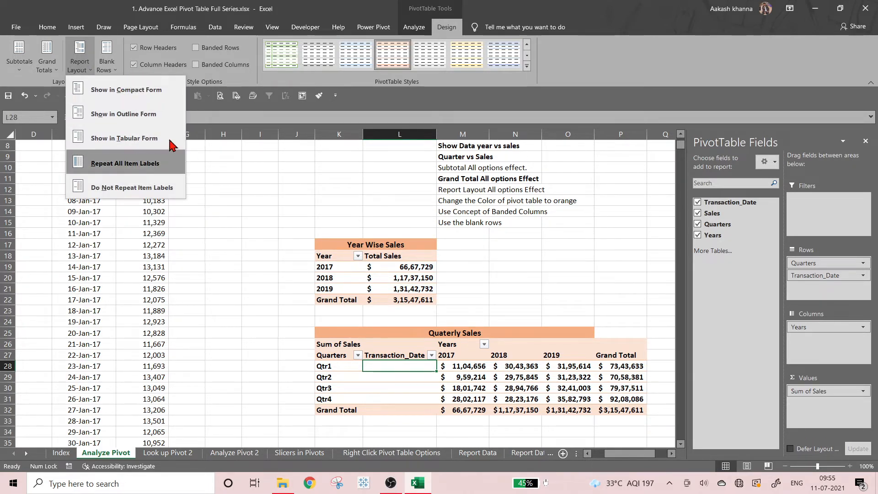
click(143, 123)
Reapply outline form to the quarterly pivot table, switch its report layout to compact form, and deselect the table
click(80, 62)
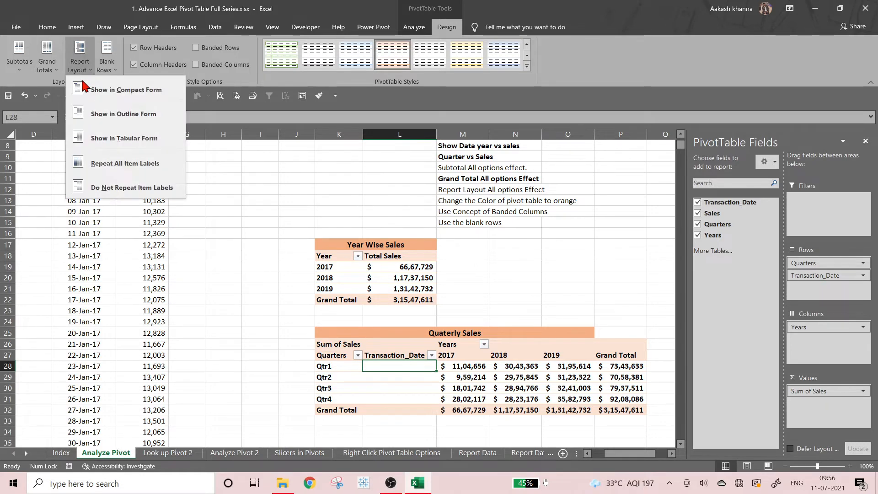
click(98, 109)
click(80, 61)
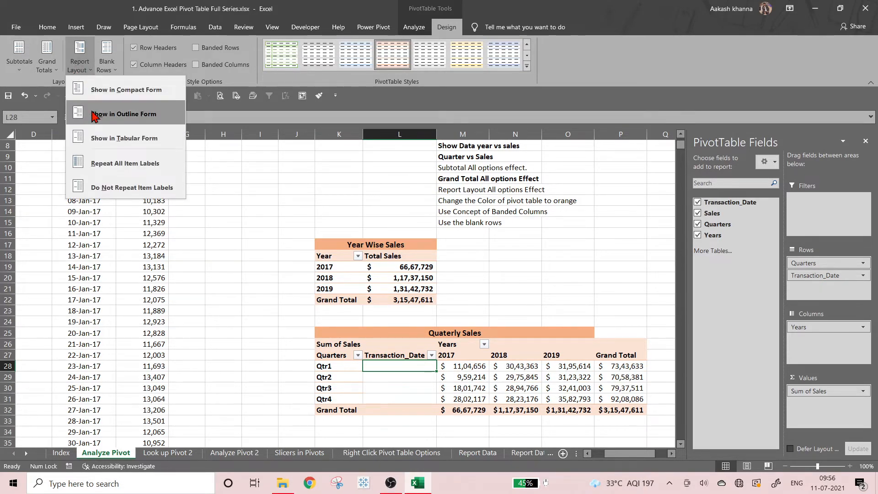
click(96, 113)
click(91, 75)
click(105, 90)
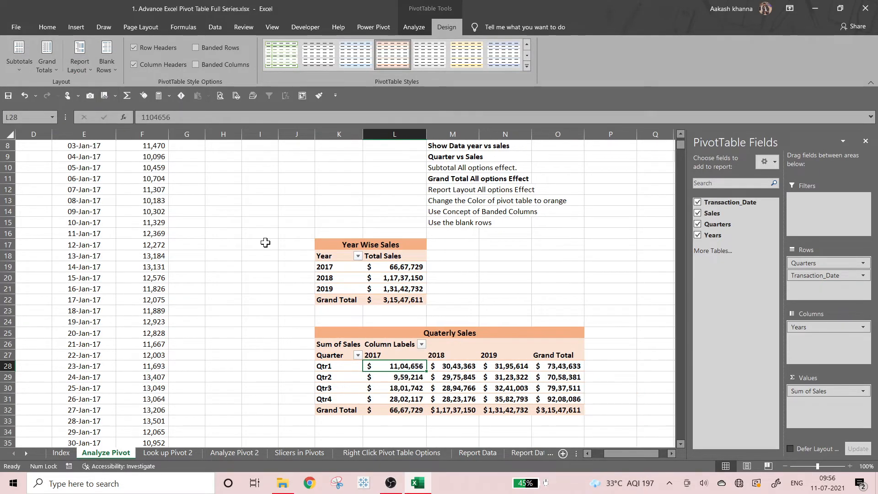
click(257, 332)
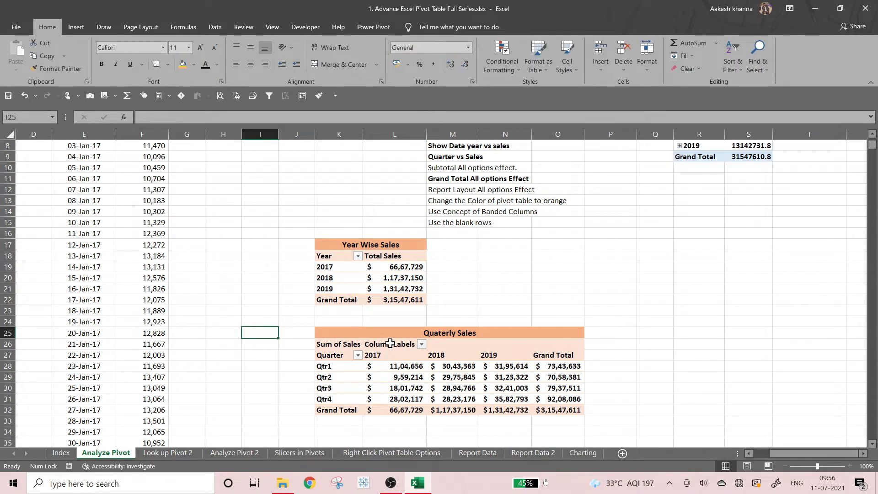
View the filter options of the quarterly pivot table's year column labels and close them without changing anything
scroll(394, 341, up, 1)
scroll(412, 346, down, 2)
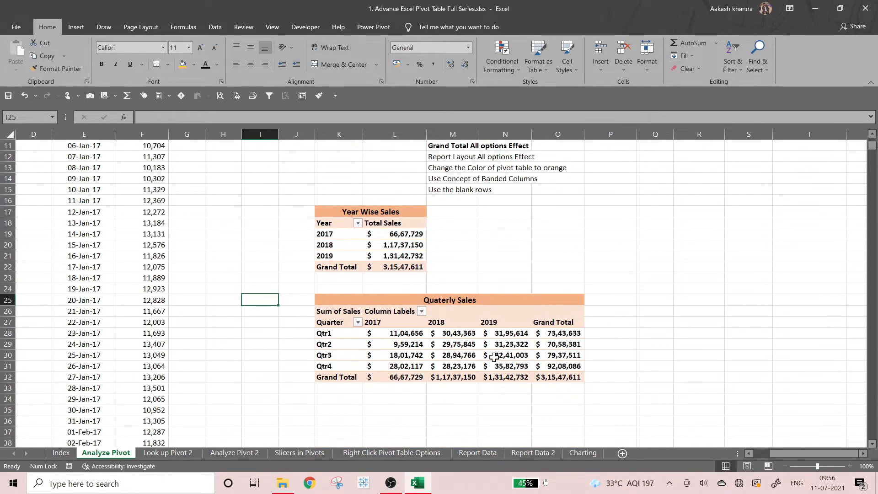
click(421, 311)
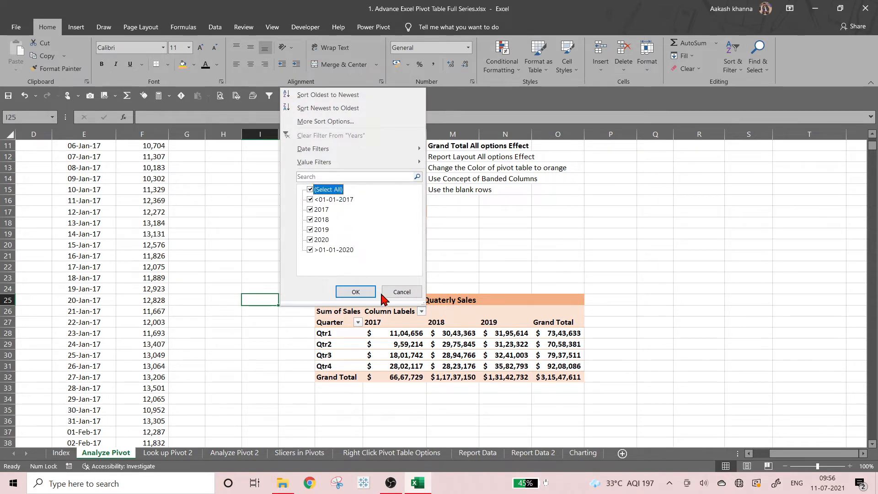
click(402, 292)
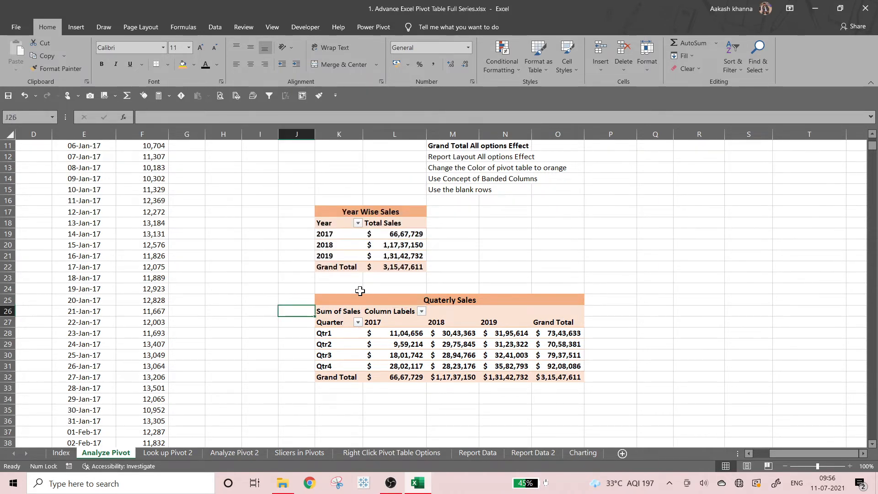
Make the "Report Layout All options Effect" entry in the question list bold
scroll(460, 222, up, 2)
click(457, 222)
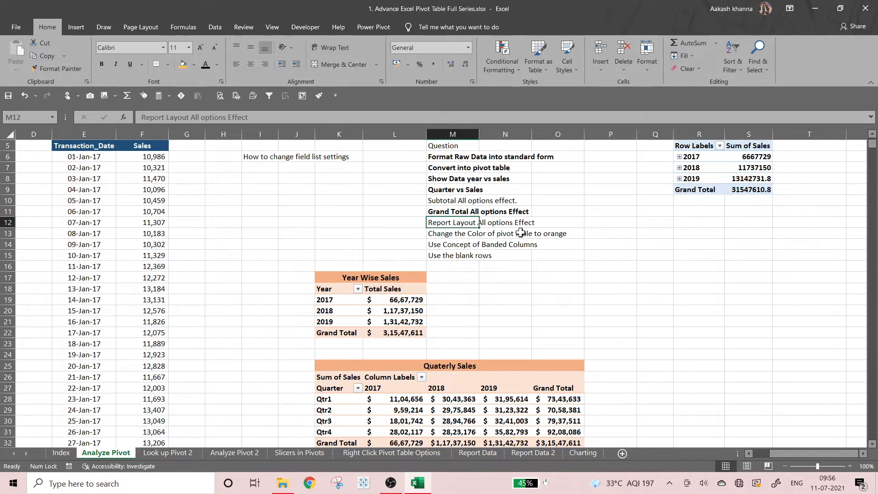
key(ctrl+b)
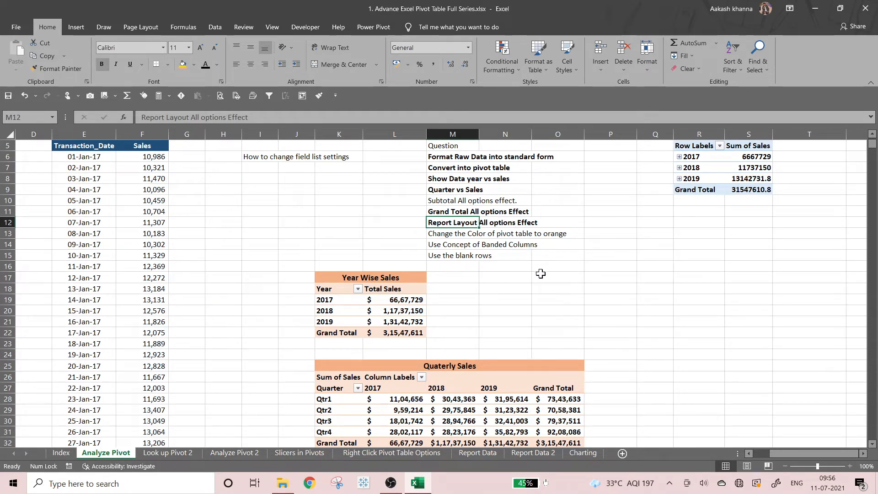
Swap the Years and Quarters fields in the quarterly pivot table so years form the rows and quarters the columns
scroll(532, 298, down, 3)
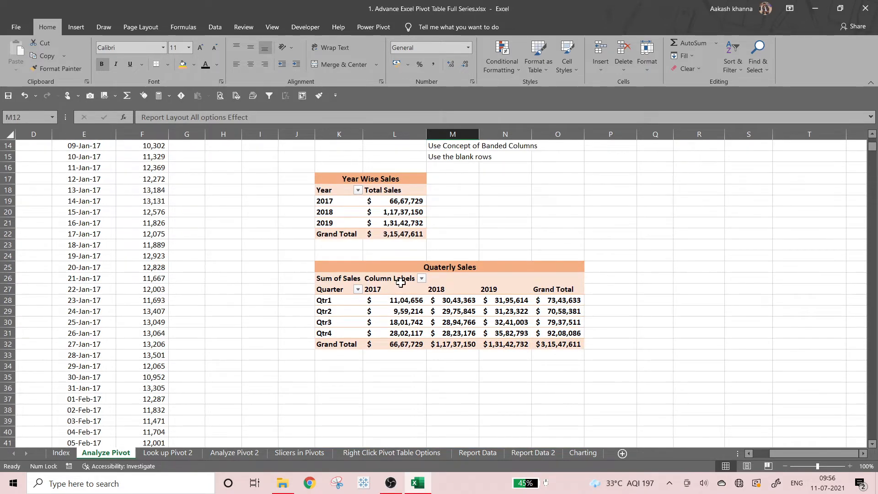
click(332, 293)
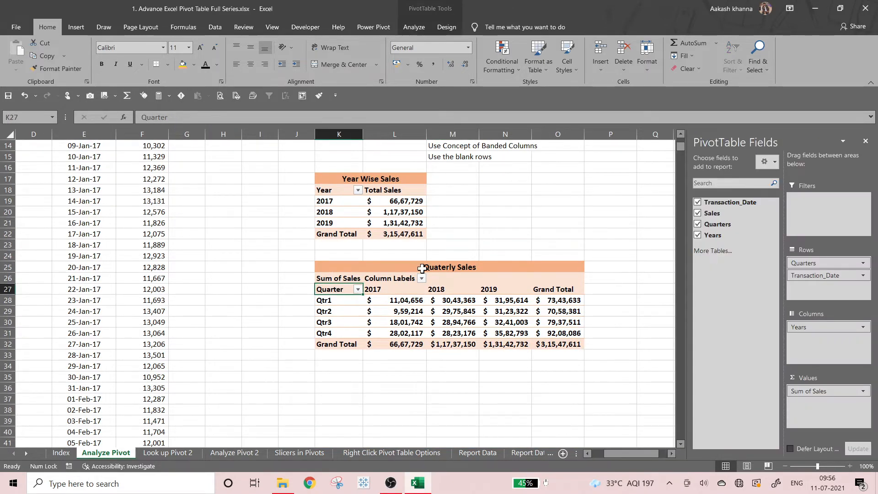
click(412, 279)
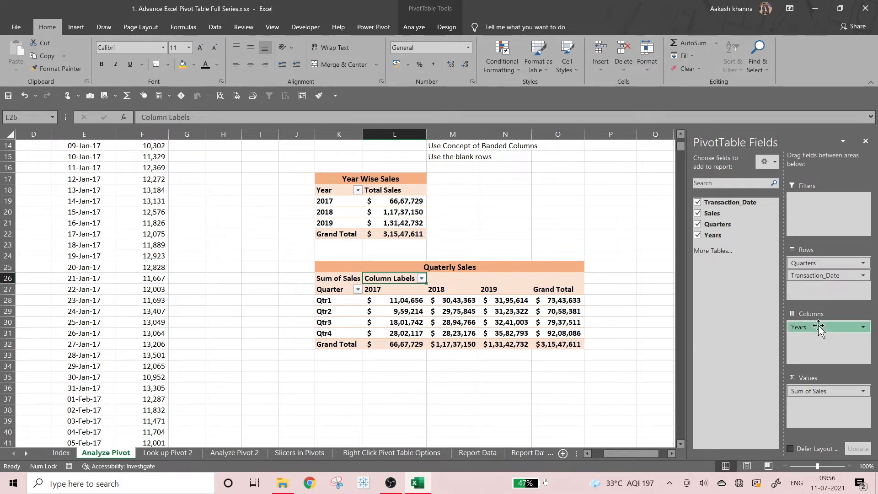
mouse_move(818, 328)
mouse_down()
mouse_move(807, 273)
mouse_move(804, 337)
mouse_up()
click(427, 359)
click(333, 302)
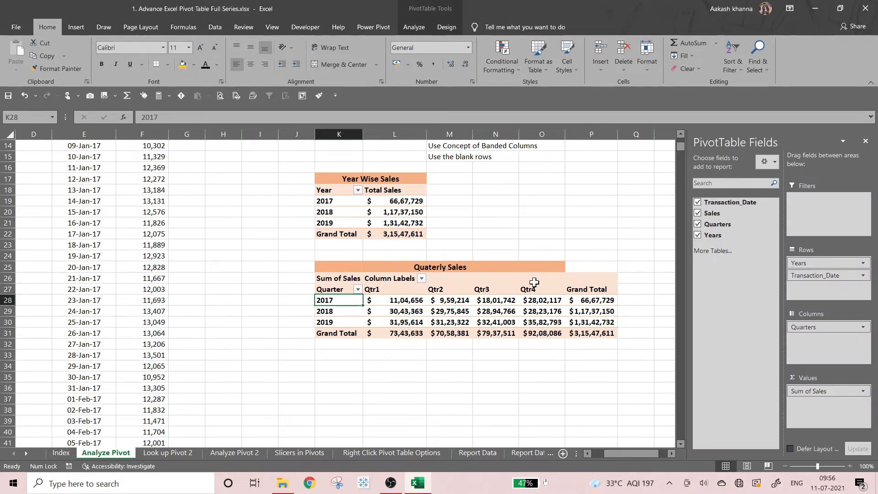
click(372, 376)
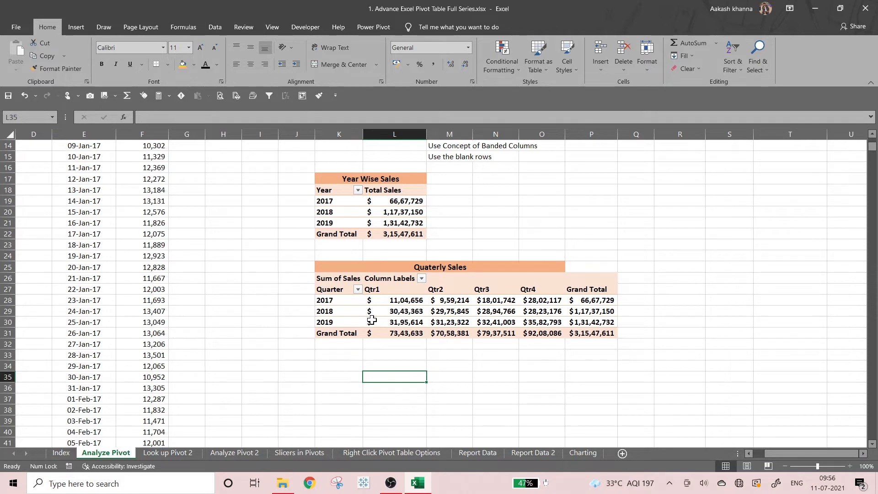
Undo the last field move in the quarterly pivot table and place Years back in the columns area
key(ctrl+z)
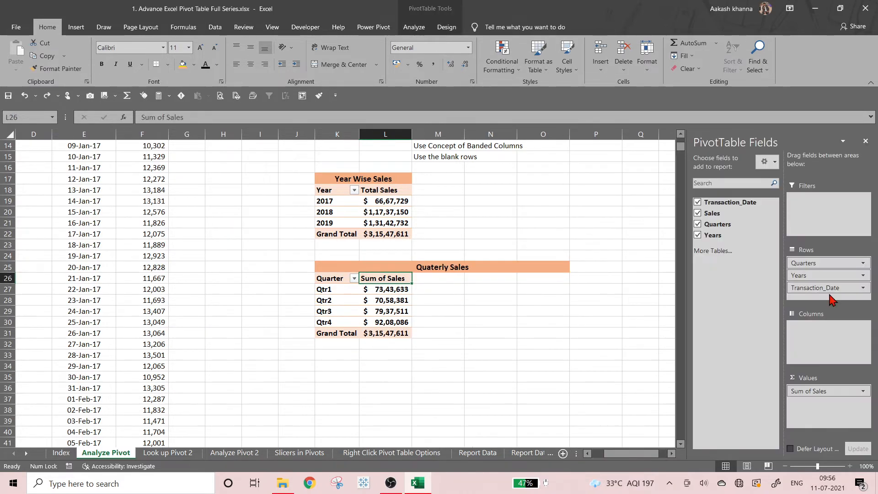
drag(805, 275, 808, 338)
click(403, 381)
Create a new pivot table from the Transaction_Date and Sales data range, placed on the existing worksheet at cell K37
scroll(187, 276, up, 5)
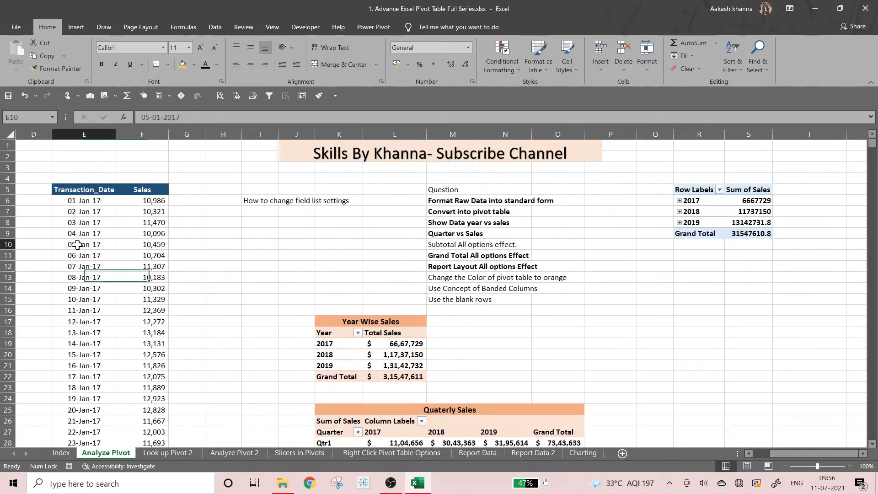
click(84, 244)
click(76, 27)
click(21, 52)
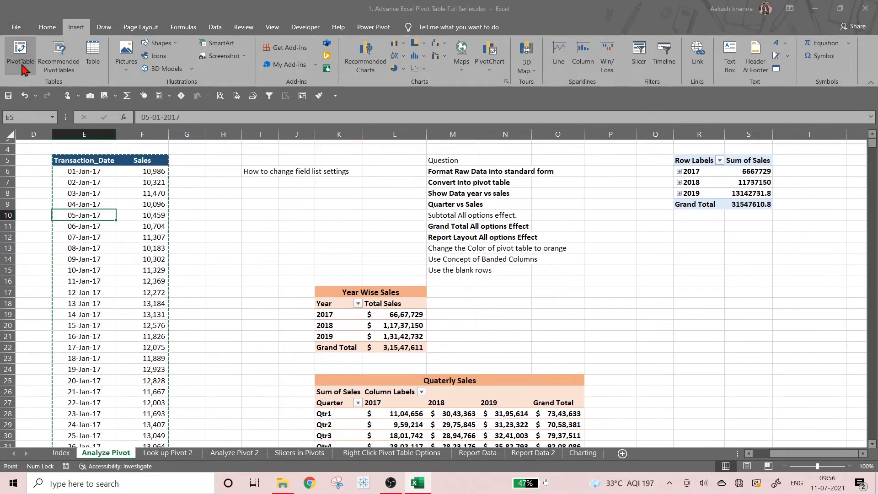
click(197, 200)
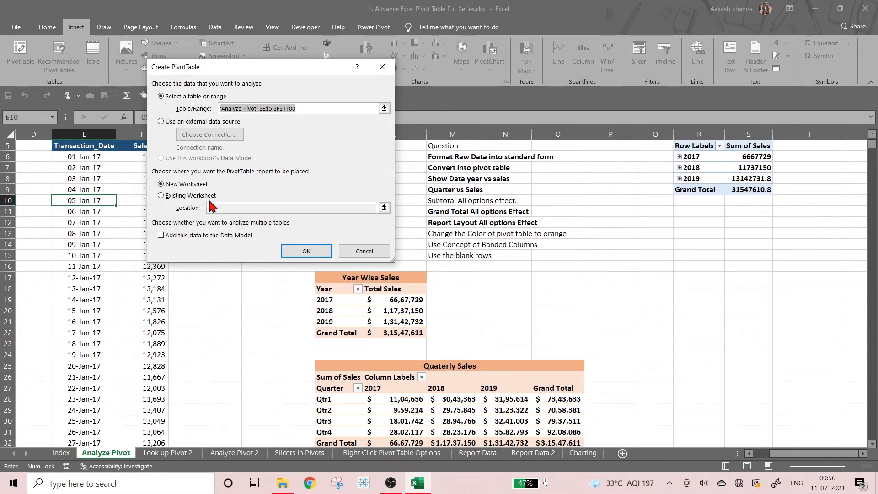
scroll(213, 203, down, 1)
click(213, 196)
scroll(321, 267, down, 3)
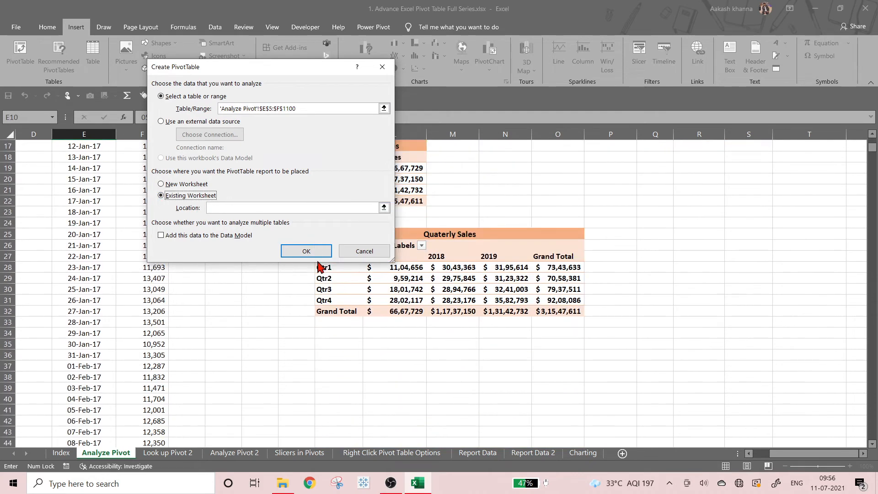
click(339, 346)
click(334, 364)
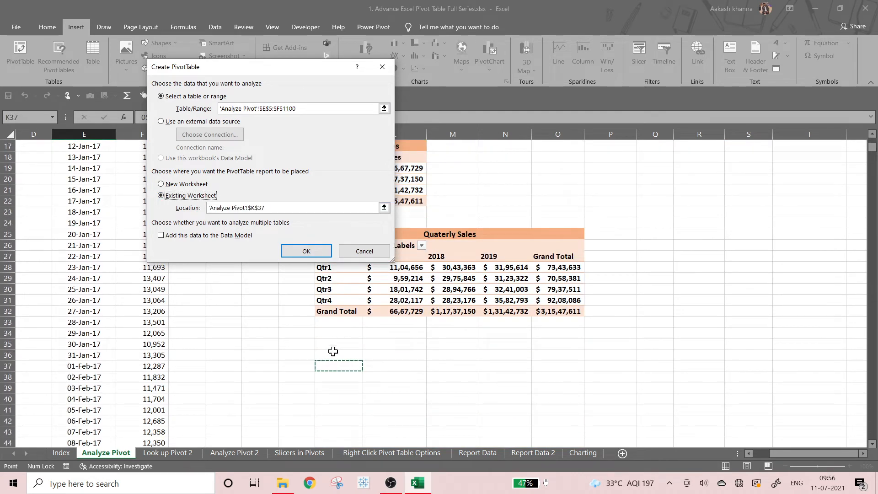
click(289, 253)
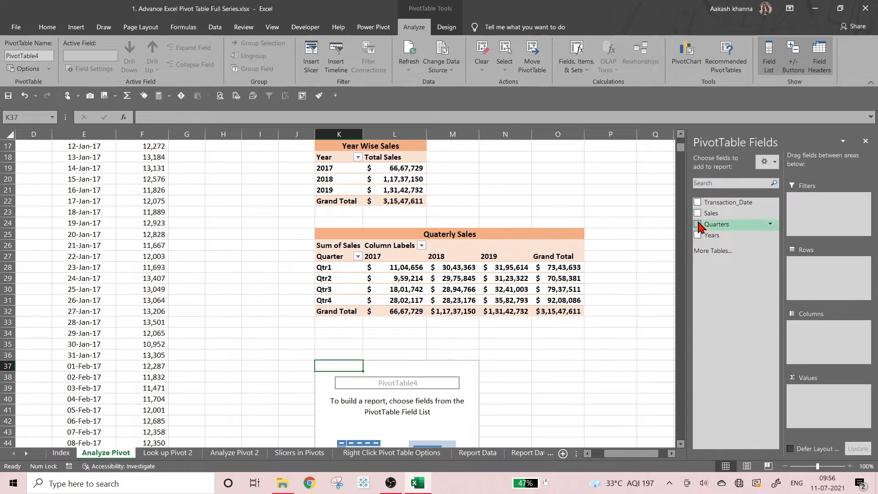
Add Sales and Transaction_Date to the new pivot table and move the Quarters field from rows to columns
click(698, 213)
click(698, 203)
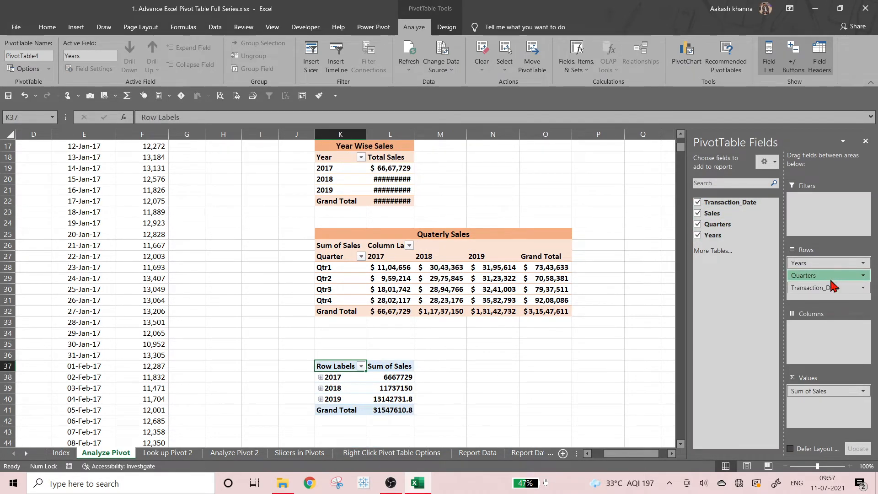
drag(832, 281, 823, 328)
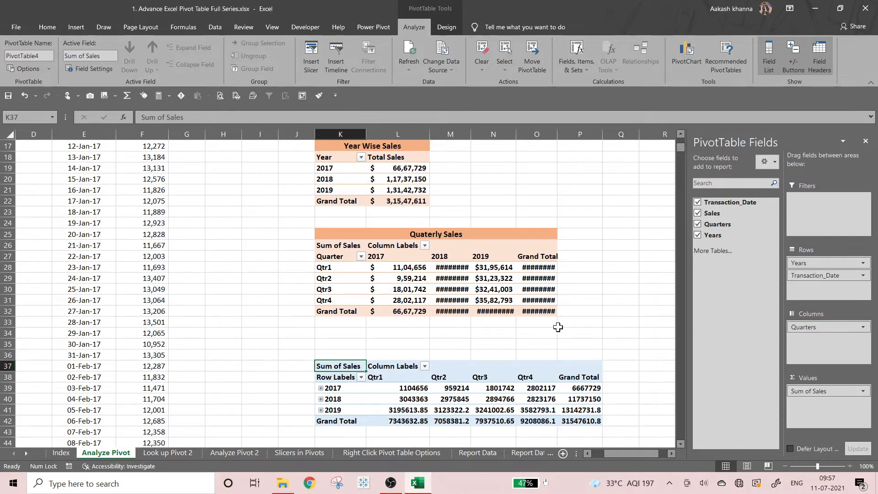
Widen columns M, N and O so the amounts in the quarterly sales pivot table fit
drag(470, 134, 501, 135)
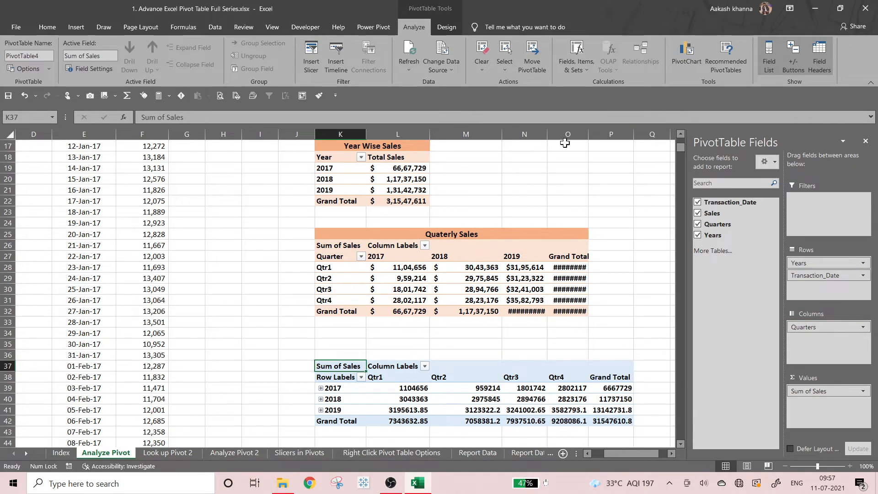
drag(591, 134, 619, 135)
drag(547, 134, 567, 145)
click(605, 346)
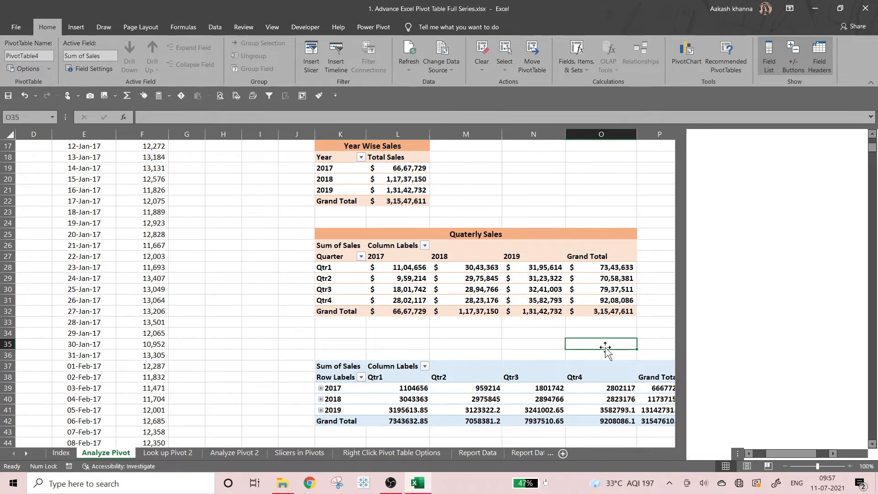
Expand the 2017 row of the new pivot table and collapse it again
scroll(605, 345, down, 2)
scroll(491, 320, up, 1)
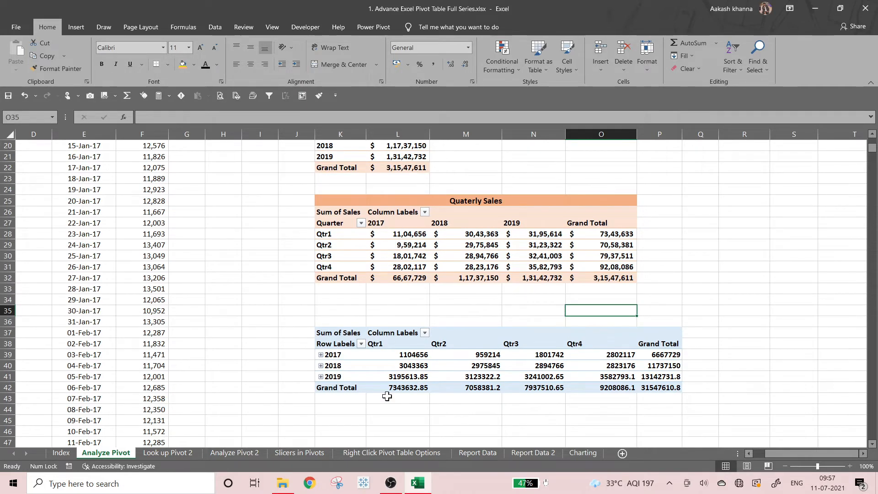
click(320, 355)
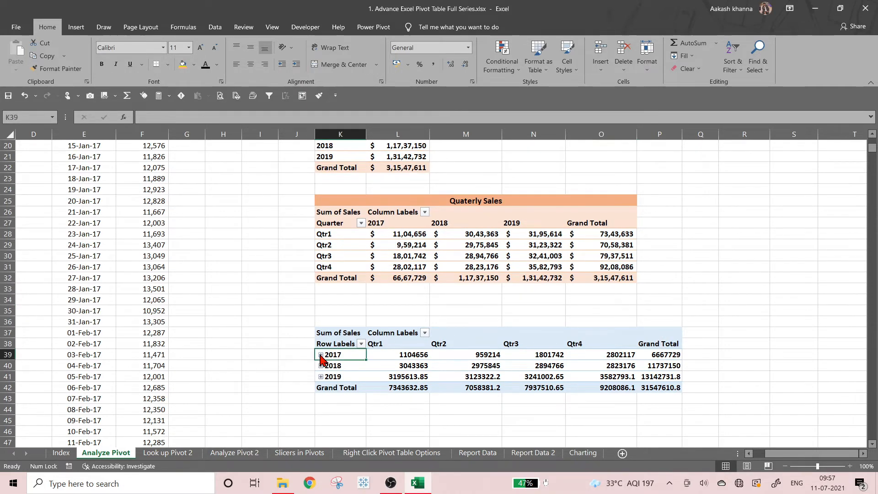
click(320, 355)
scroll(322, 360, down, 2)
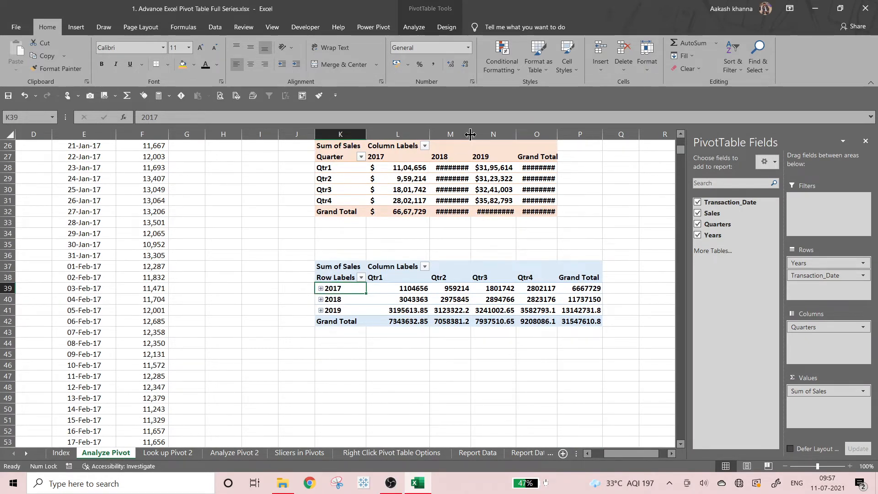
Widen columns M, N and O again to fit the year amounts and grand totals of the quarterly pivot table
drag(469, 134, 497, 133)
drag(542, 133, 635, 132)
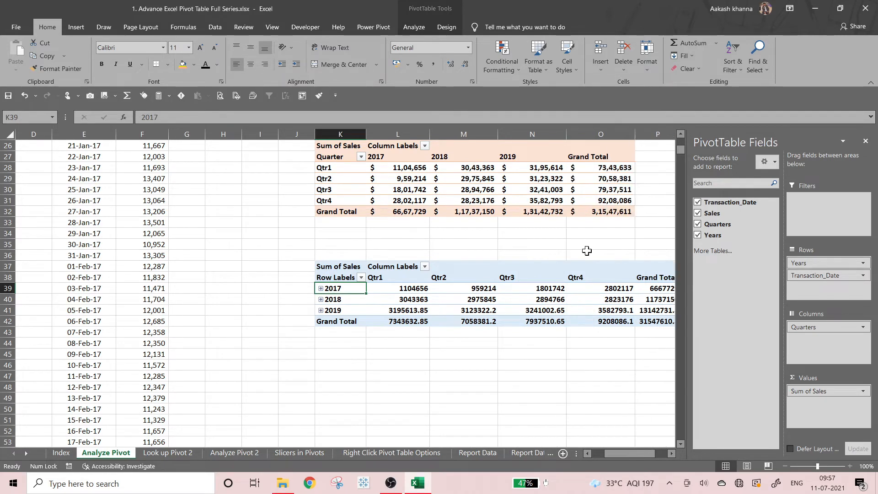
click(595, 252)
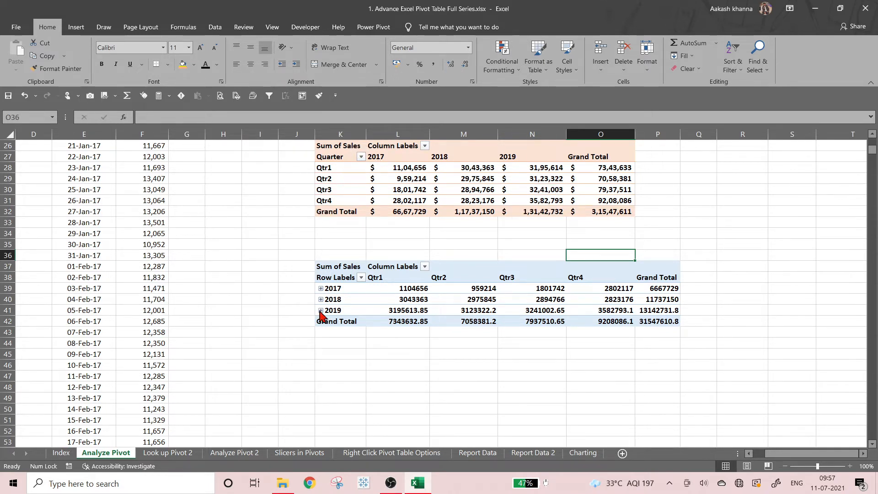
Review the new pivot table's field arrangement and the quarterly pivot's year filter options, closing the filter unchanged
click(414, 299)
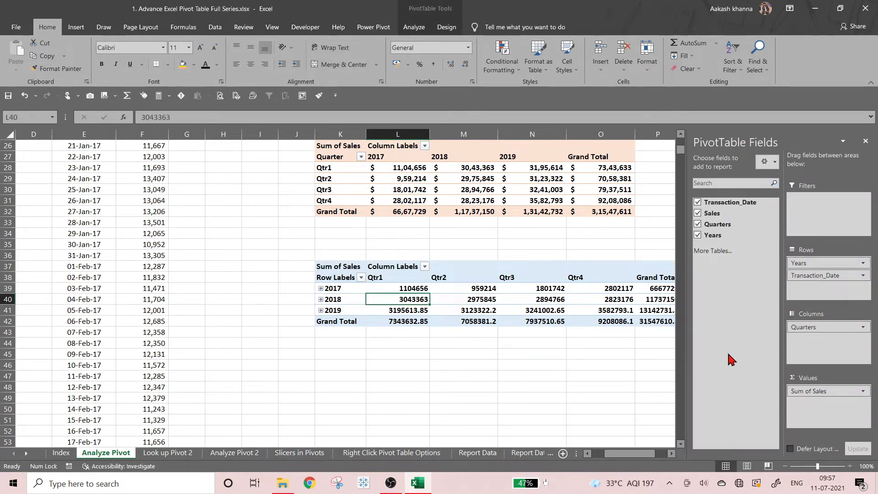
click(463, 355)
scroll(435, 280, up, 1)
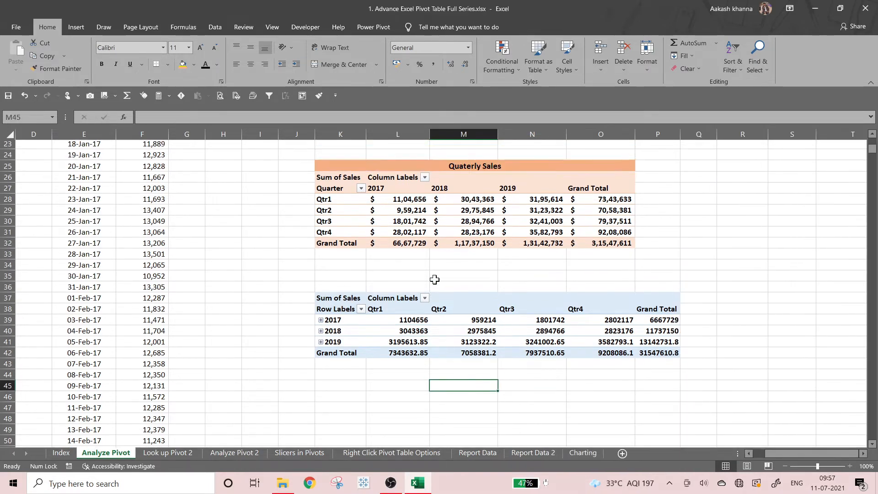
click(425, 178)
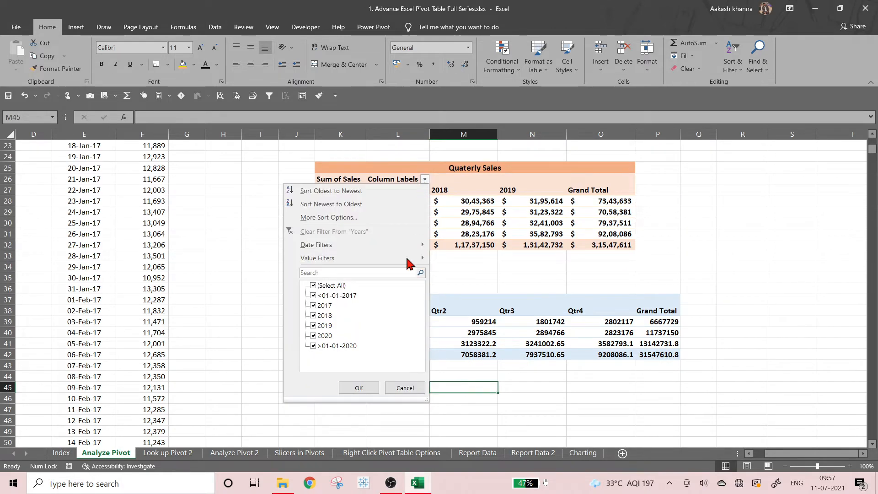
click(397, 387)
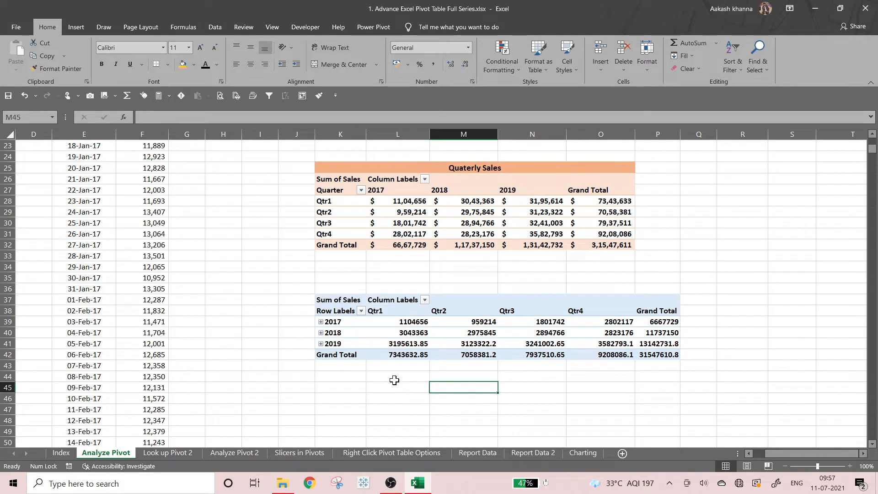
Filter the columns of the Quaterly Sales pivot table to show only the year 2019
click(362, 190)
click(348, 422)
click(425, 179)
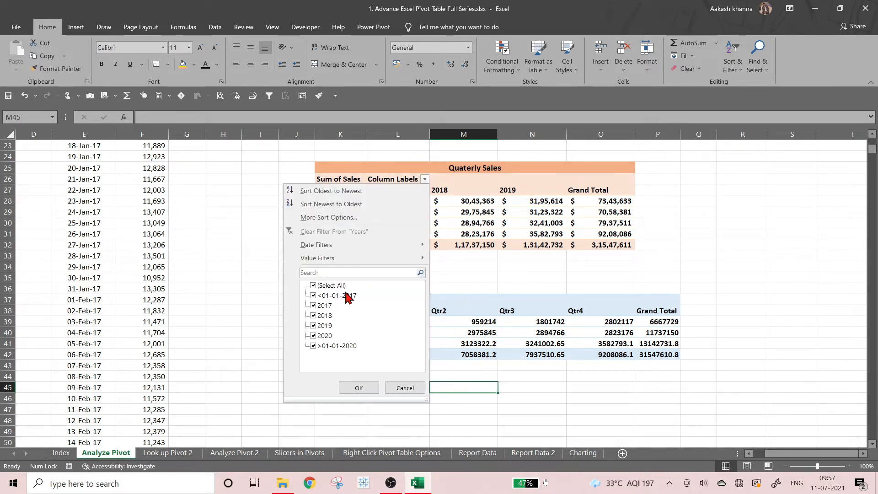
click(313, 286)
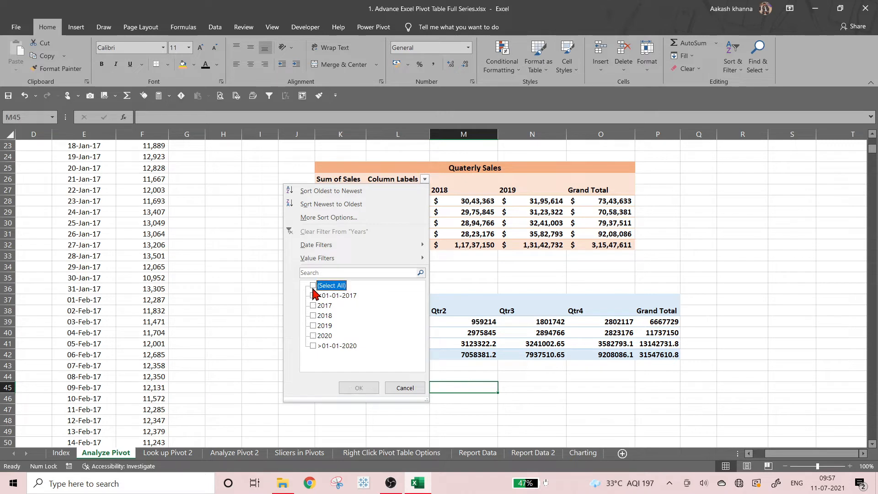
click(313, 326)
click(353, 388)
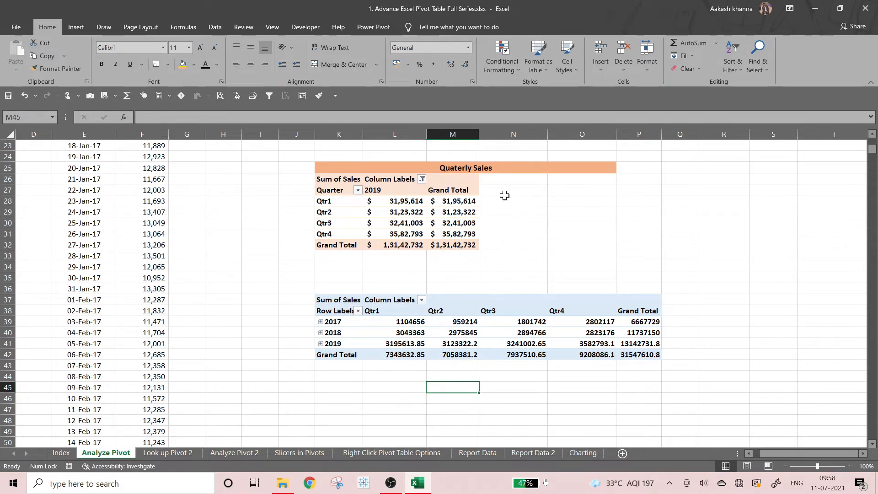
Filter the row labels of the lower blue pivot table to show only the year 2019
click(421, 300)
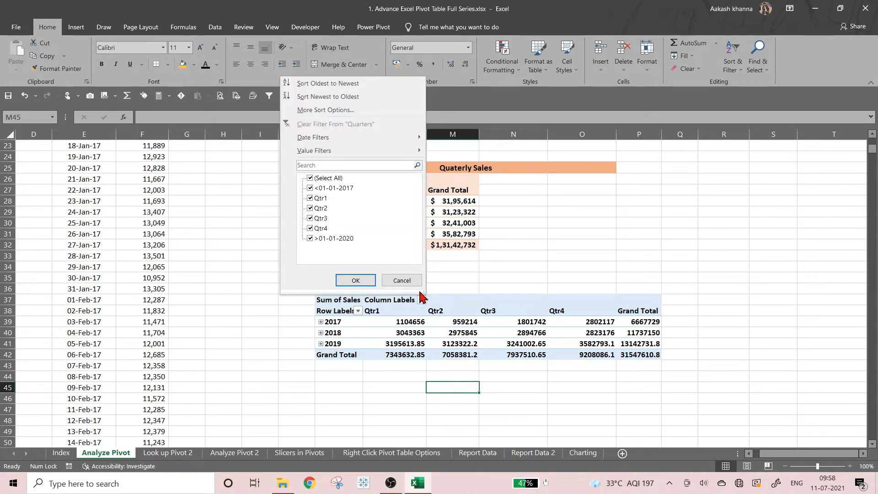
click(402, 282)
click(358, 311)
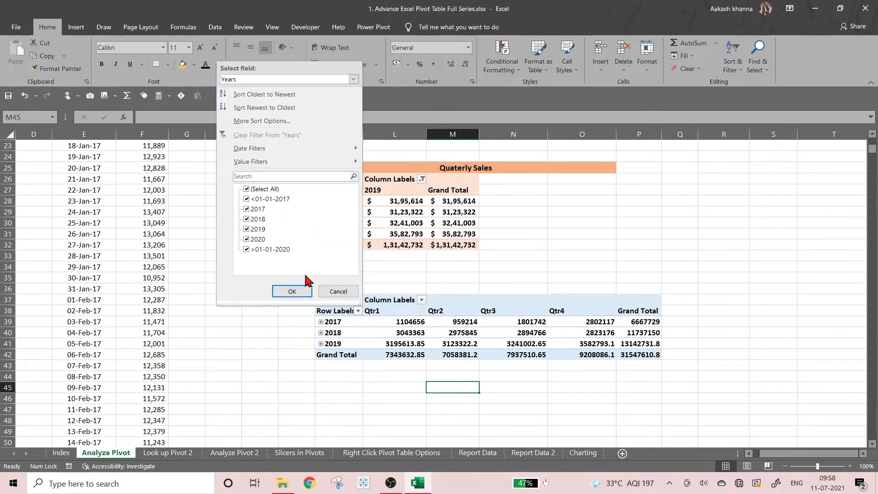
click(247, 189)
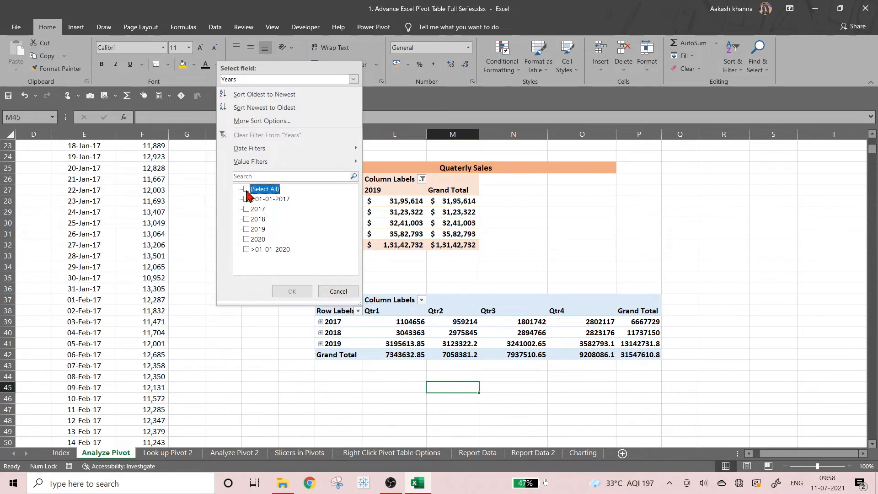
click(255, 232)
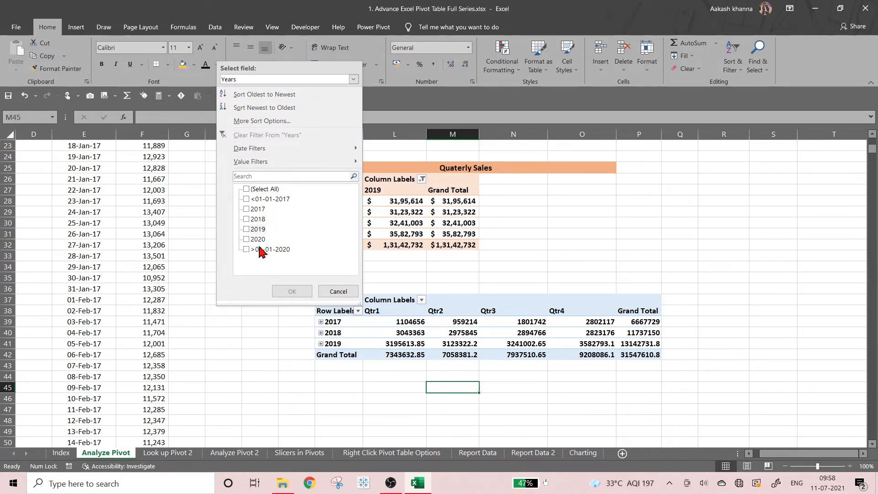
click(247, 229)
click(292, 291)
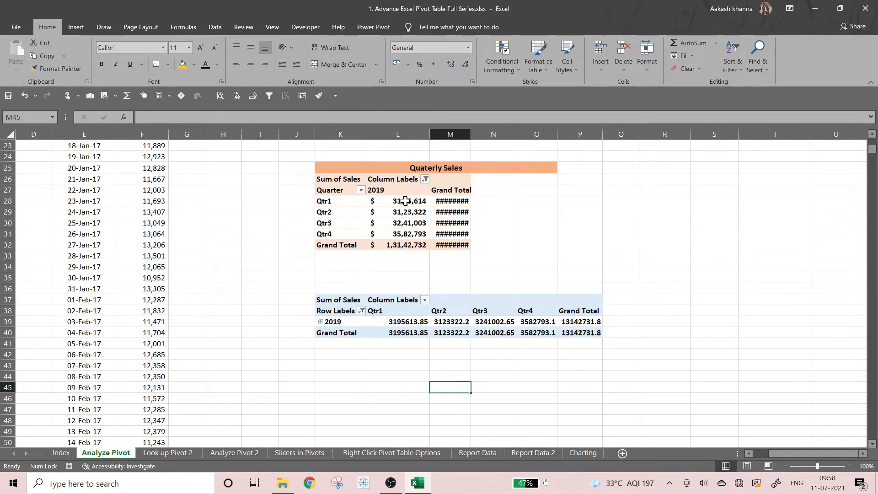
Compare the 2019 quarter values and grand totals between the Quaterly Sales pivot table and the blue pivot table
drag(405, 201, 403, 234)
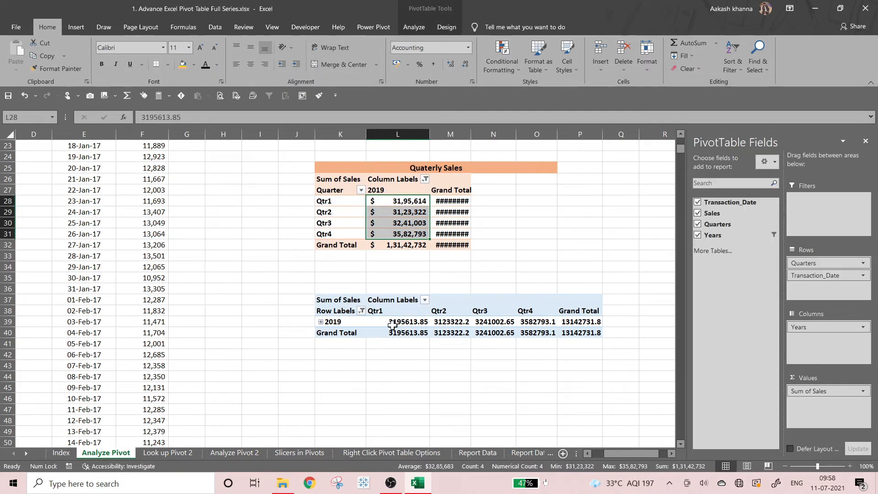
drag(390, 323, 528, 322)
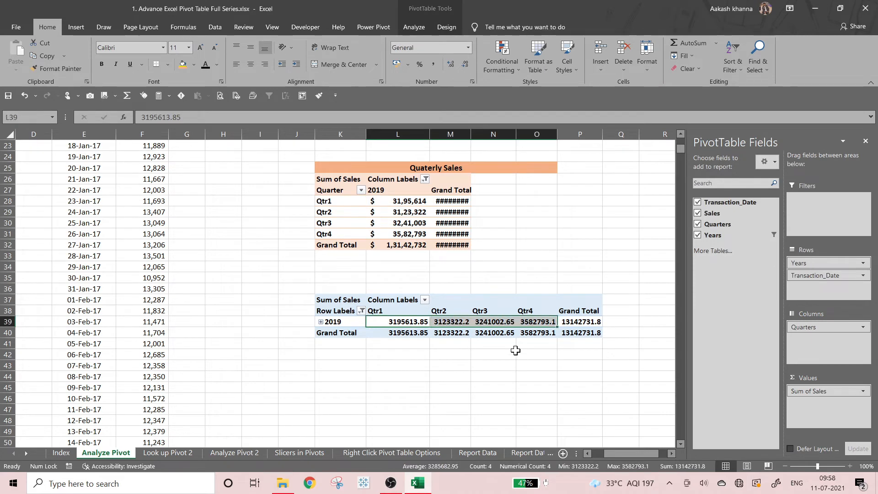
click(514, 354)
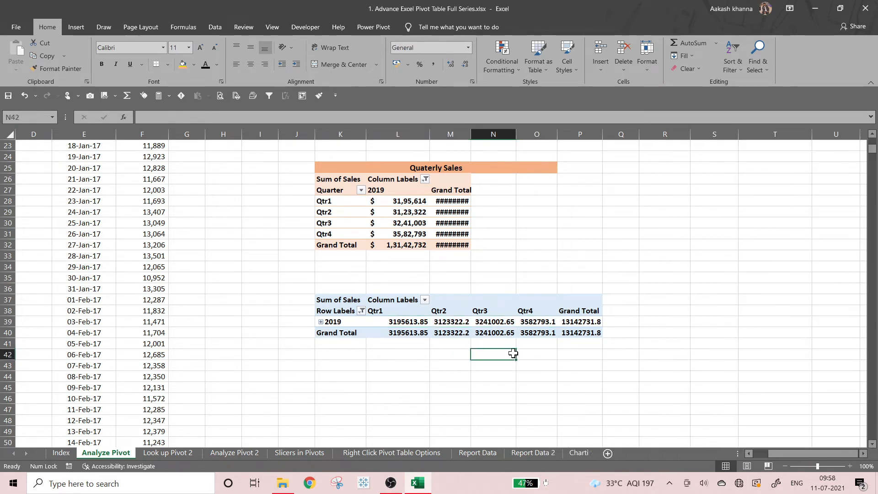
click(422, 246)
click(580, 324)
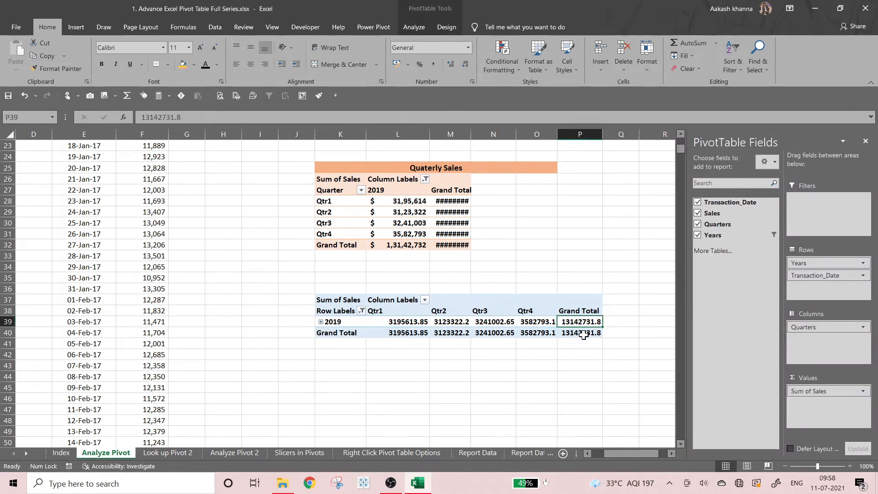
click(583, 335)
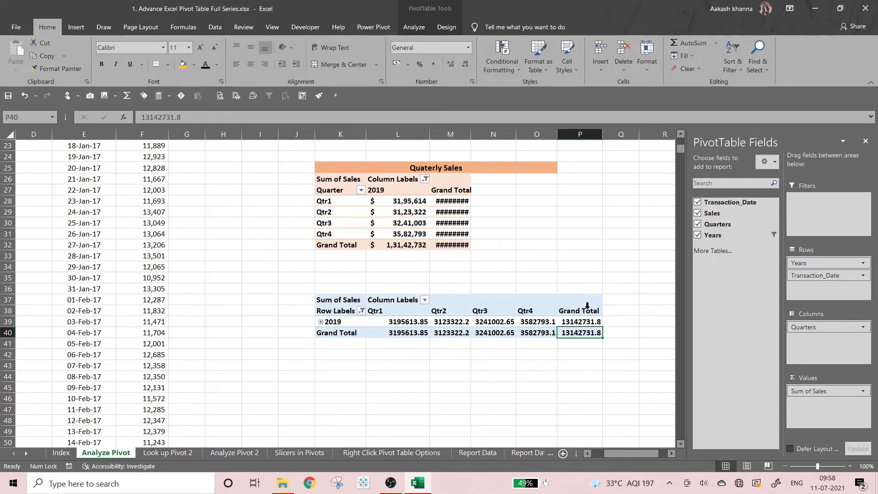
Format the 2019 grand total in the blue pivot table with one decimal place and widen column M to fit its values
click(584, 322)
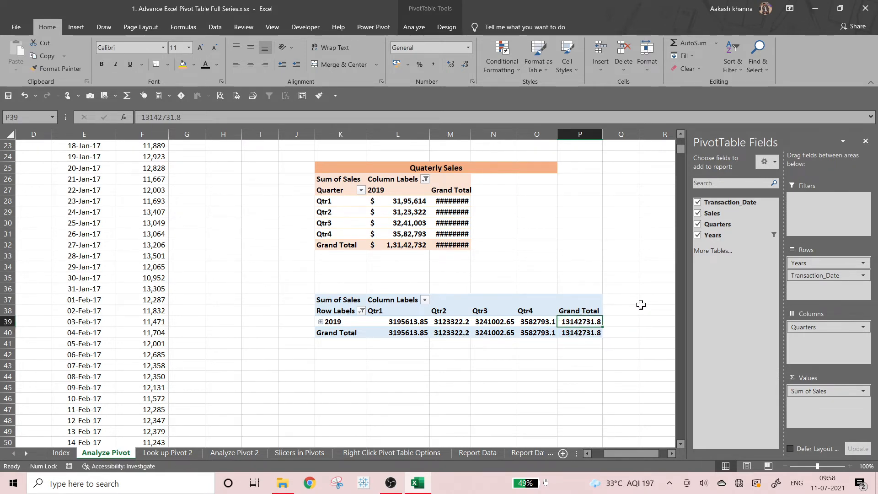
click(465, 64)
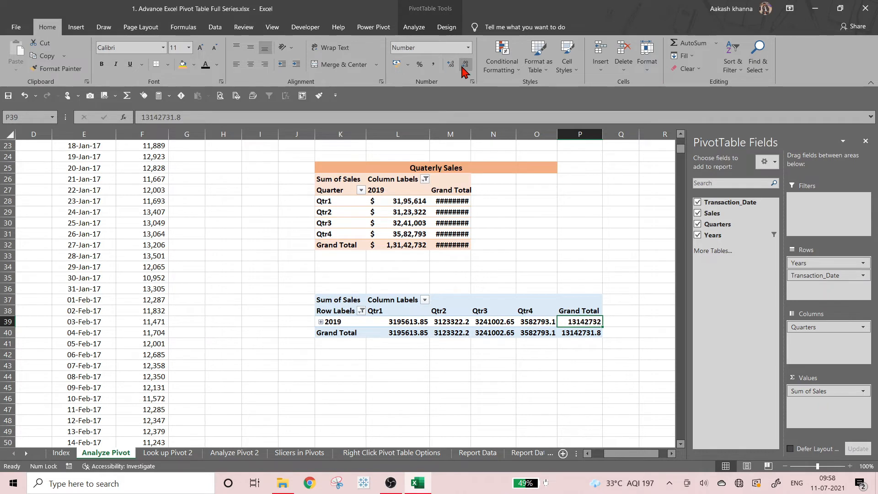
click(452, 66)
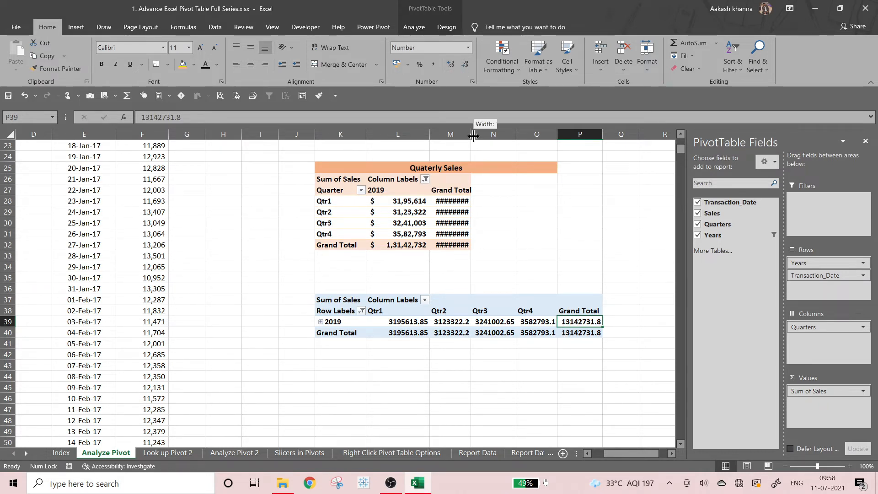
drag(472, 134, 490, 134)
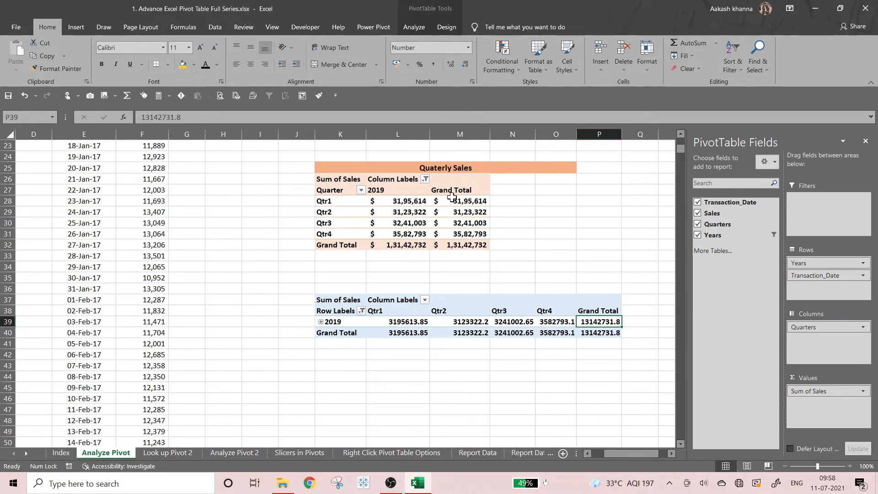
Set the blue pivot table's grand totals to On for Rows Only
mouse_move(401, 214)
mouse_move(444, 204)
click(465, 203)
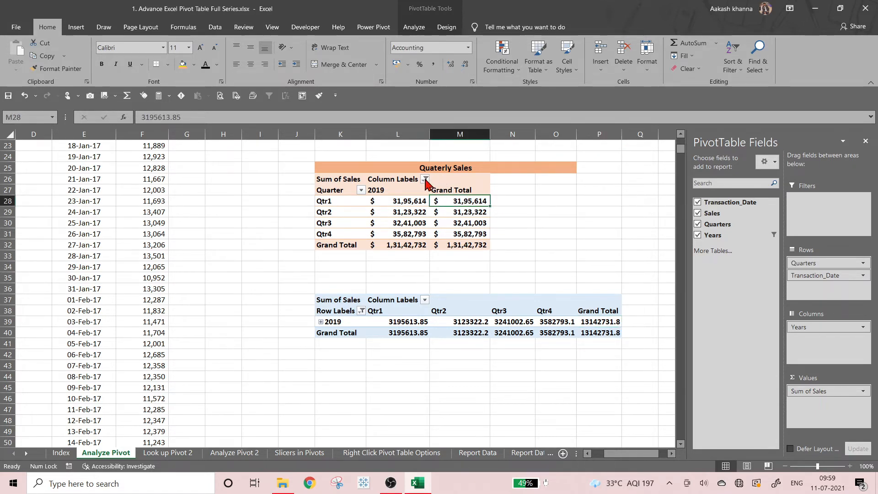
mouse_move(425, 183)
click(381, 326)
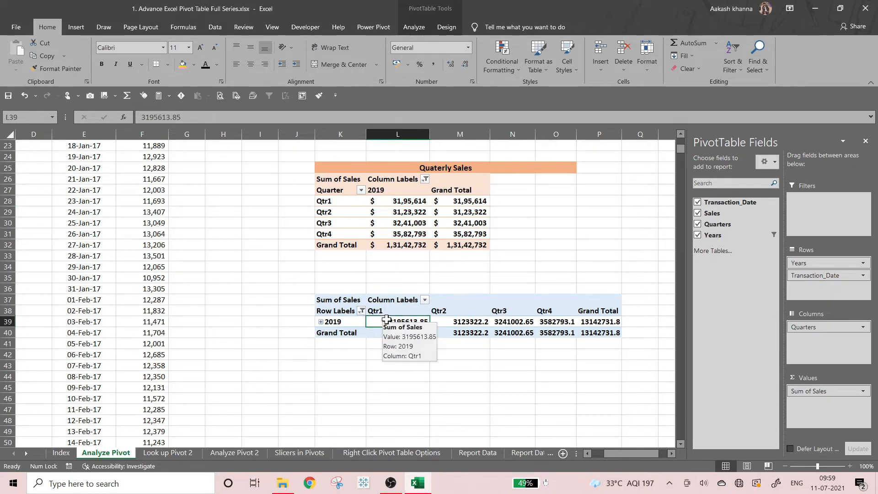
click(444, 35)
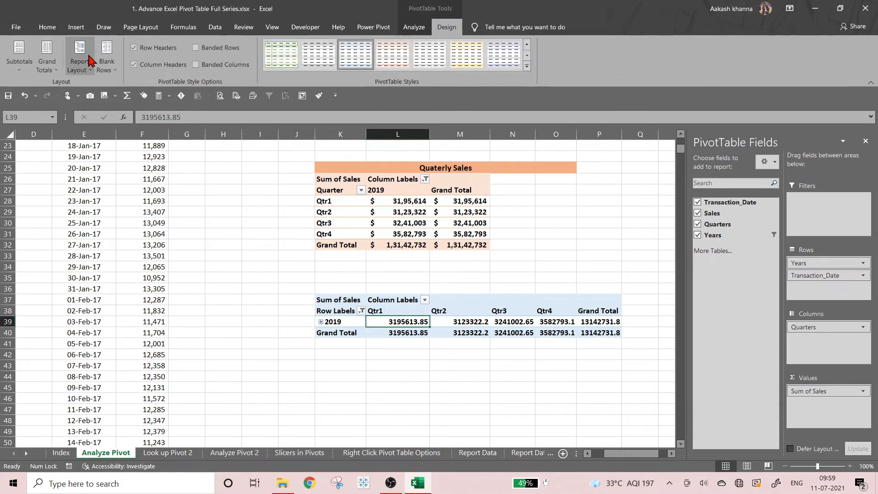
click(76, 67)
click(57, 68)
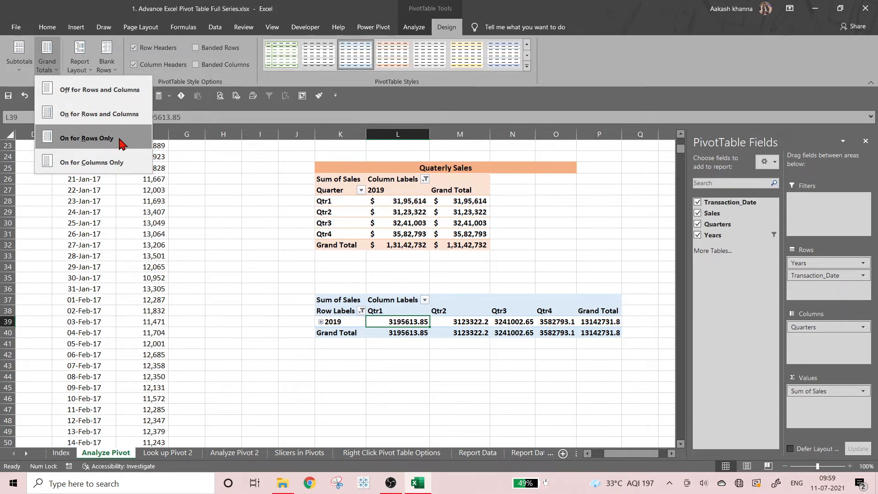
click(119, 140)
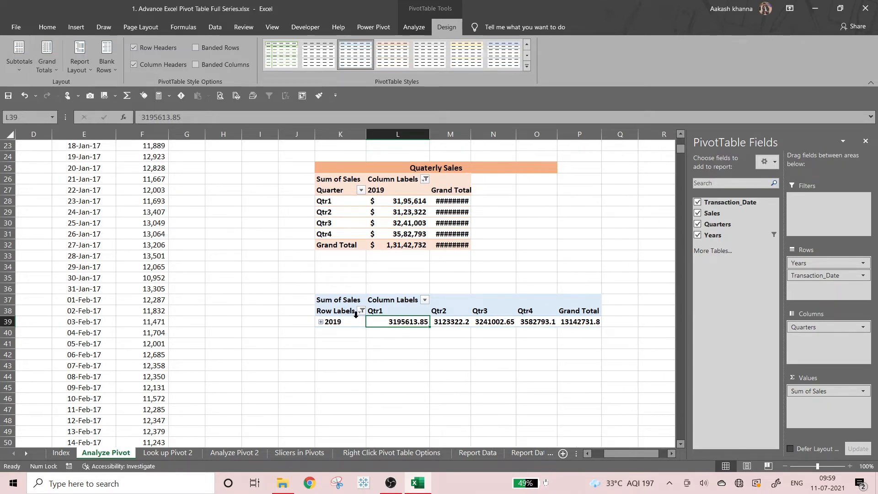
Set the Quaterly Sales pivot table's grand totals to On for Columns Only and check the quarter values in the blue table
click(444, 202)
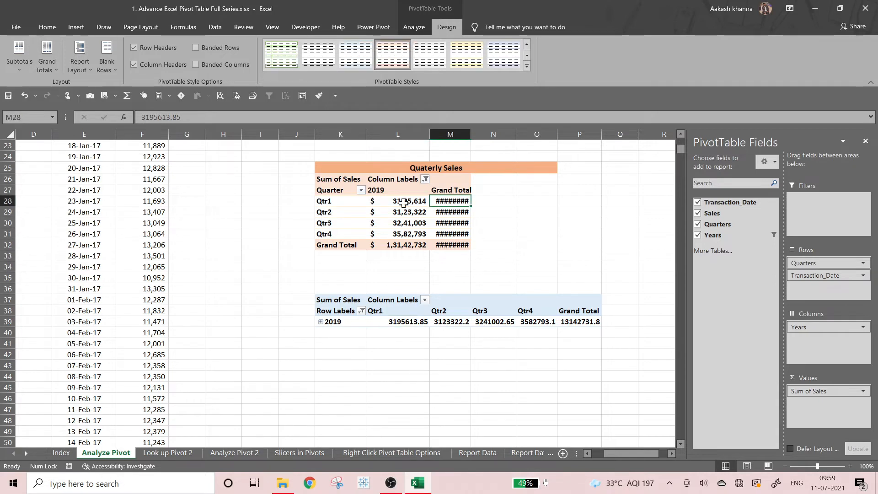
click(48, 67)
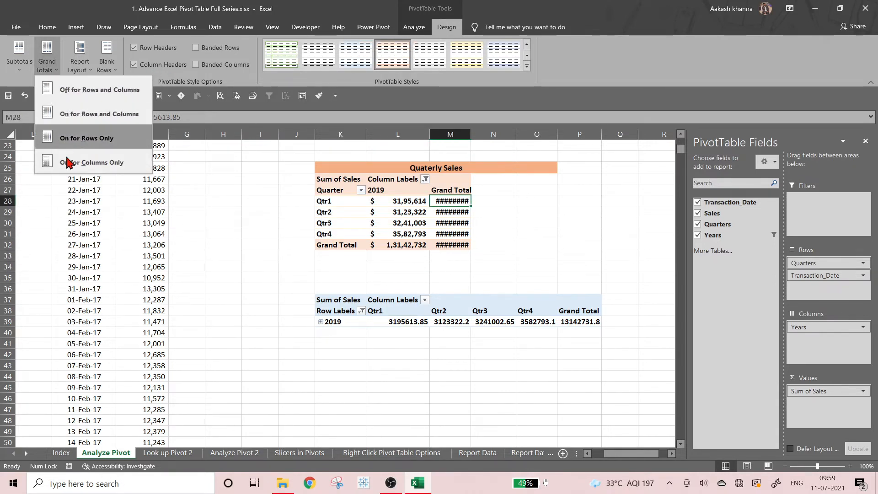
click(68, 163)
click(486, 233)
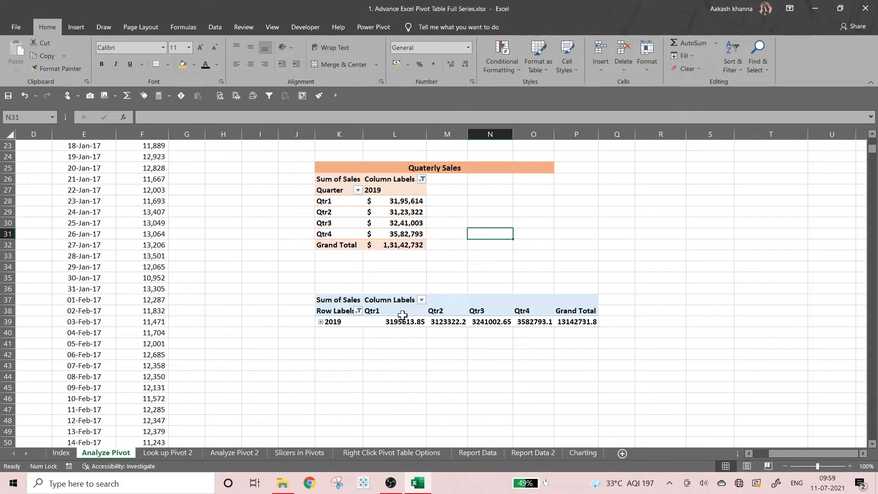
drag(384, 328, 514, 328)
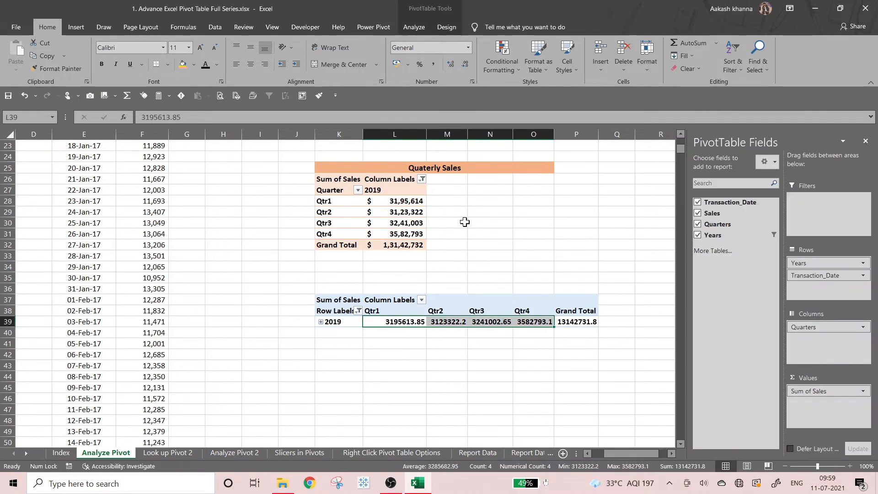
click(462, 223)
Set the Quaterly Sales pivot table's grand totals back to On for Rows and Columns
drag(412, 205, 401, 233)
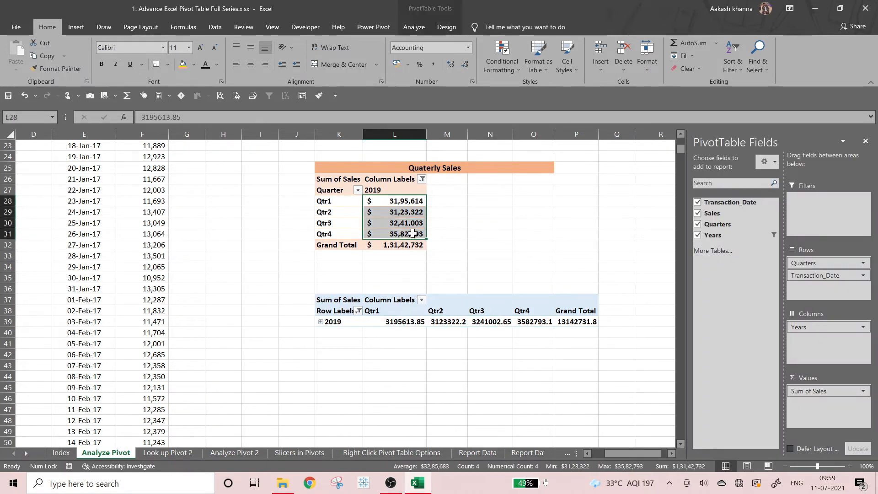
click(446, 27)
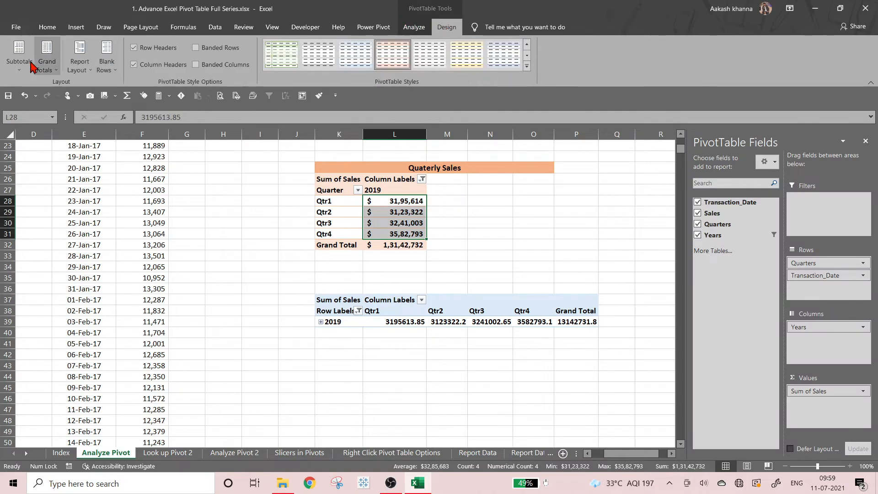
click(51, 64)
click(87, 110)
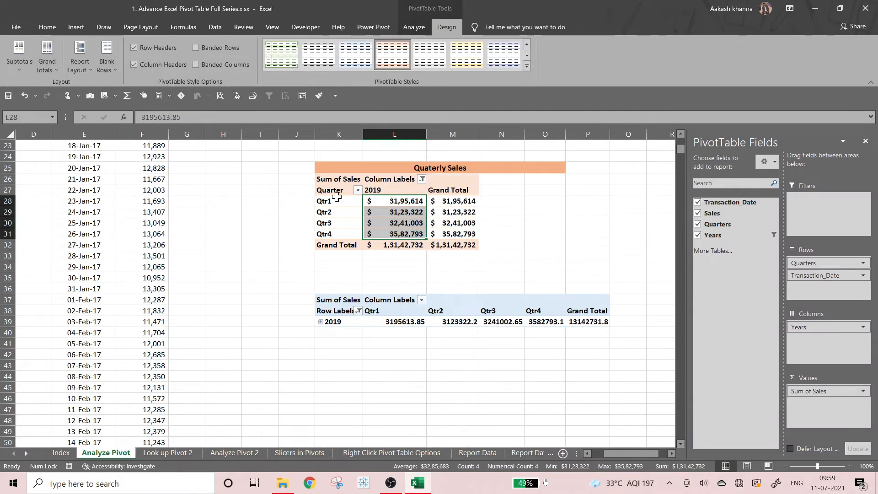
Clear the Years filter from both the Quaterly Sales pivot table and the blue pivot table
click(420, 181)
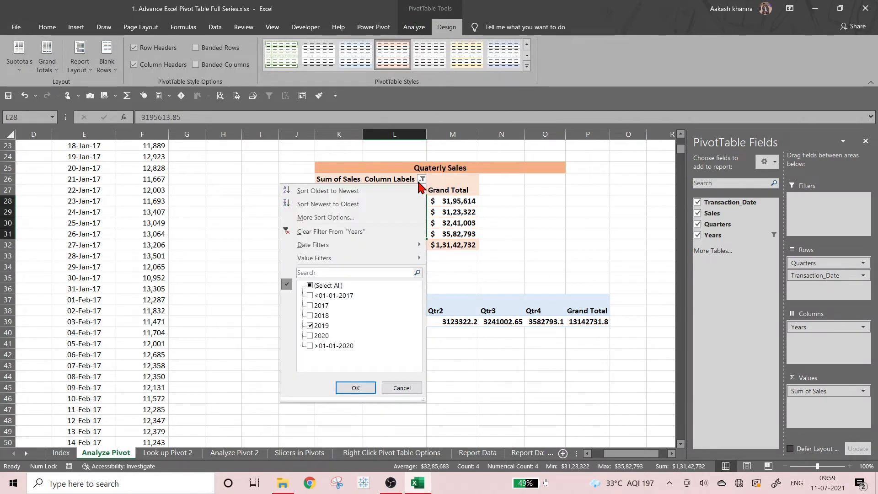
click(347, 228)
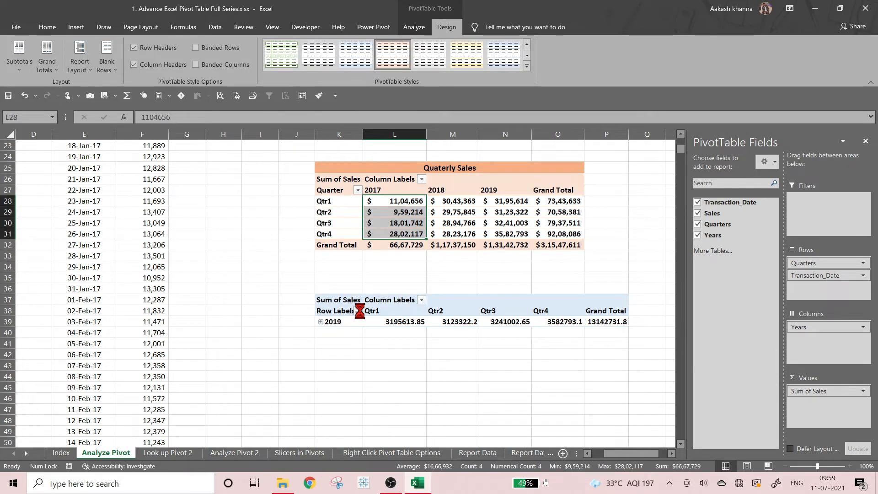
click(358, 311)
click(282, 139)
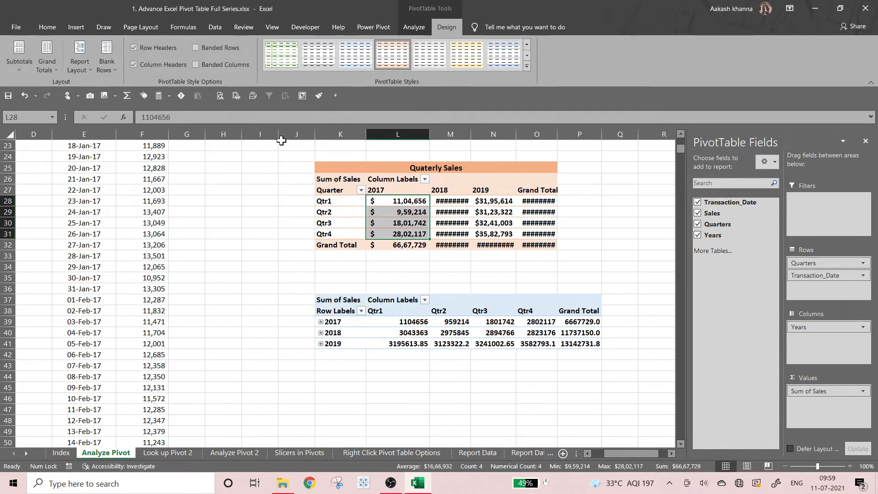
AutoFit the widths of columns M, N and O so the pivot table amounts fit
click(501, 268)
double_click(470, 134)
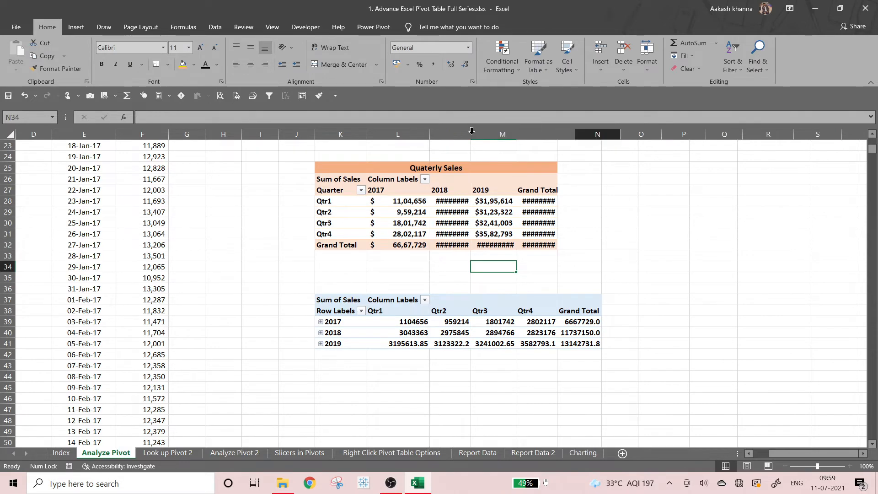
double_click(620, 134)
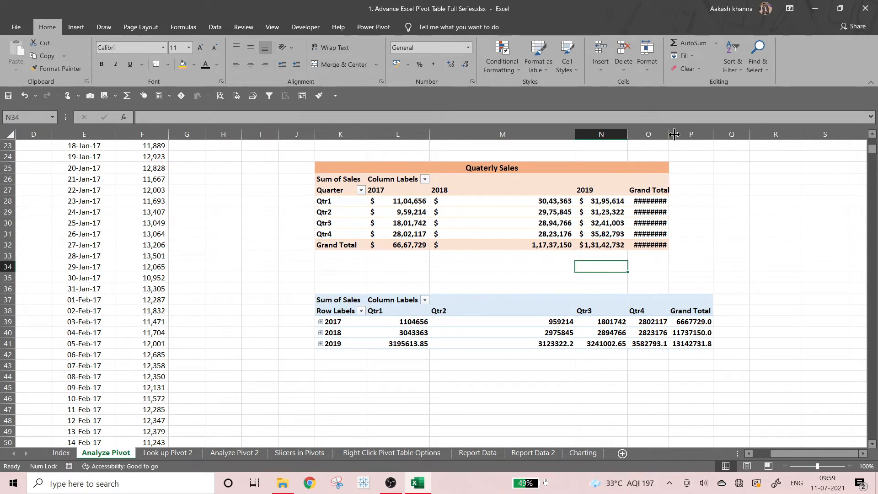
double_click(669, 134)
click(669, 278)
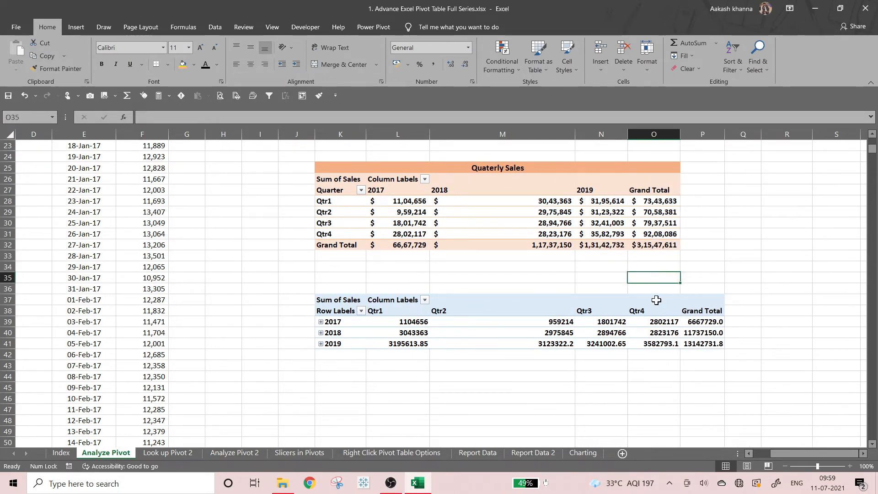
Rename the Row Labels header of the blue pivot table as Year
scroll(656, 299, up, 7)
scroll(655, 300, down, 5)
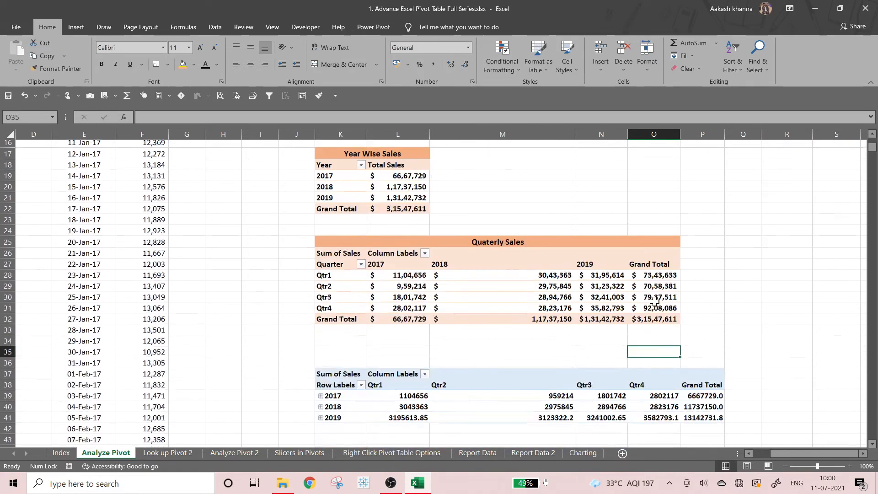
scroll(655, 299, down, 2)
click(344, 343)
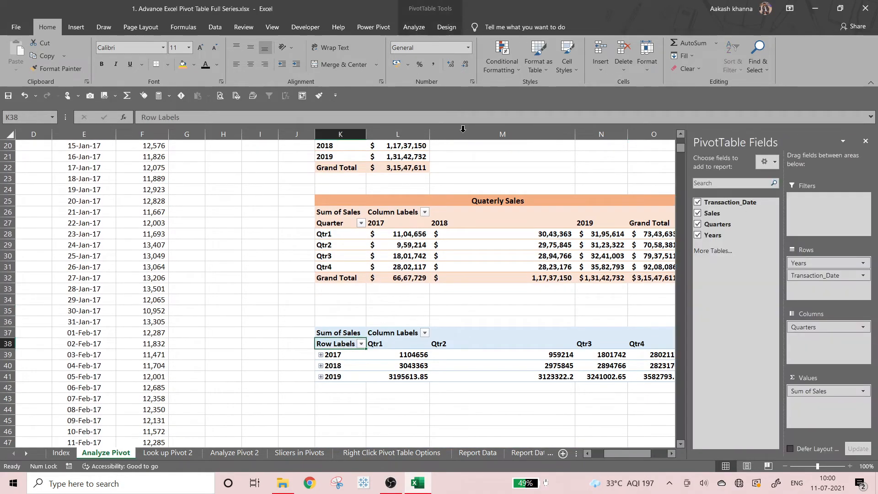
text(Year)
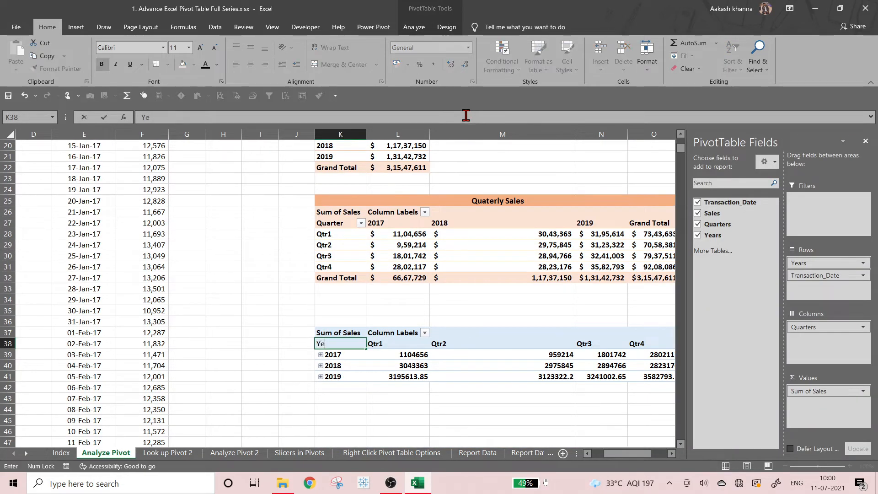
Rename the blue pivot table's Sum of Sales header as SalesWIse
key(Right)
key(Up)
key(Left)
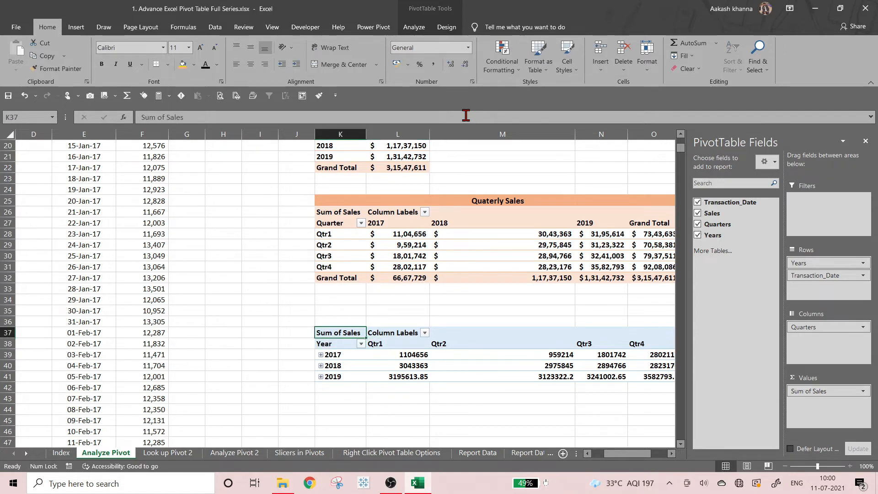
text(Sales)
key(Return)
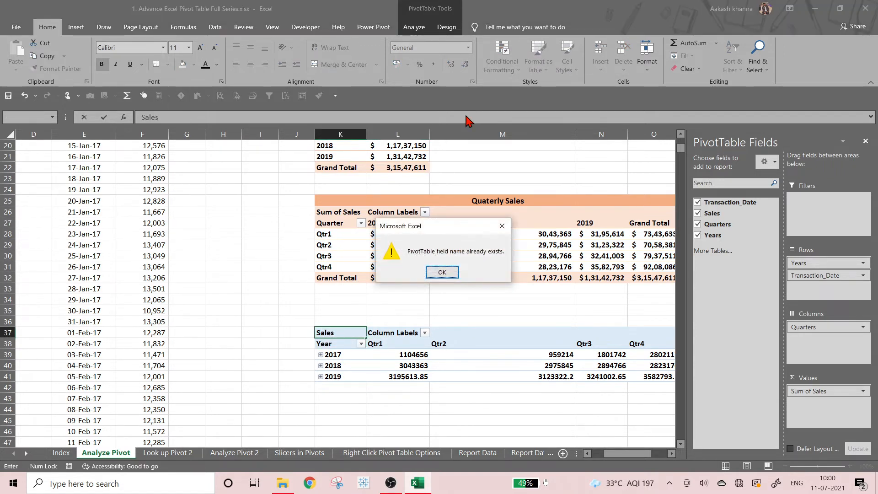
key(Return)
text(WIse)
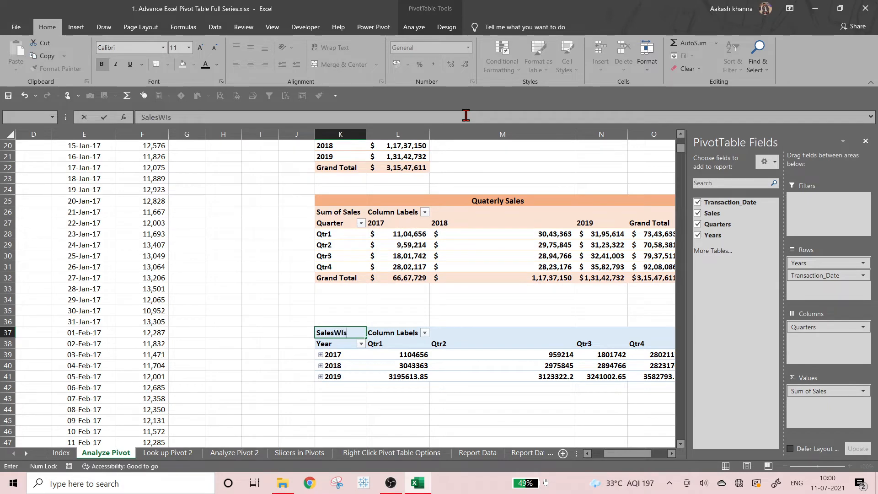
key(Return)
Rename the Sum of Sales header of the Quaterly Sales pivot table as Sales Wise
key(Right)
key(Up)
key(Up)
key(Up)
key(Up)
key(Up)
key(Up)
key(Up)
key(Up)
key(Up)
key(Up)
key(Up)
key(Up)
key(Up)
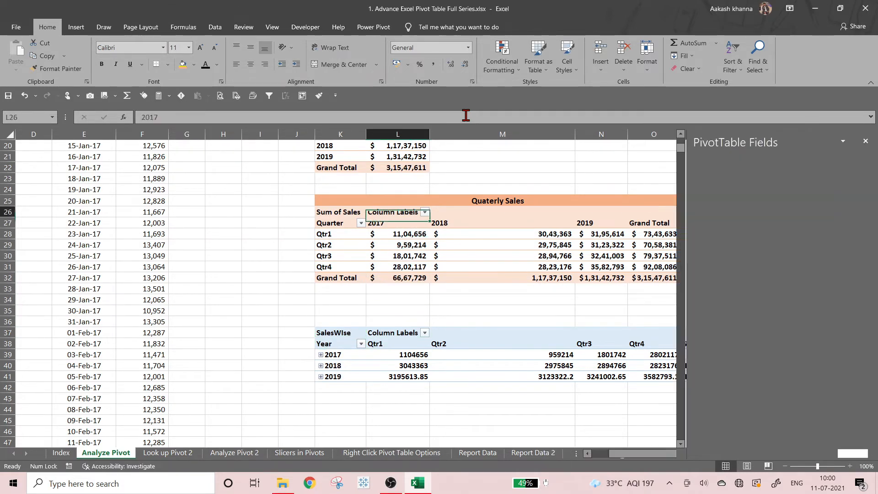
key(Left)
key(Up)
key(Right)
key(Down)
key(Down)
key(Left)
key(Right)
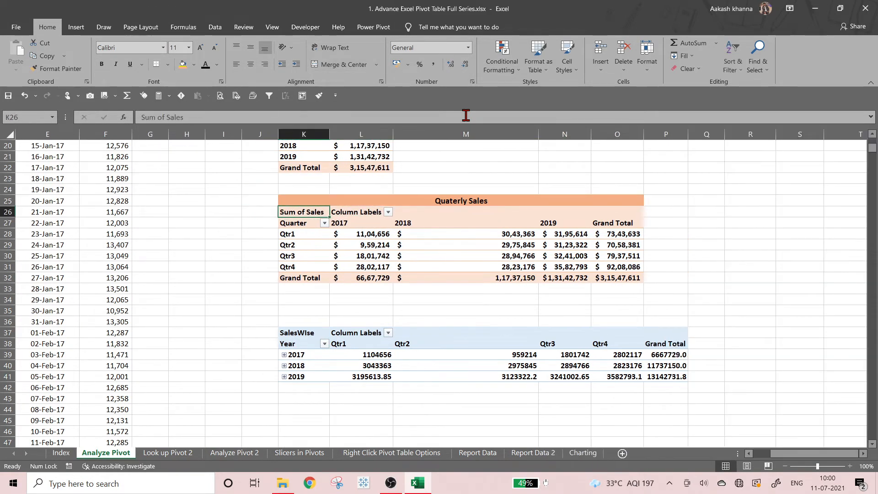
text(Sales Wi)
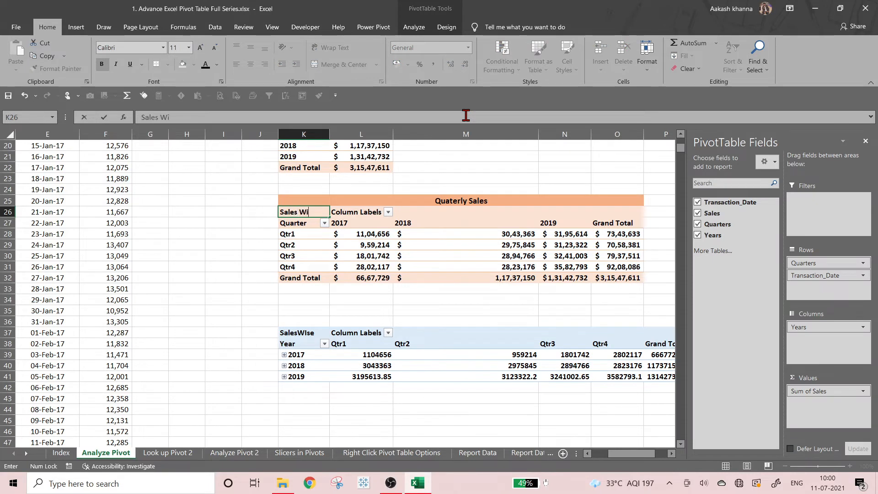
key(Return)
Bold the "Change the Color of pivot table to orange" item in the question list
key(Right)
key(Up)
key(Up)
key(Right)
key(Up)
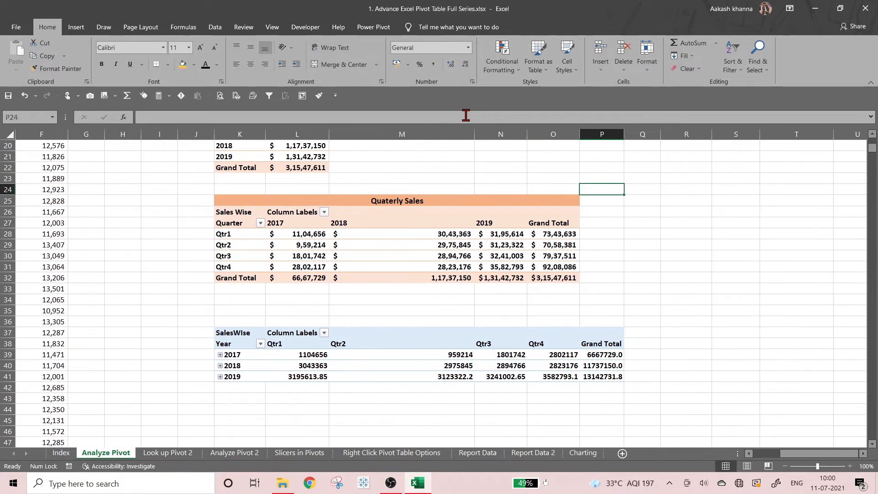
key(Left)
key(Left)
key(Up)
key(Up)
key(Up)
key(Up)
key(Up)
key(Up)
key(Up)
key(Up)
key(Up)
key(Up)
key(Up)
key(Up)
key(Up)
key(Up)
key(Up)
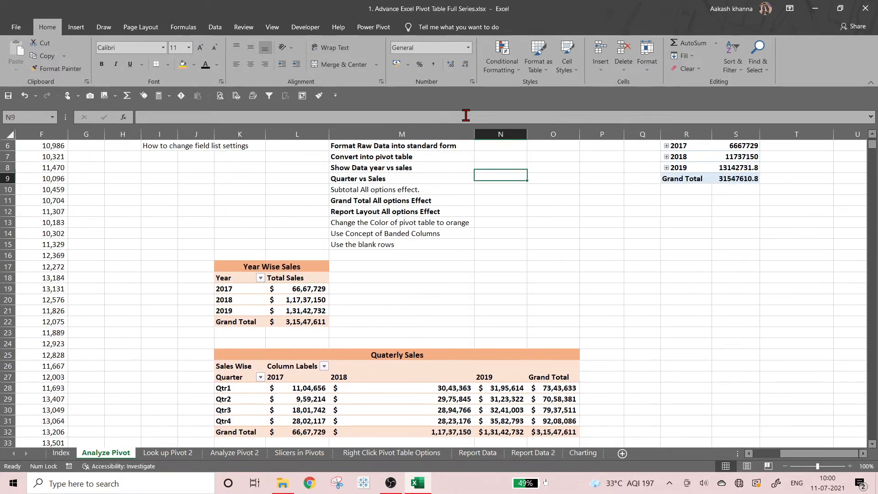
key(Left)
key(Down)
key(Down)
key(Down)
key(Down)
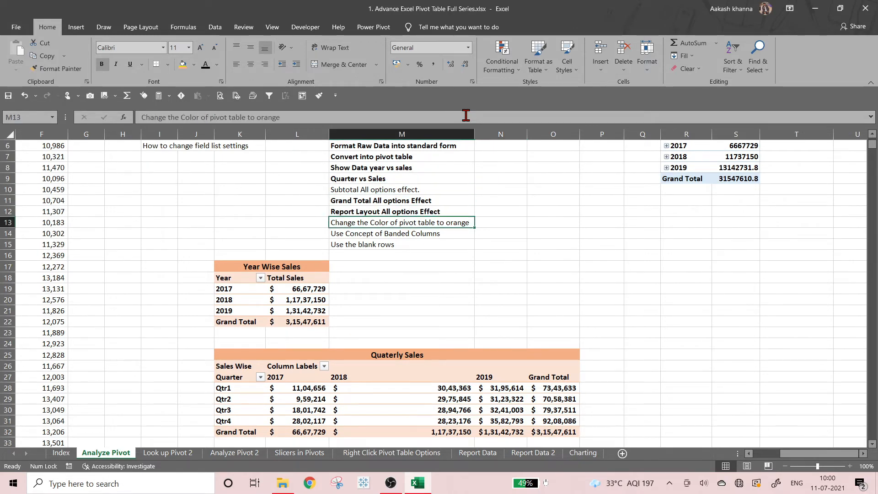
key(ctrl+b)
Turn on Banded Columns for the blue SalesWIse pivot table
key(Down)
key(Down)
key(Down)
key(Down)
key(Down)
key(Down)
key(Down)
key(Down)
key(Down)
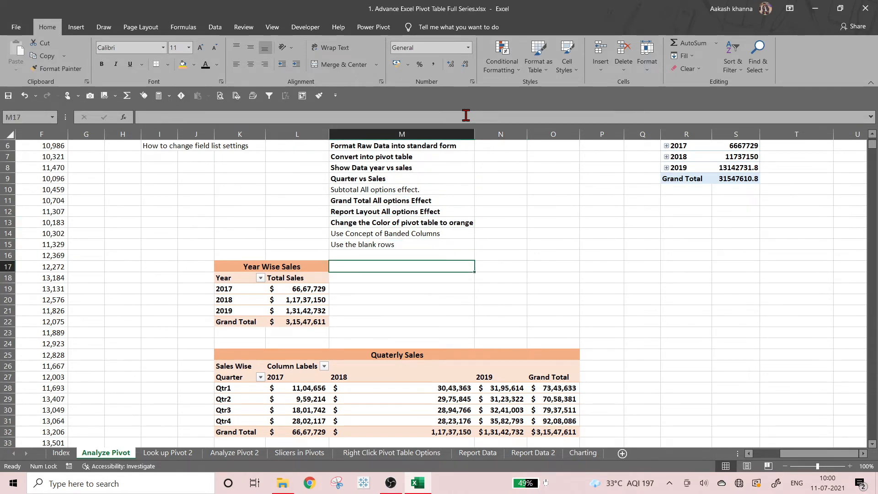
key(Down)
key(Down)
key(Down)
key(Down)
key(Down)
key(Down)
key(Down)
key(Down)
key(Down)
key(Down)
key(Down)
key(Down)
key(Down)
key(Down)
key(Down)
key(Down)
key(Down)
key(Down)
key(Down)
key(Down)
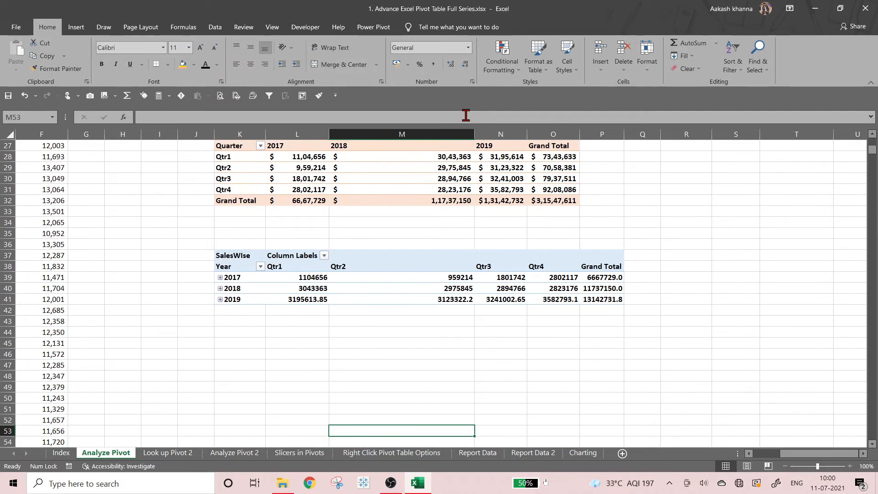
key(Left)
key(Left)
key(Up)
key(Up)
key(Right)
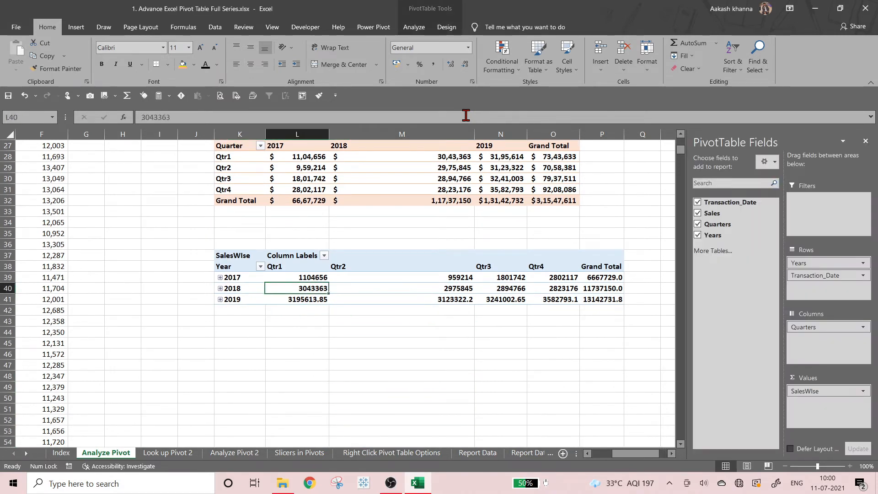
key(Up)
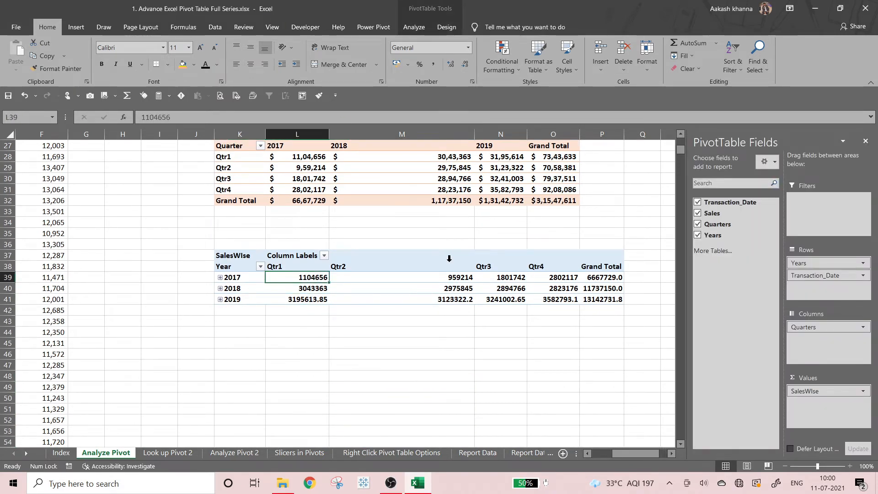
click(446, 27)
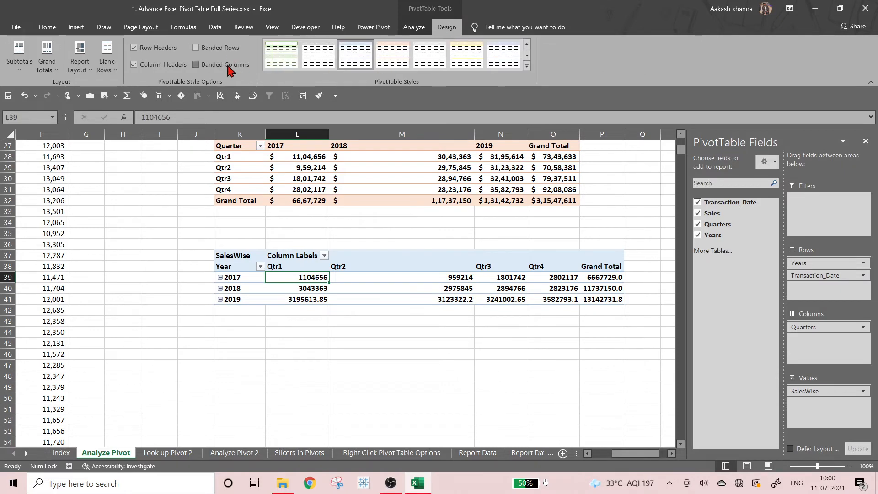
click(241, 319)
Apply the Light Green, Pivot Style Medium 14 style to the SalesWIse pivot table
click(249, 275)
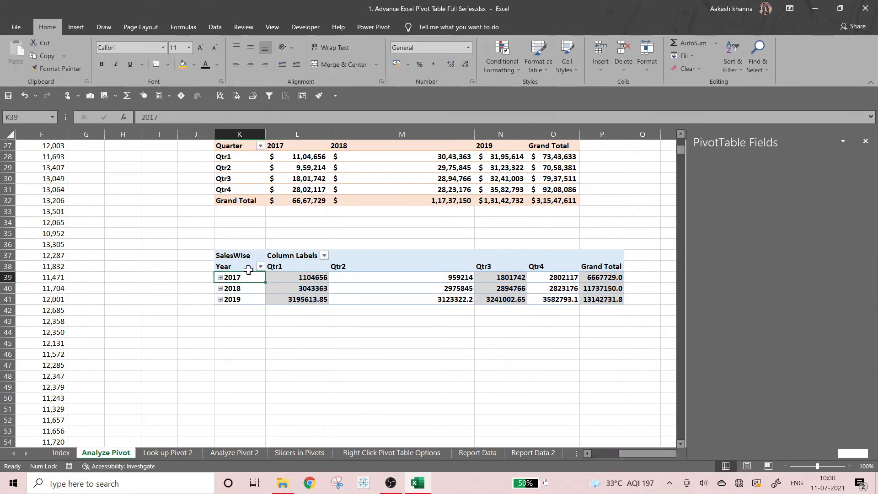
click(526, 77)
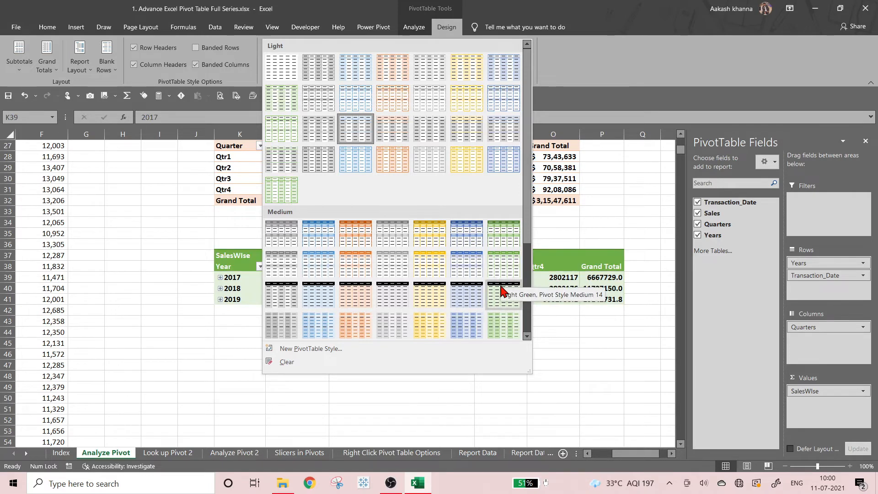
click(503, 290)
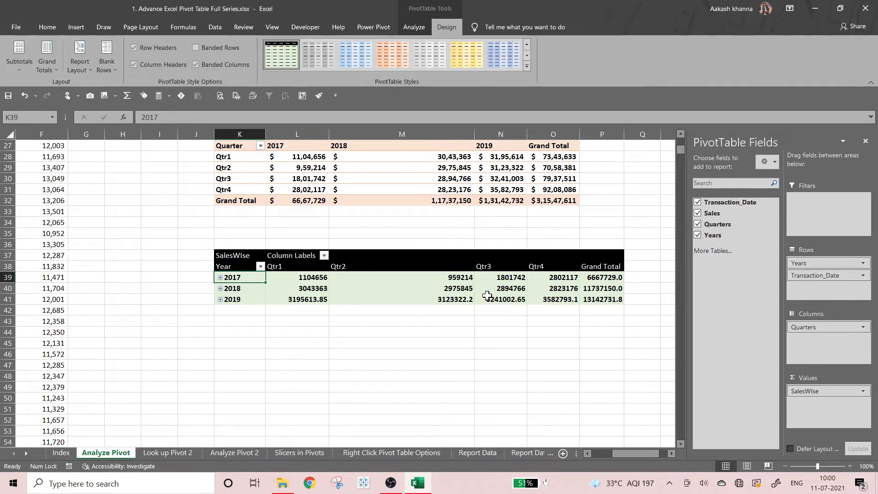
scroll(413, 337, up, 3)
click(413, 337)
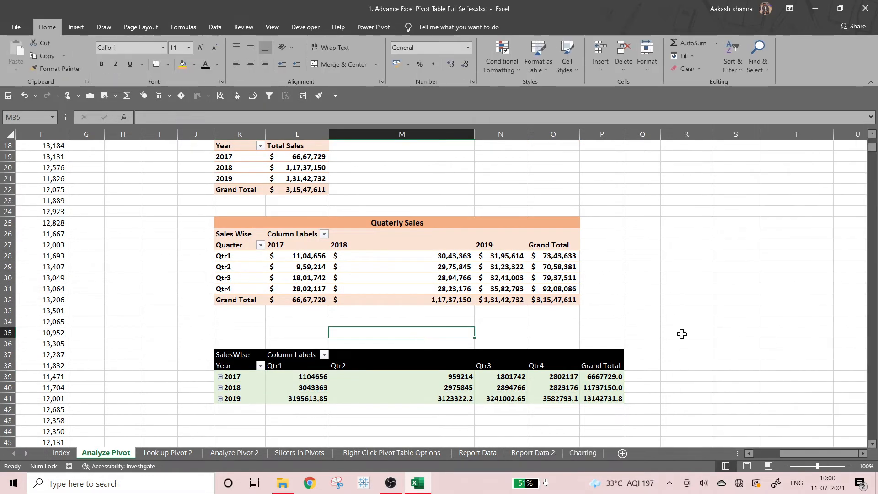
Format the SalesWIse pivot table's amounts in L39:P41 as US dollar accounting values without decimals
drag(301, 376, 602, 398)
click(50, 28)
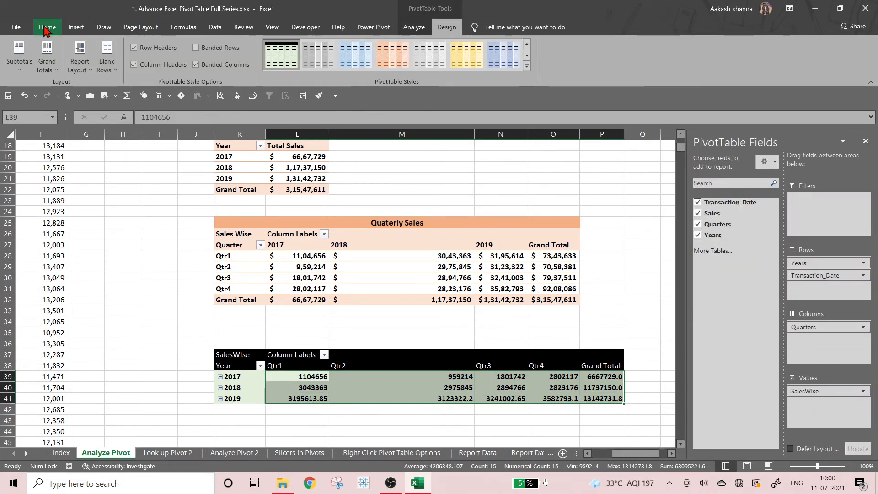
click(407, 67)
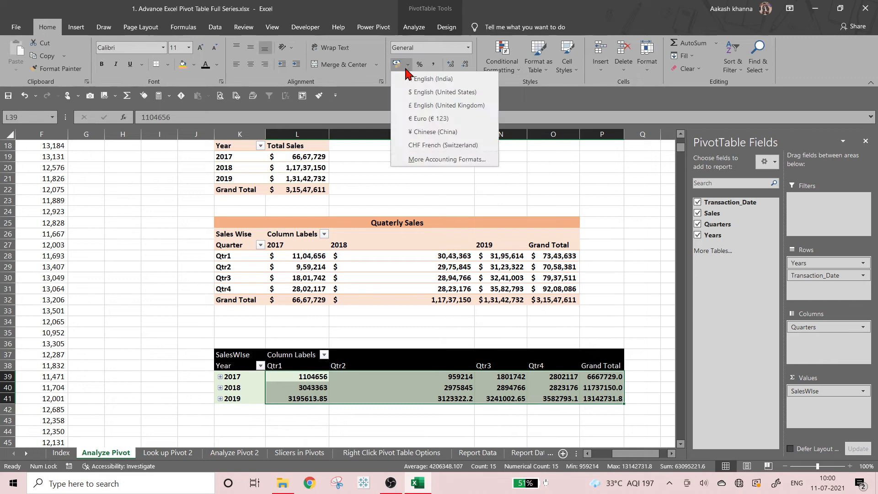
click(414, 104)
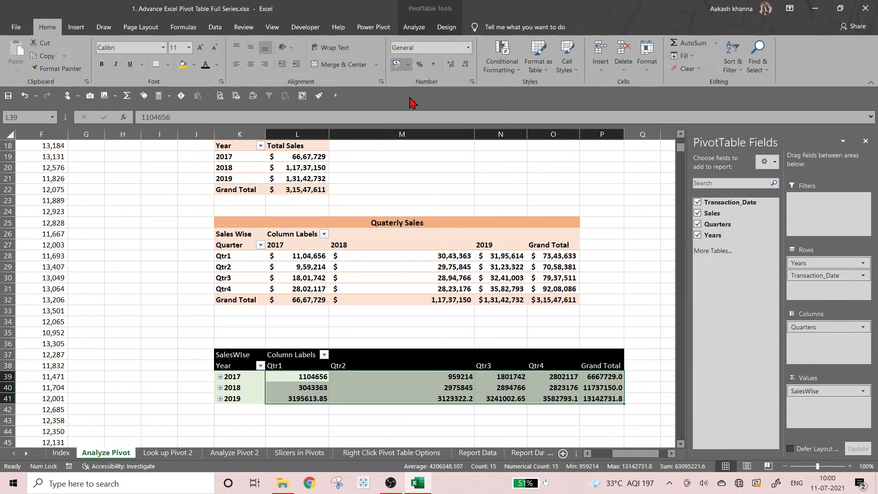
click(465, 64)
click(465, 64)
click(617, 259)
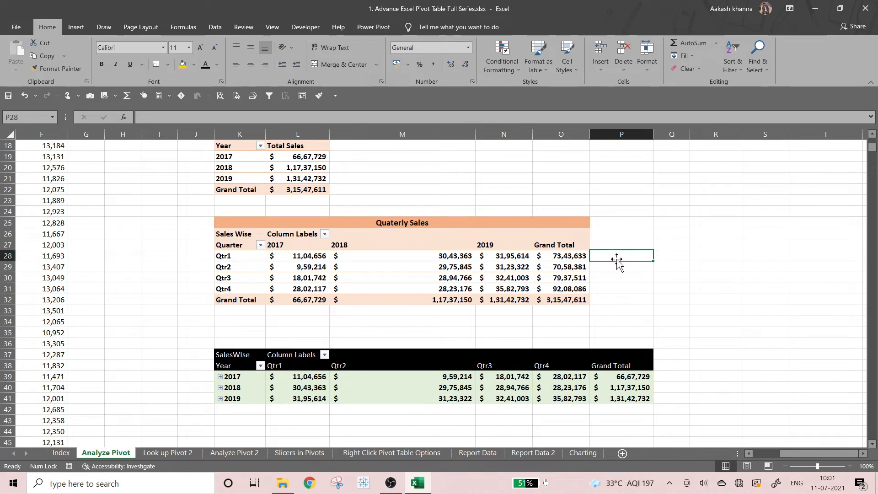
Bold the "Use Concept of Banded Columns" item in the question list
scroll(805, 273, up, 6)
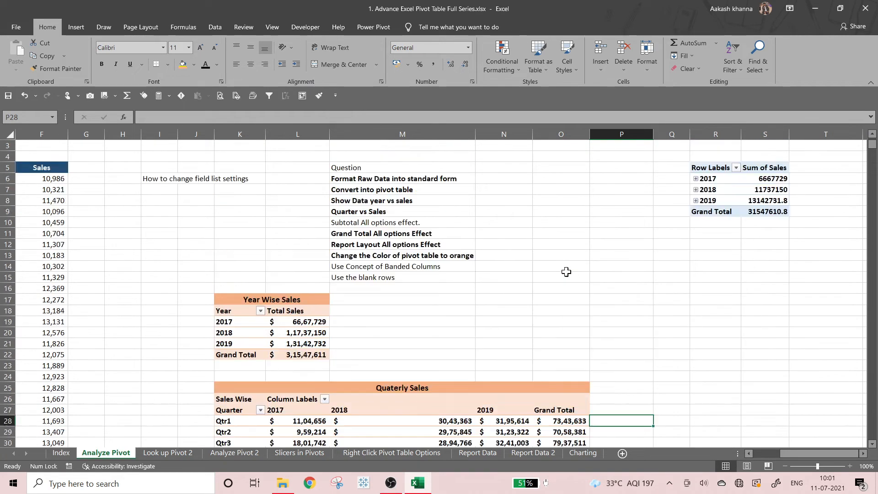
click(421, 290)
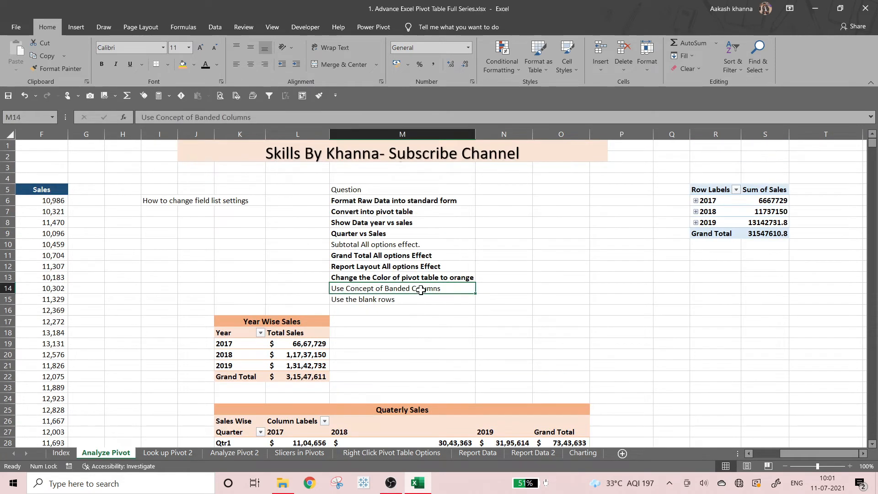
key(ctrl+b)
Review the question list and the year-wise and quarterly pivot tables below it
scroll(467, 301, down, 3)
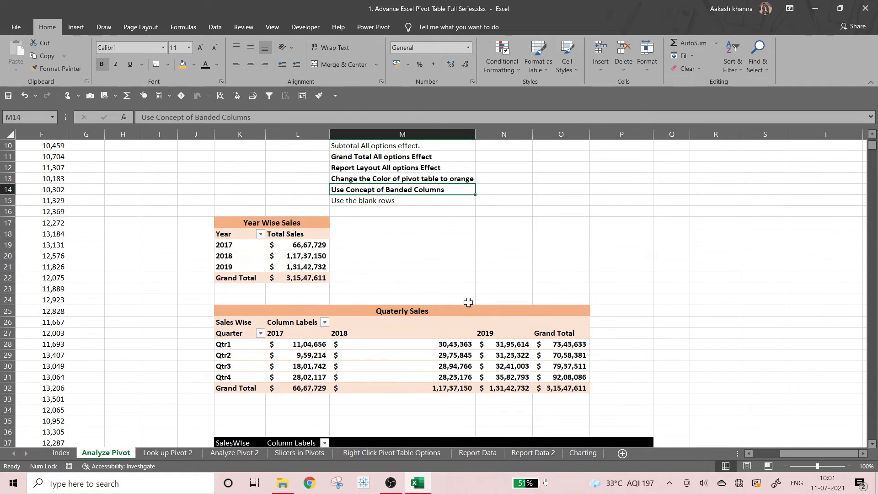
scroll(469, 303, down, 3)
scroll(465, 316, up, 2)
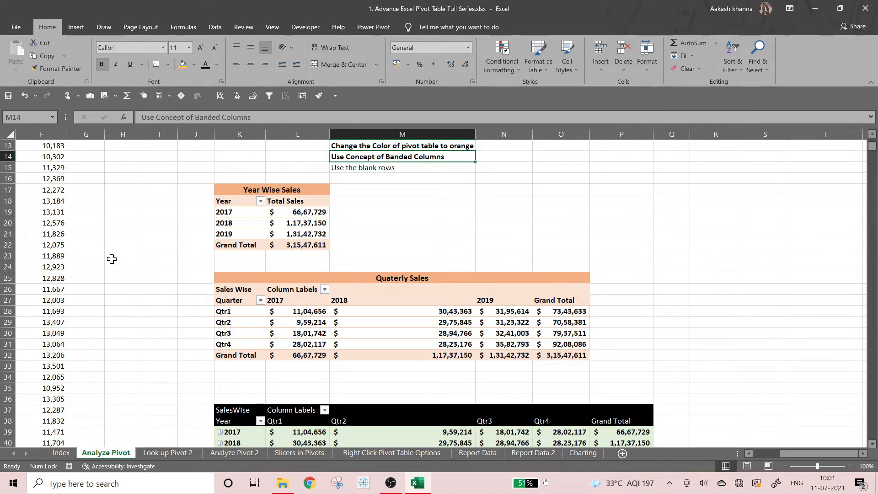
scroll(143, 284, down, 2)
scroll(294, 308, up, 3)
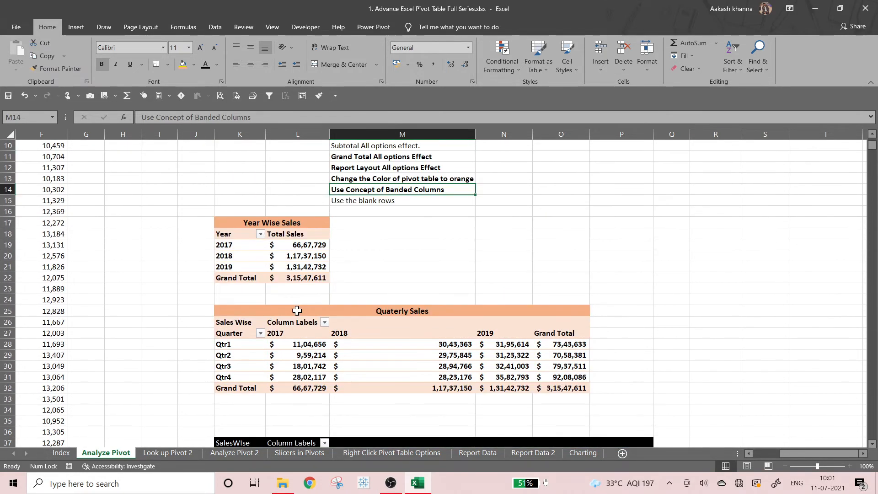
scroll(348, 298, down, 2)
mouse_move(351, 305)
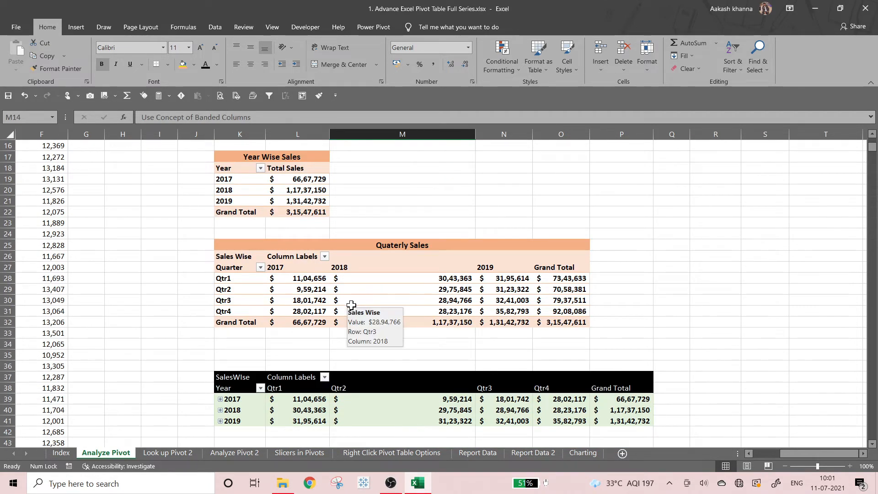
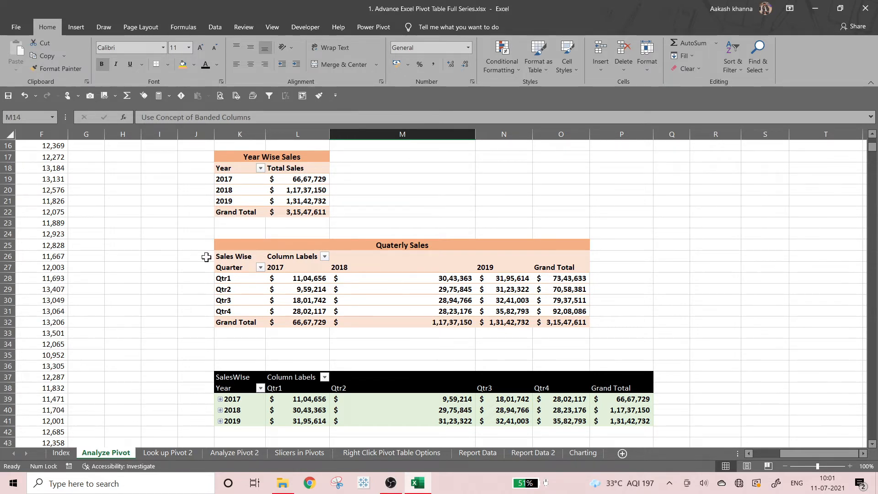
scroll(336, 259, up, 2)
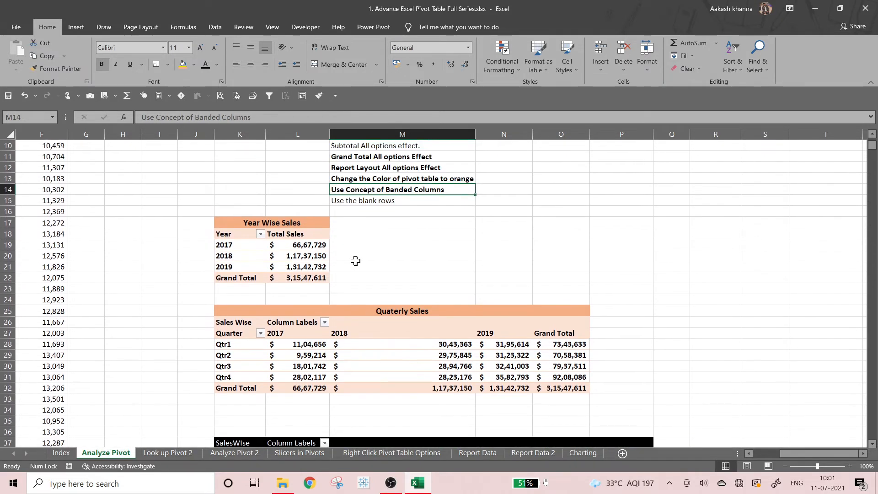
click(371, 256)
scroll(421, 287, down, 2)
scroll(487, 229, up, 5)
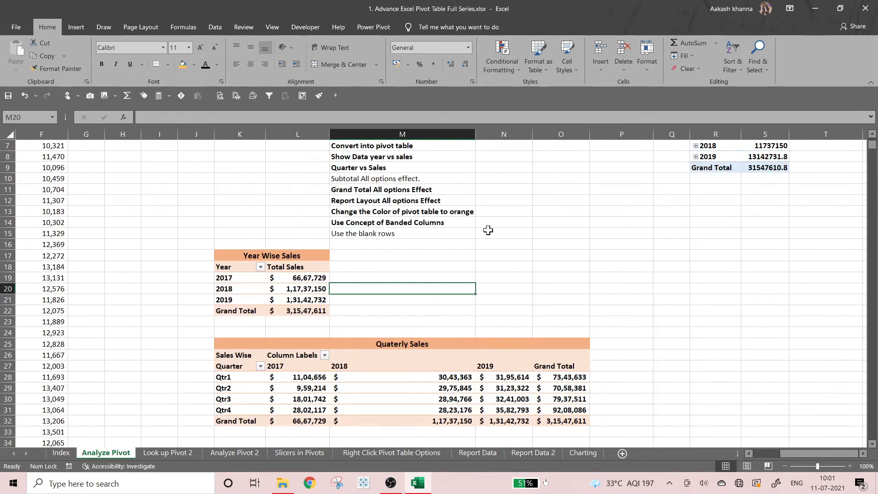
scroll(422, 296, down, 3)
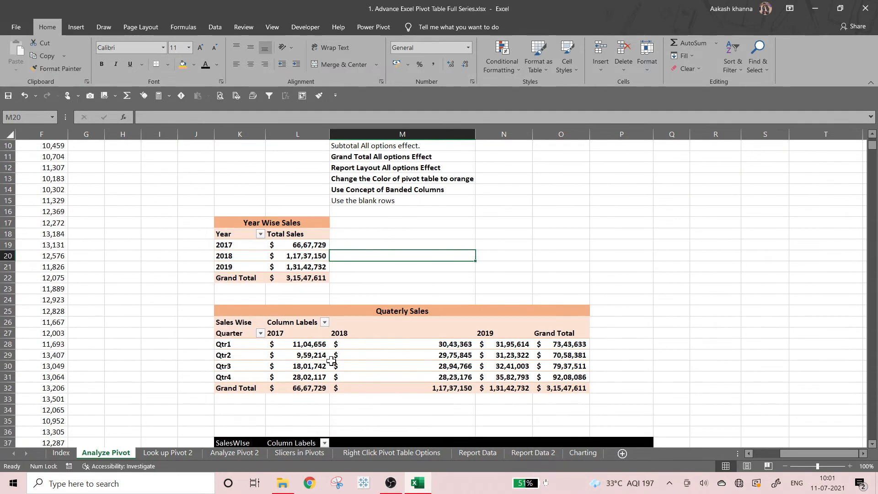
In the SalesWIse pivot table, move the Years field to the report filters and the Quarters field to the rows
scroll(331, 361, down, 3)
click(339, 268)
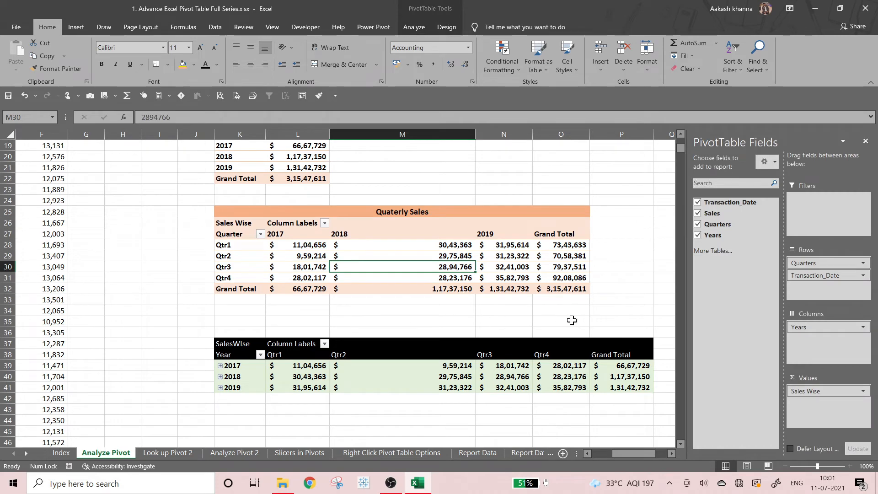
click(327, 377)
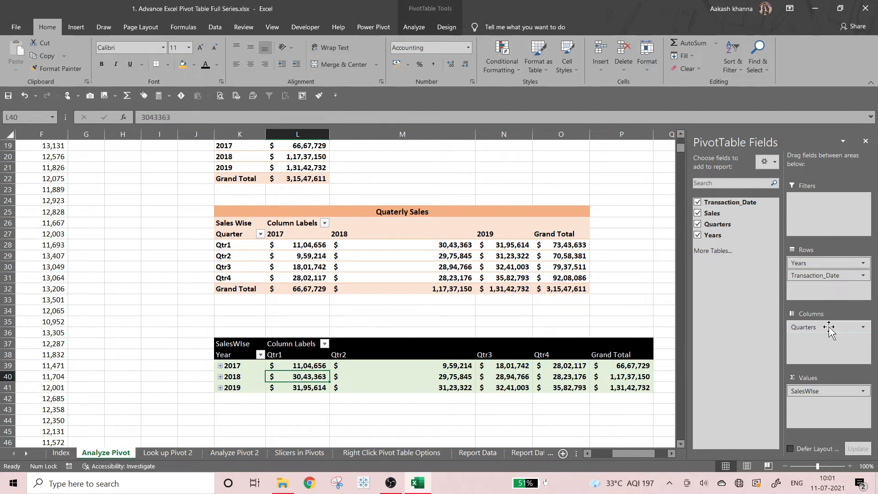
drag(817, 263, 814, 204)
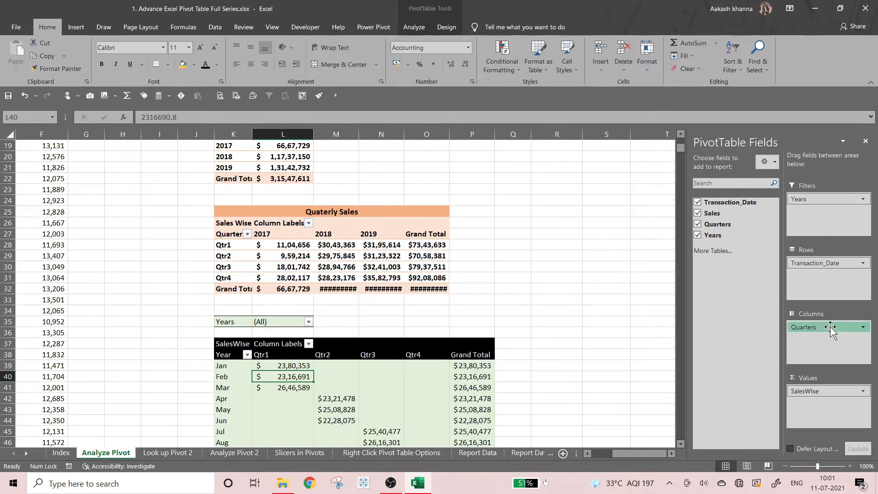
drag(830, 327, 823, 260)
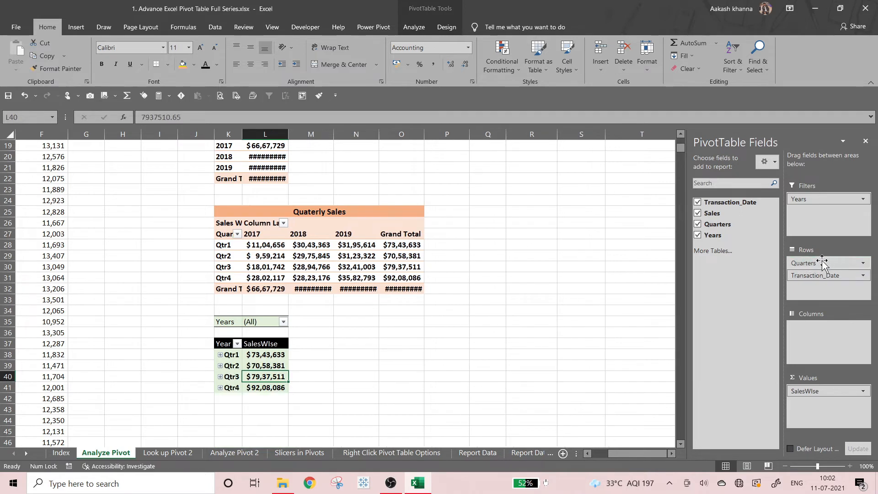
Check the Years filter items without changing them, and move the Years field from the report filters to the columns
click(311, 344)
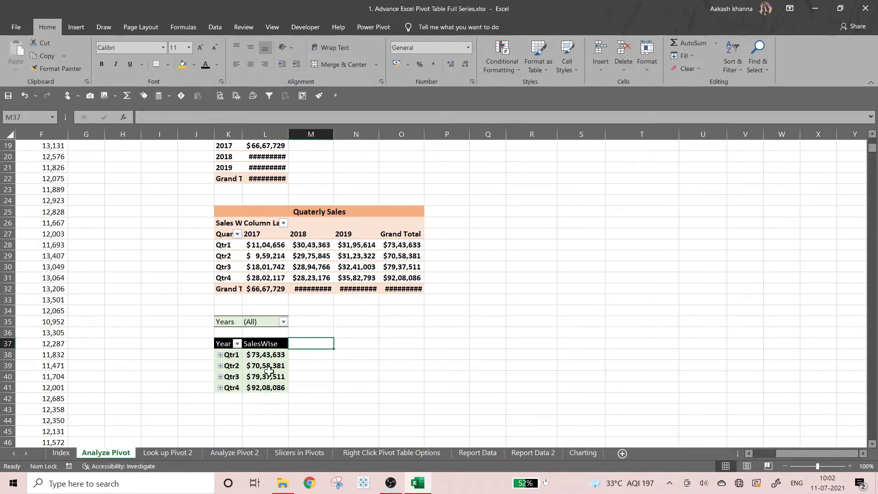
click(222, 356)
click(220, 355)
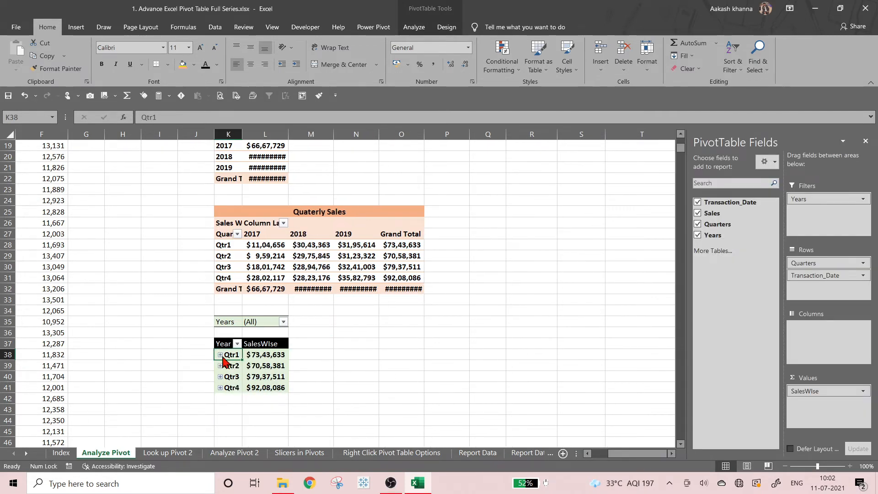
click(283, 323)
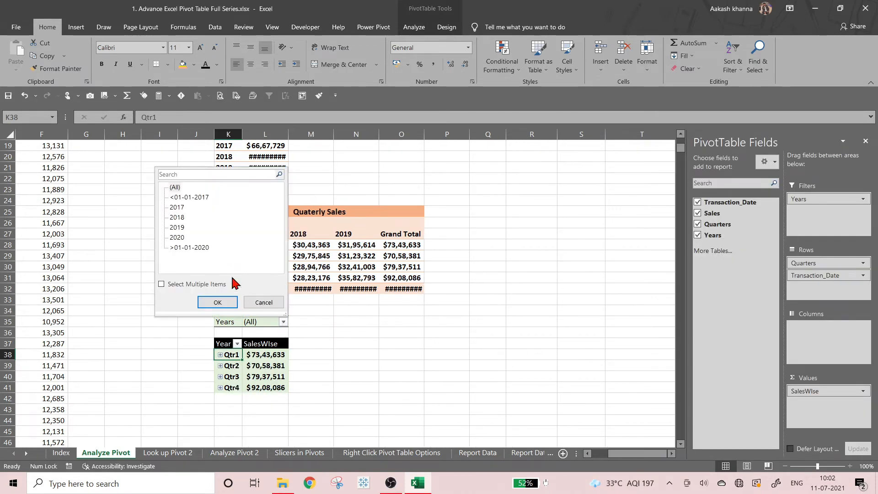
click(261, 302)
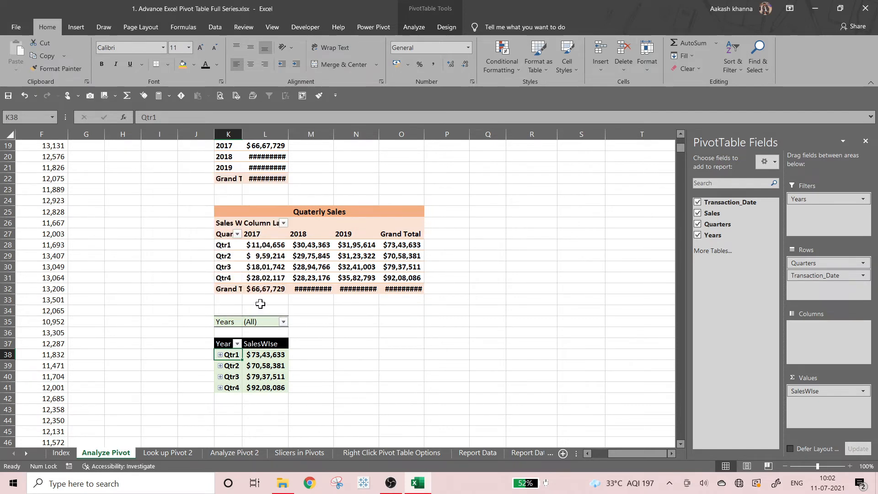
drag(823, 209, 806, 342)
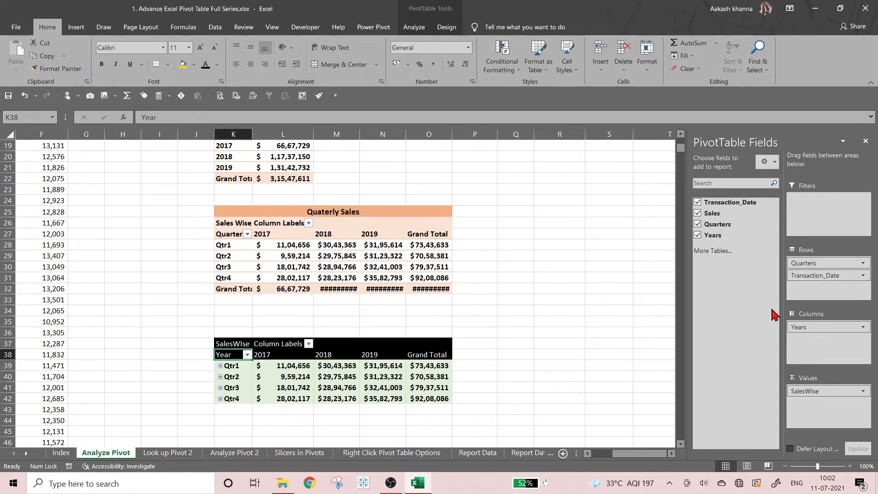
Review the Show Values As calculations available for the SalesWIse amounts, and refresh the pivot table
right_click(279, 378)
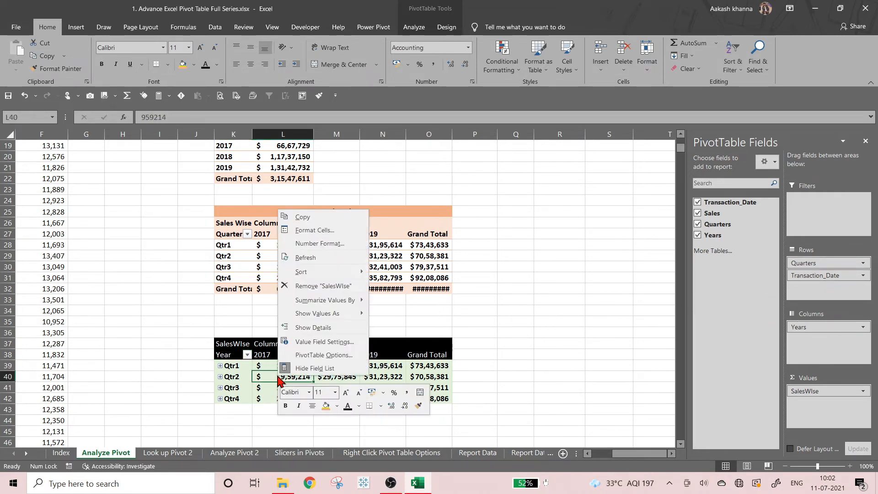
mouse_move(339, 314)
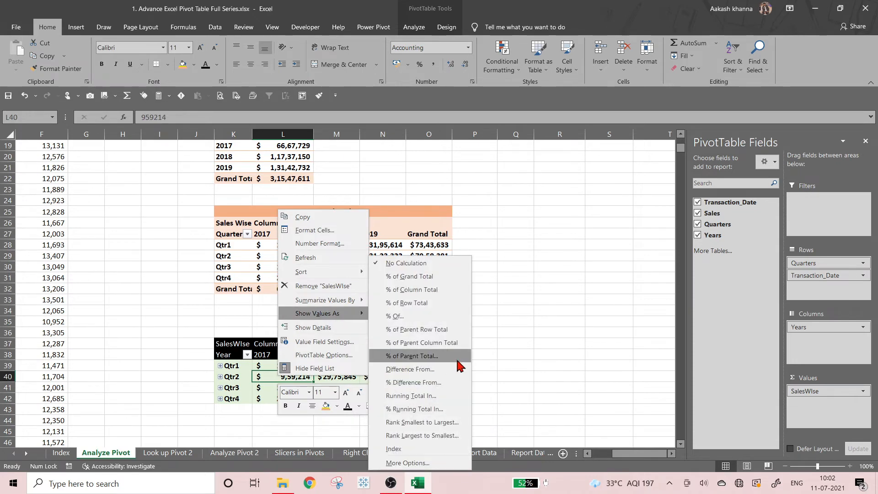
click(511, 371)
right_click(380, 366)
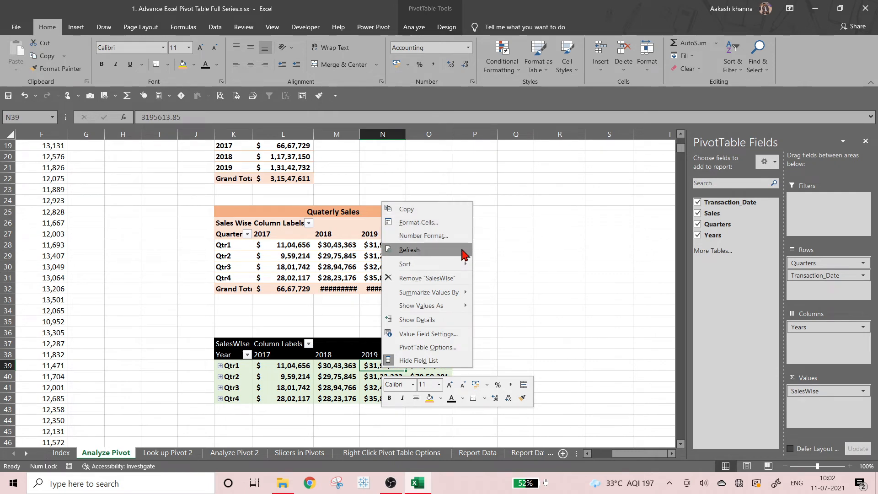
click(463, 253)
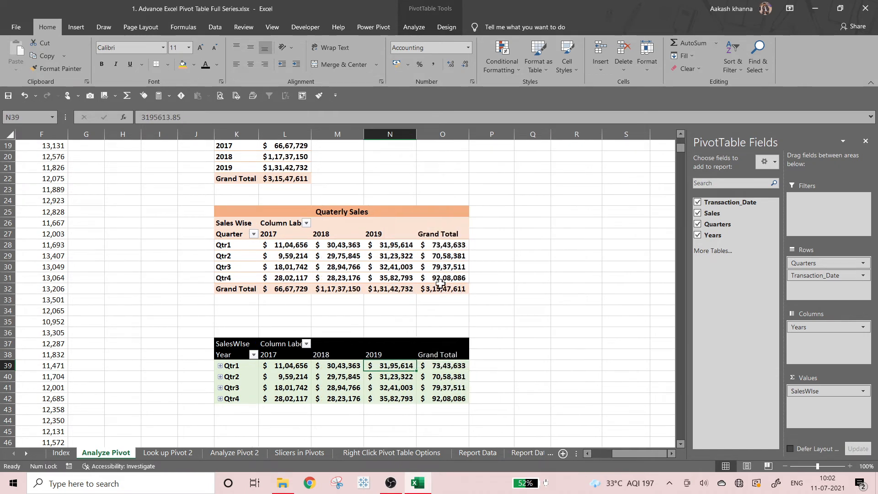
Sort the SalesWIse pivot table's quarters by their sales amounts from smallest to largest
right_click(392, 367)
mouse_move(439, 261)
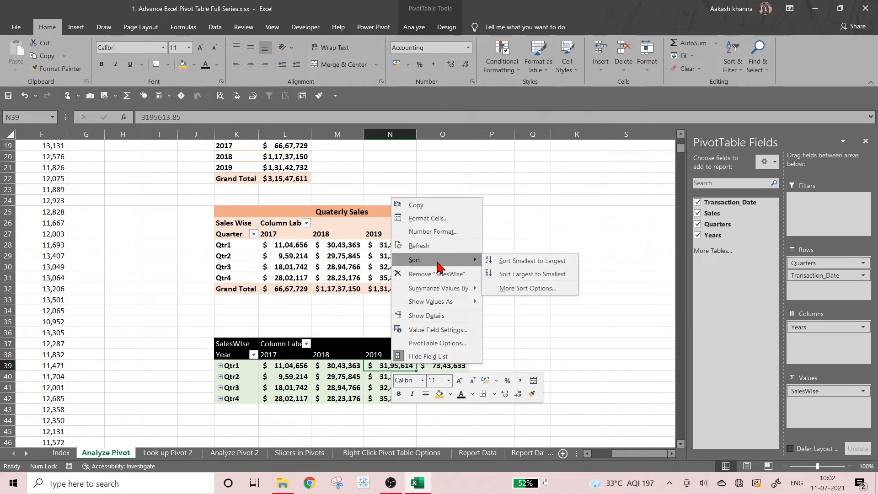
click(519, 262)
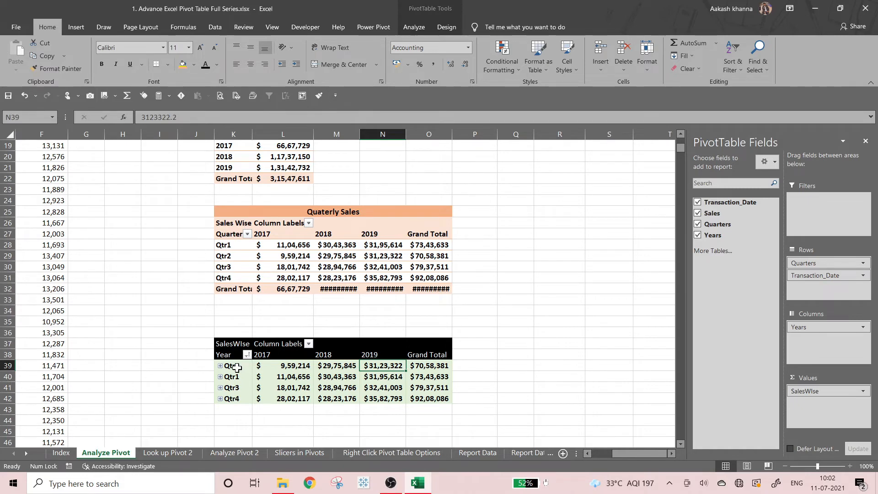
Sort the Quarters field of the SalesWIse pivot table newest to oldest, and return it to oldest to newest
click(247, 355)
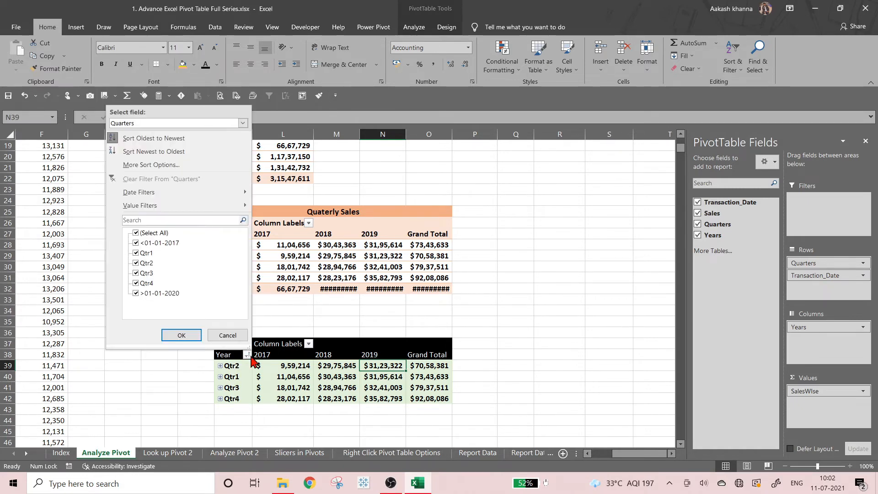
click(189, 152)
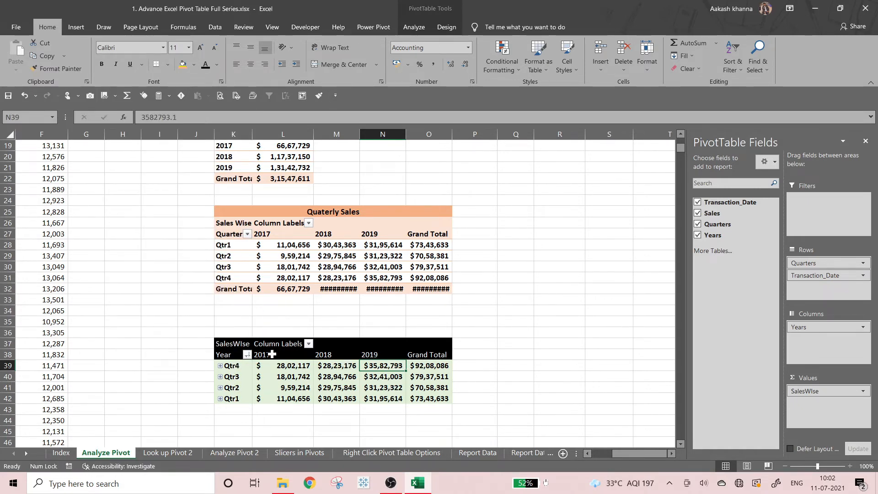
click(247, 354)
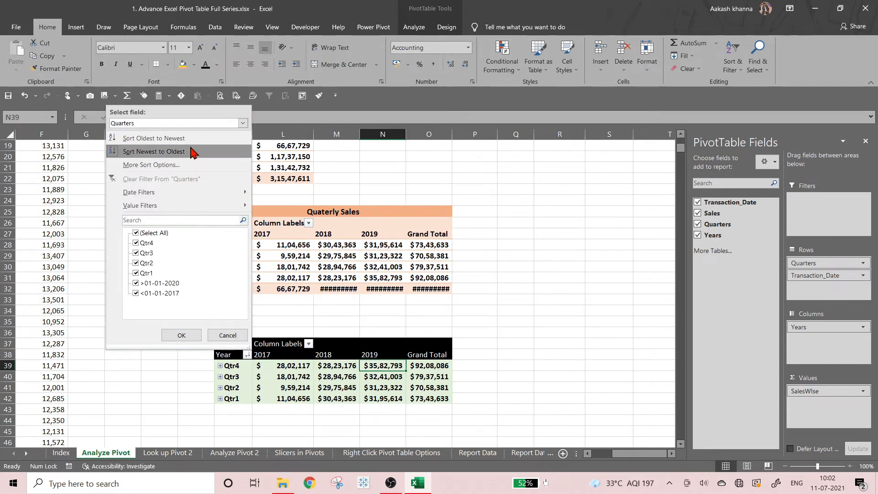
click(248, 137)
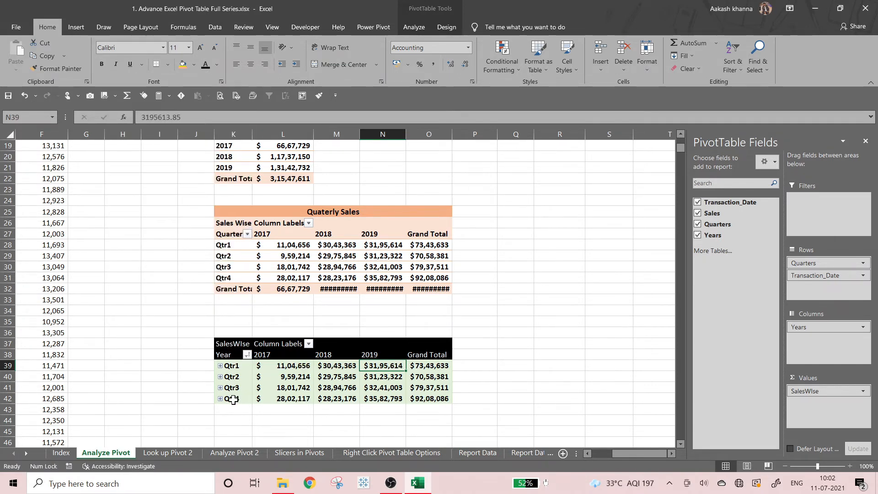
Summarize the SalesWIse pivot table's values by Count
right_click(373, 370)
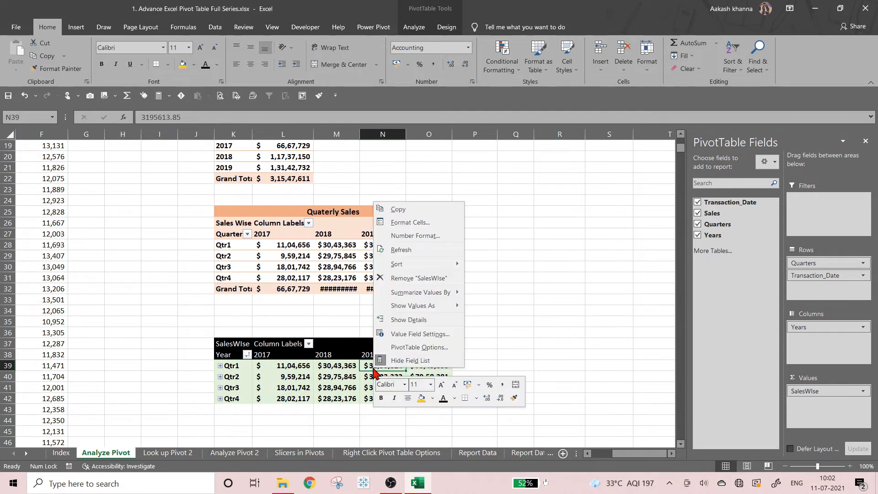
mouse_move(435, 292)
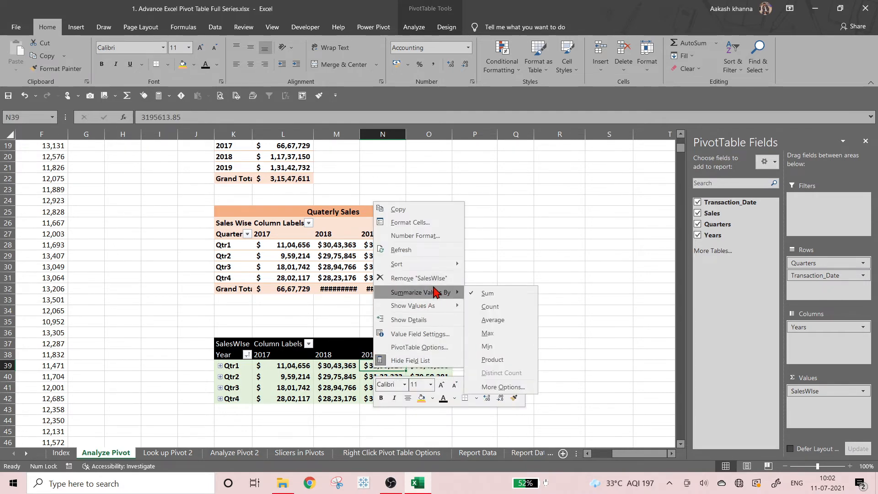
click(482, 307)
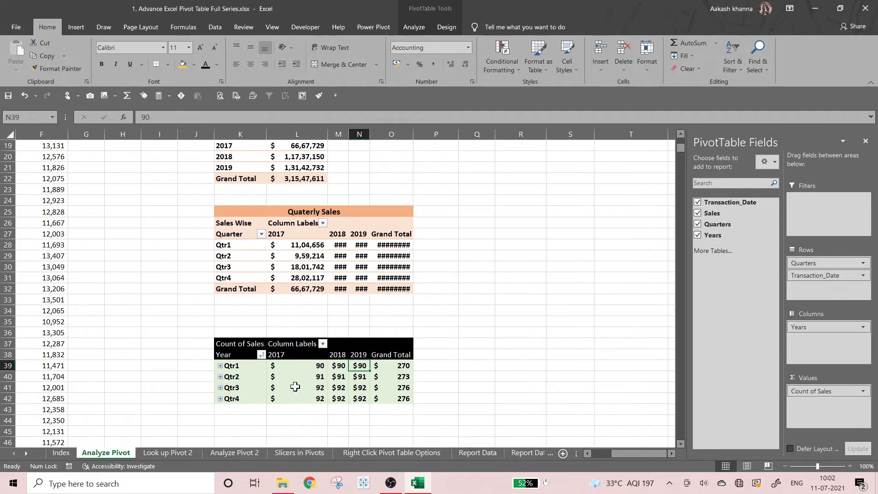
Format the pivot table's values in L39:O42 with the General number format
drag(294, 371, 408, 397)
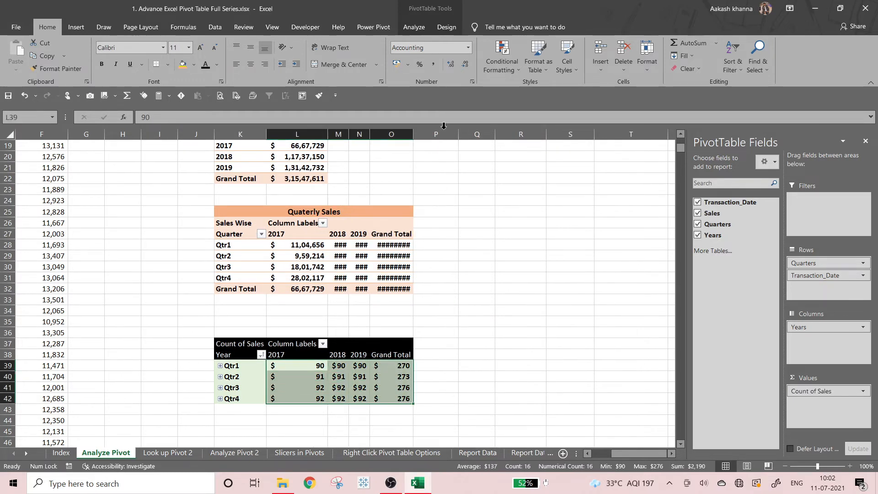
click(468, 48)
click(462, 64)
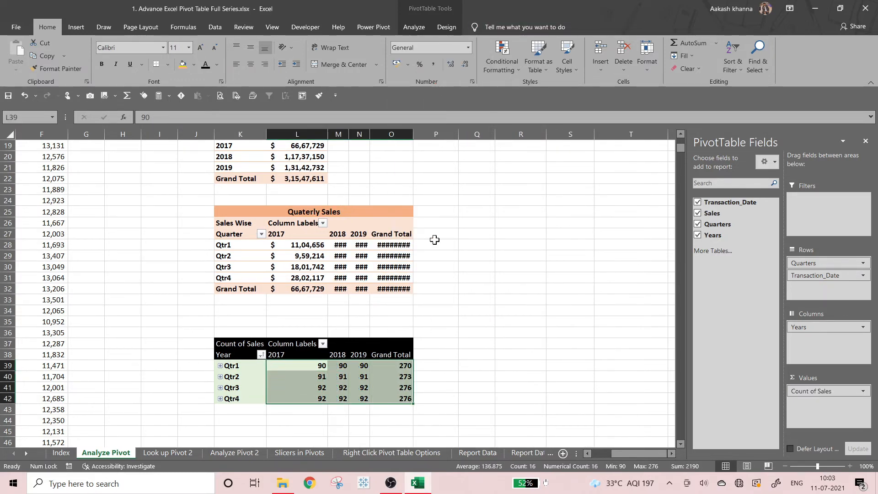
click(435, 369)
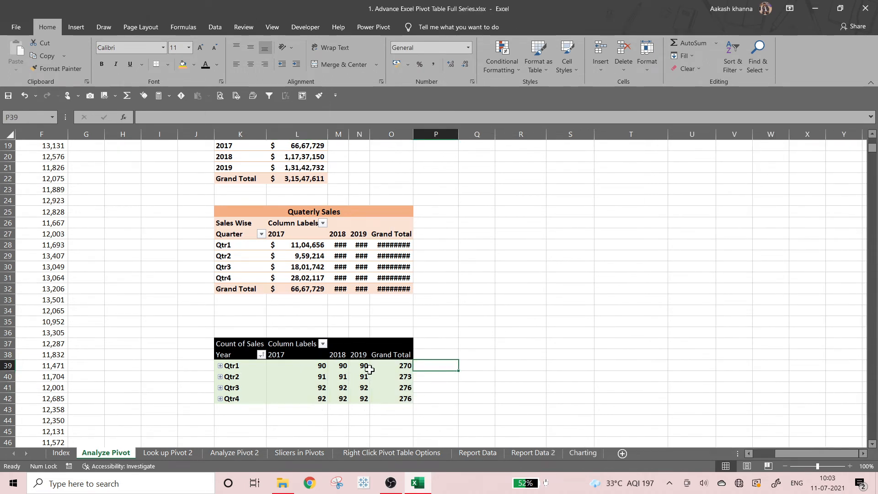
Summarize the values of the green pivot table by Sum instead of Count
right_click(362, 377)
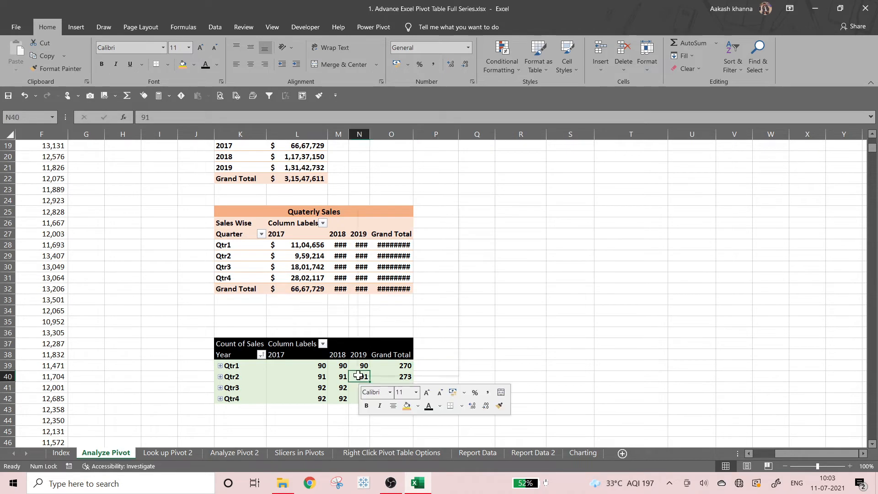
mouse_move(403, 300)
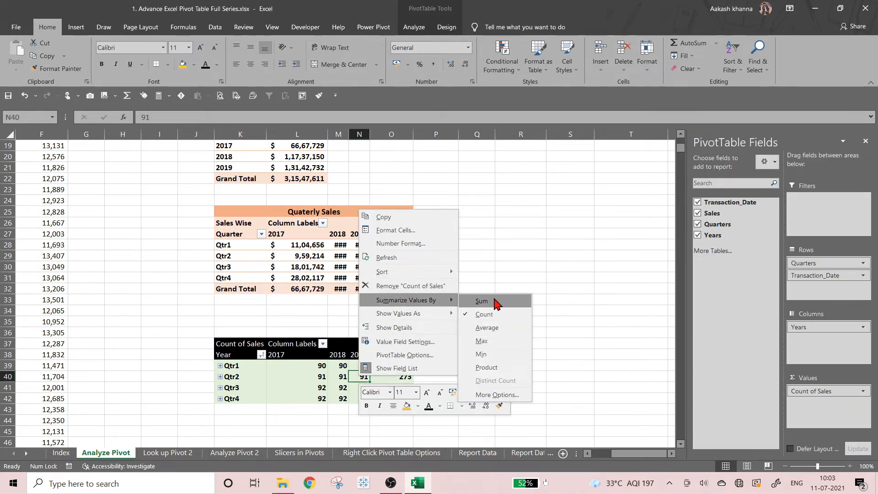
click(493, 300)
Switch the Sum of Sales field to Count in its value field settings, and undo the change
right_click(379, 367)
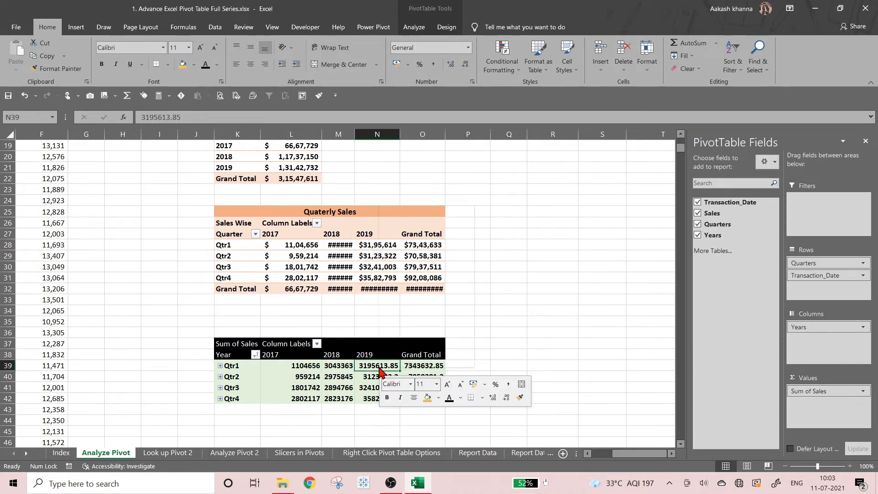
click(807, 392)
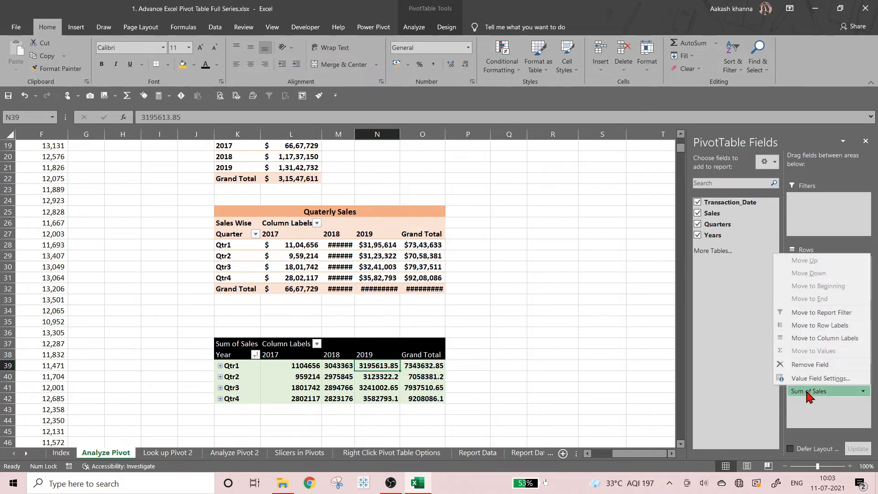
click(807, 377)
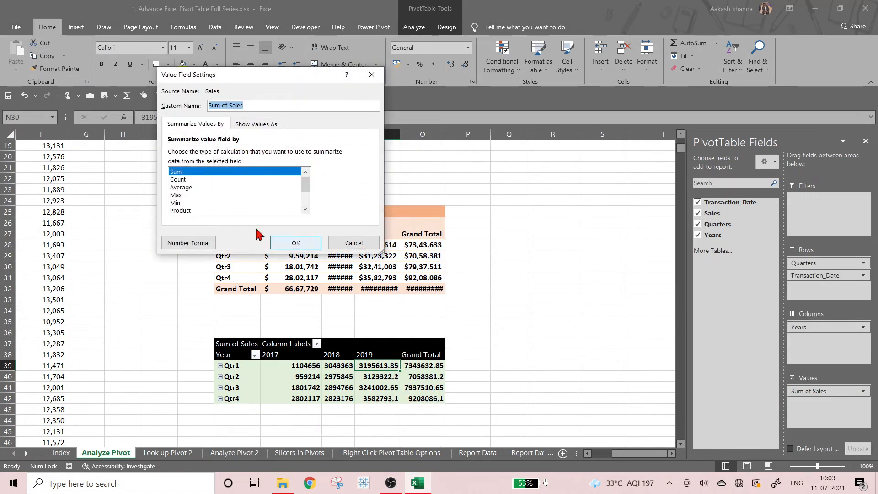
click(185, 180)
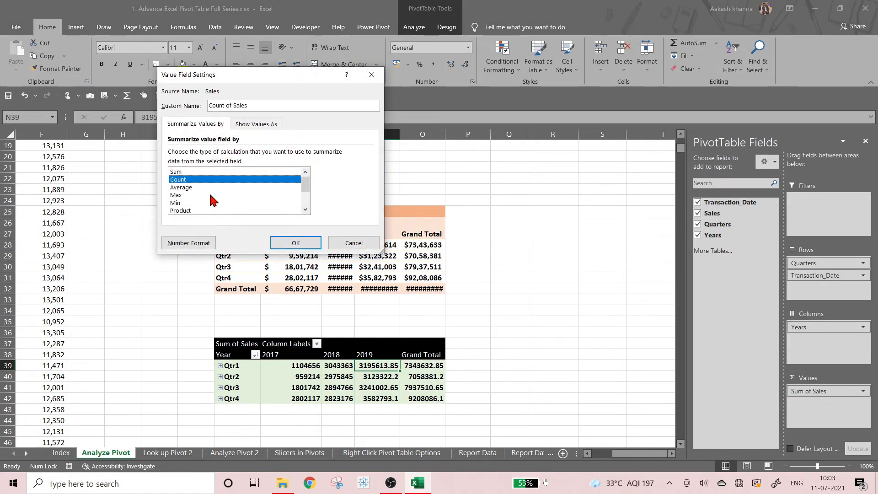
click(295, 243)
key(ctrl+z)
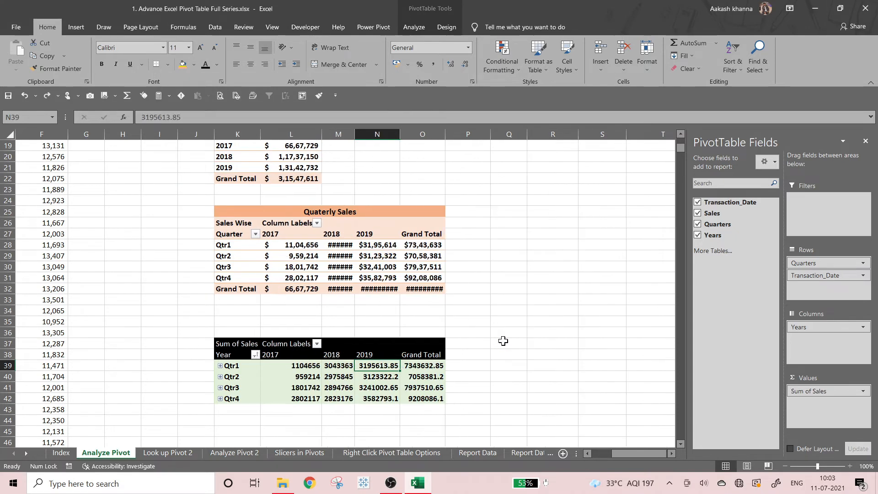
Look through the Show Values As calculations in the Sum of Sales value field settings without applying any
click(808, 391)
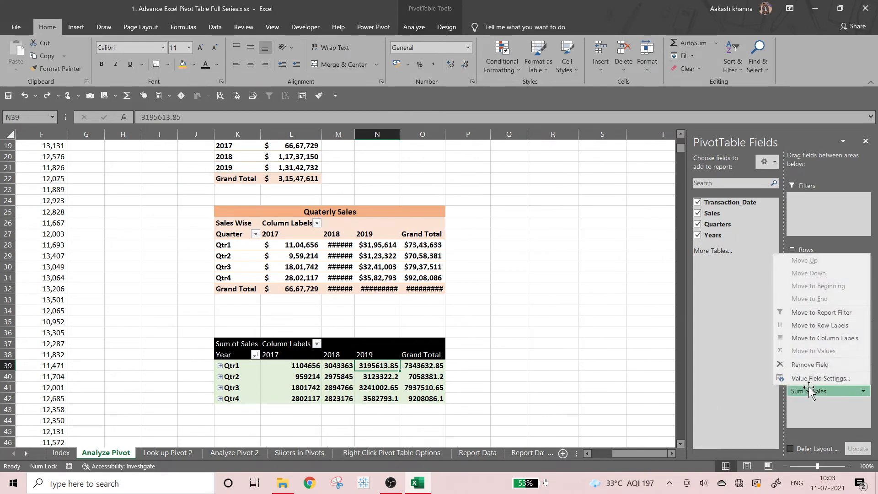
click(805, 379)
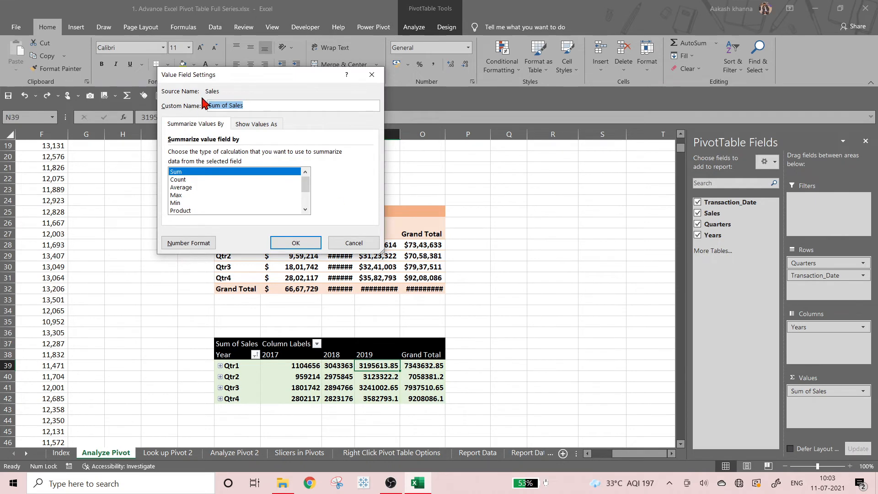
click(241, 127)
click(210, 155)
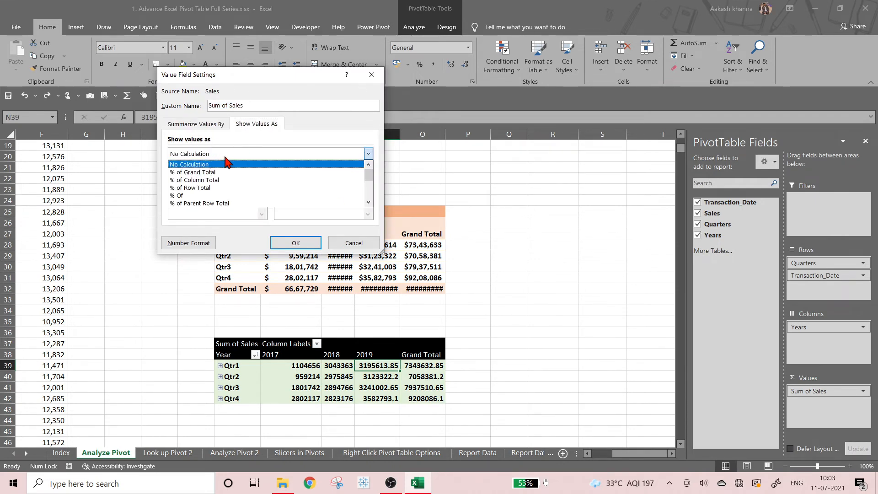
click(353, 242)
click(353, 242)
scroll(393, 356, down, 1)
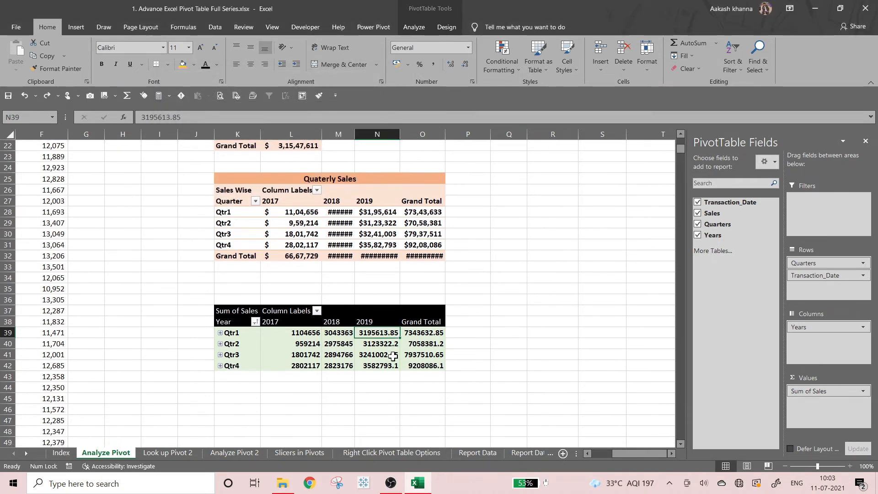
scroll(340, 280, up, 1)
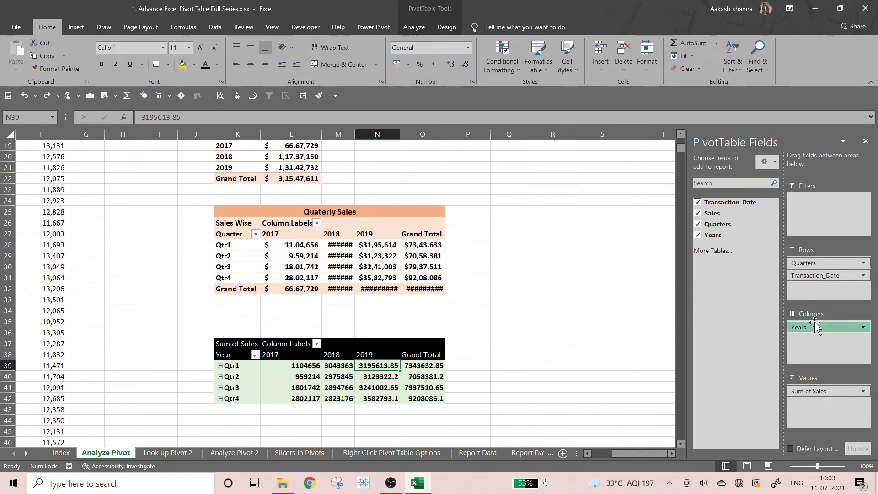
Move the Years field from the columns to the rows of the green pivot table, above Quarters
drag(824, 325, 807, 263)
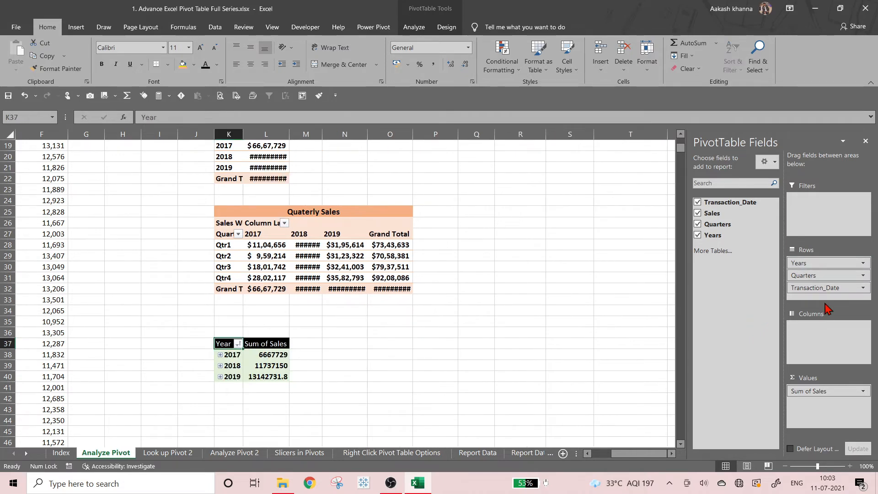
click(220, 355)
click(220, 355)
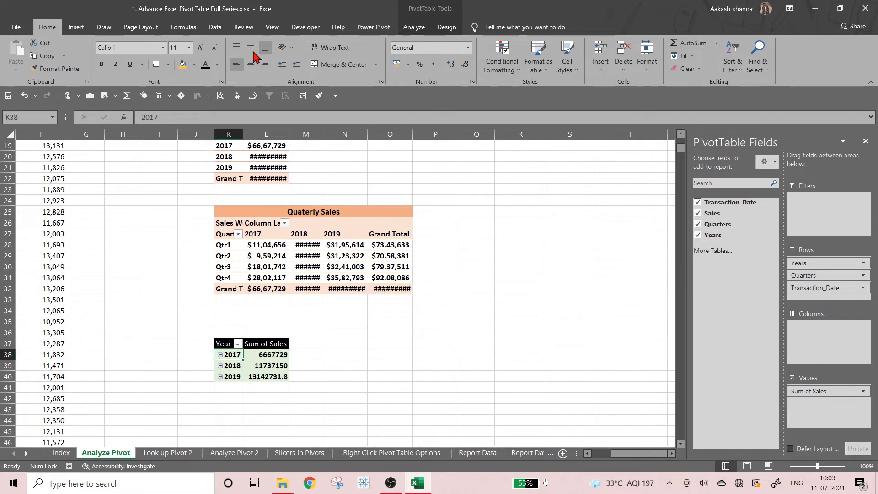
Expand the whole Years field and the whole Quarters field so the green pivot table reaches month level
click(416, 27)
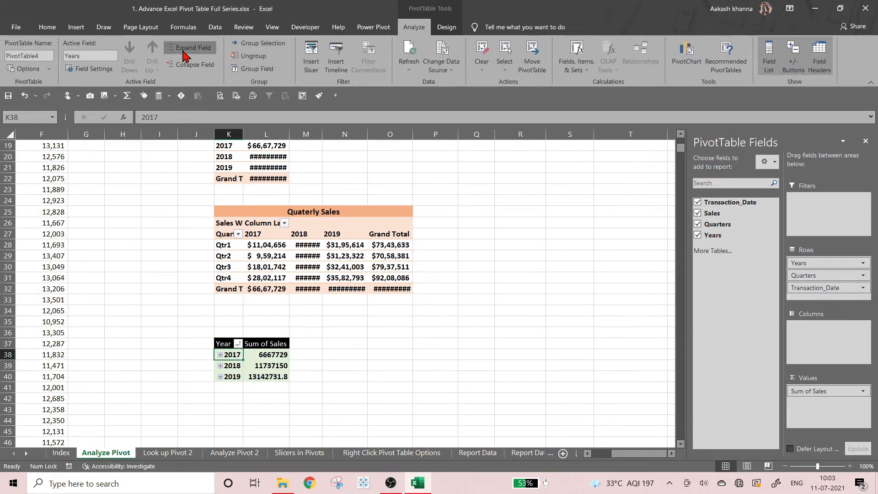
click(187, 51)
scroll(257, 281, down, 2)
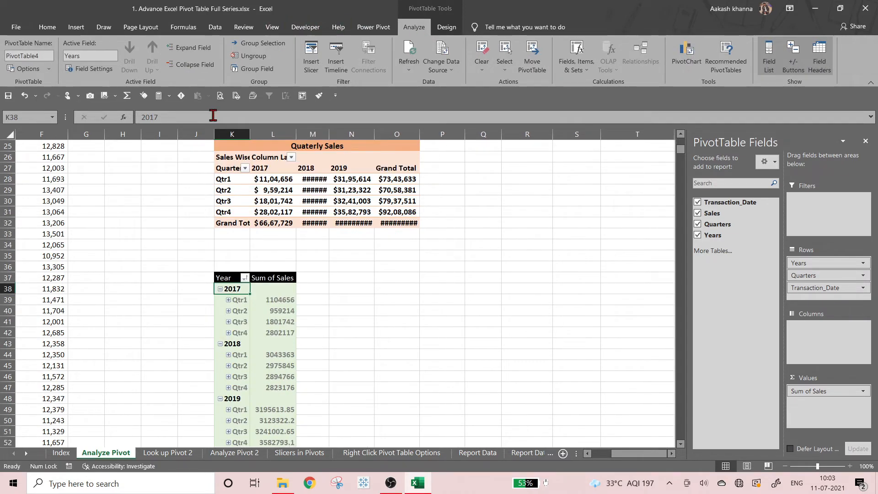
click(239, 301)
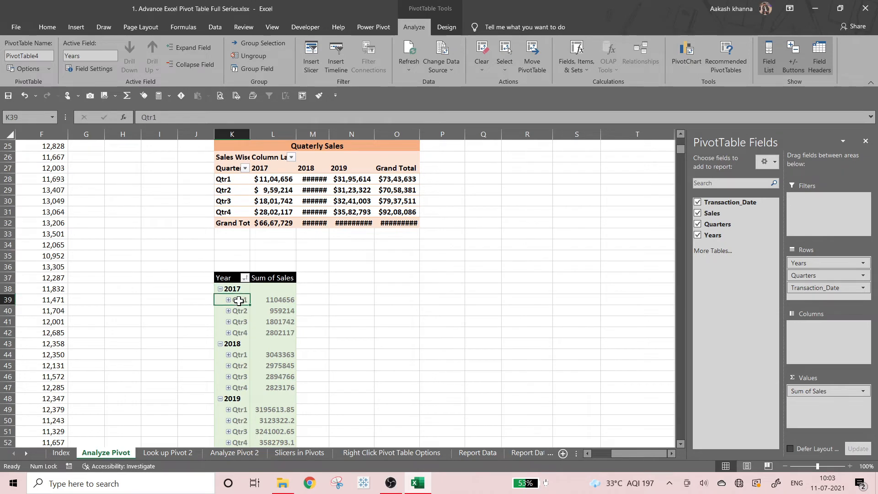
click(188, 48)
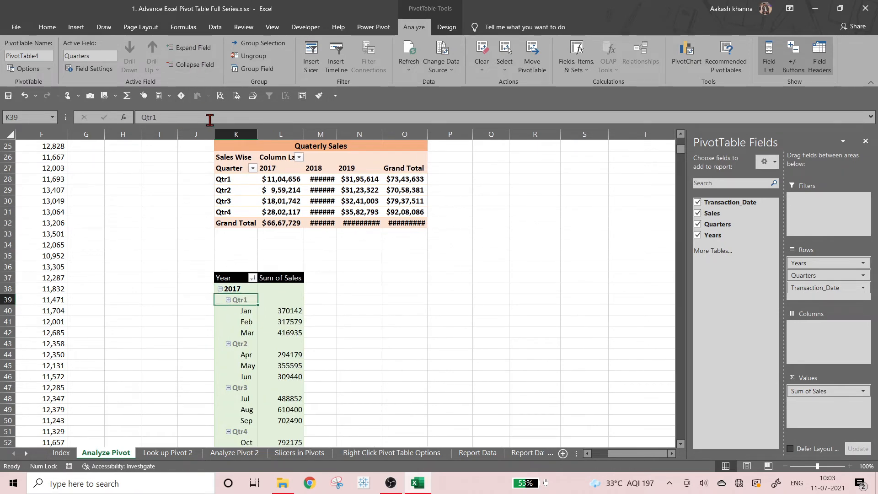
Show the green pivot table in tabular form and repeat all item labels
click(446, 27)
click(79, 65)
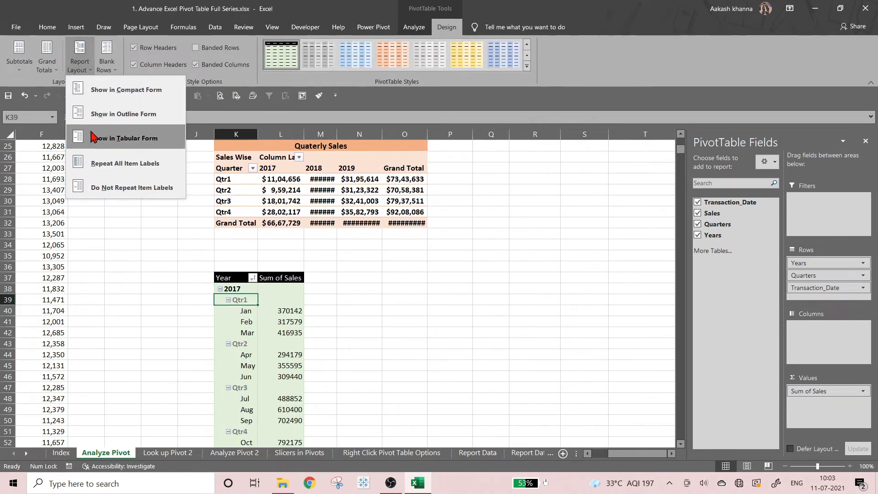
click(103, 145)
scroll(275, 269, down, 2)
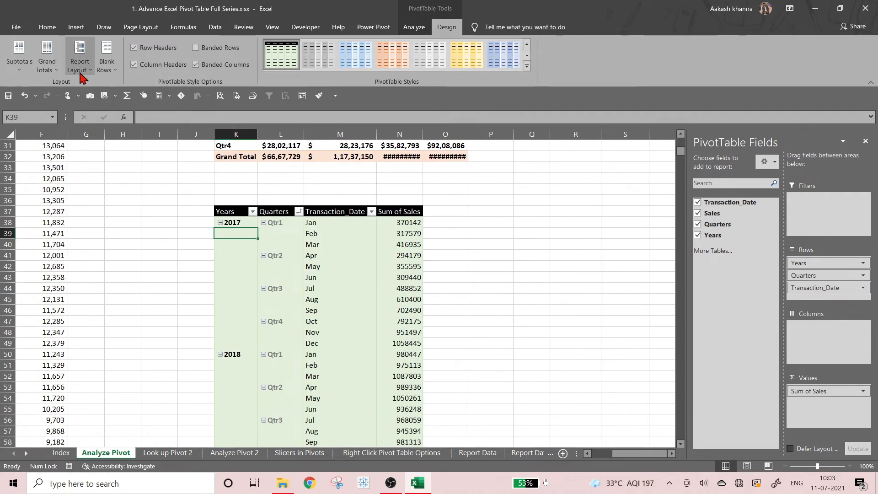
click(81, 68)
click(124, 163)
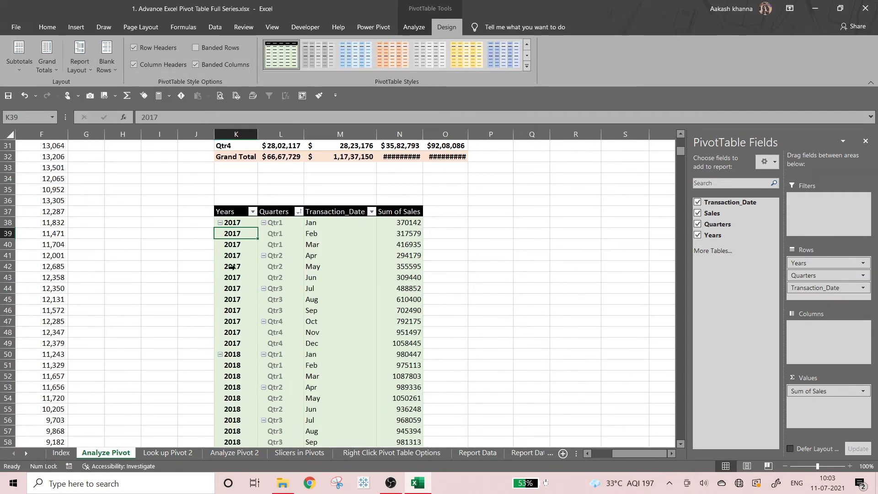
scroll(280, 268, down, 4)
scroll(280, 267, down, 6)
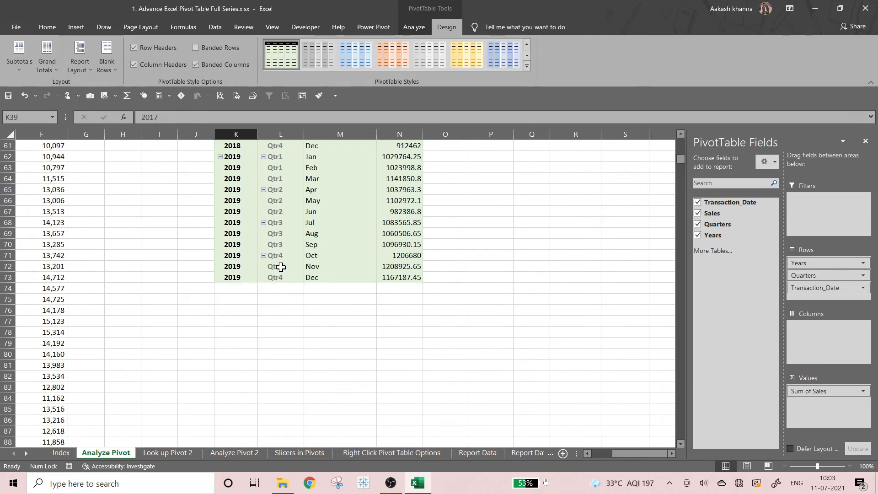
scroll(281, 265, up, 8)
scroll(281, 264, up, 3)
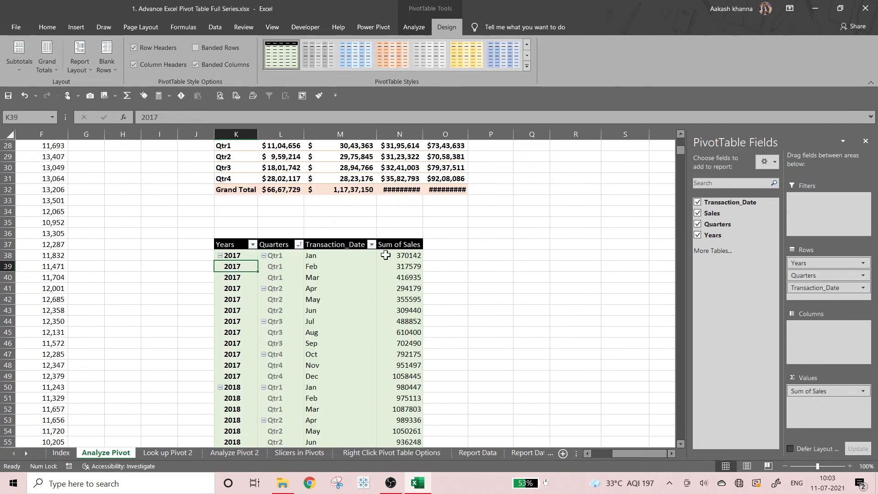
Try showing the Sum of Sales values as % of Grand Total, and undo the change
scroll(388, 258, down, 2)
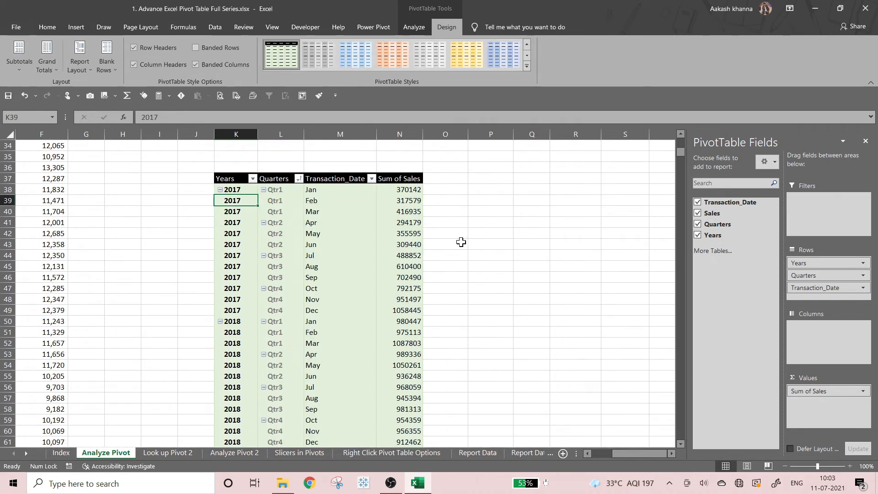
click(461, 242)
right_click(411, 183)
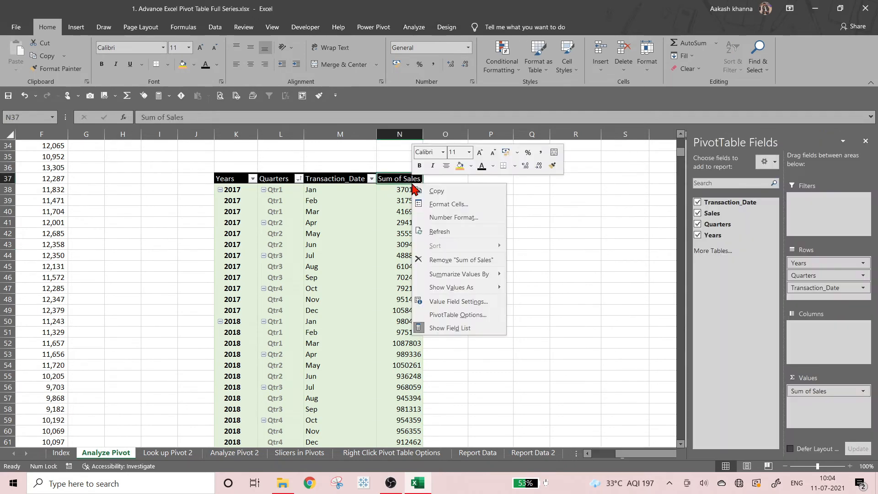
mouse_move(449, 279)
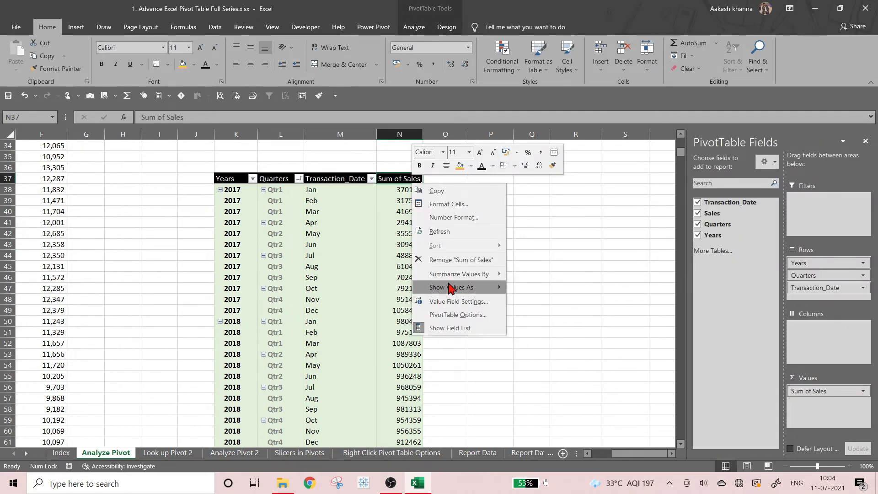
mouse_move(476, 287)
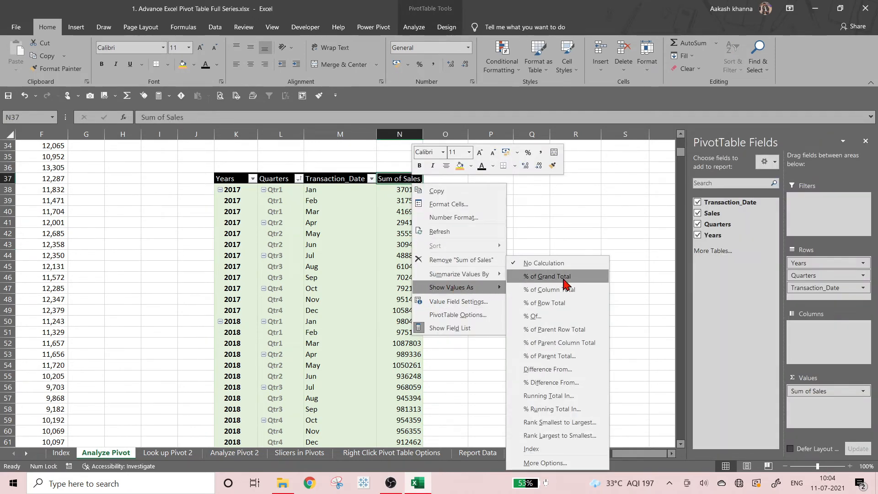
click(589, 277)
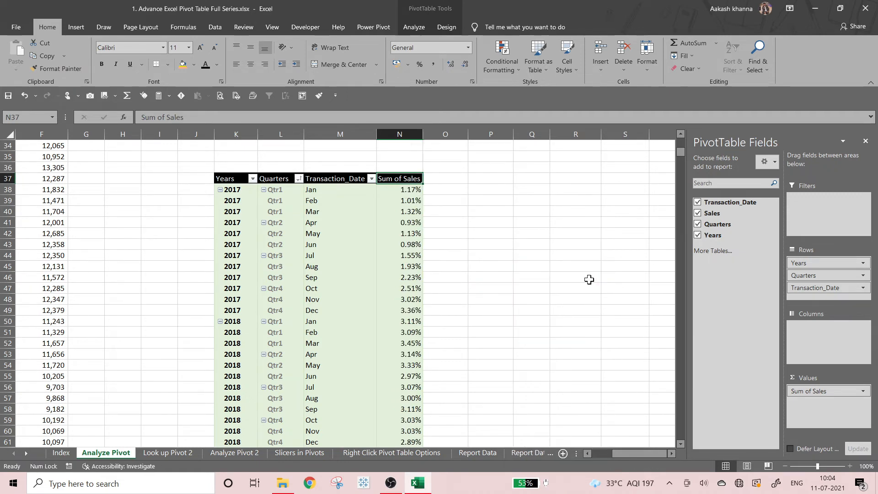
scroll(409, 267, down, 1)
scroll(409, 267, up, 1)
key(ctrl+z)
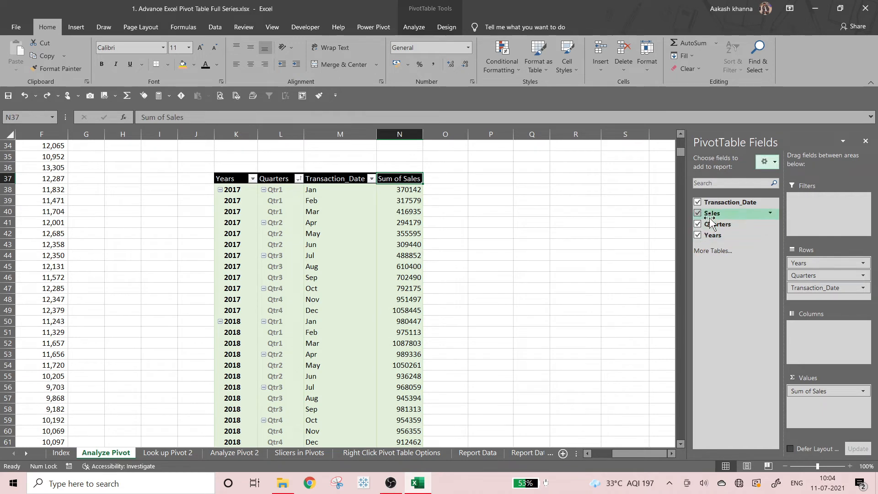
Add the Sales field to the values a second time and show that column as % of Grand Total
drag(711, 218, 826, 404)
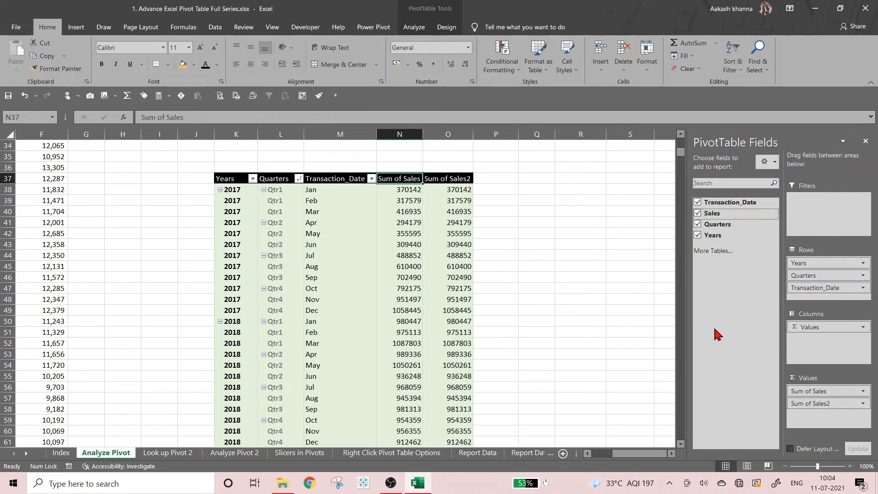
click(467, 193)
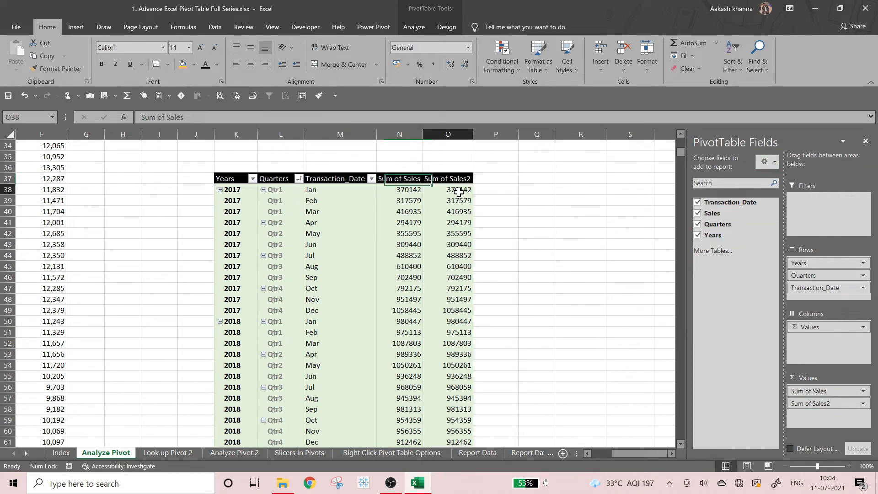
right_click(462, 193)
mouse_move(493, 300)
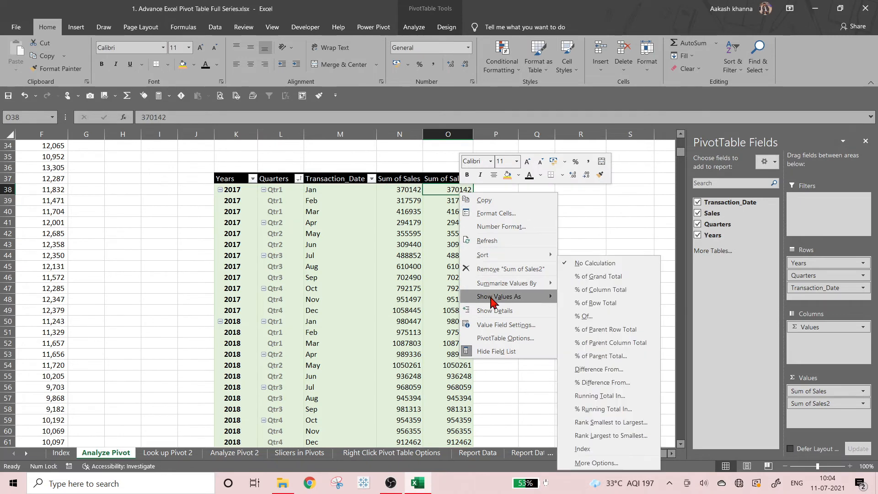
click(603, 276)
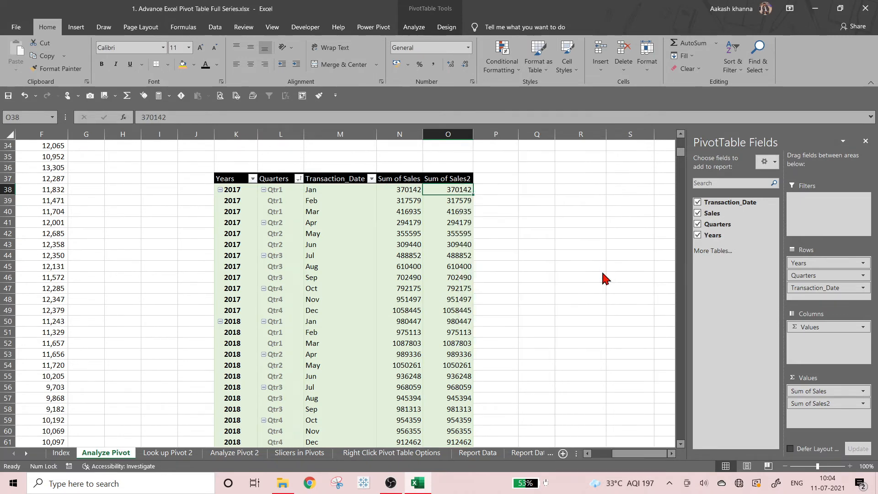
Turn on grand totals for columns only in the green pivot table
scroll(470, 256, down, 6)
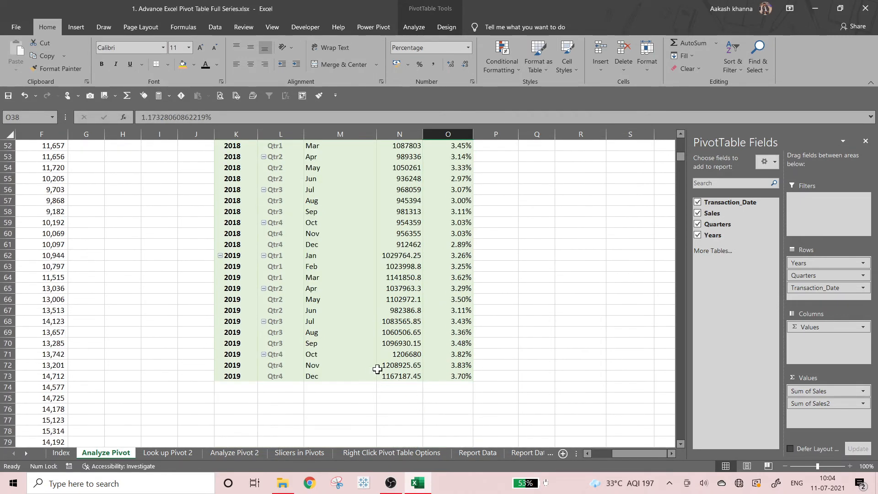
click(377, 369)
click(444, 29)
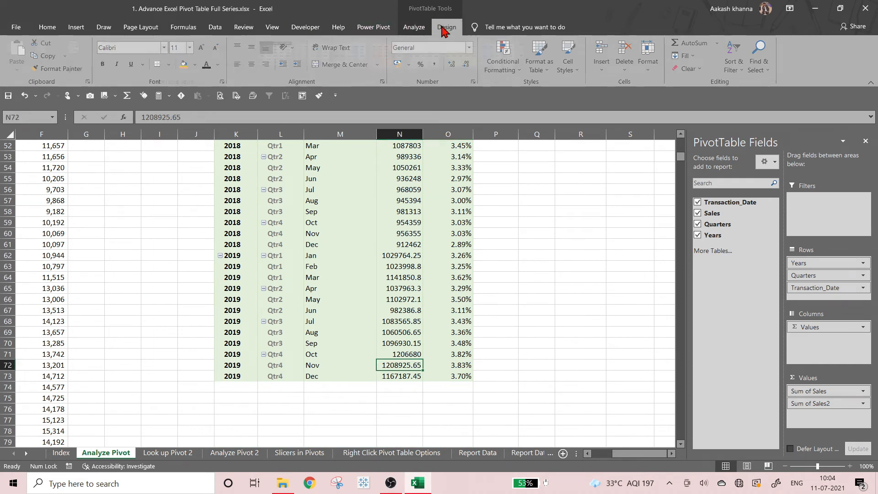
click(46, 60)
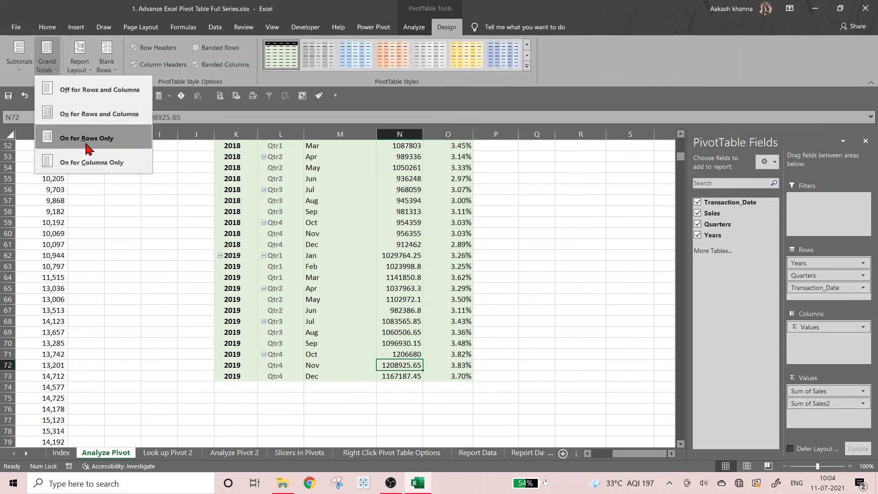
click(87, 163)
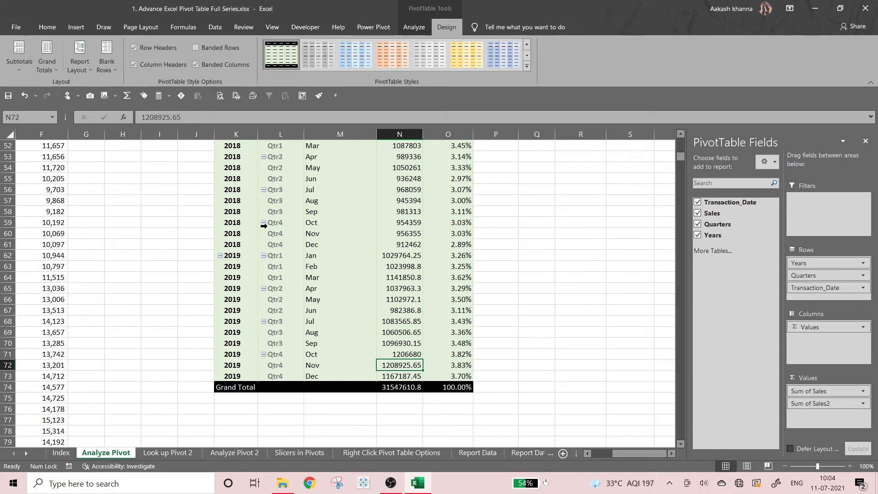
Compare the monthly sales and their percentage column with the Grand Total row of the green pivot table
scroll(472, 343, up, 7)
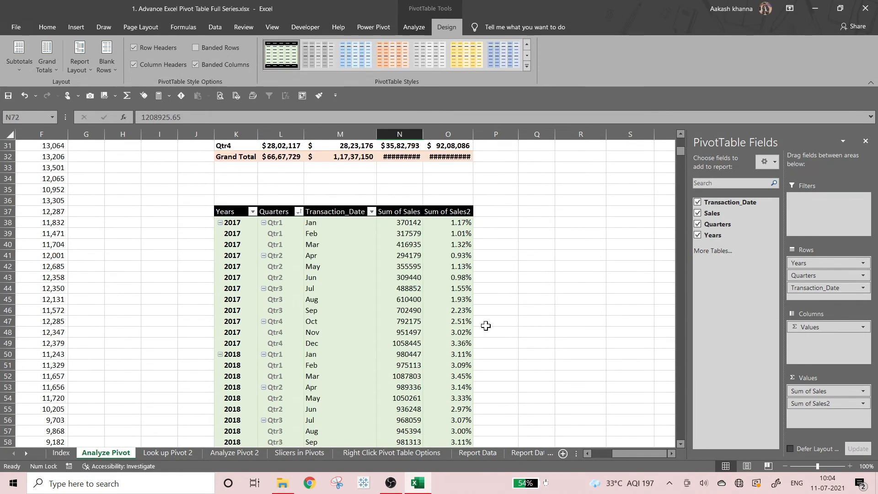
click(513, 284)
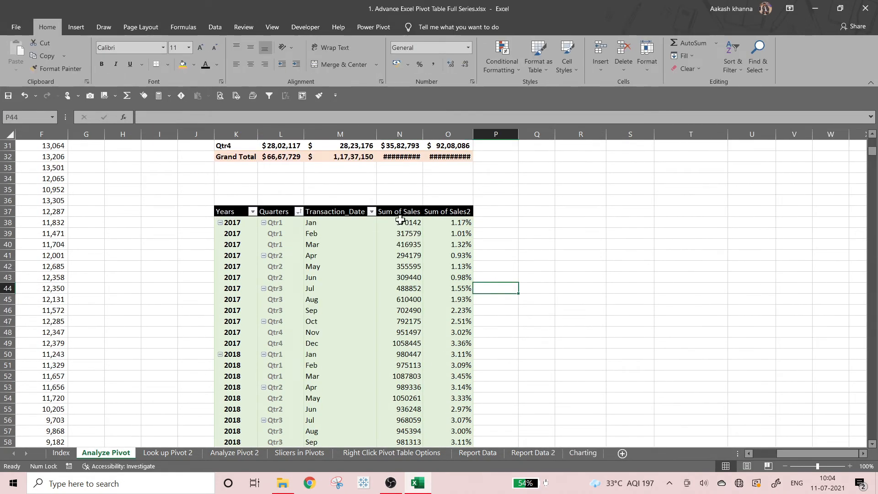
scroll(397, 388, down, 10)
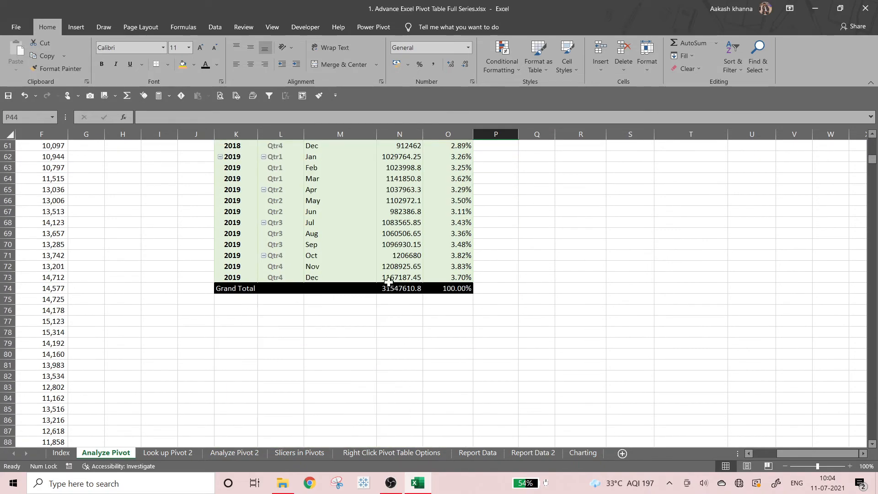
click(389, 284)
scroll(458, 288, up, 8)
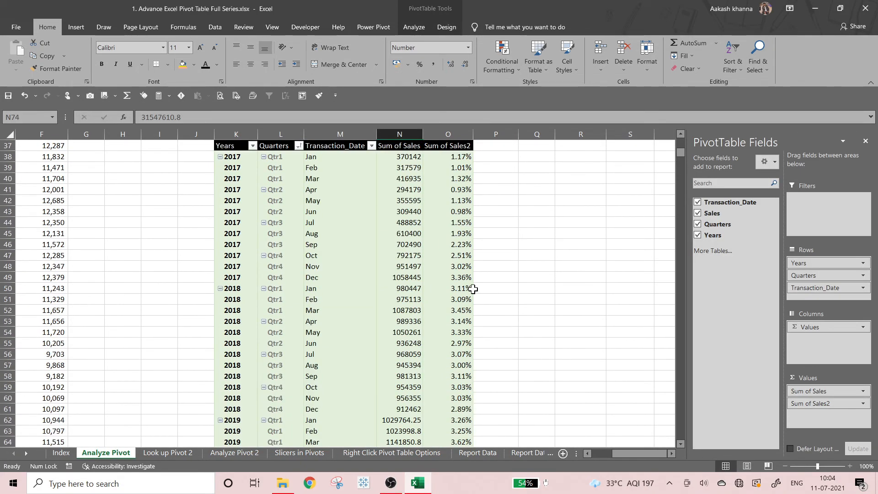
scroll(473, 289, up, 4)
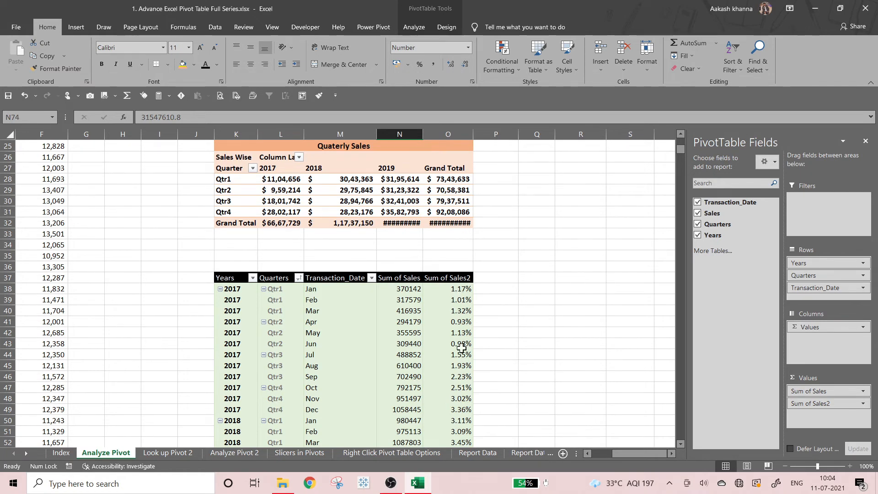
Collapse the 2017, 2018 and 2019 groups in the green pivot table to one row per year
scroll(461, 348, down, 10)
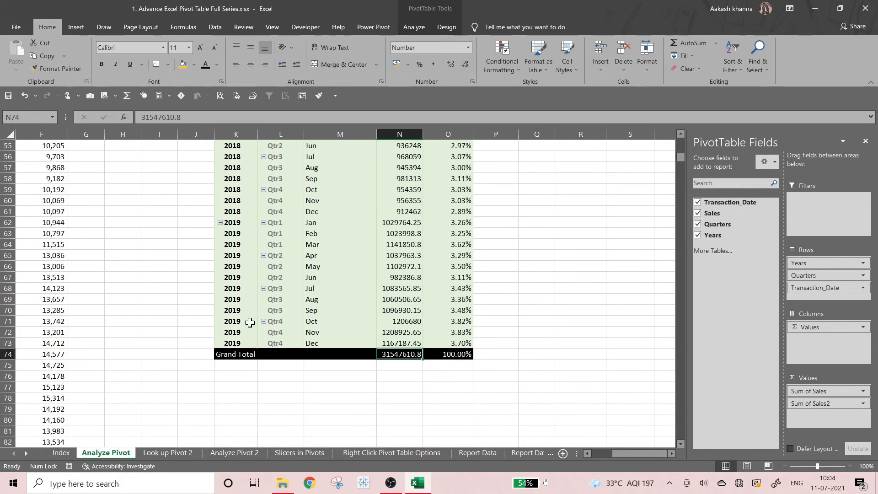
scroll(250, 322, up, 8)
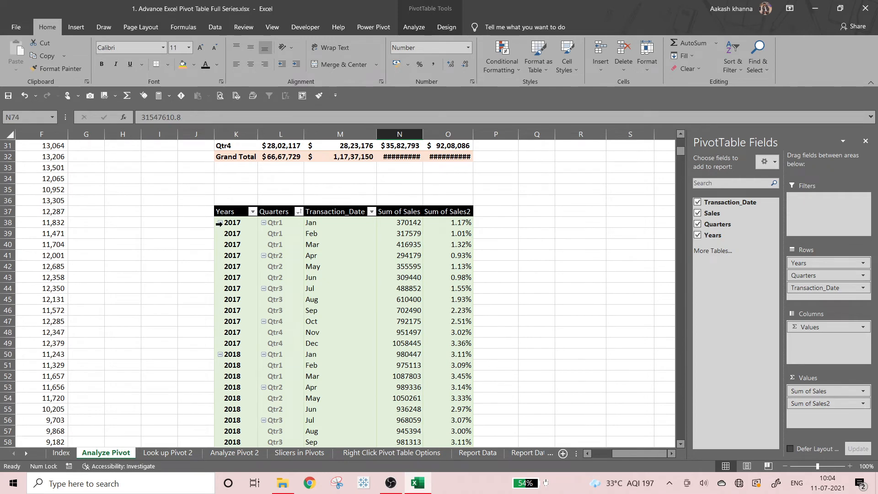
click(220, 223)
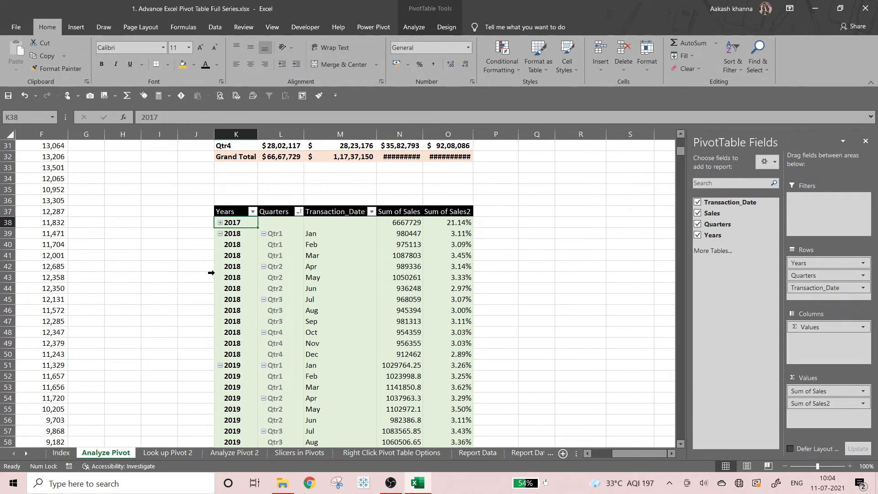
click(217, 236)
click(220, 233)
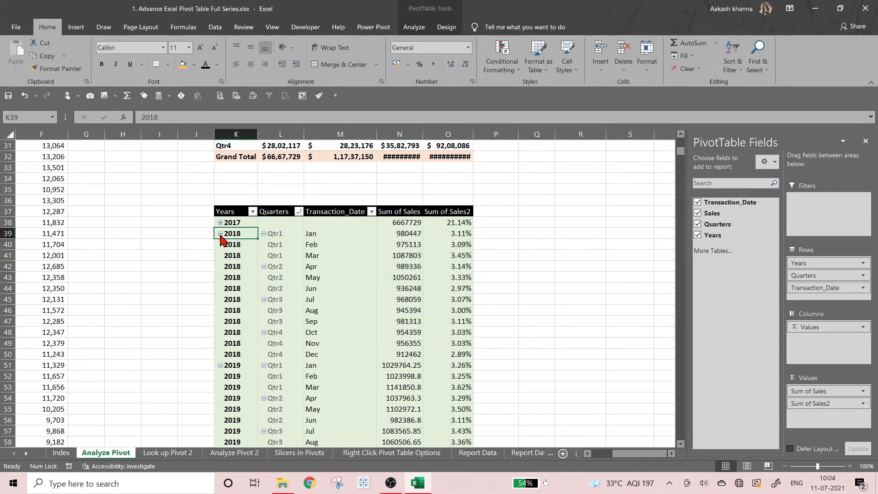
click(220, 245)
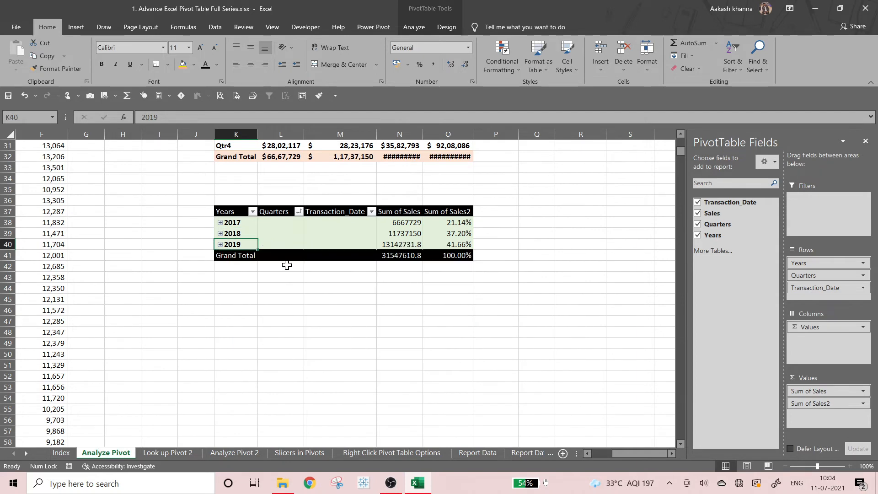
click(493, 297)
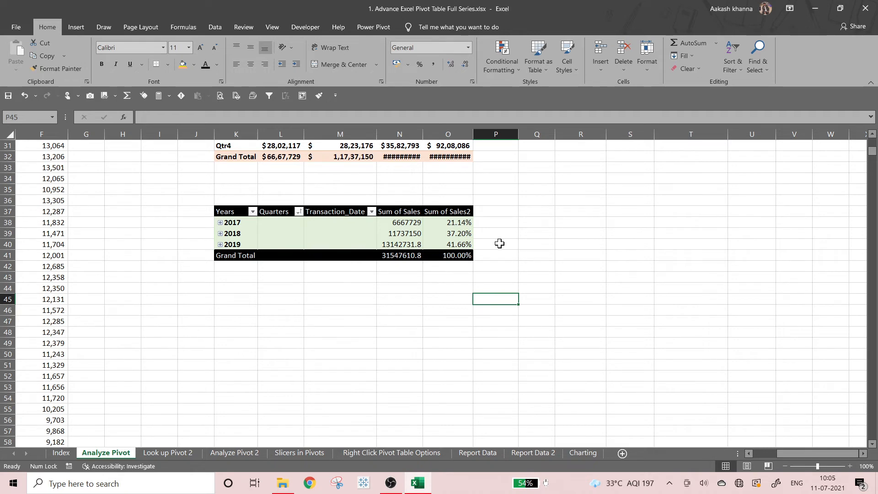
drag(497, 223, 498, 241)
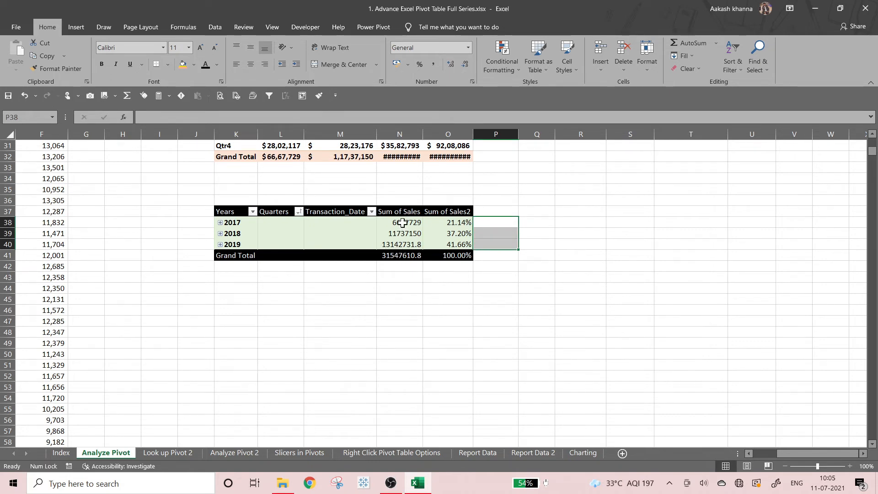
click(476, 263)
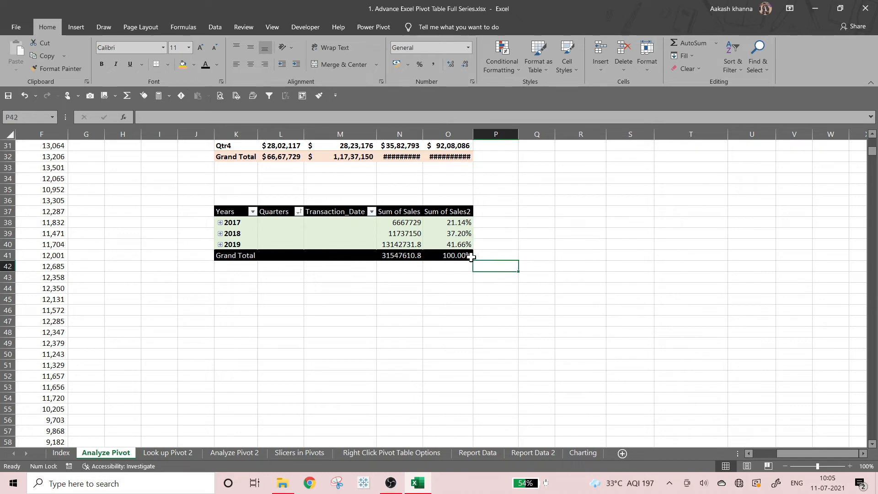
Add the Sales field to the green pivot table's values a third time
click(443, 243)
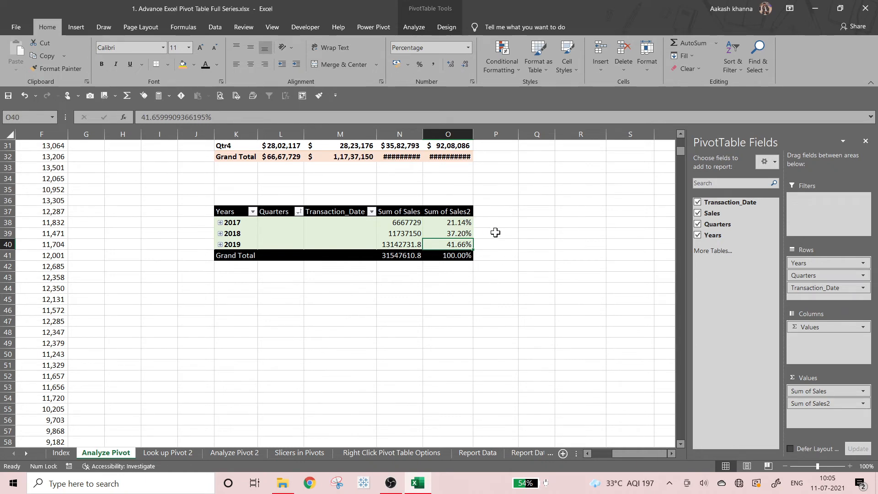
drag(713, 214, 819, 411)
click(509, 224)
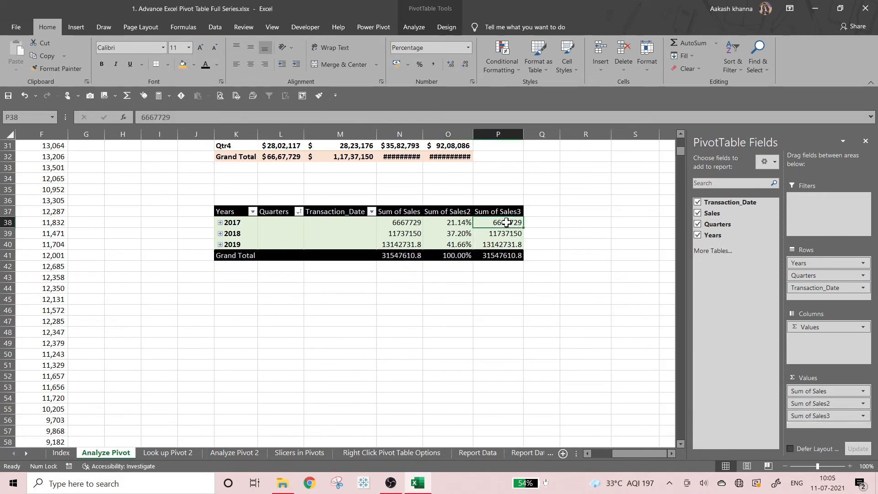
Try showing the third sales column as % Running Total In with Years as the base field
right_click(509, 226)
mouse_move(555, 330)
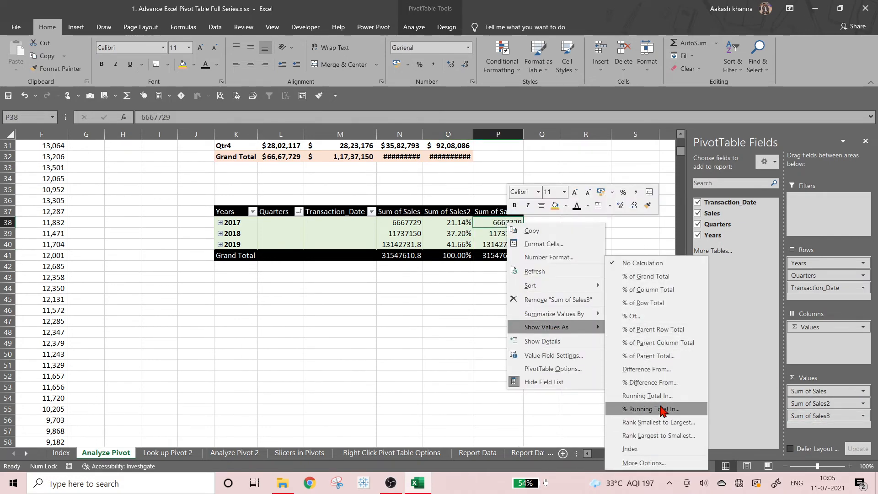
click(662, 410)
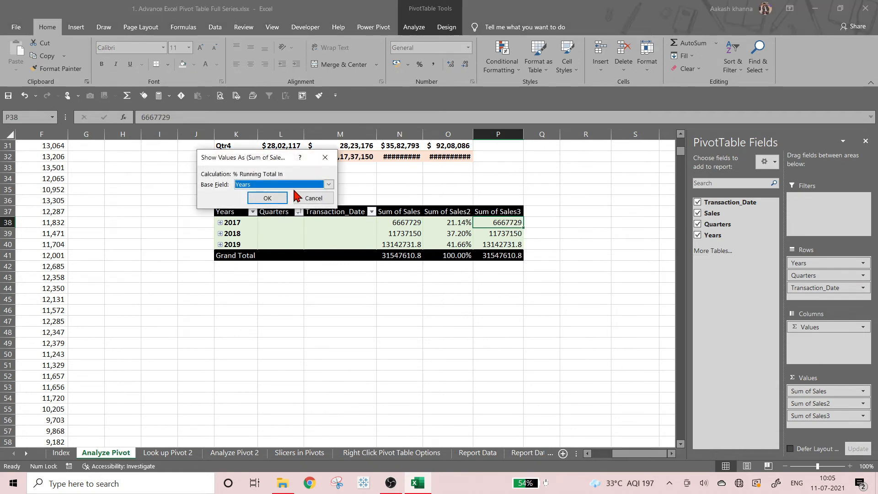
click(268, 198)
click(519, 265)
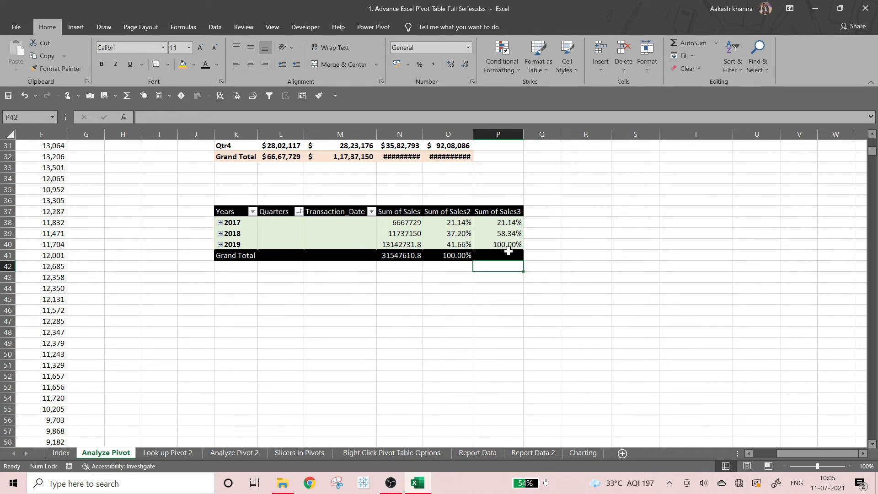
right_click(508, 222)
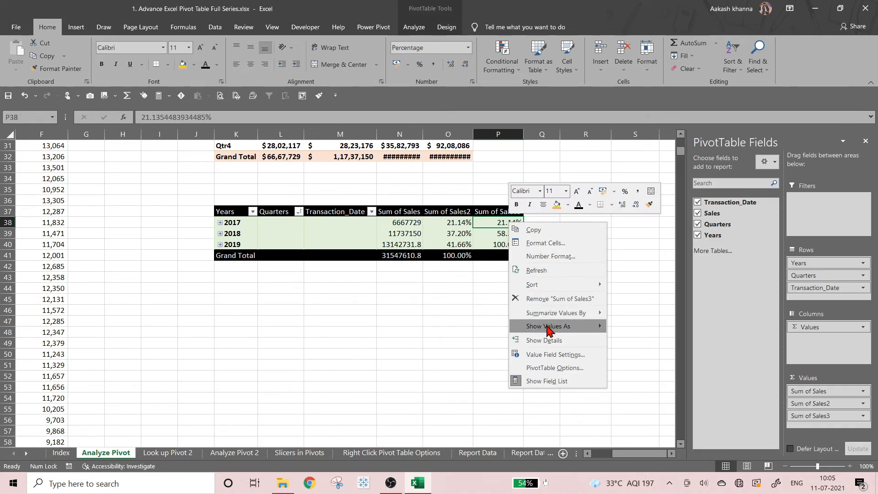
mouse_move(548, 327)
click(653, 409)
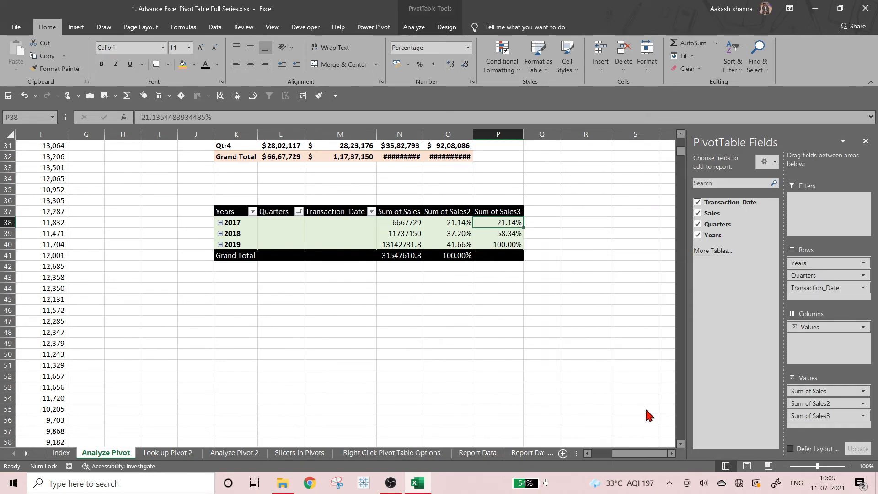
click(307, 196)
Show the third sales column as Rank Smallest to Largest with Years as the base field
right_click(496, 222)
mouse_move(530, 325)
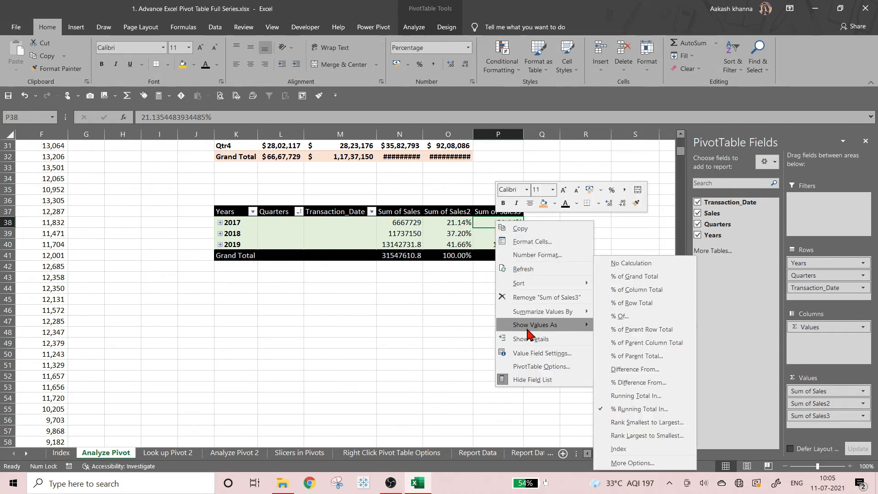
click(637, 423)
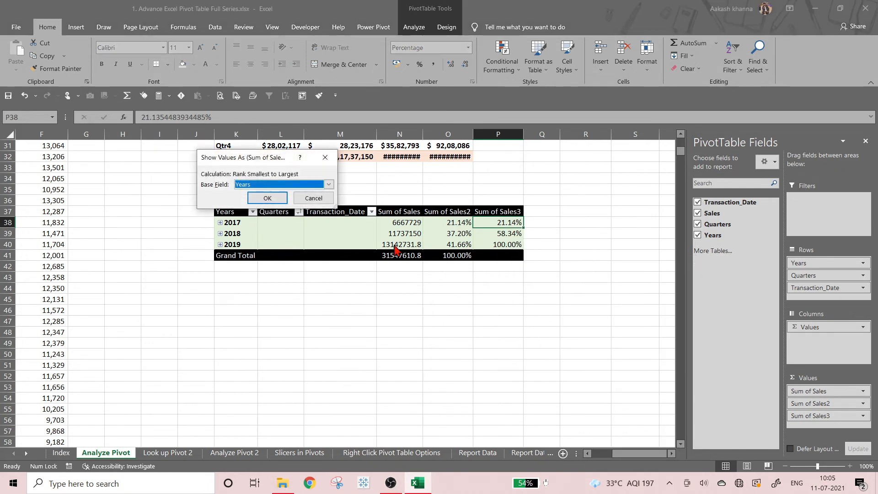
click(264, 202)
click(512, 269)
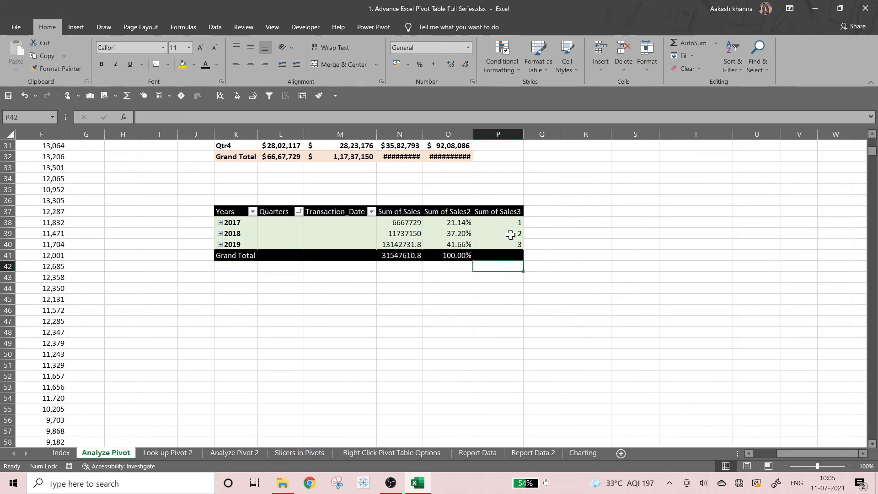
click(514, 221)
click(511, 233)
click(505, 246)
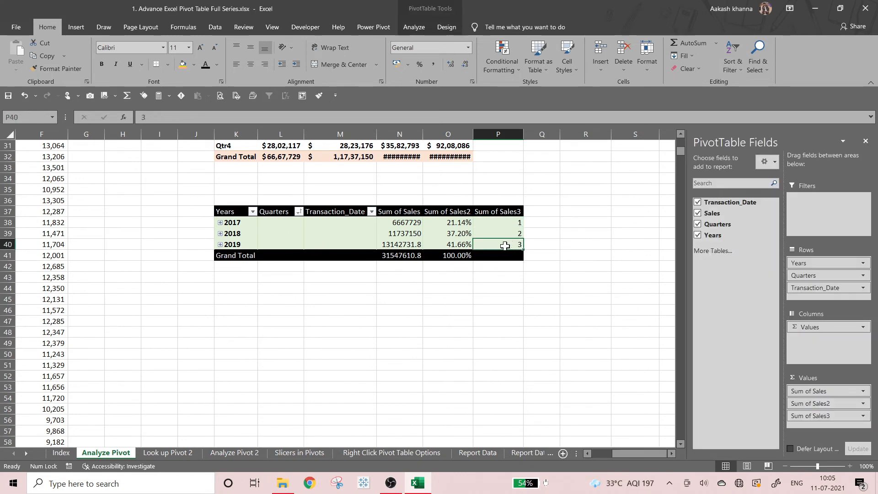
Rename the Sum of Sales3 column header to "Ranking"
click(507, 211)
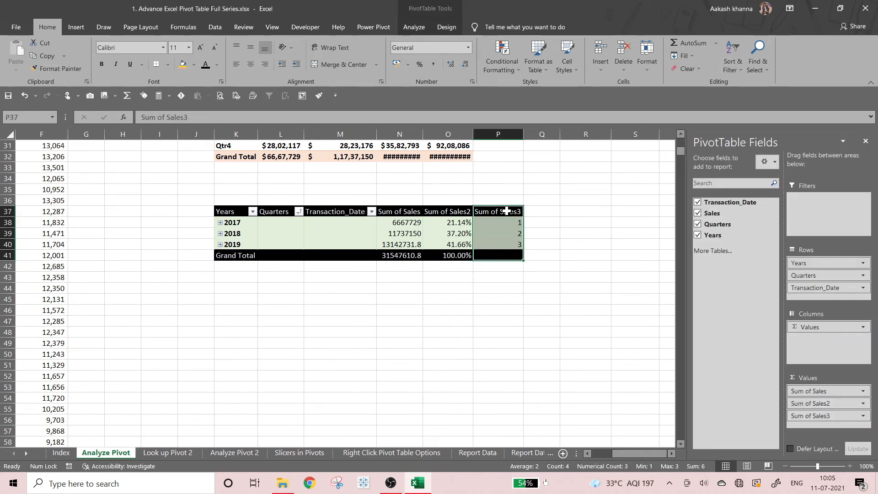
click(394, 117)
key(ctrl+a)
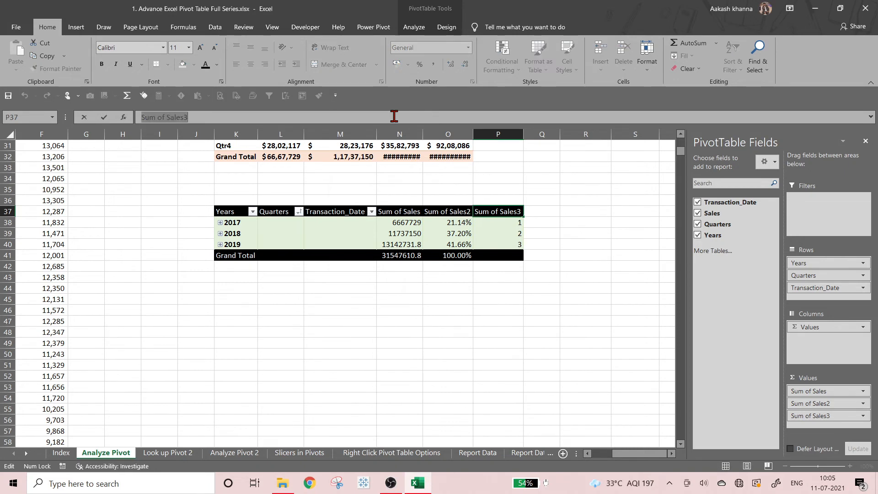
text(Ranking)
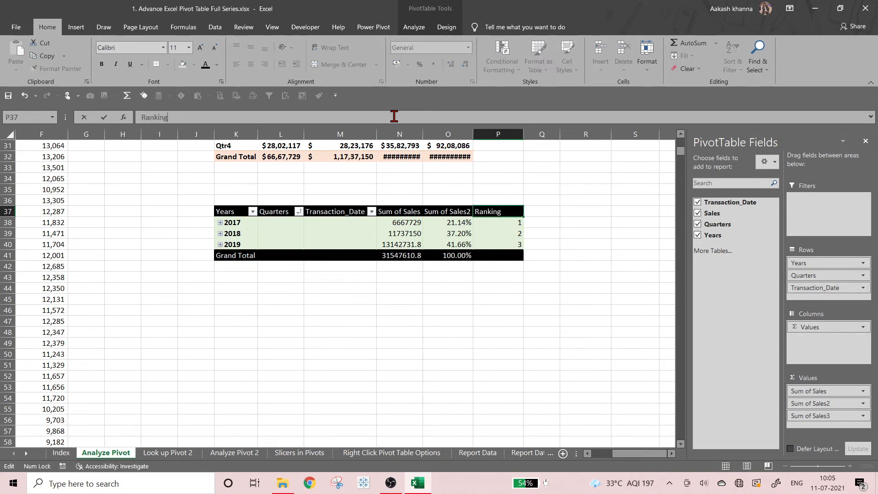
key(Return)
Rename the Sum of Sales2 percentage column header to "% Wise Show"
key(Left)
key(Up)
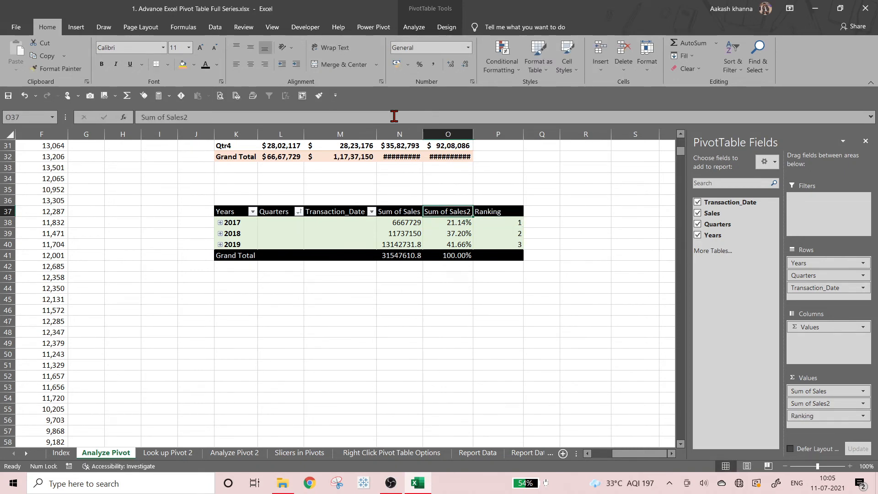
text(%)
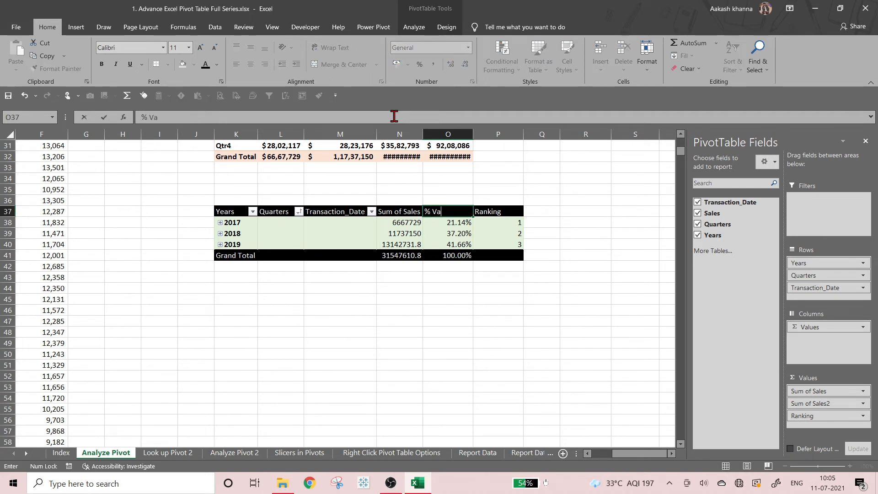
text( Show)
key(Return)
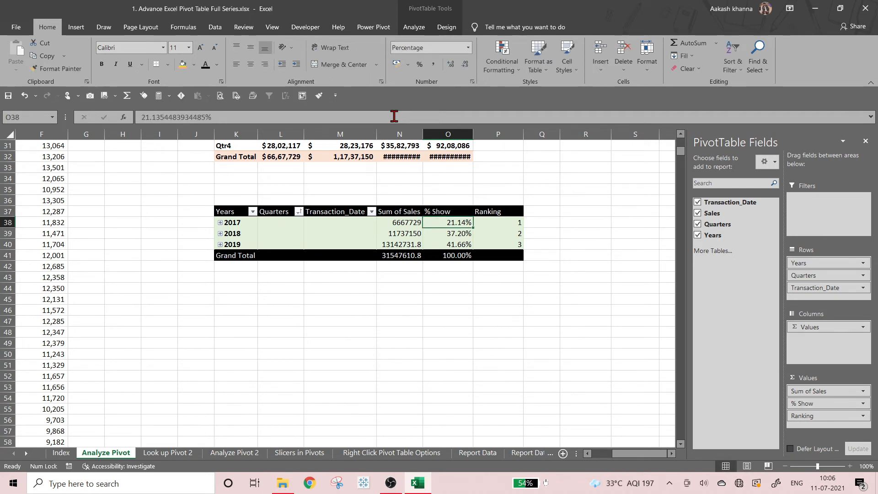
key(Up)
click(393, 116)
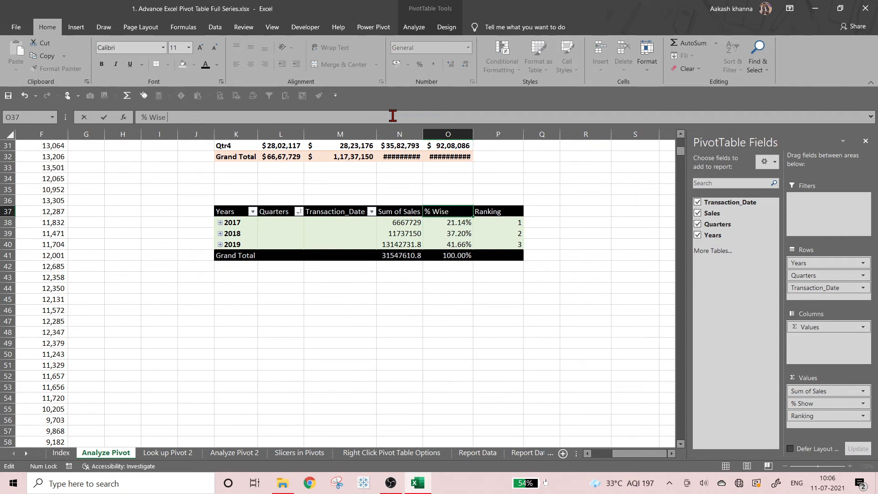
key(Tab)
key(Down)
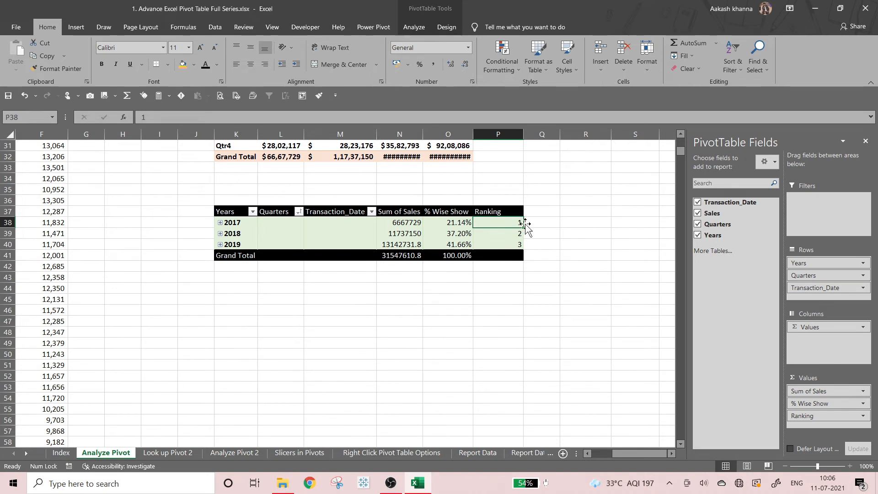
Add the Sales field to the values once more and show it as Rank Largest to Smallest with Years as the base field
drag(712, 214, 819, 429)
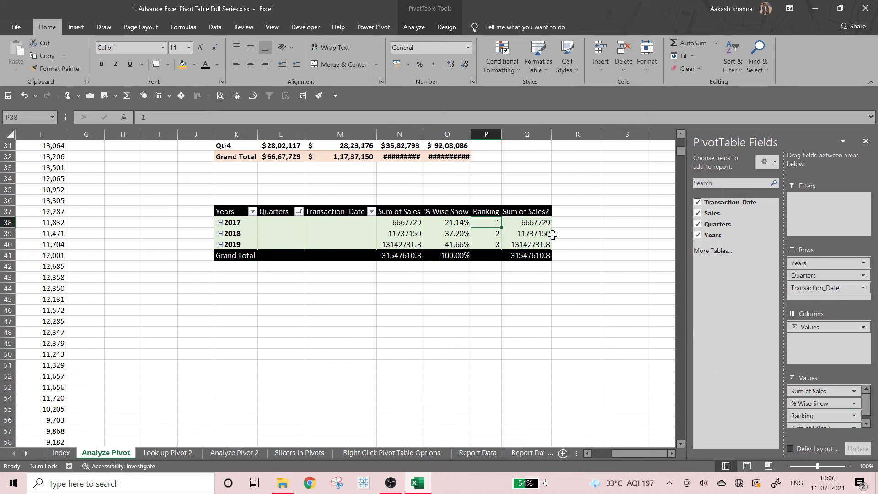
right_click(529, 223)
mouse_move(564, 327)
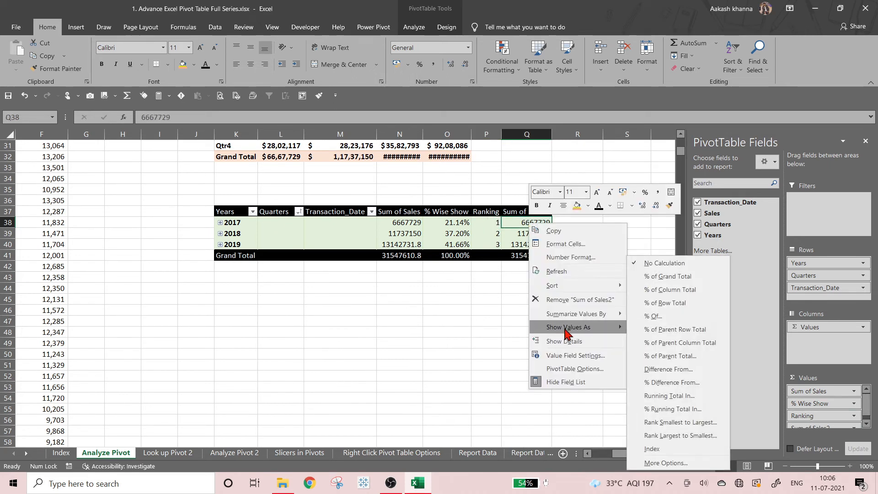
click(701, 440)
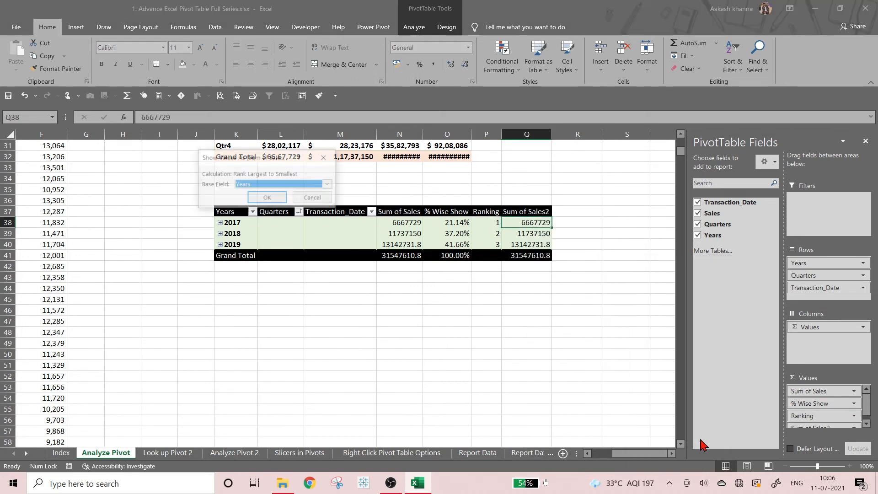
click(267, 198)
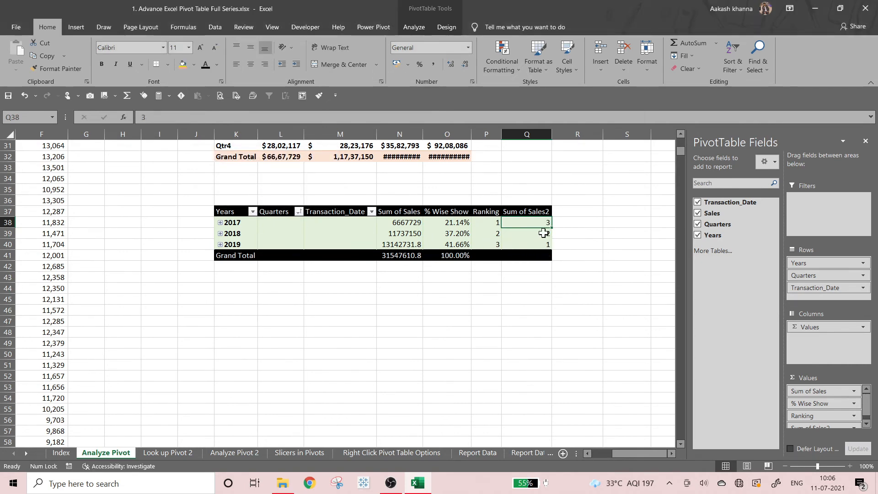
Rename the new rank column header beside Ranking to "Largest to Smallest"
click(522, 212)
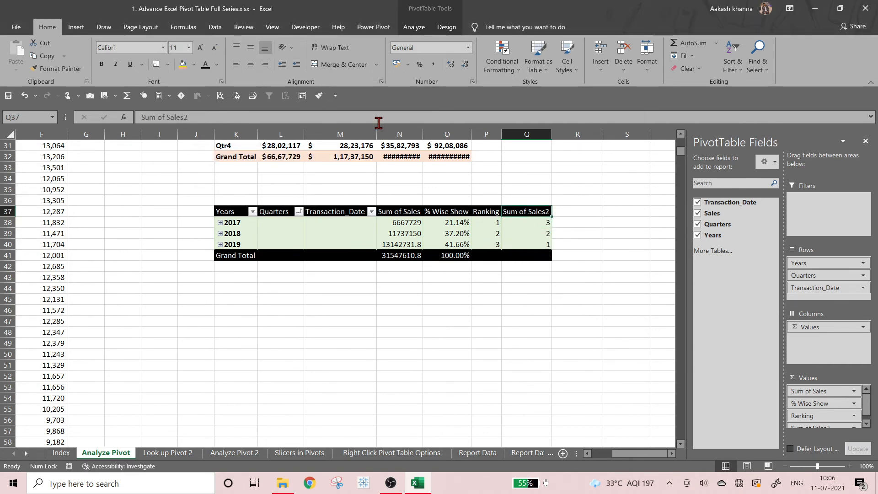
drag(379, 118, 98, 123)
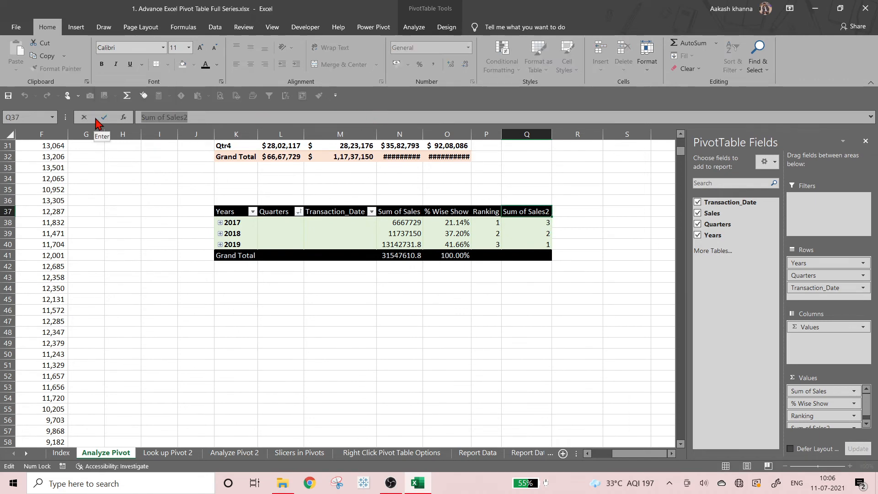
text(Largest to )
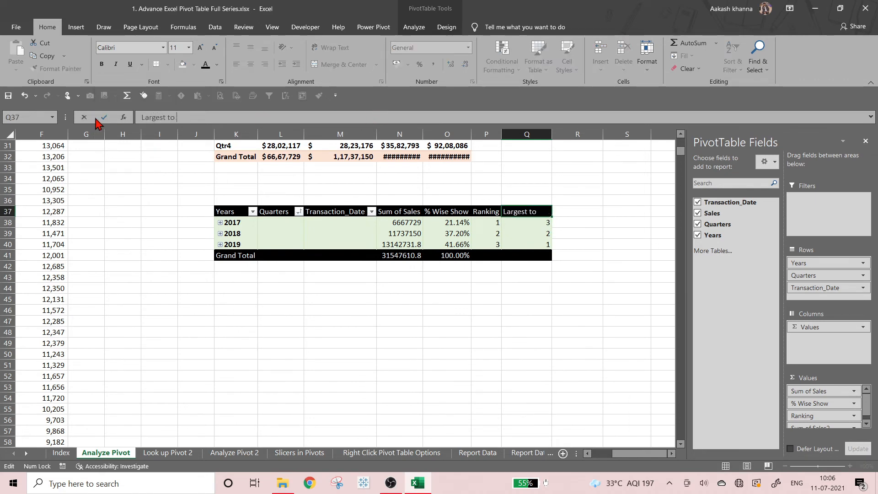
text(Smallest)
key(Return)
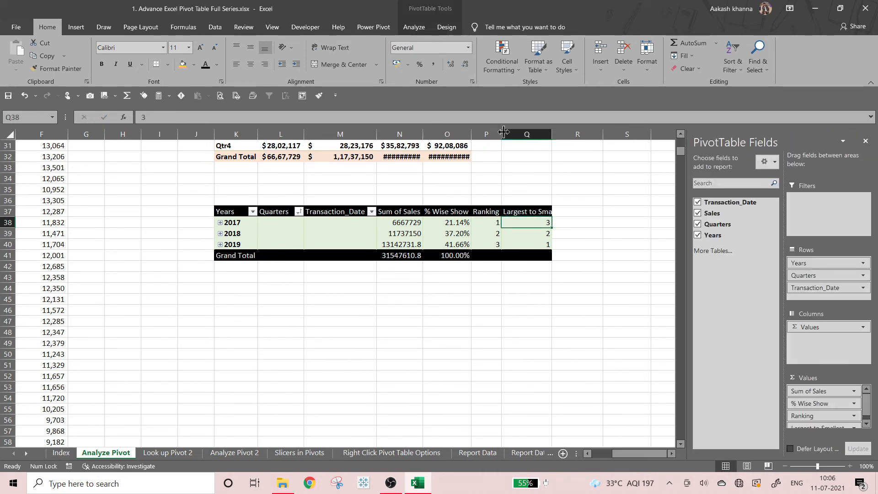
Fit the Largest to Smallest column to its header's width and rename that header to "Smallest to largest"
double_click(552, 130)
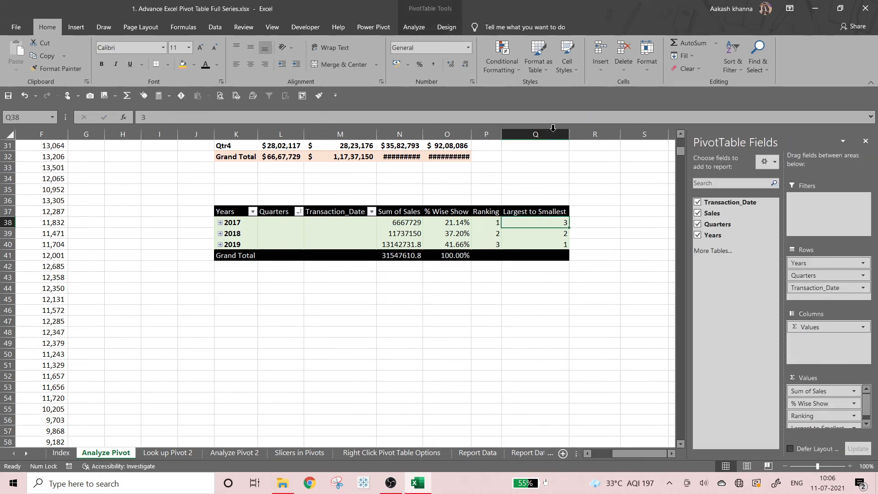
click(526, 215)
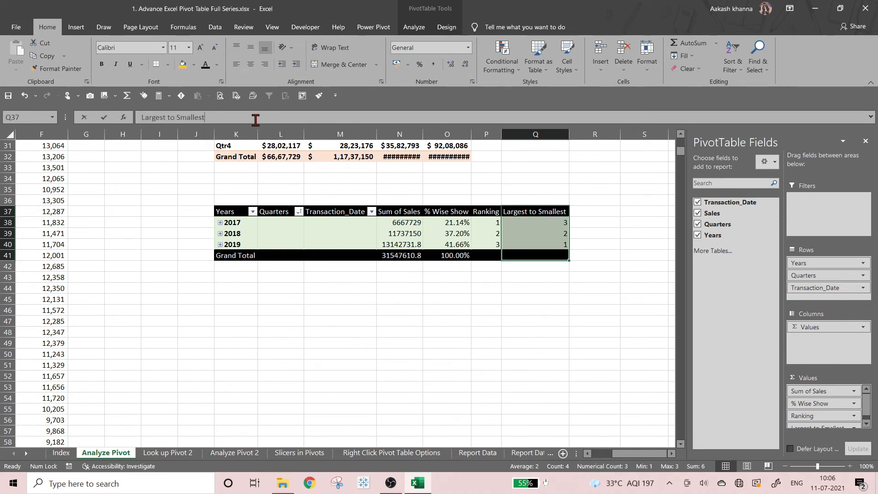
drag(255, 117, 32, 131)
text(Smalles)
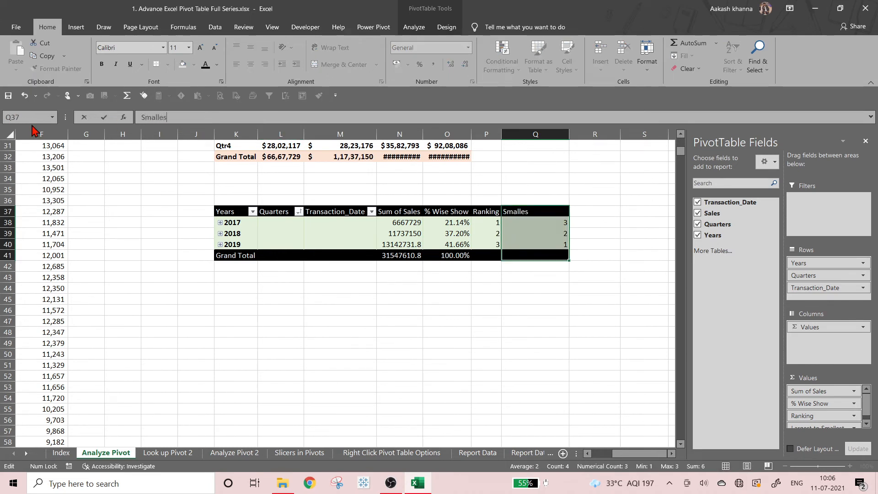
key(BackSpace)
key(BackSpace)
key(BackSpace)
key(BackSpace)
key(BackSpace)
key(Return)
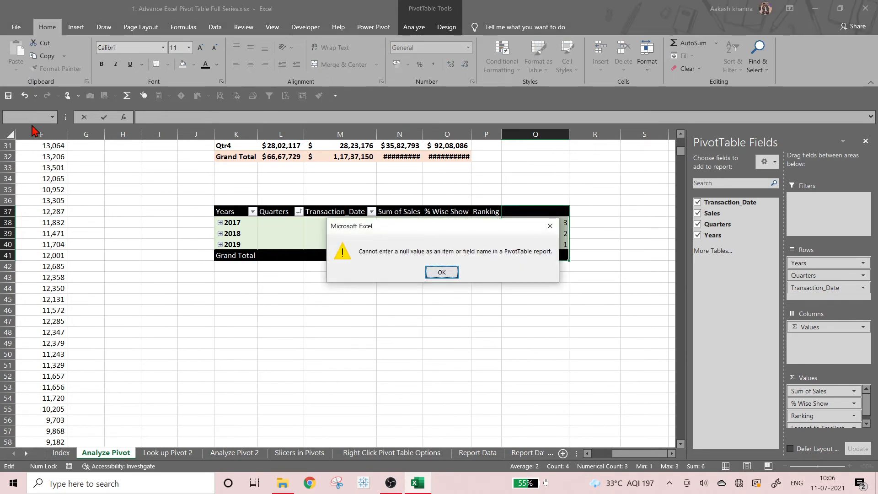
key(Return)
text(Smalles)
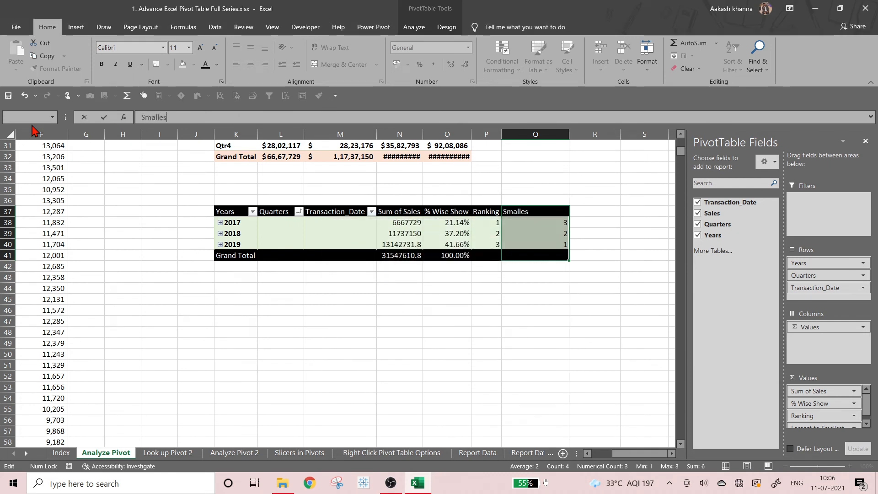
text(t to largest)
key(Return)
key(Return)
key(Return)
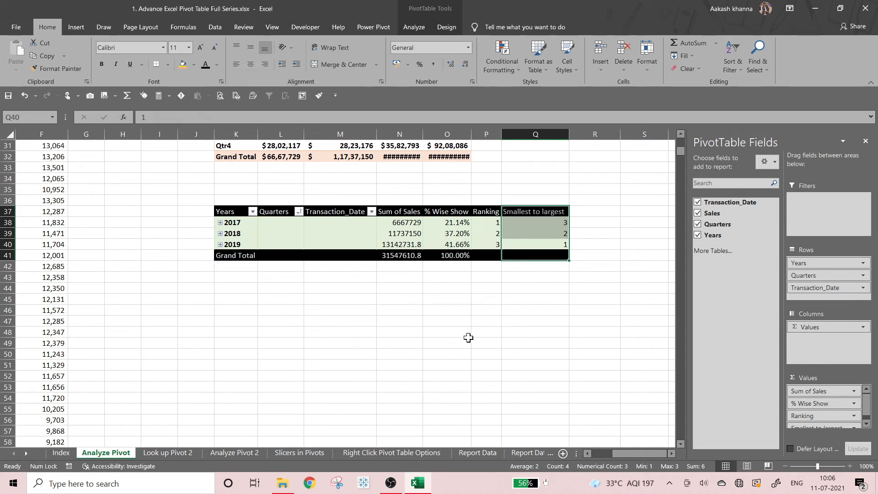
click(466, 335)
Add the Sales field to the values again and show the new column's values as Index
click(409, 211)
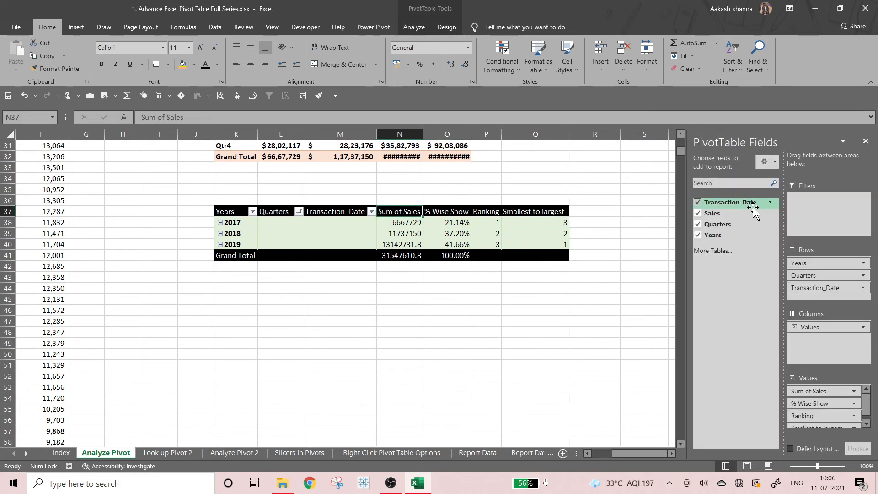
drag(712, 213, 838, 424)
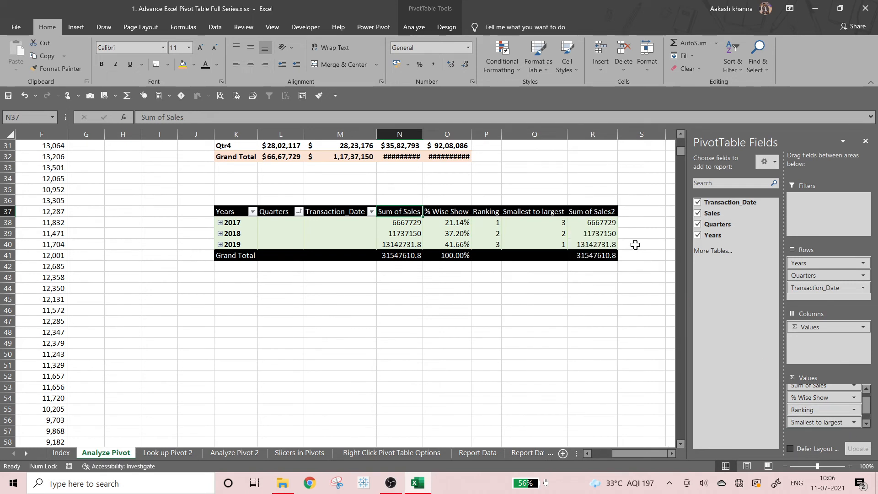
click(593, 222)
right_click(593, 222)
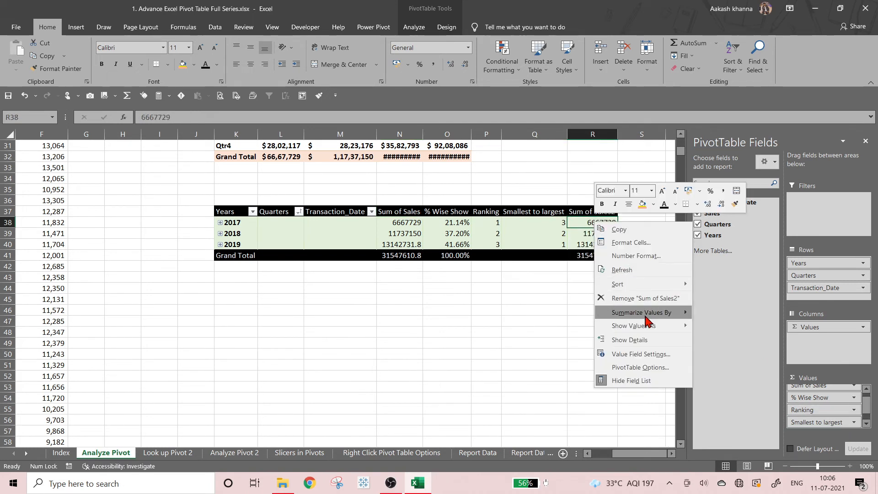
mouse_move(647, 326)
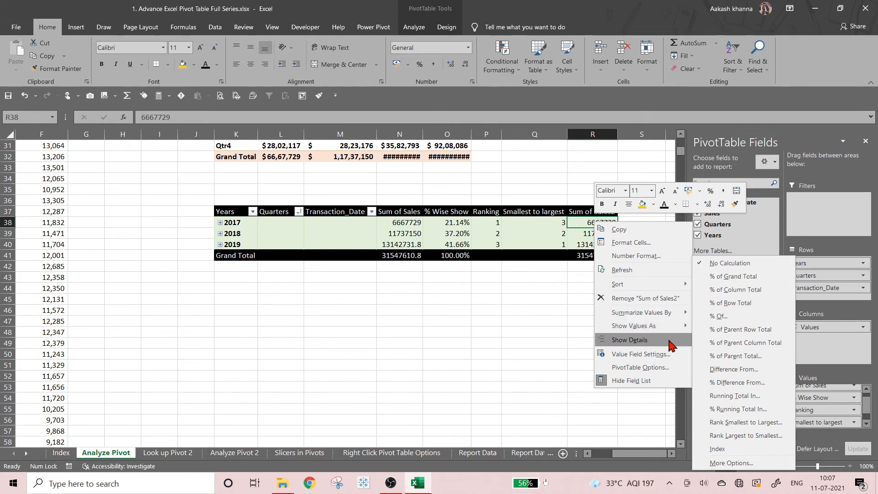
mouse_move(681, 326)
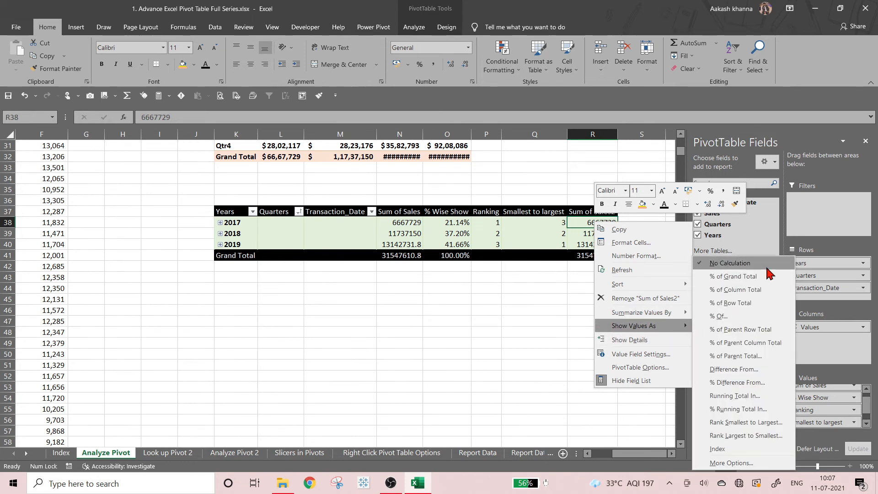
click(755, 449)
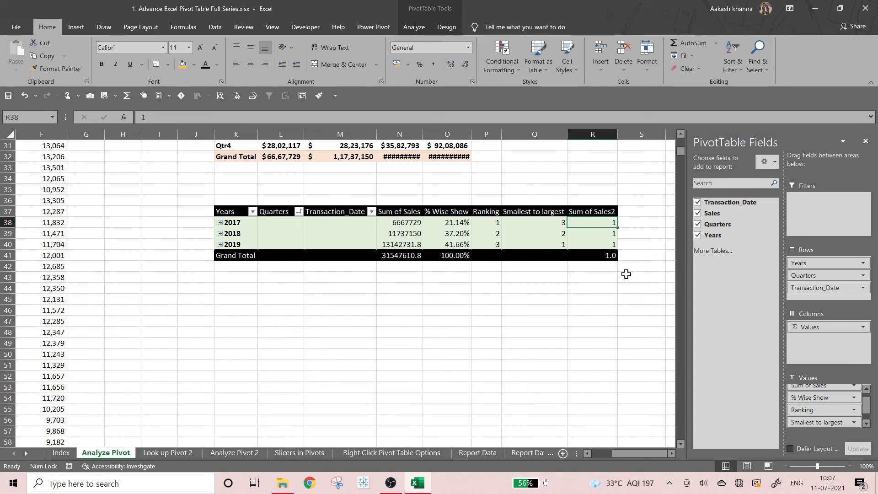
Undo the Index calculation and remove the extra Sum of Sales2 field from the values
key(ctrl+z)
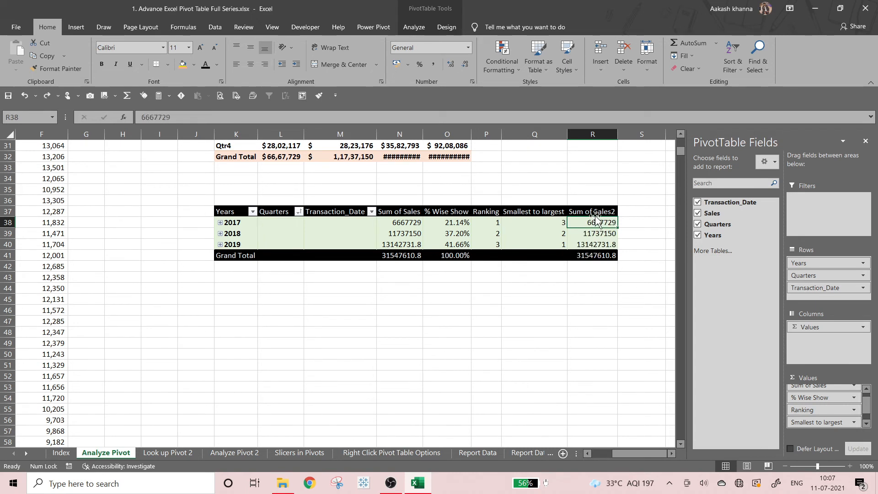
scroll(850, 410, down, 1)
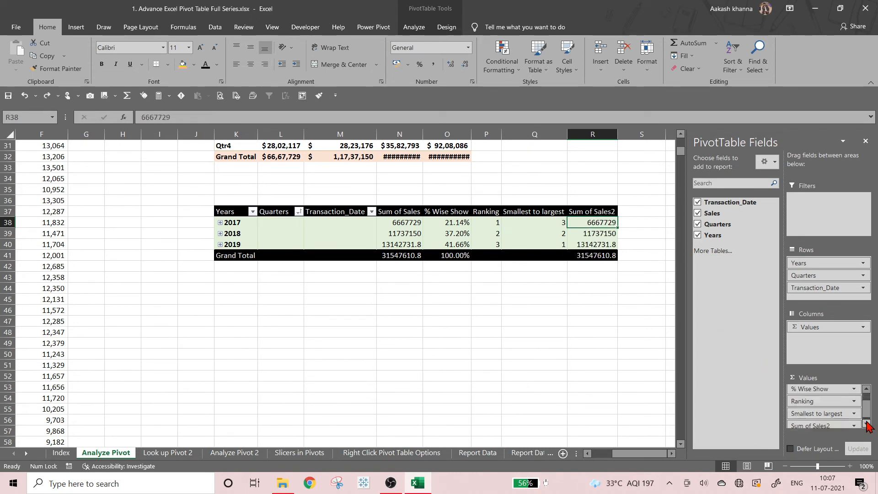
click(854, 422)
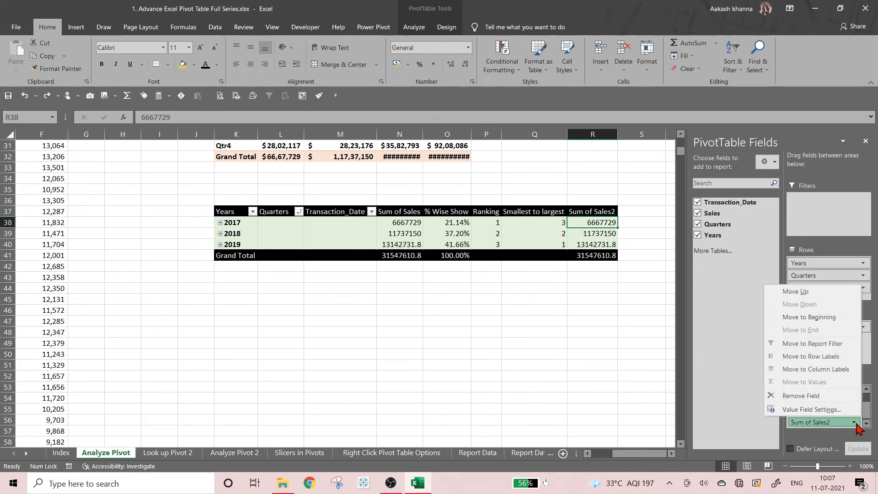
click(839, 394)
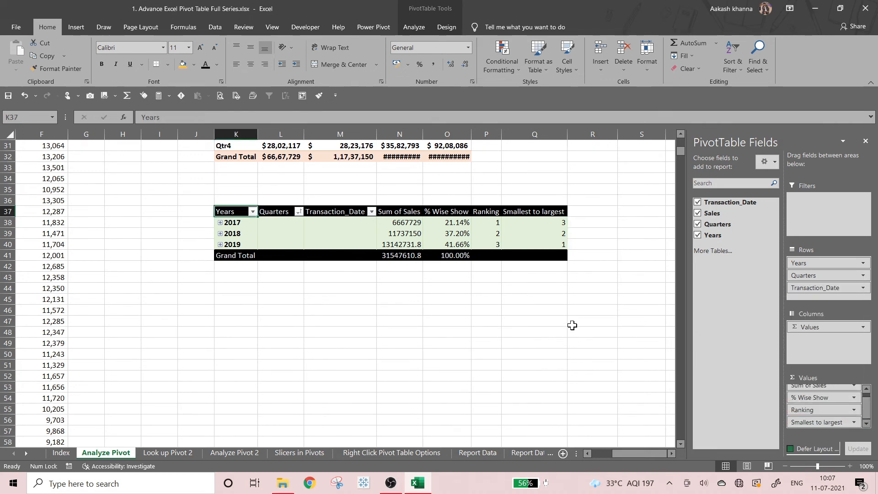
click(493, 297)
scroll(494, 296, up, 3)
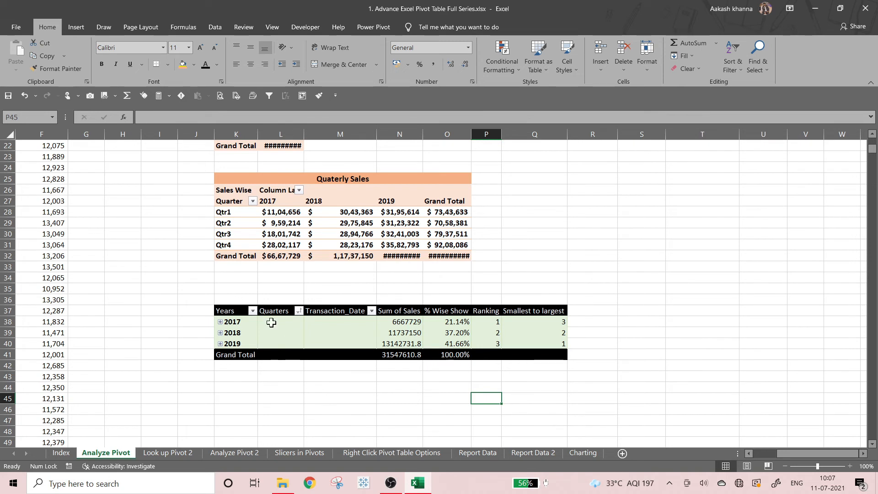
right_click(224, 321)
key(Escape)
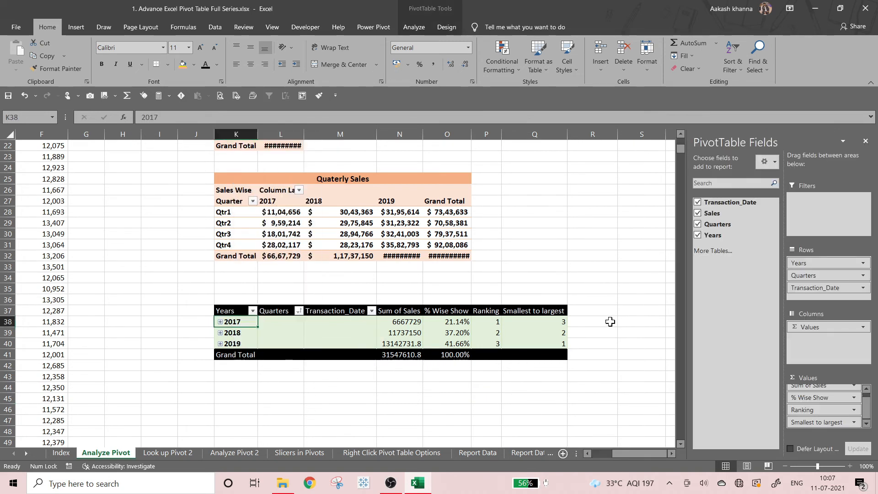
right_click(526, 322)
key(Escape)
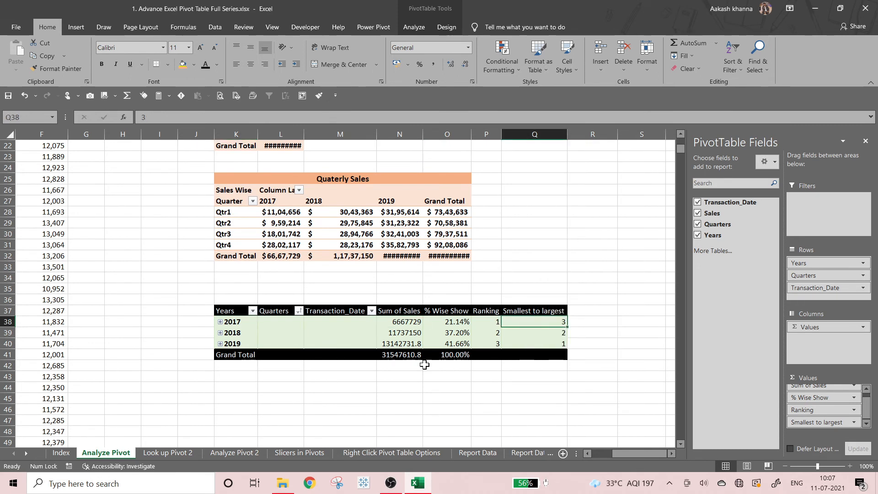
Show the detail records behind the 2017 Smallest to largest value, and those behind the Sum of Sales grand total on Analyze Pivot
right_click(523, 321)
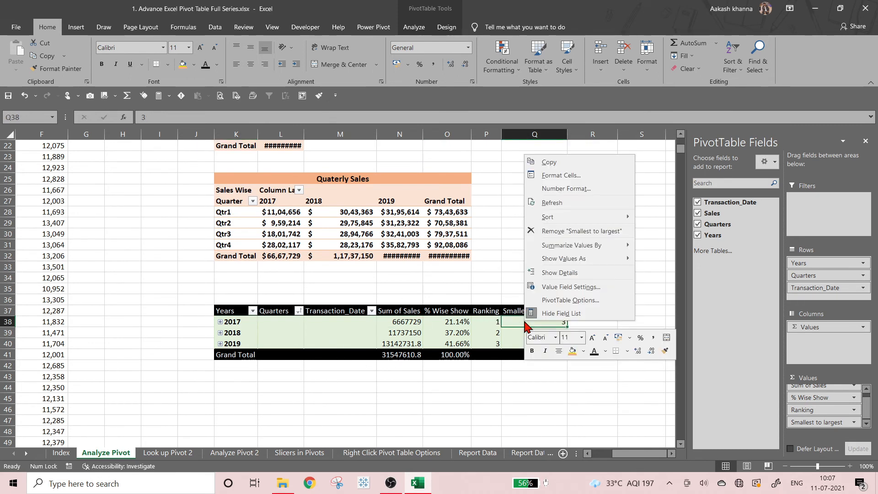
click(564, 273)
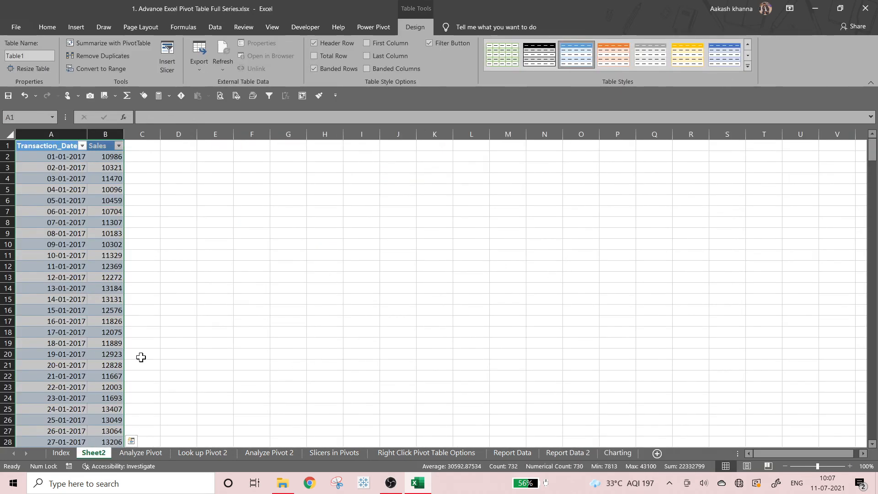
scroll(137, 368, down, 14)
scroll(141, 381, up, 14)
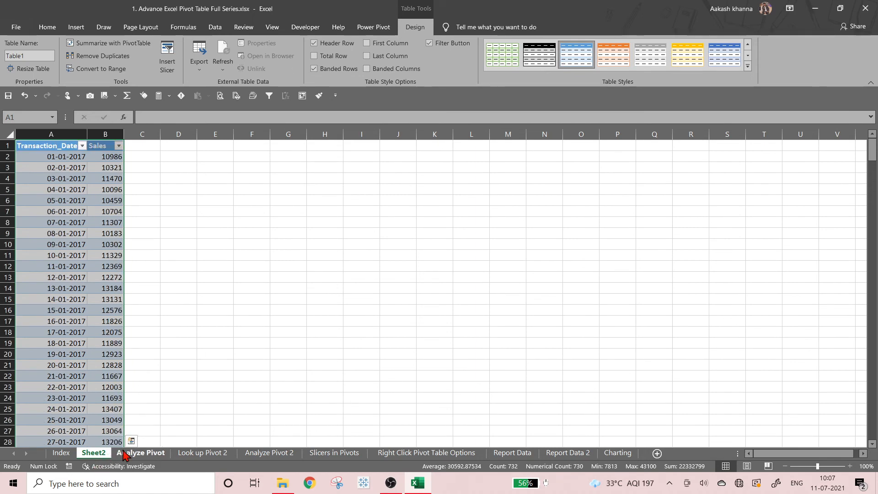
click(137, 452)
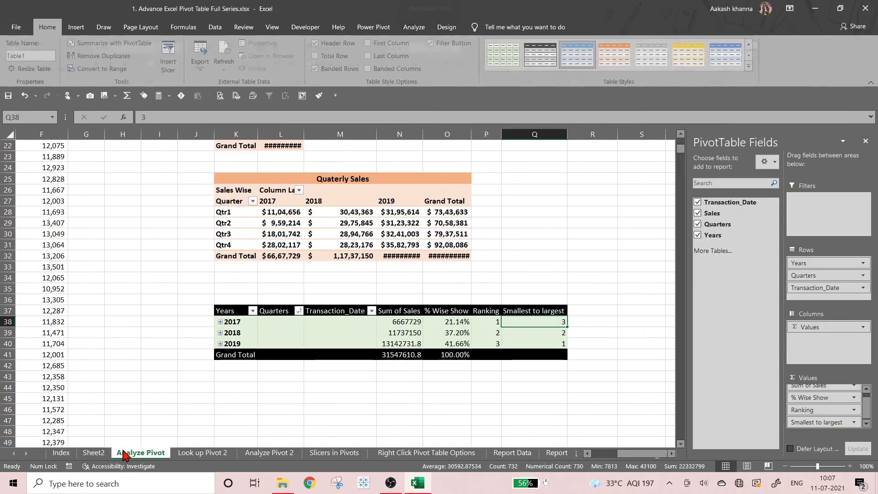
double_click(408, 358)
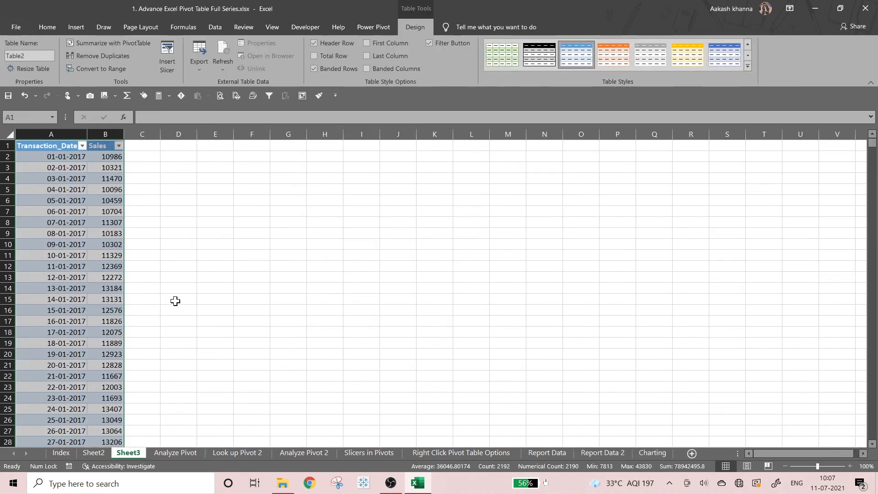
Delete the two detail sheets, Sheet2 and Sheet3, together
ctrl+click(110, 458)
right_click(118, 454)
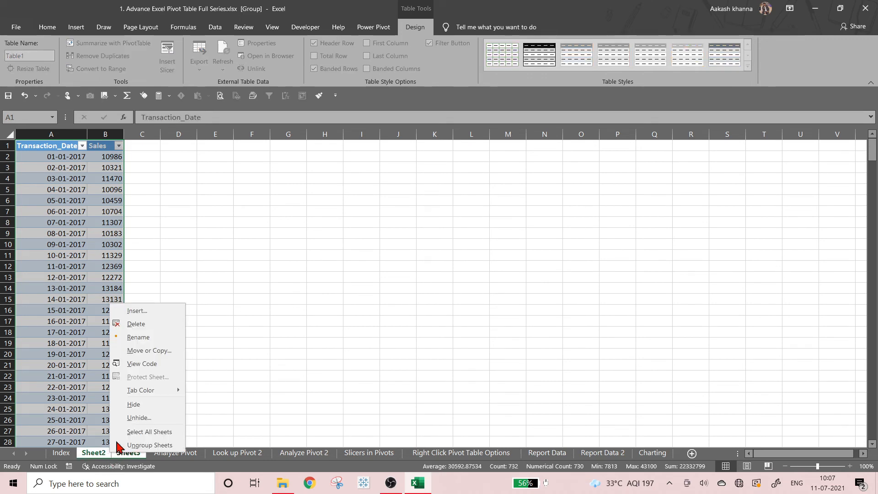
click(158, 326)
click(427, 272)
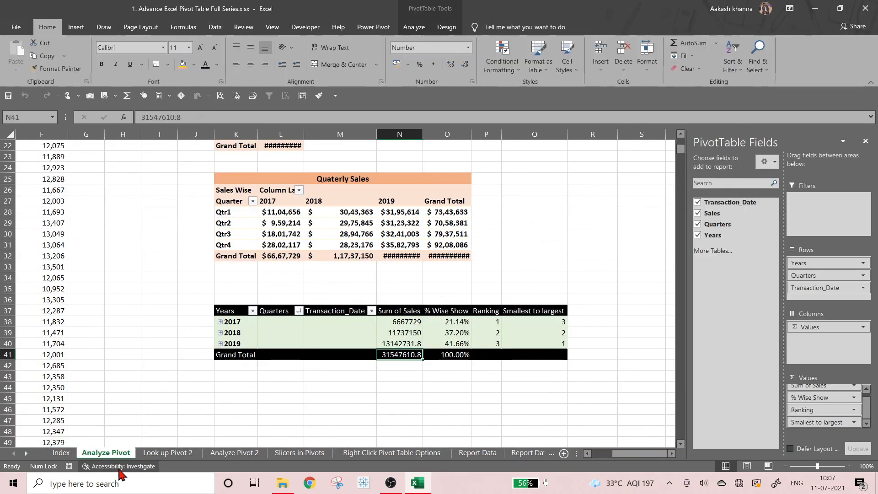
click(359, 364)
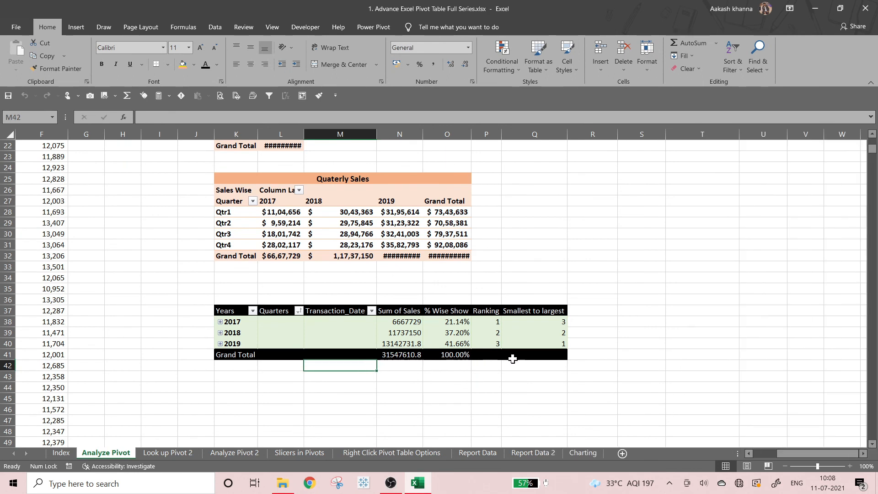
click(526, 359)
click(522, 390)
click(460, 361)
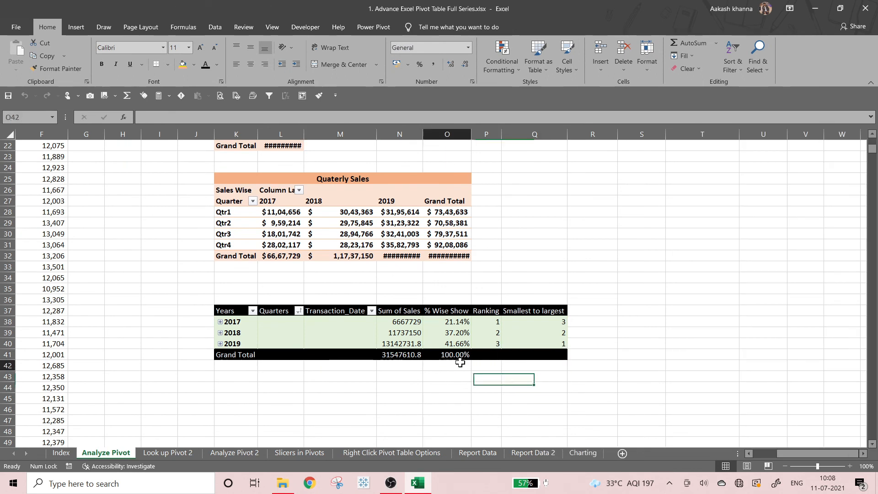
click(462, 357)
Check the Show Values As options in the Ranking column's value field settings without changing them
right_click(477, 334)
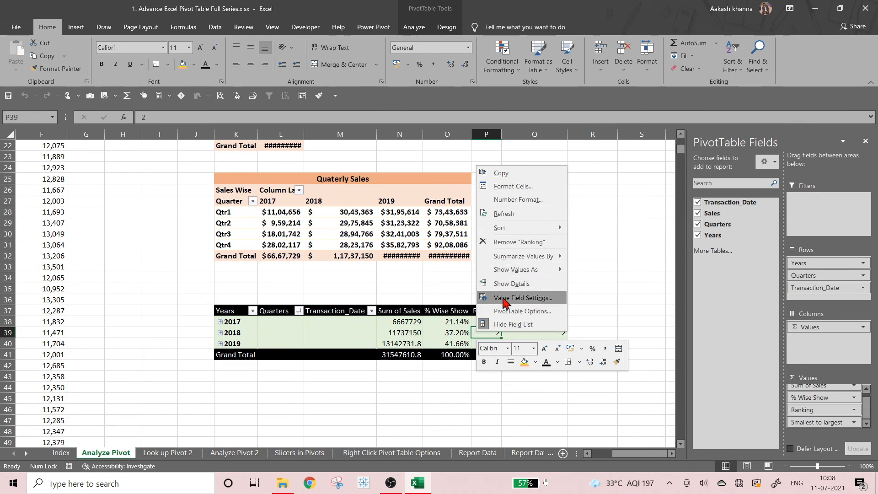
click(503, 298)
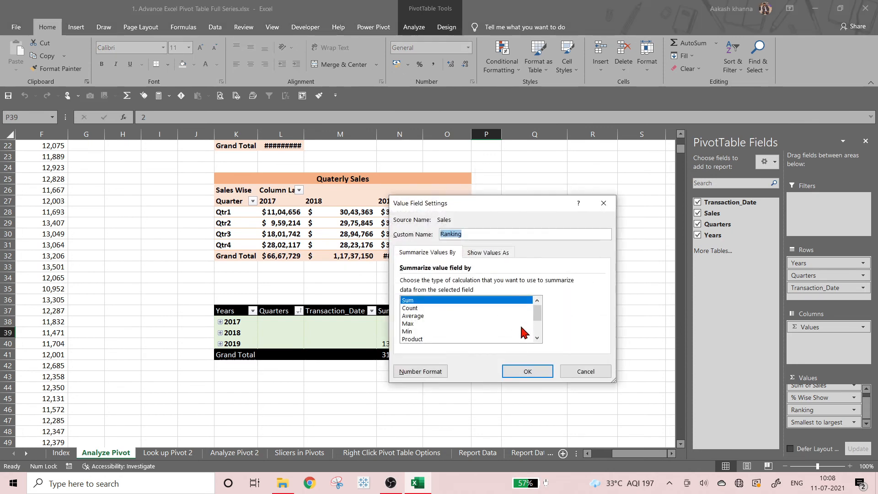
click(493, 253)
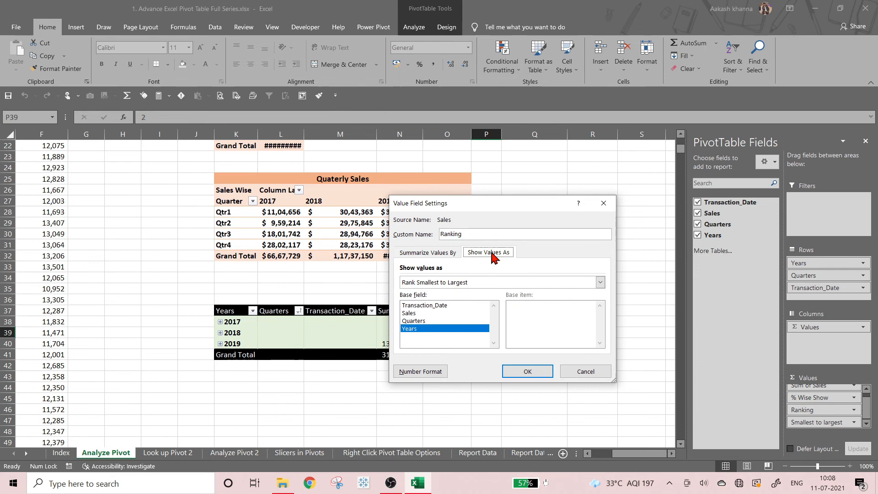
click(470, 283)
mouse_move(601, 318)
mouse_down()
mouse_move(603, 304)
mouse_move(603, 333)
mouse_up()
click(594, 371)
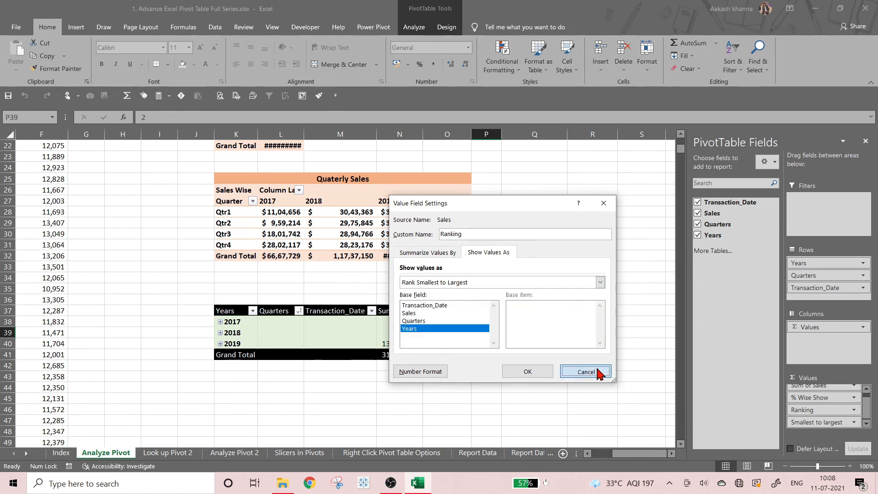
click(595, 370)
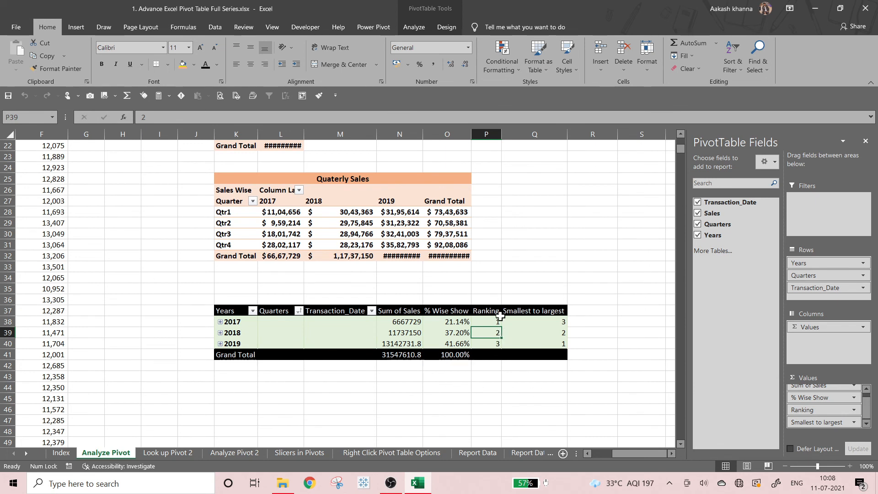
drag(444, 320, 446, 355)
right_click(445, 331)
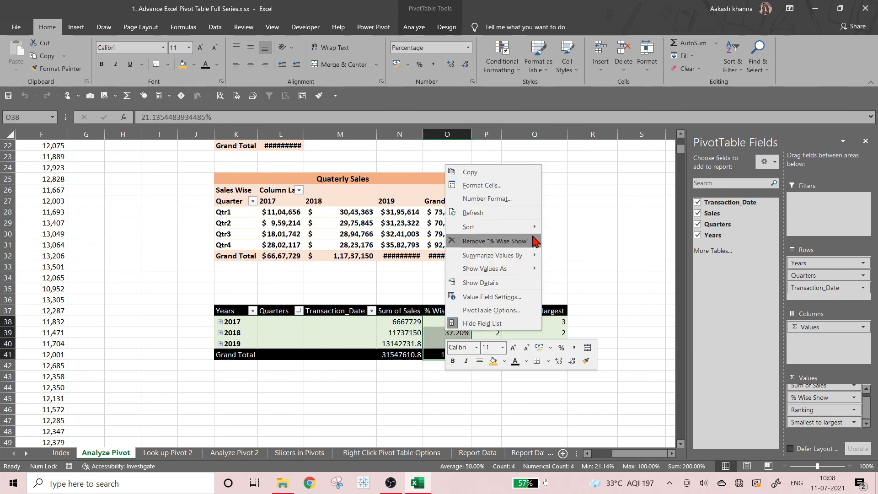
click(601, 207)
click(446, 376)
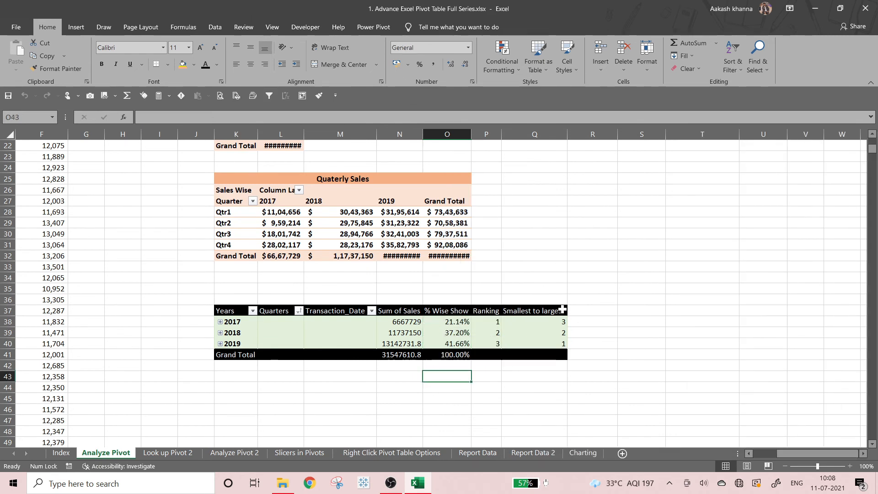
Hide the PivotTable field list for the yearly pivot table with the % Wise Show and Ranking columns
click(467, 343)
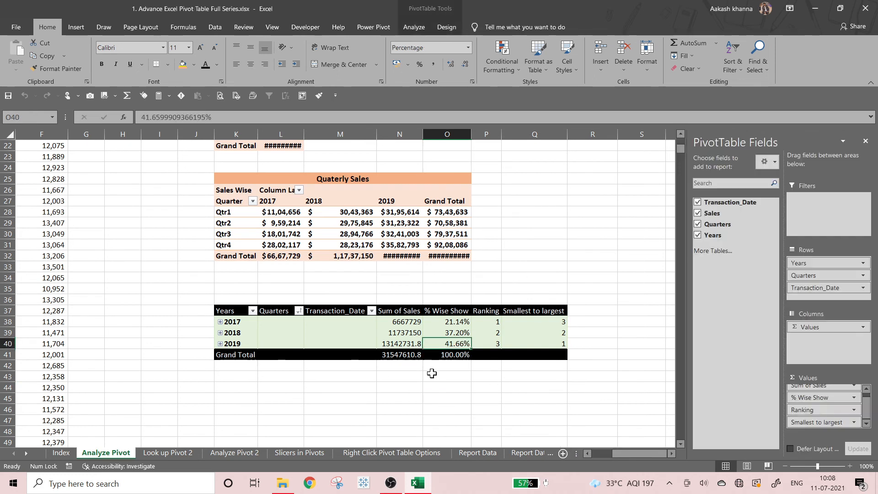
drag(493, 320, 496, 343)
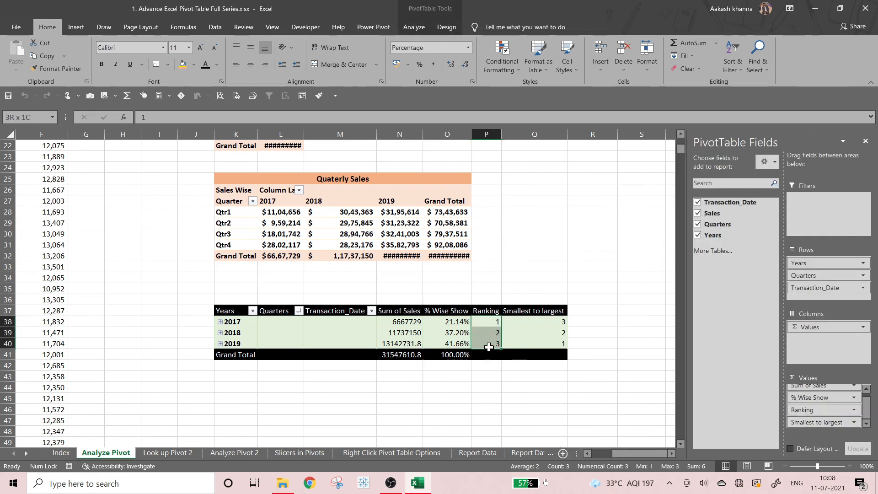
click(447, 355)
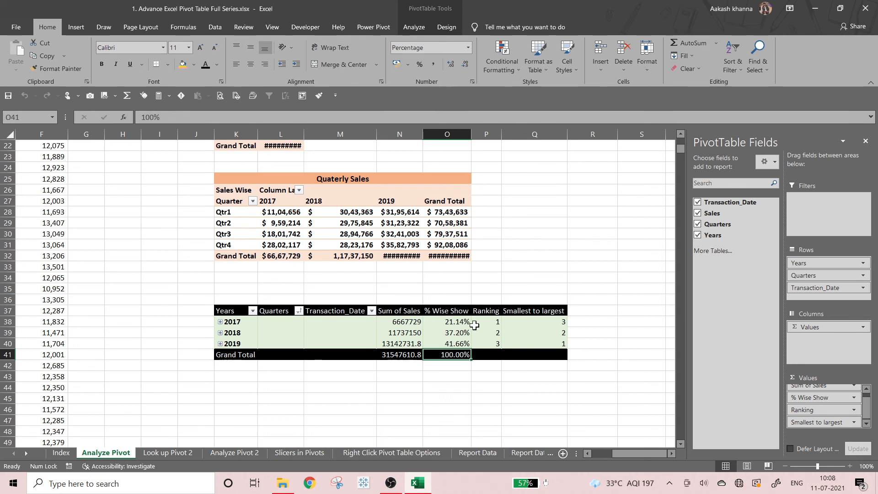
right_click(421, 324)
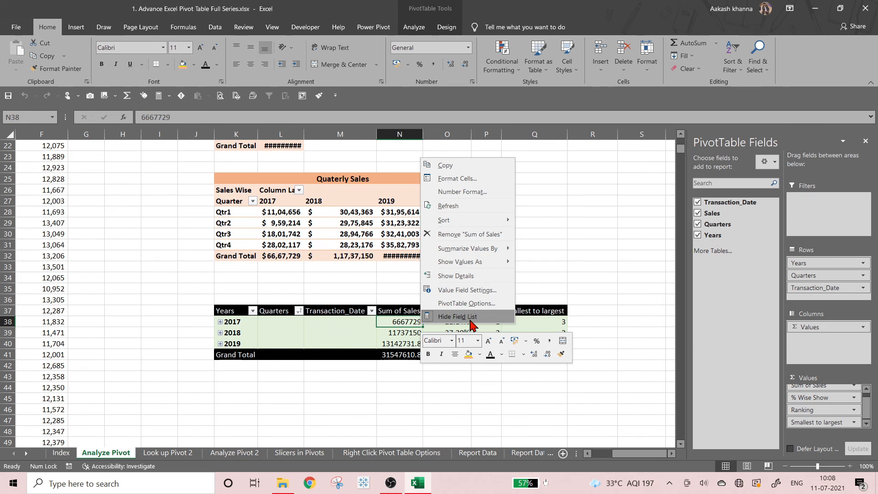
click(470, 322)
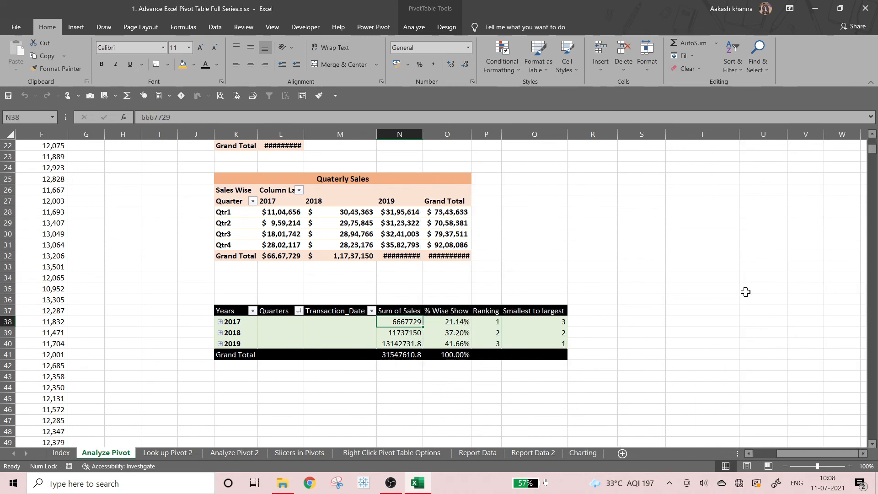
Show the PivotTable field list again, toggling it on and off until it is hidden
click(414, 27)
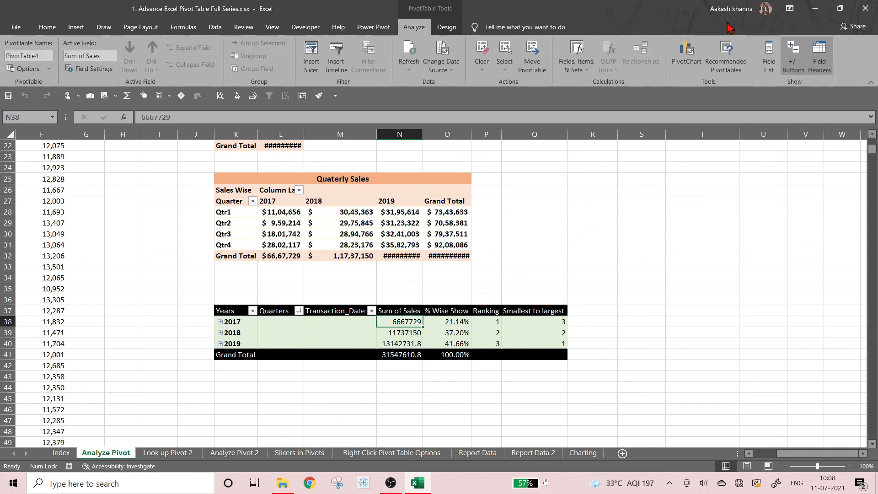
click(767, 60)
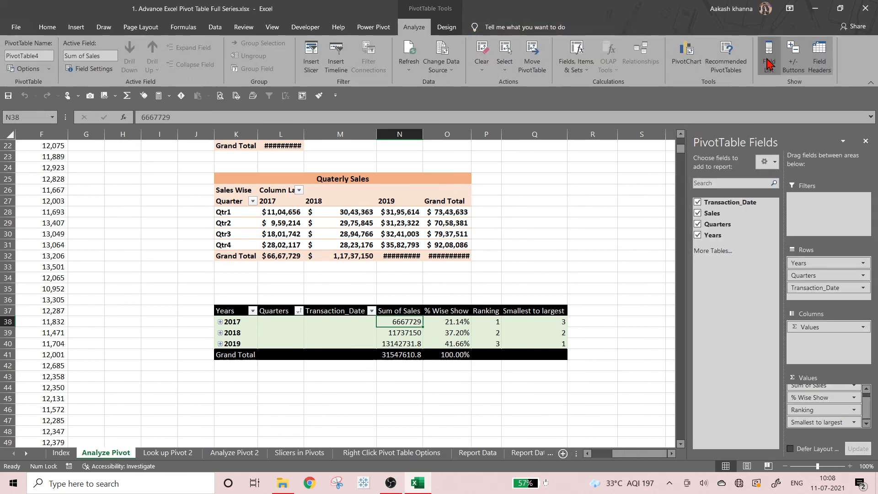
click(769, 62)
click(769, 62)
click(768, 62)
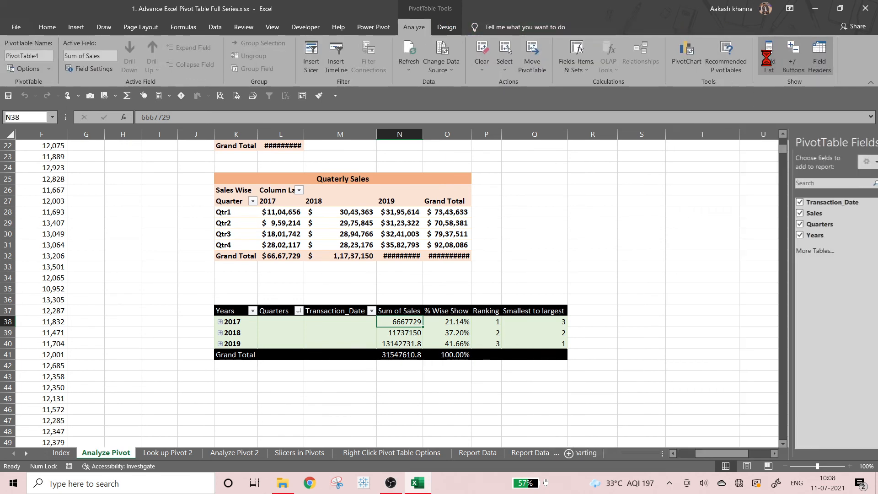
click(767, 60)
click(768, 60)
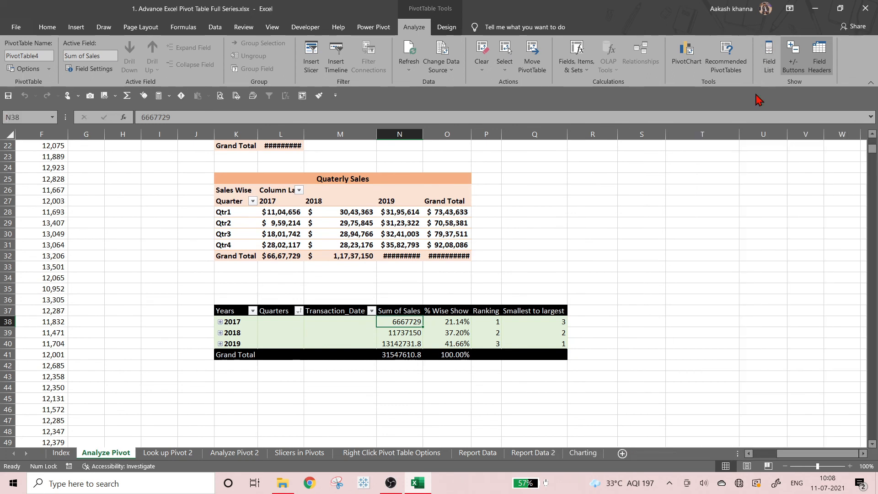
Refresh the pivot table data and check the PivotTable Options for layout and format without changing them
click(409, 54)
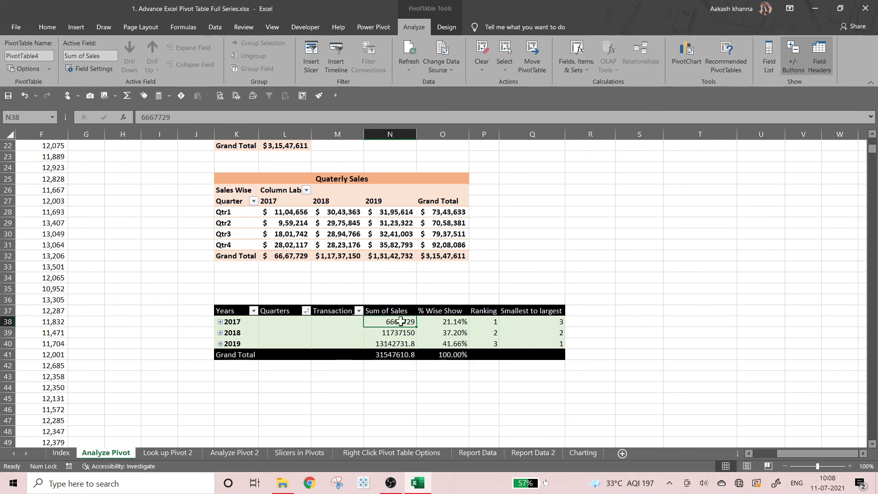
click(390, 312)
right_click(391, 313)
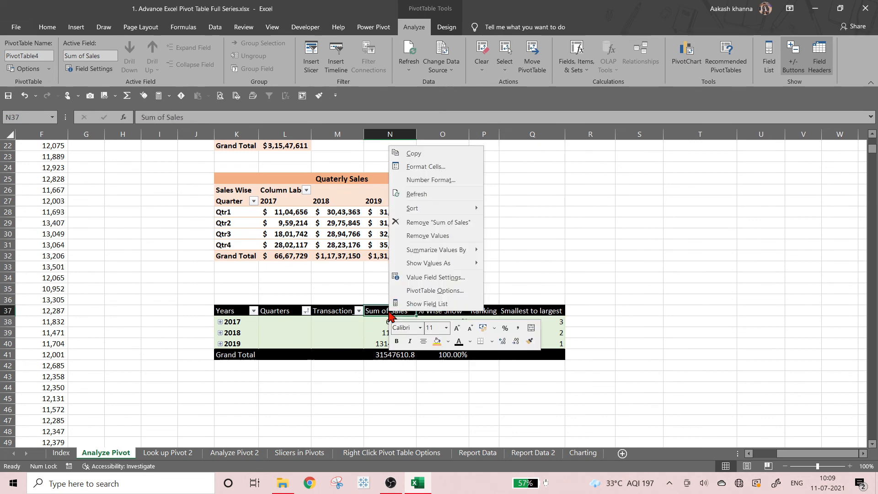
click(426, 290)
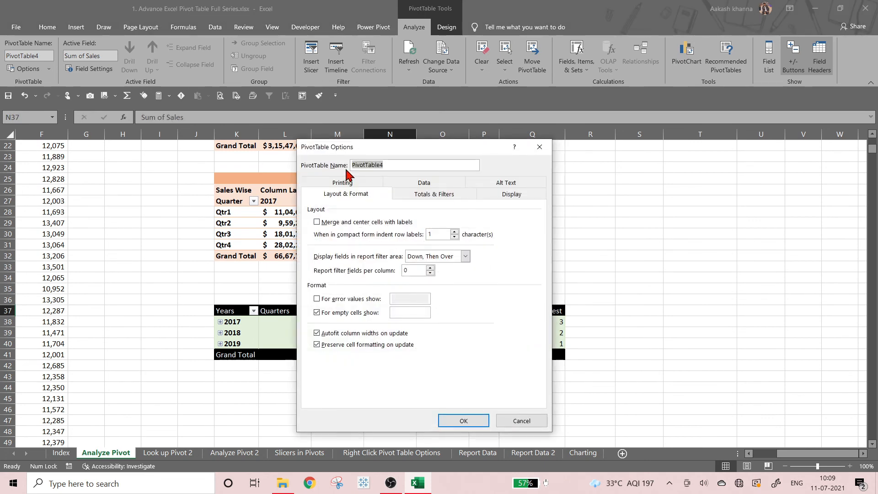
click(540, 146)
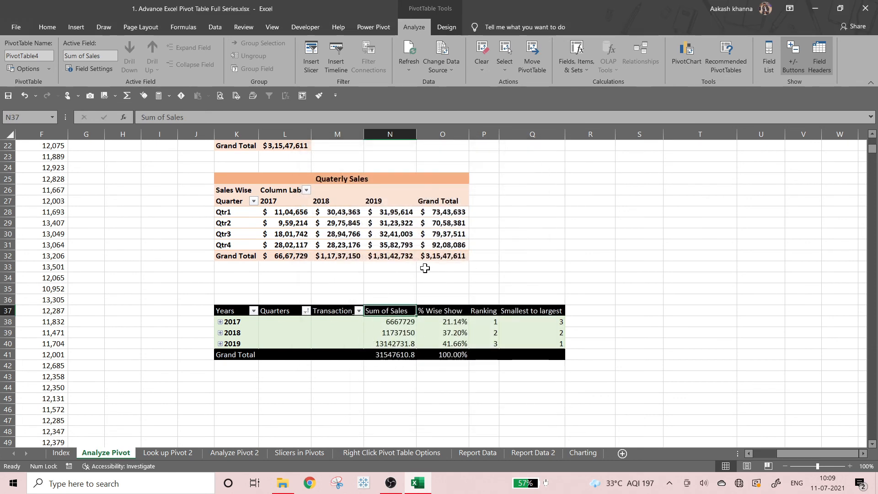
Review the exercise questions and the finished pivot tables on the Analyze Pivot sheet
scroll(424, 270, up, 7)
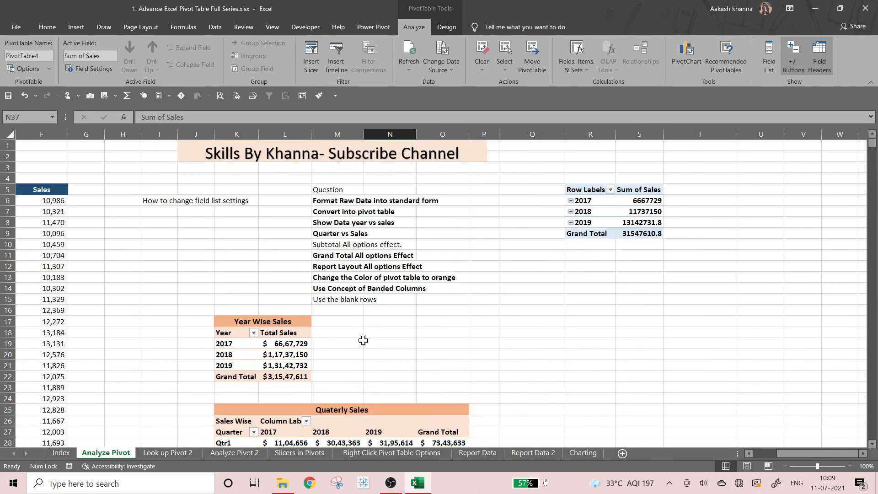
scroll(363, 343, down, 3)
scroll(364, 345, up, 3)
scroll(380, 311, down, 5)
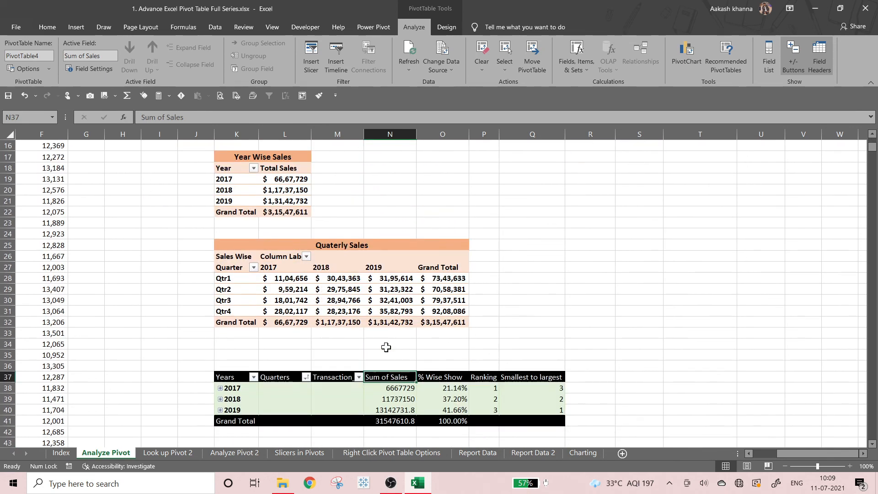
scroll(386, 344, down, 2)
click(386, 352)
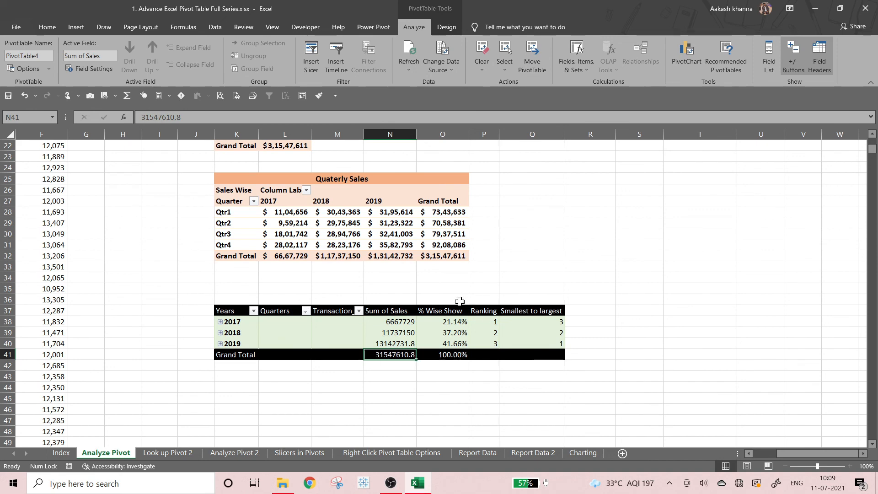
scroll(454, 312, up, 1)
scroll(453, 314, down, 2)
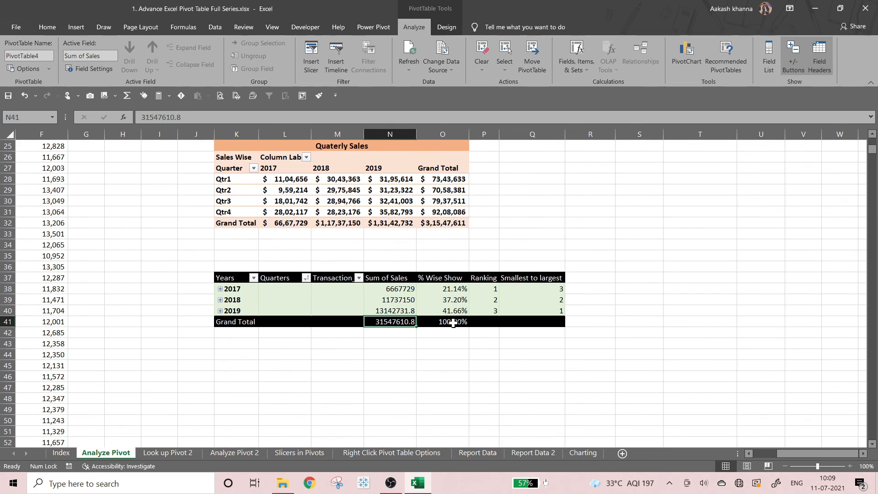
Show the detail records behind the % Wise Show grand total and delete the resulting detail sheet
double_click(453, 321)
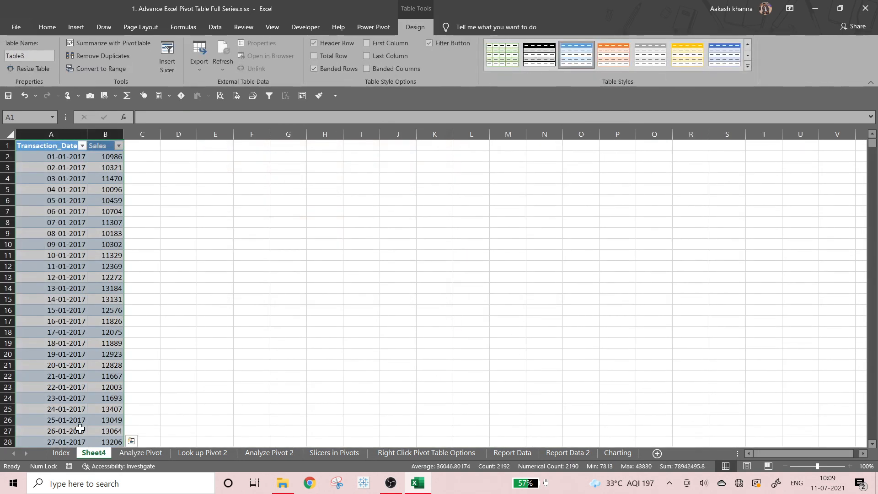
right_click(94, 455)
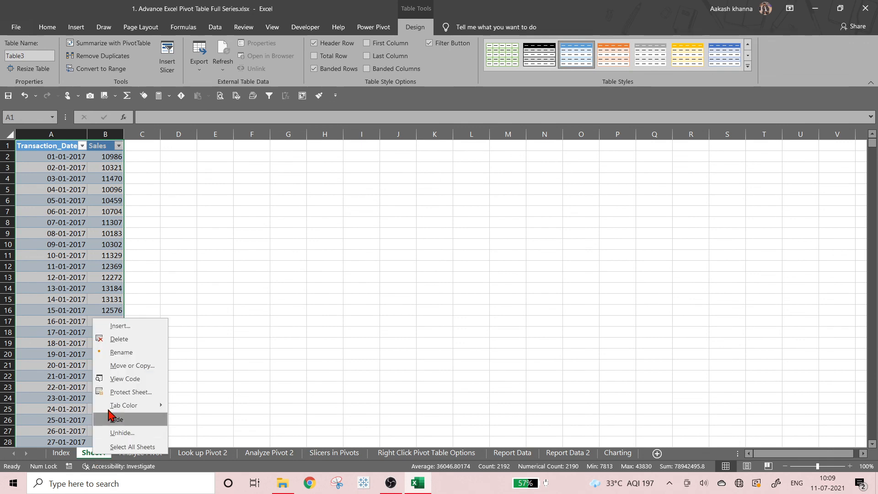
click(121, 339)
click(434, 270)
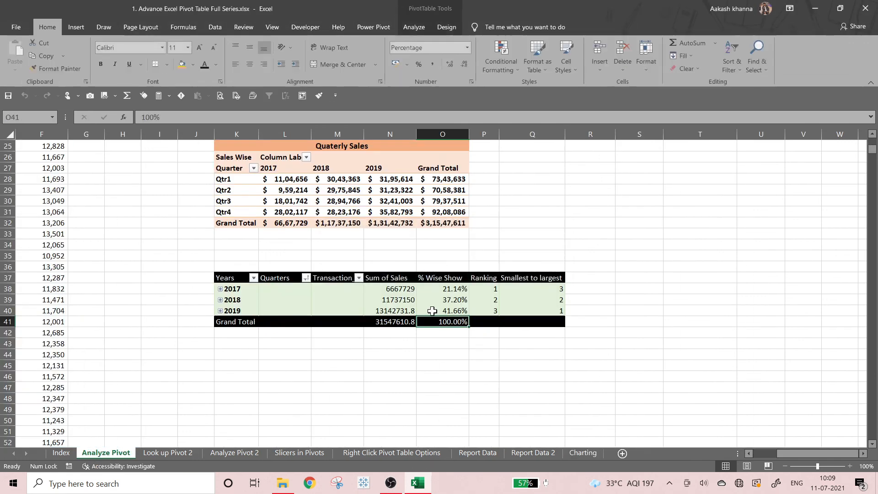
Preview a print of only the selected range J16:Q45 holding the three pivot tables, and leave without printing
scroll(447, 338, up, 8)
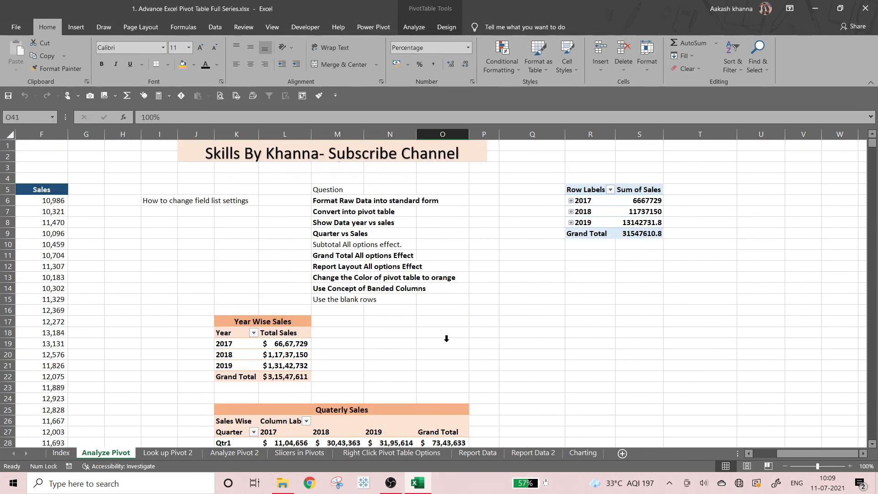
scroll(446, 338, down, 3)
click(423, 256)
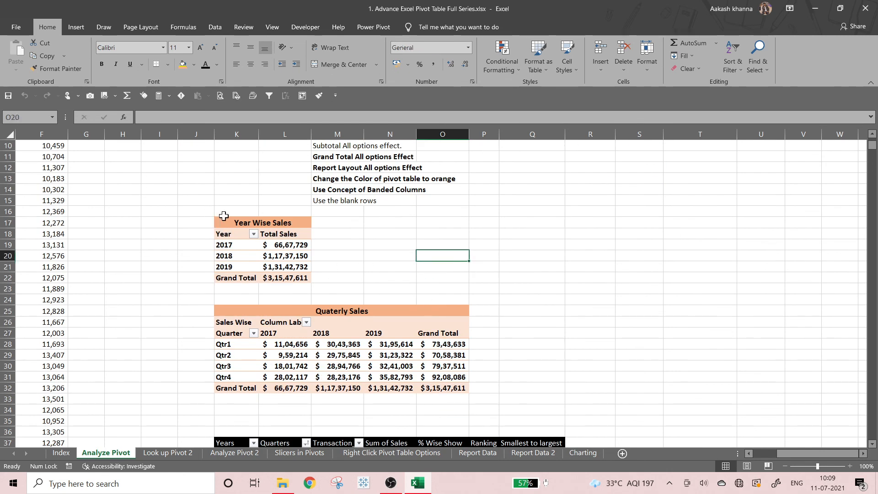
drag(210, 215, 554, 198)
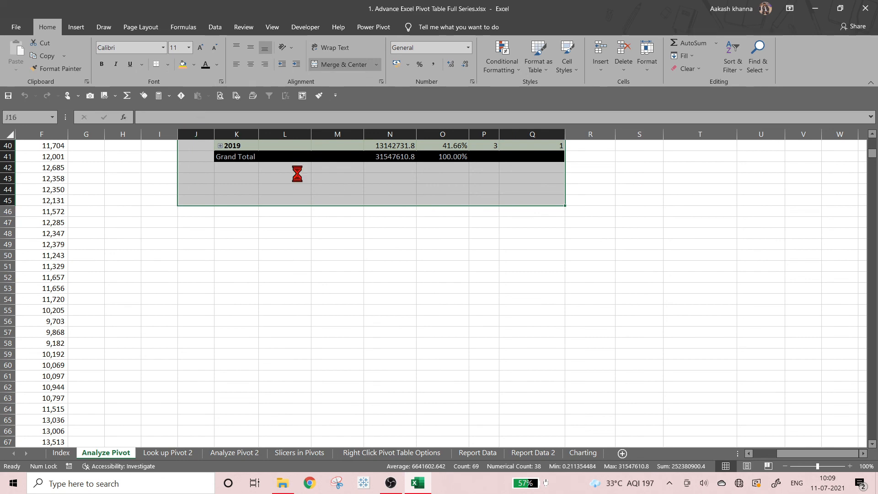
key(ctrl+p)
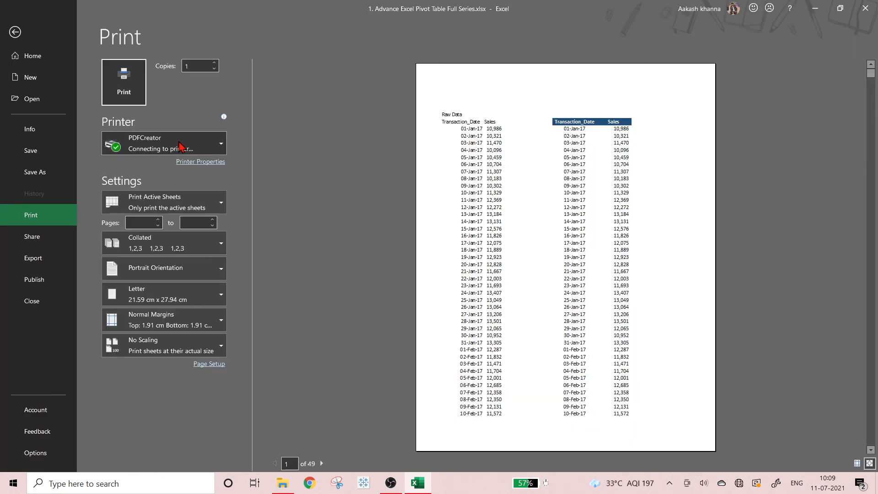
click(167, 204)
click(152, 275)
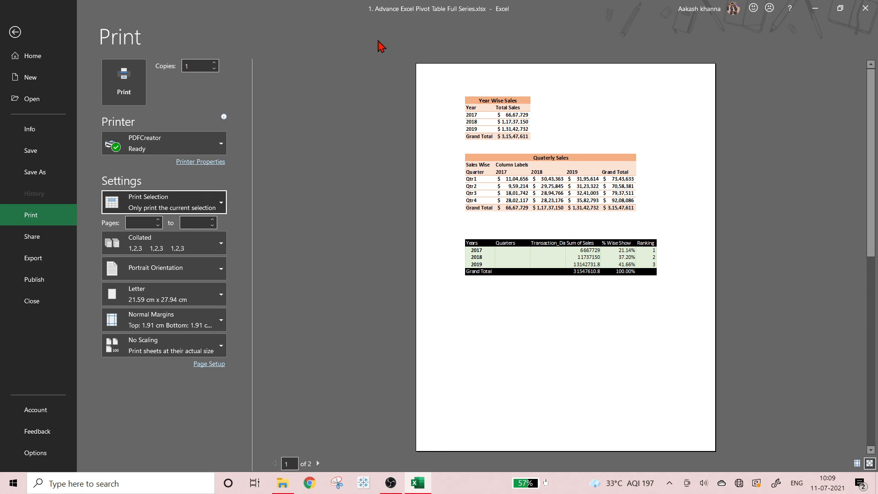
key(Escape)
click(406, 235)
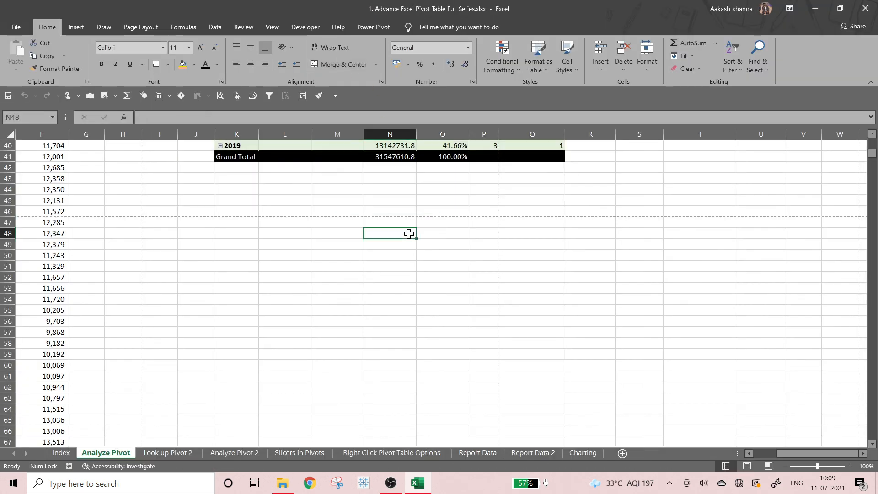
Make the Question heading in M5 bold
scroll(407, 234, up, 10)
scroll(409, 233, up, 3)
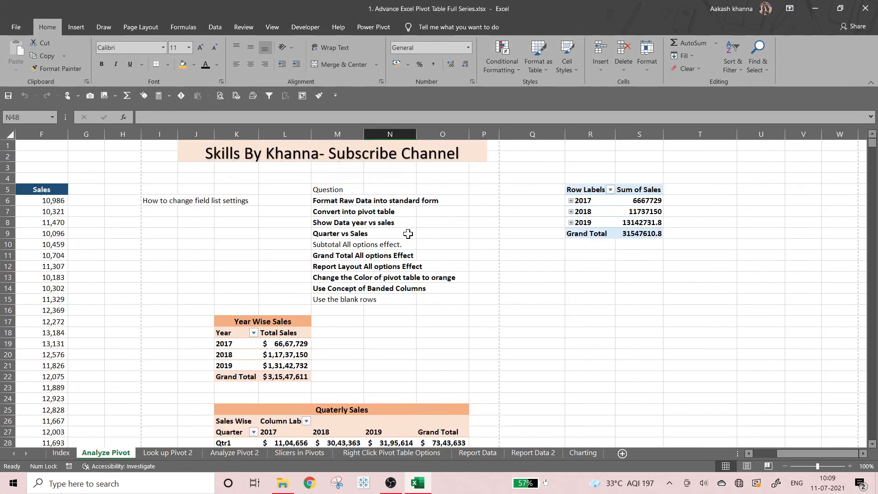
click(335, 189)
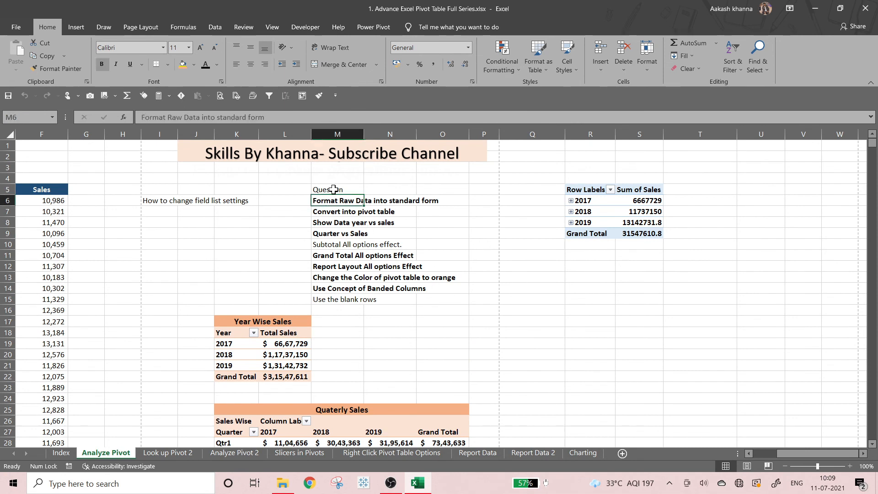
key(ctrl+b)
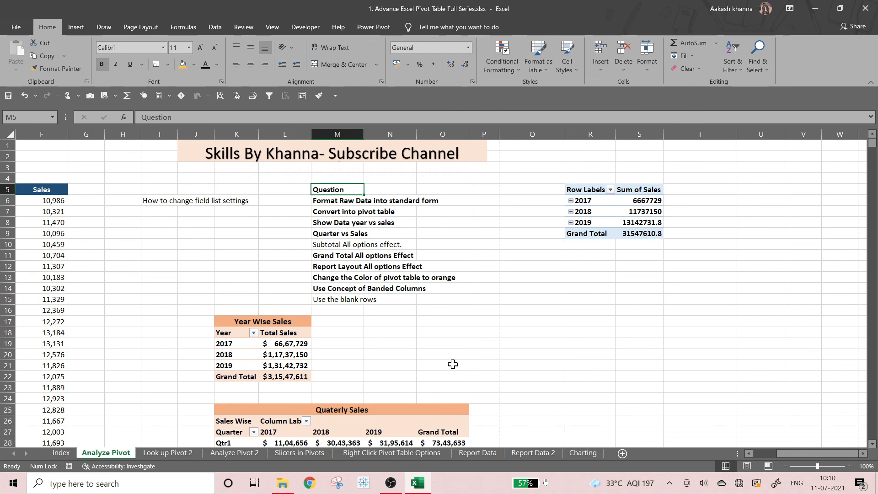
scroll(453, 364, down, 3)
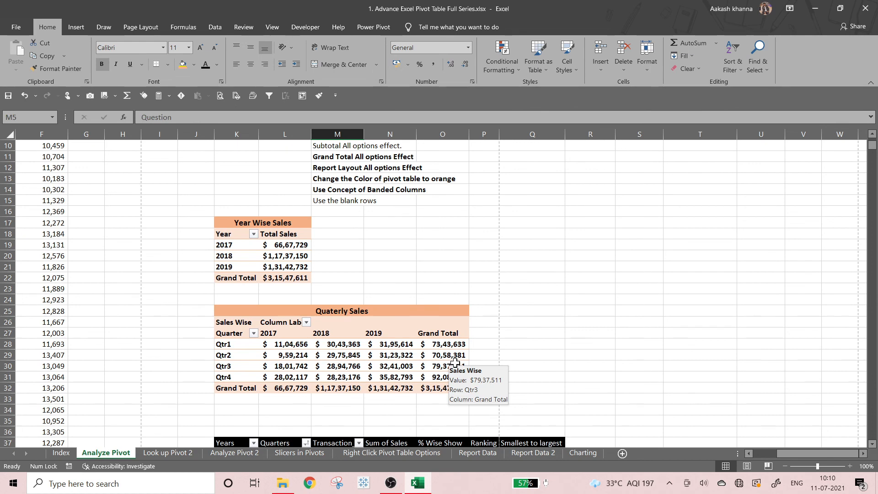
scroll(453, 364, down, 3)
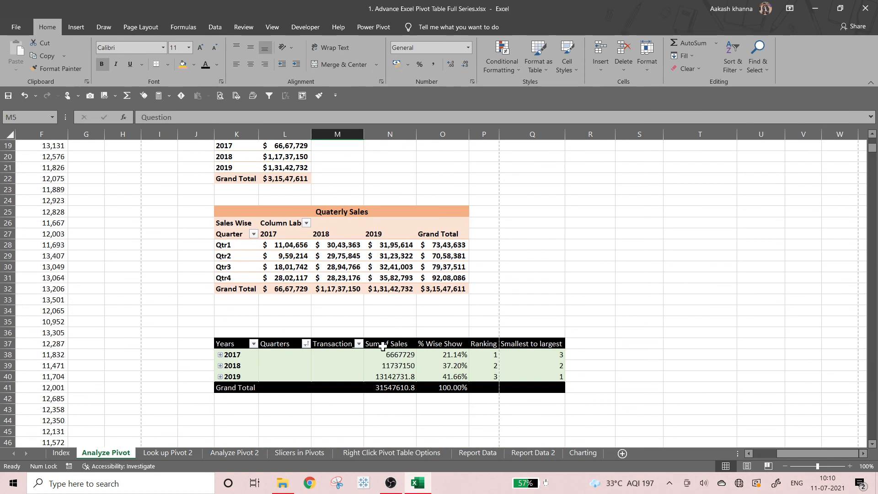
scroll(384, 343, up, 5)
scroll(380, 348, up, 1)
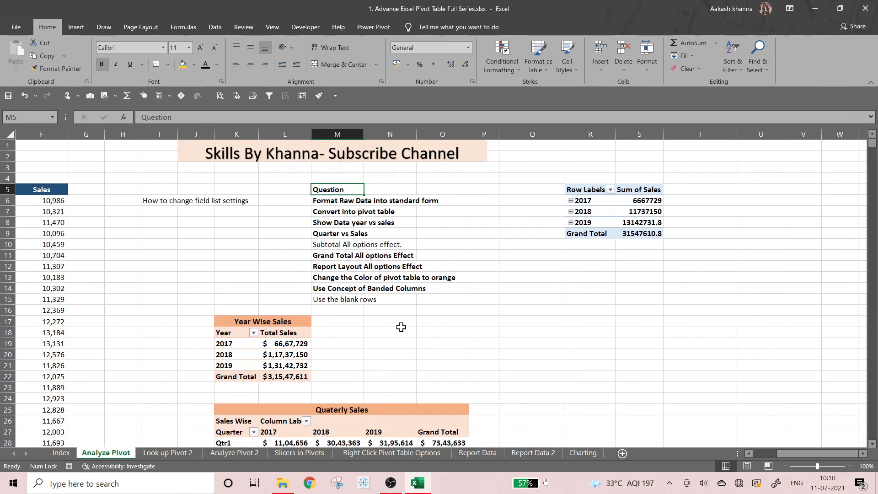